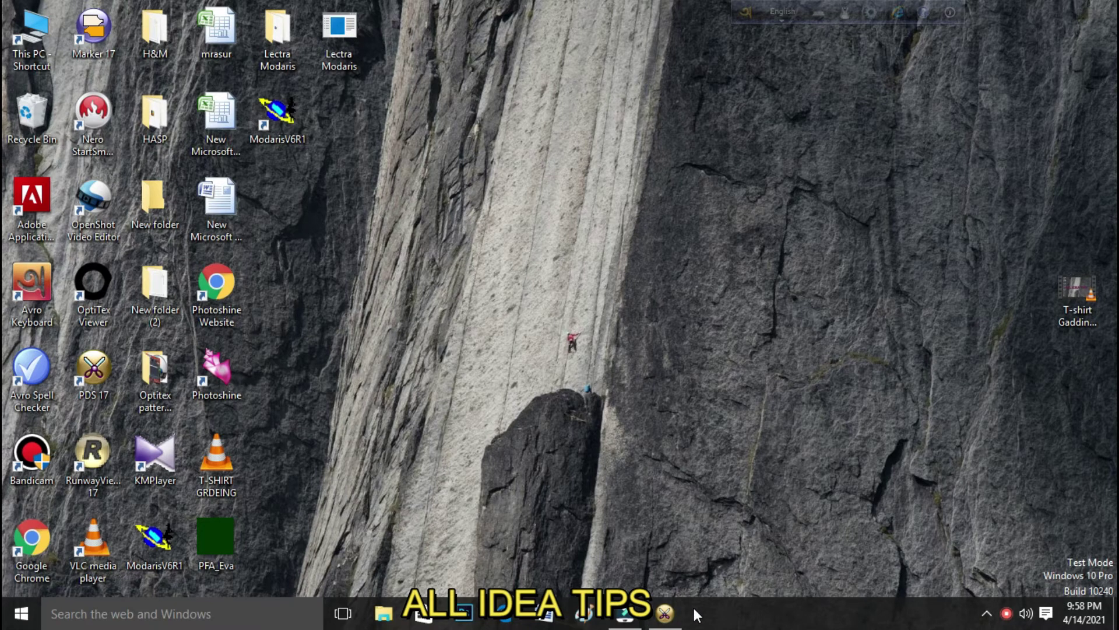
Launch PDS 17 and start a rectangular piece with length 42 and width 11.
click(671, 612)
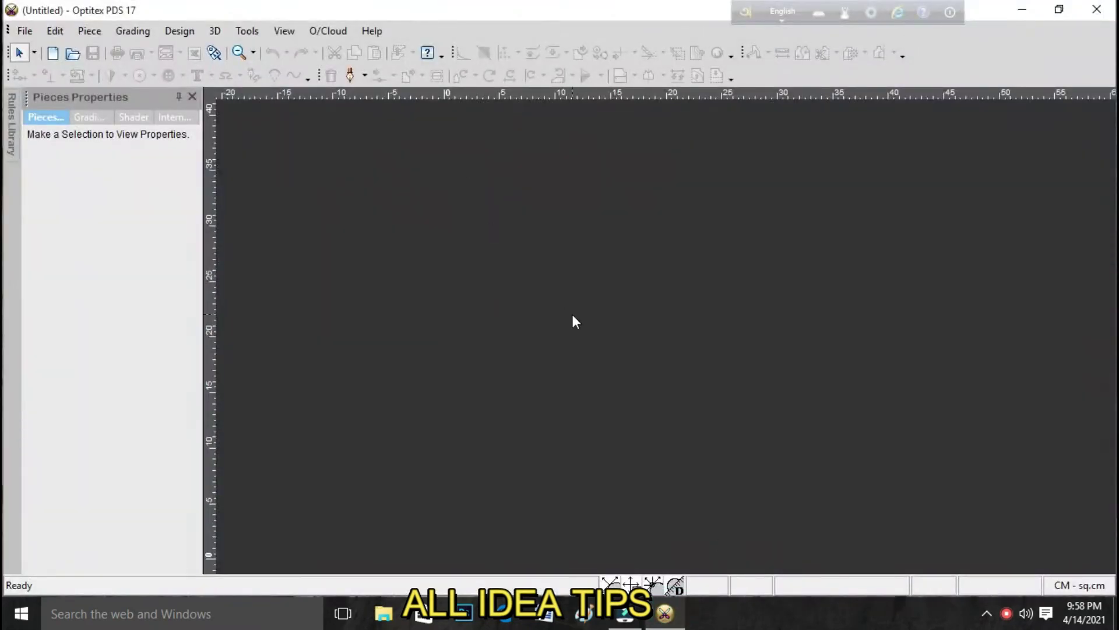
right_click(313, 221)
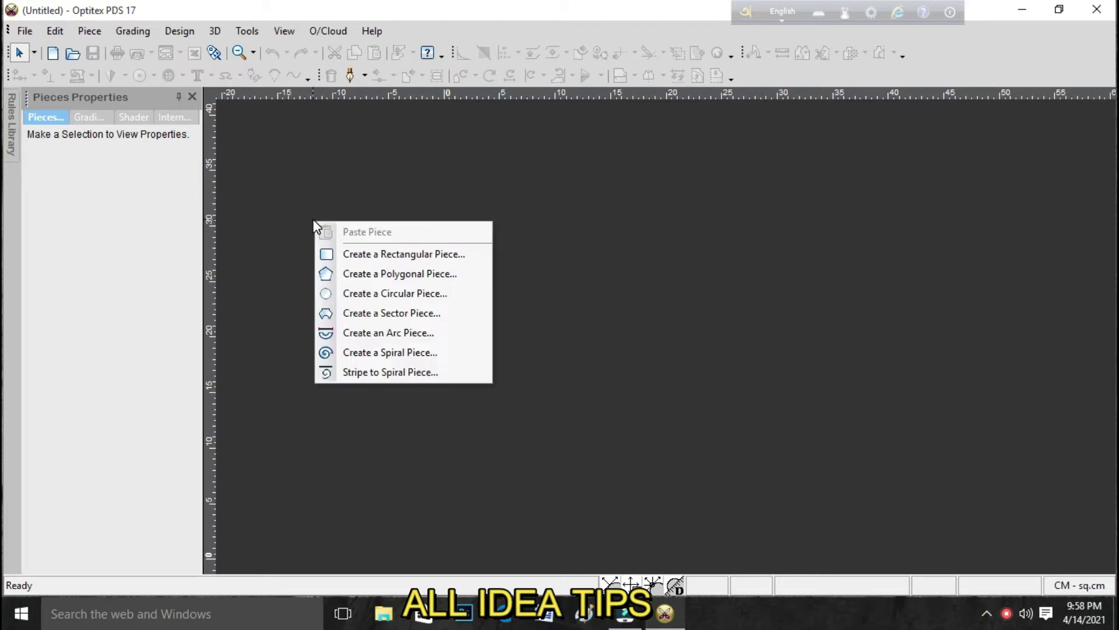
click(428, 256)
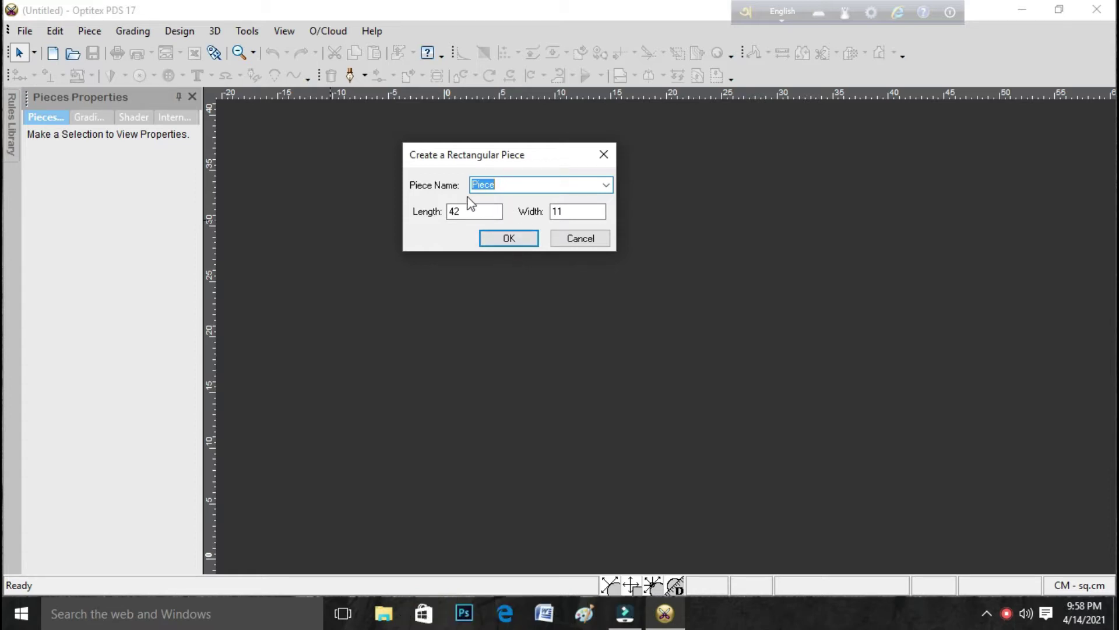
click(572, 214)
Create the 42 × 11 rectangle and drag it up and left on the canvas.
click(513, 240)
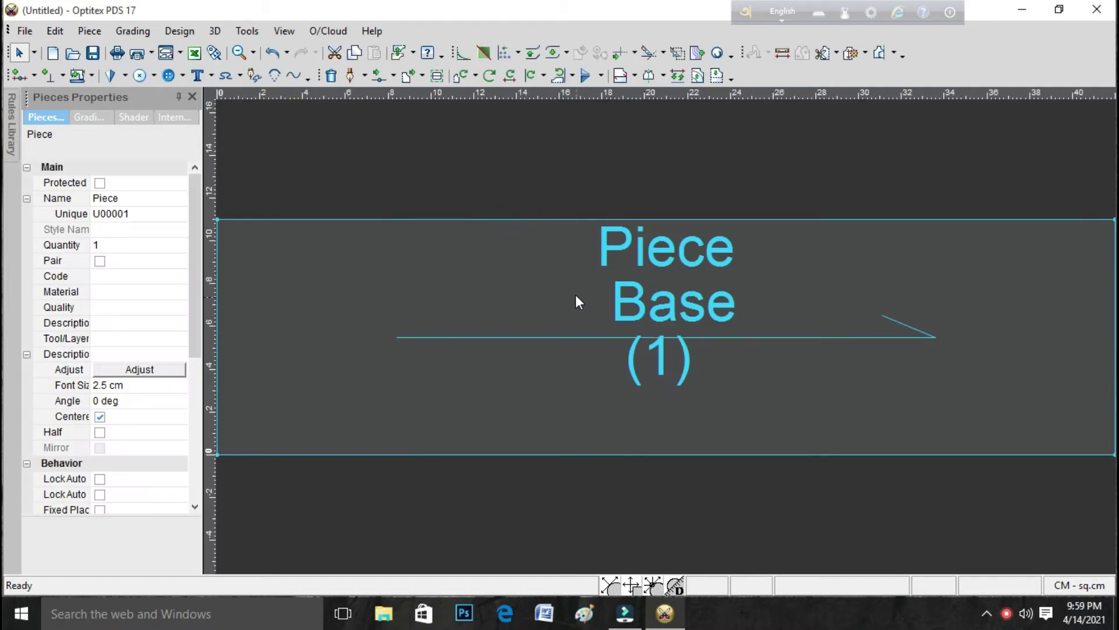
scroll(667, 337, down, 3)
scroll(666, 337, up, 2)
scroll(666, 337, up, 1)
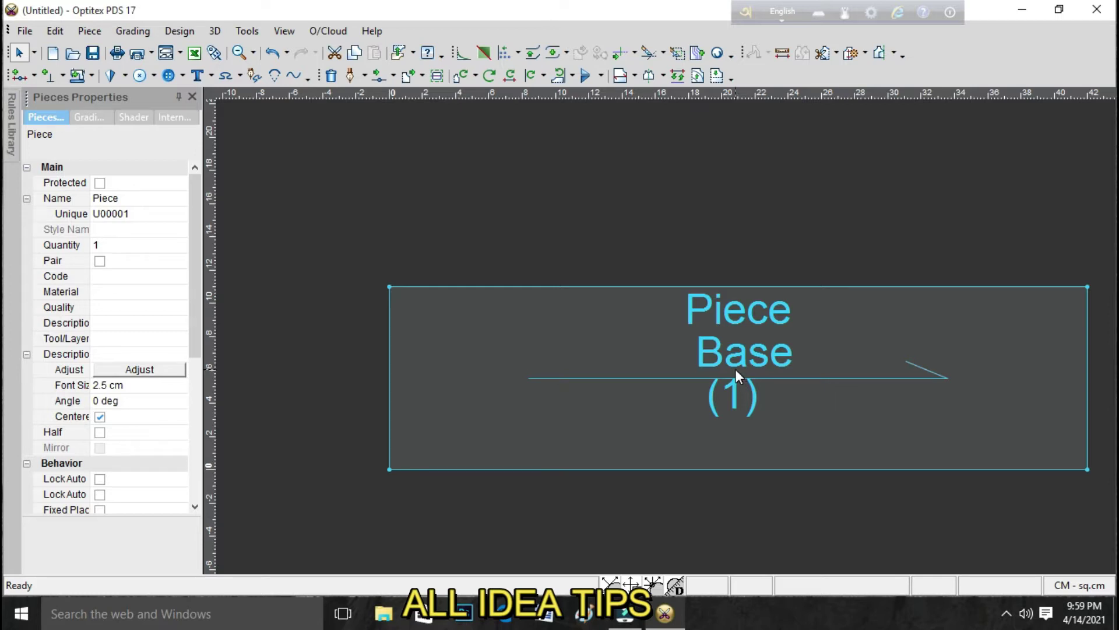
drag(478, 357, 434, 326)
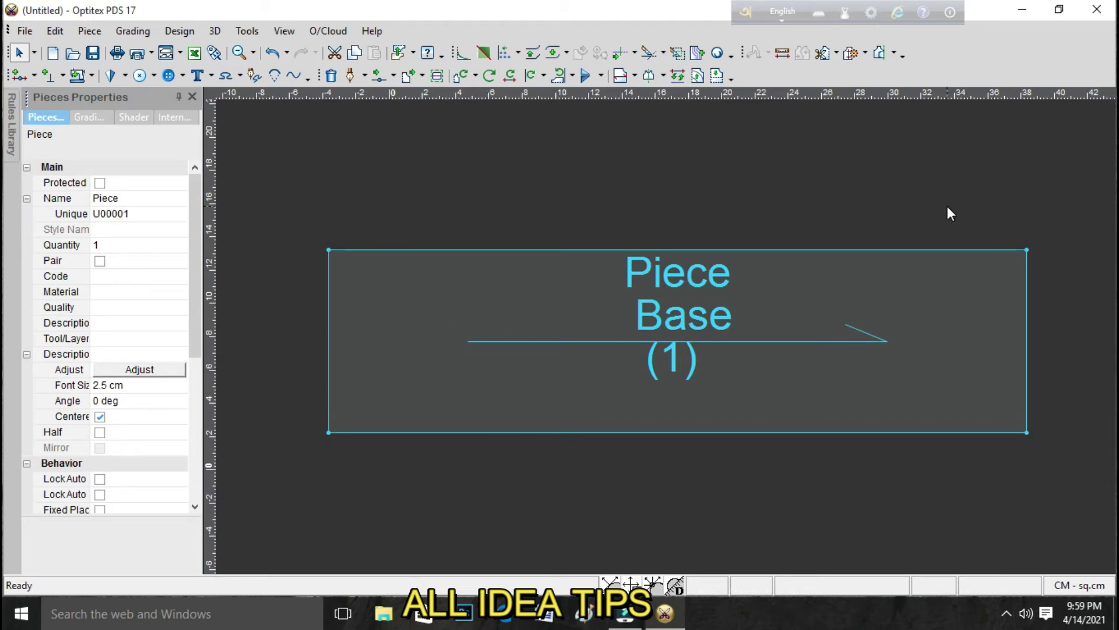
Minimize Optitex and open RAMPER.JPG in Photos, bringing the bodysuit sketch into view.
click(1026, 11)
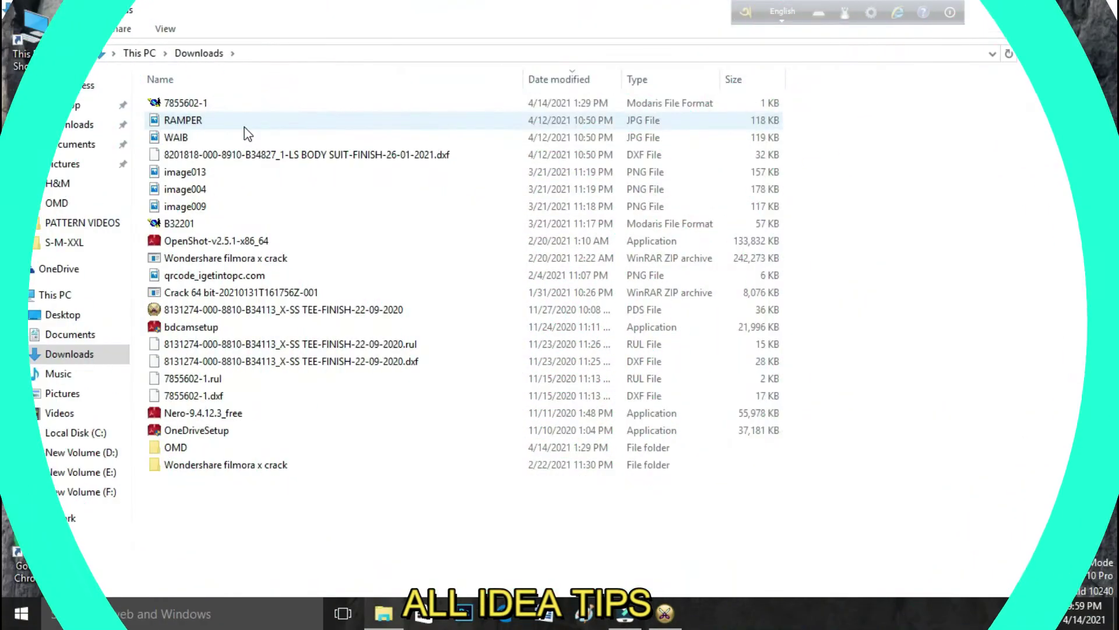
double_click(243, 127)
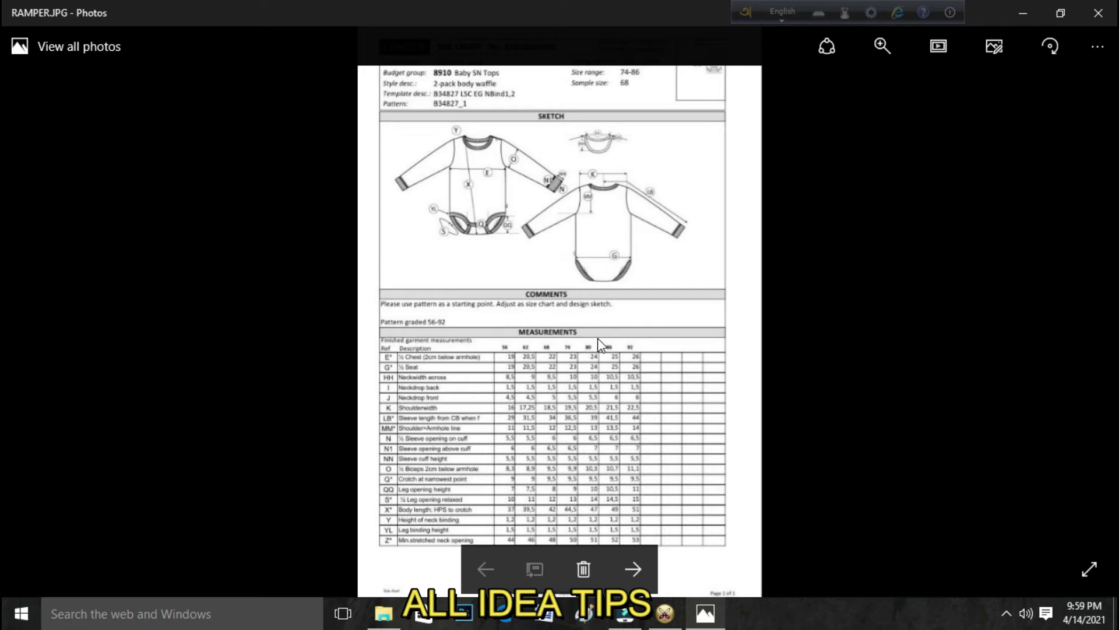
scroll(597, 339, up, 3)
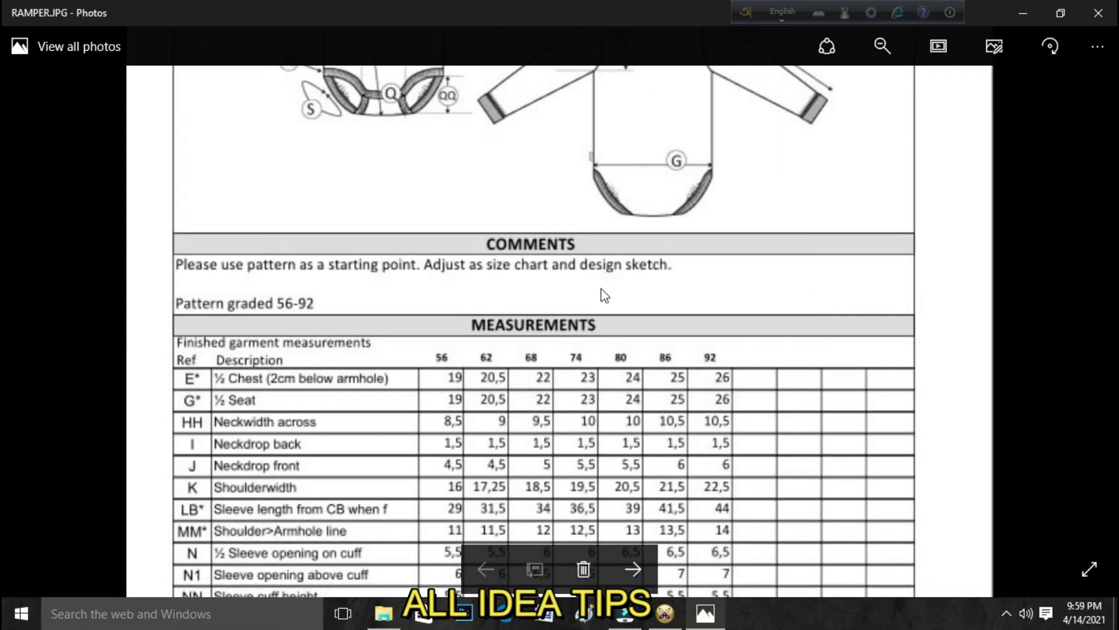
drag(605, 295, 600, 457)
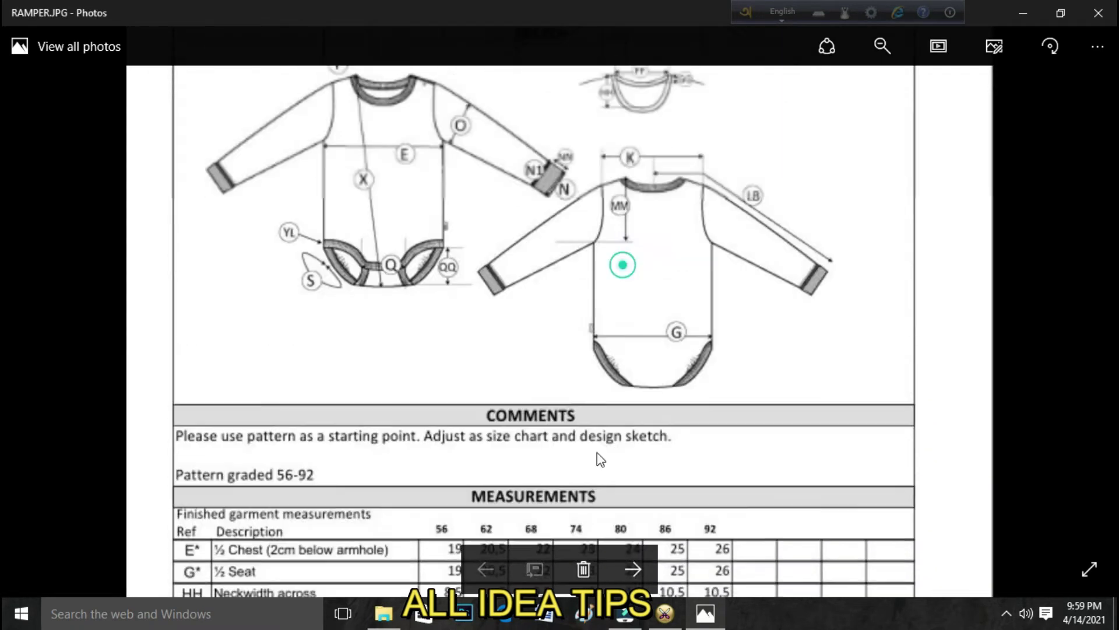
drag(611, 338, 609, 437)
Scroll down the image to the MEASUREMENTS table.
scroll(606, 443, down, 2)
scroll(603, 411, down, 3)
scroll(657, 359, down, 1)
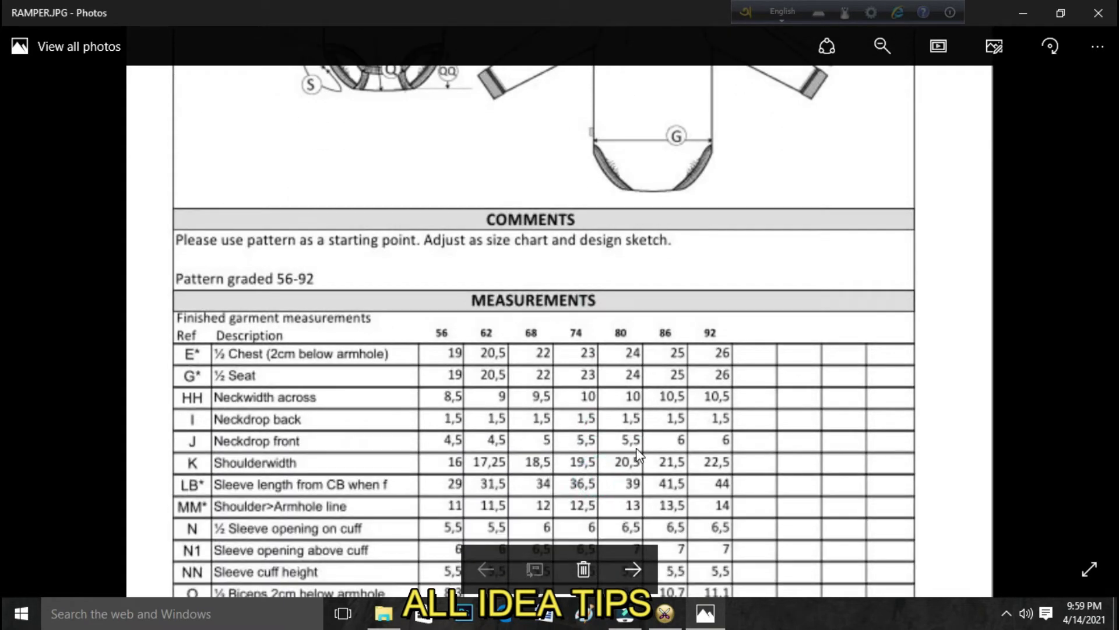
scroll(636, 364, down, 1)
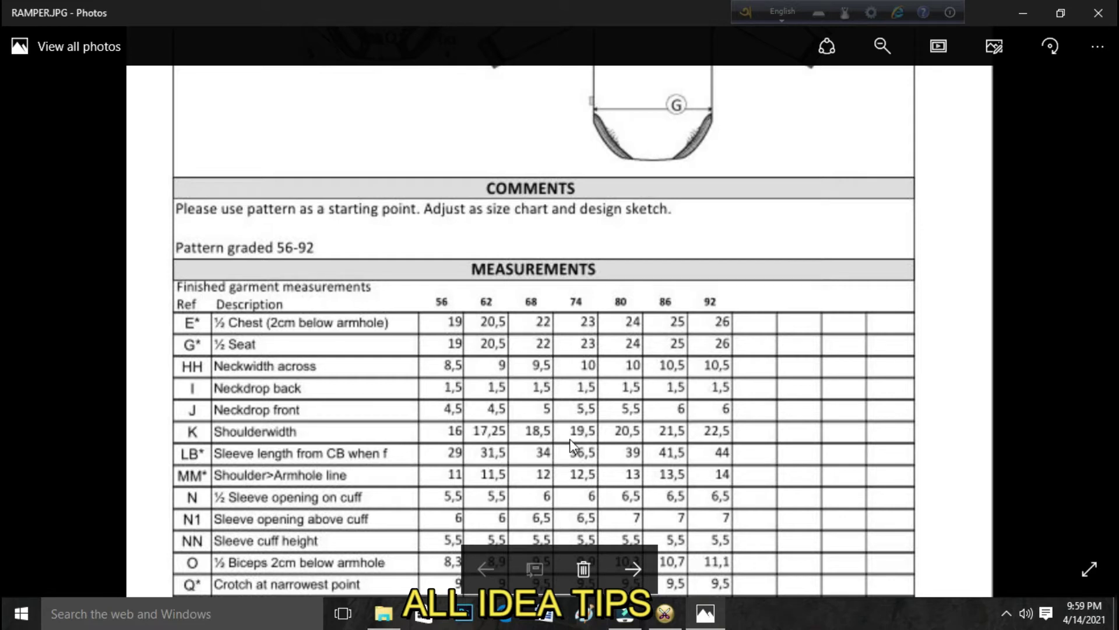
scroll(564, 425, down, 2)
scroll(641, 296, down, 3)
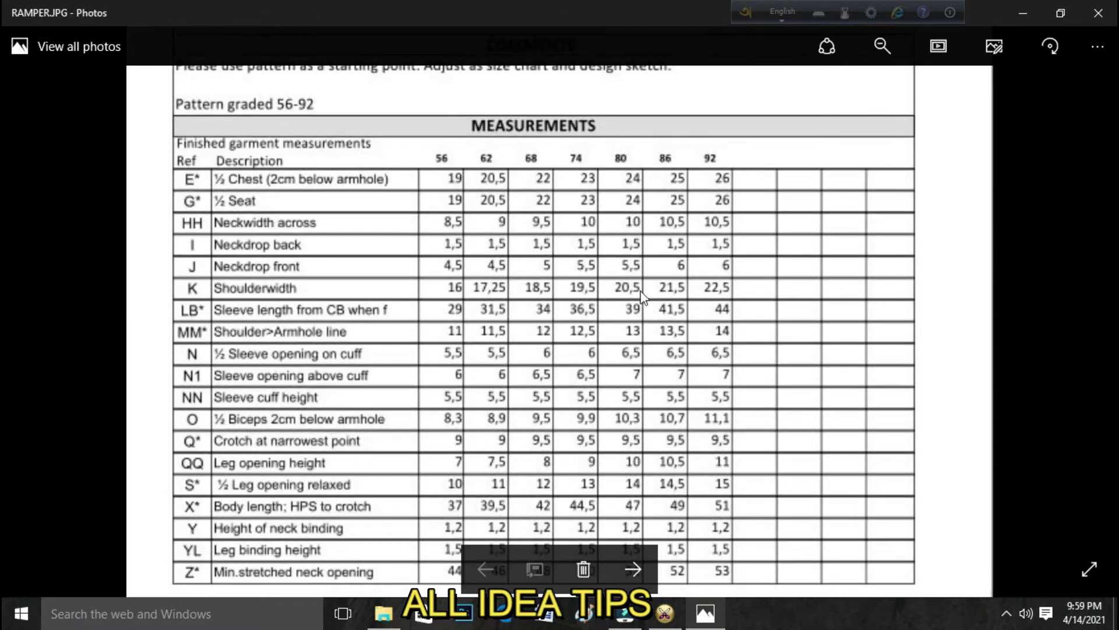
scroll(607, 461, down, 2)
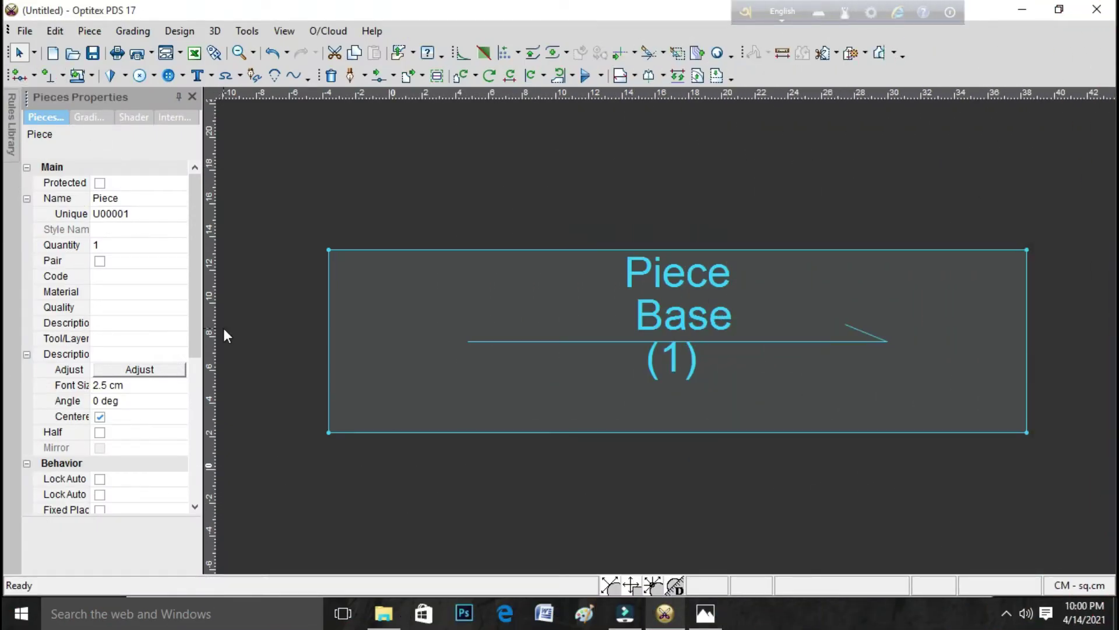
Add a grade point on the left edge 4.75 from the previous point.
key(p)
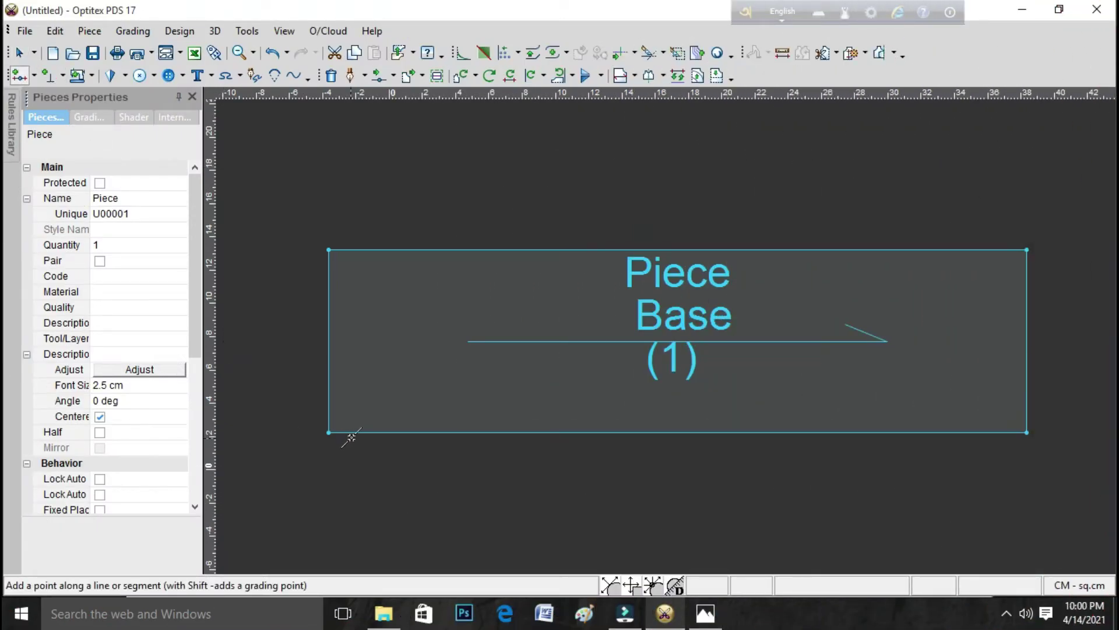
click(329, 405)
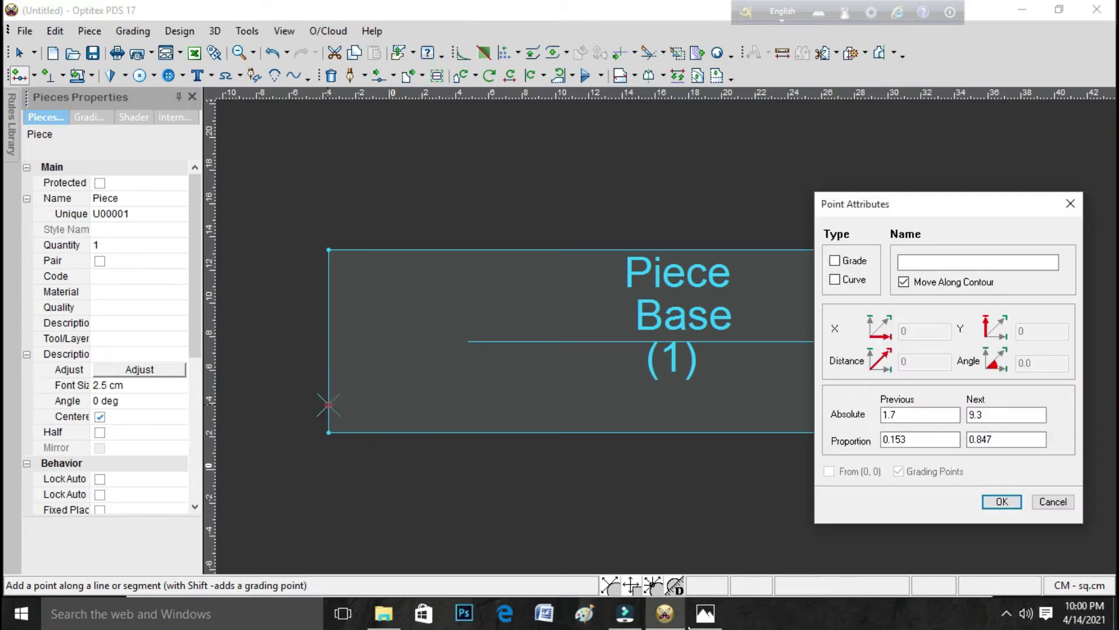
click(705, 613)
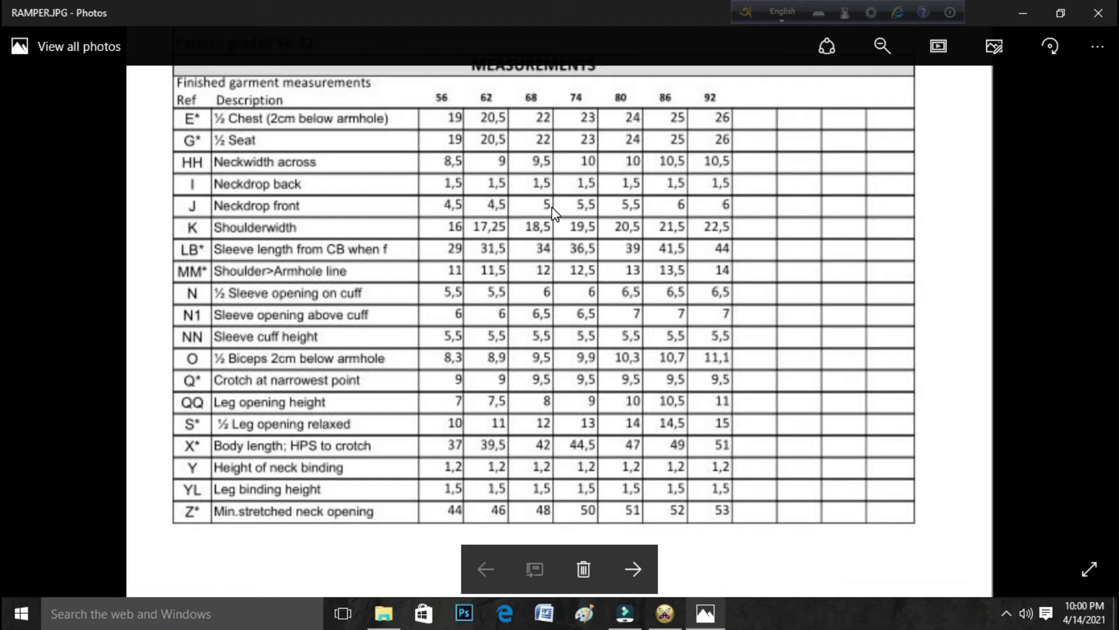
click(666, 617)
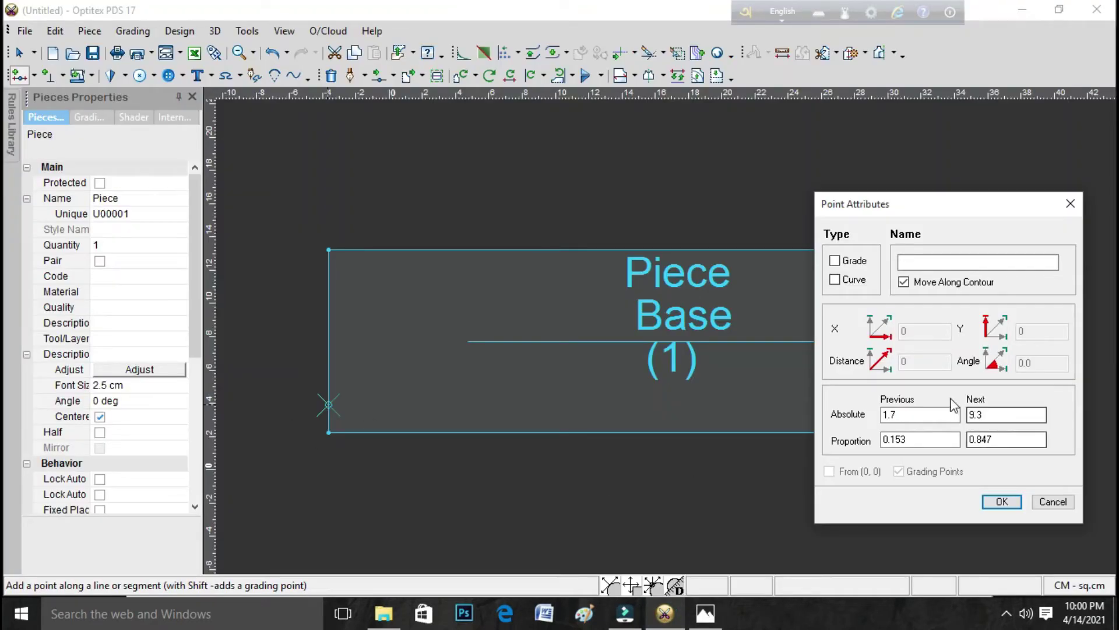
drag(909, 415, 837, 419)
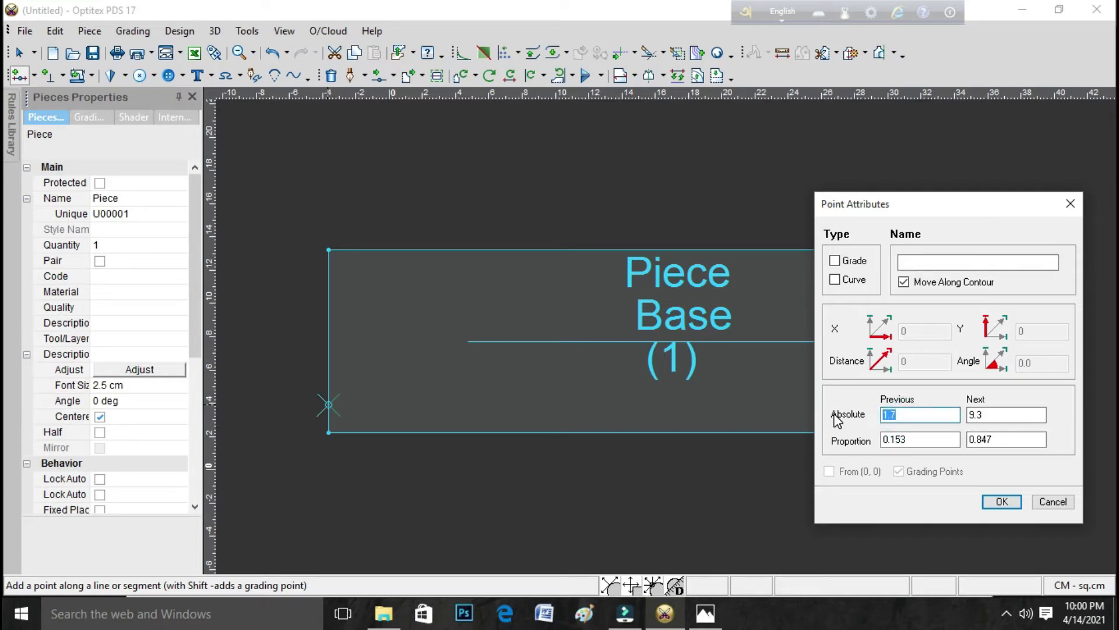
text(4.75)
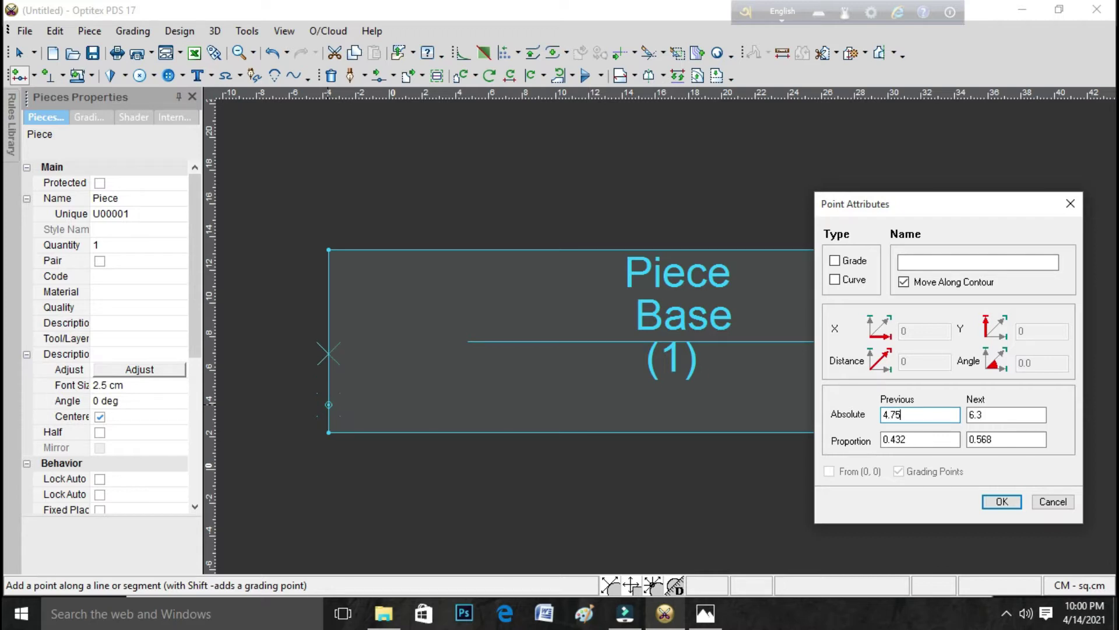
click(835, 261)
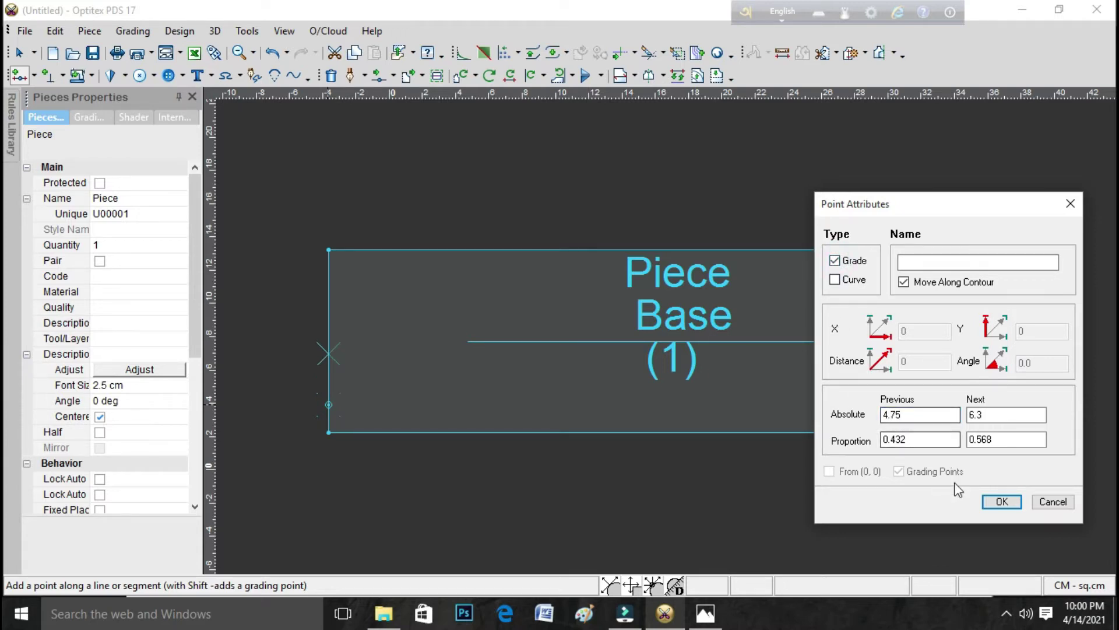
click(1002, 502)
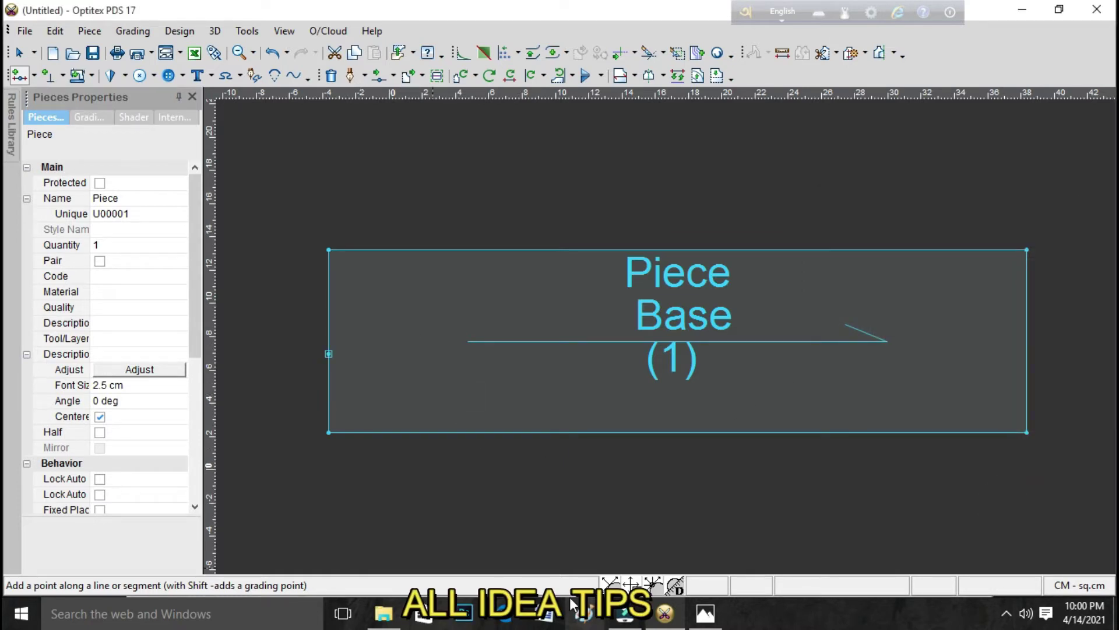
Add a second left-edge point at 9.75, then return to the Select Tool.
click(705, 613)
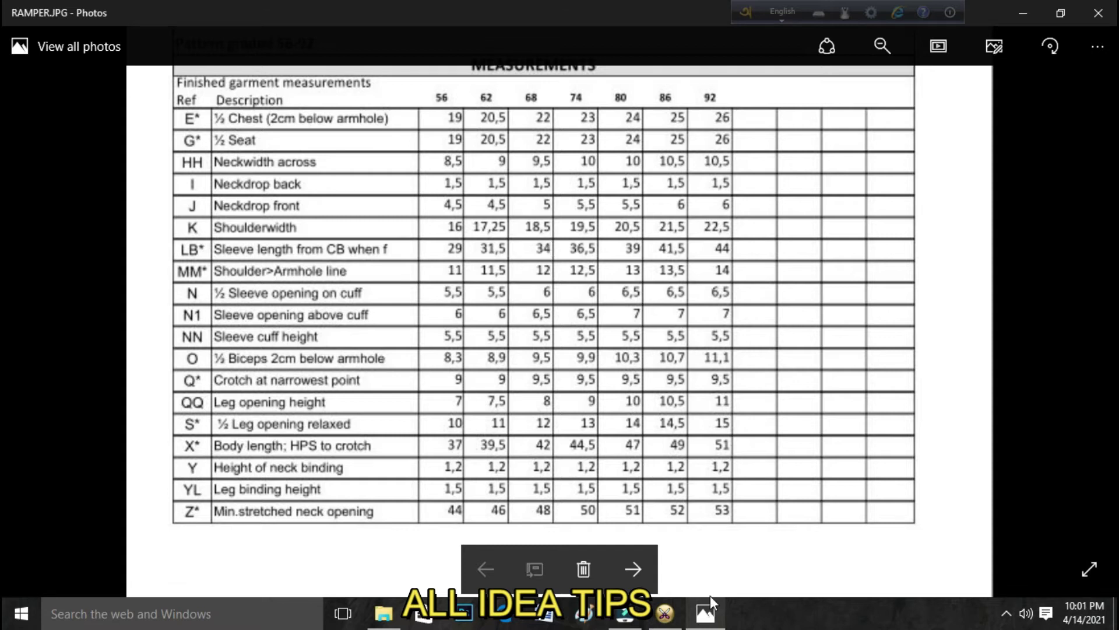
click(665, 613)
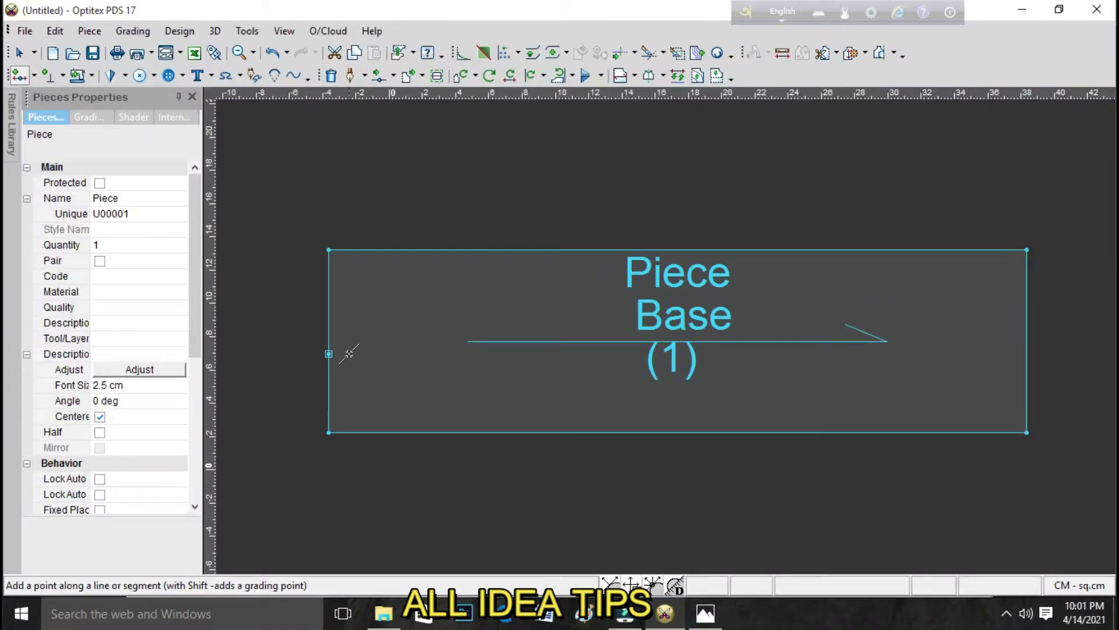
click(328, 414)
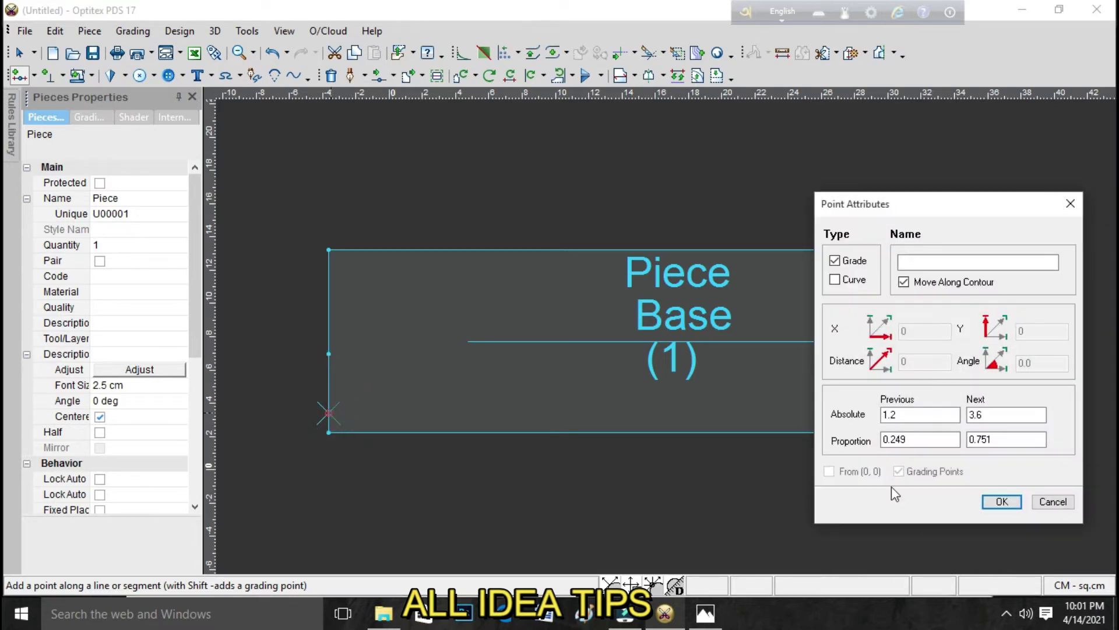
drag(907, 413, 880, 420)
text(9.75)
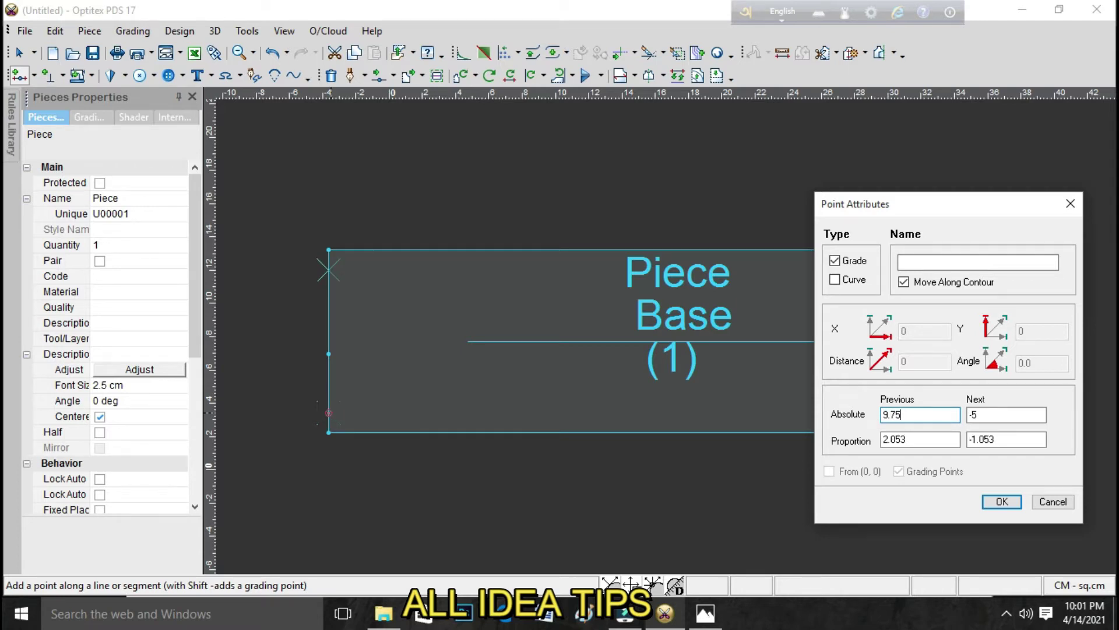
key(Return)
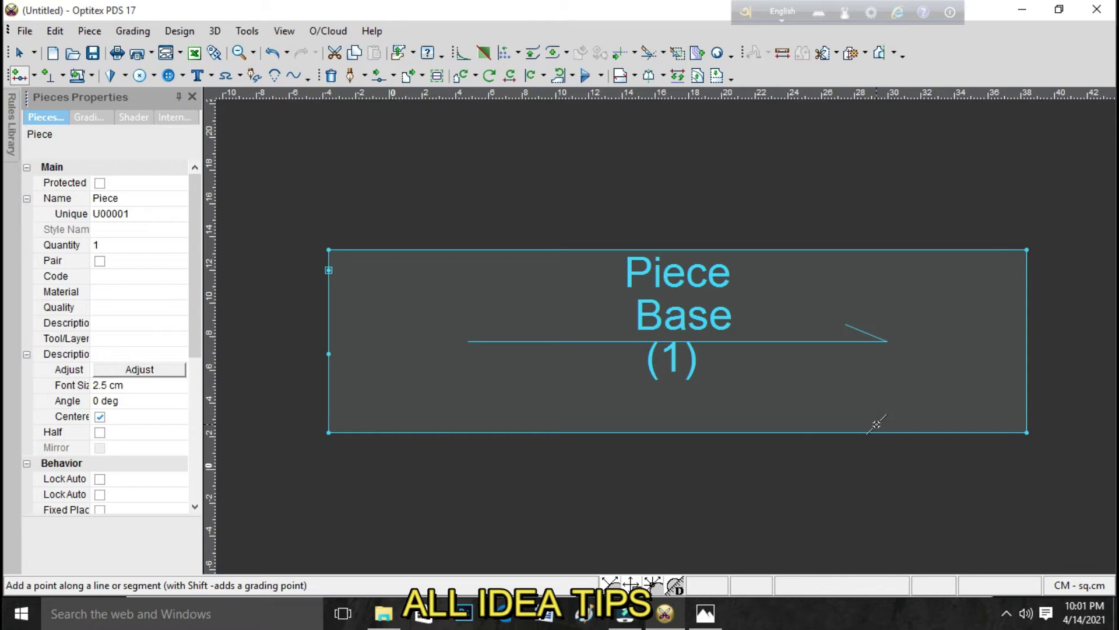
right_click(508, 174)
click(553, 182)
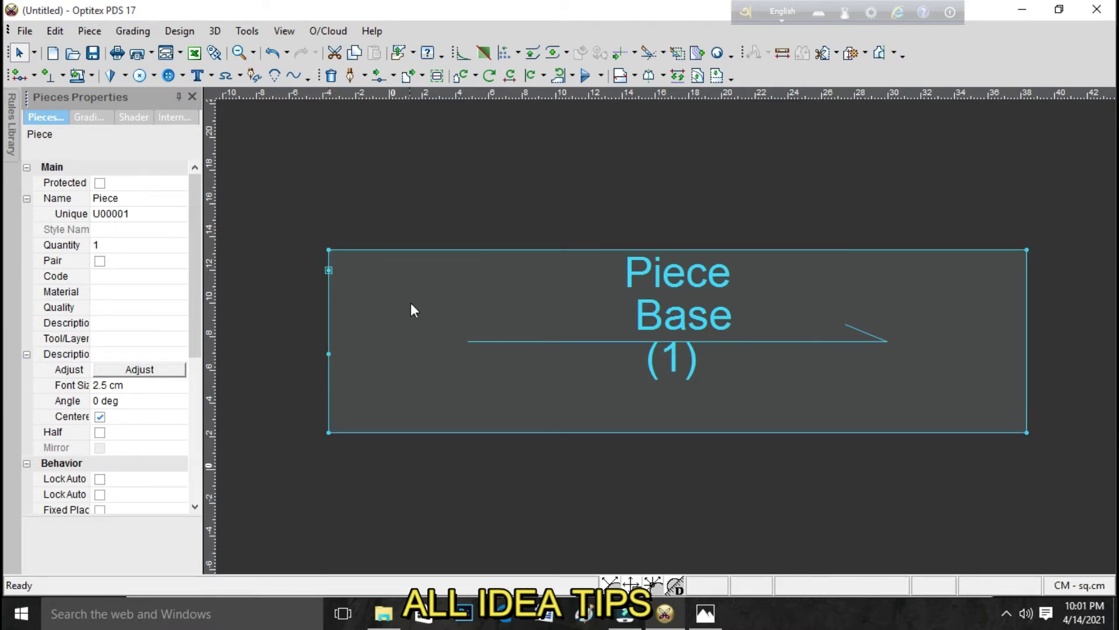
After checking the chart, add a top-edge point at an absolute distance of 12 cm.
click(329, 271)
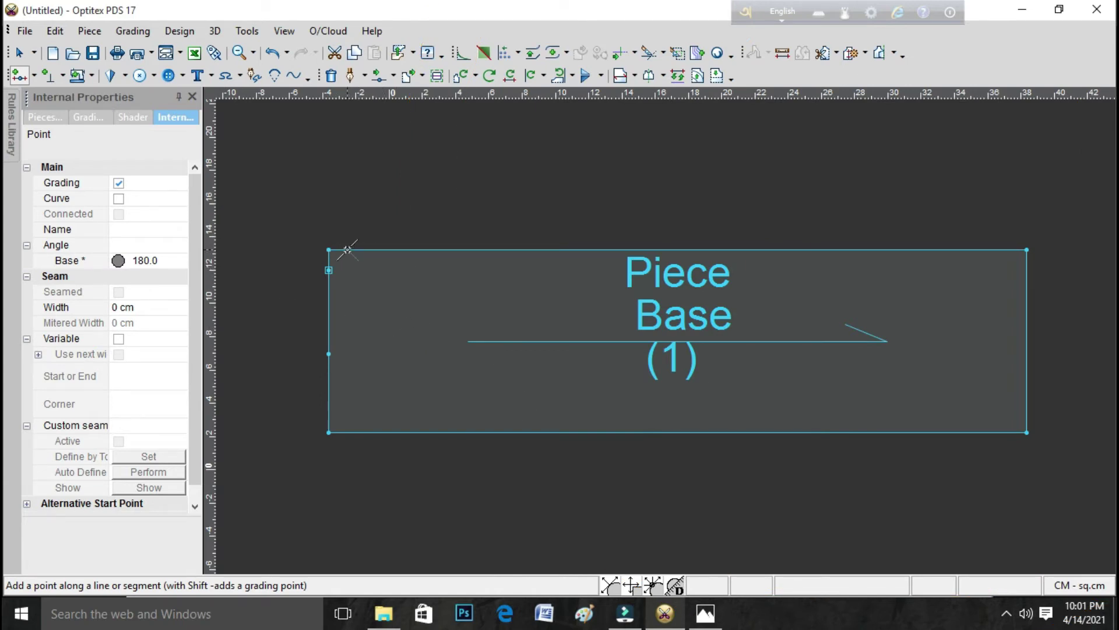
click(348, 250)
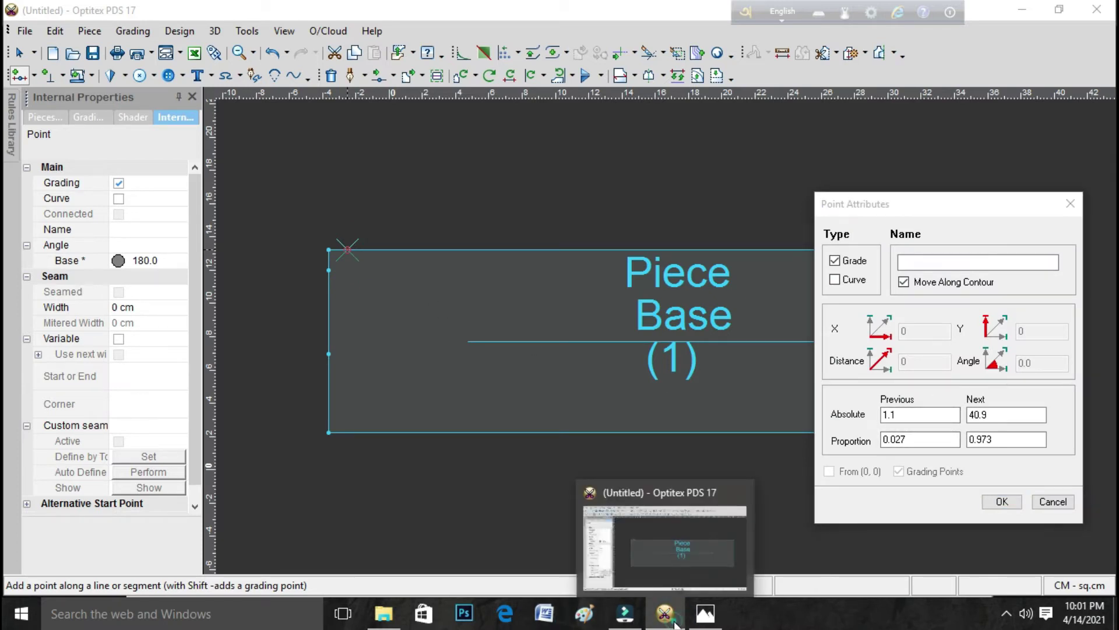
click(706, 614)
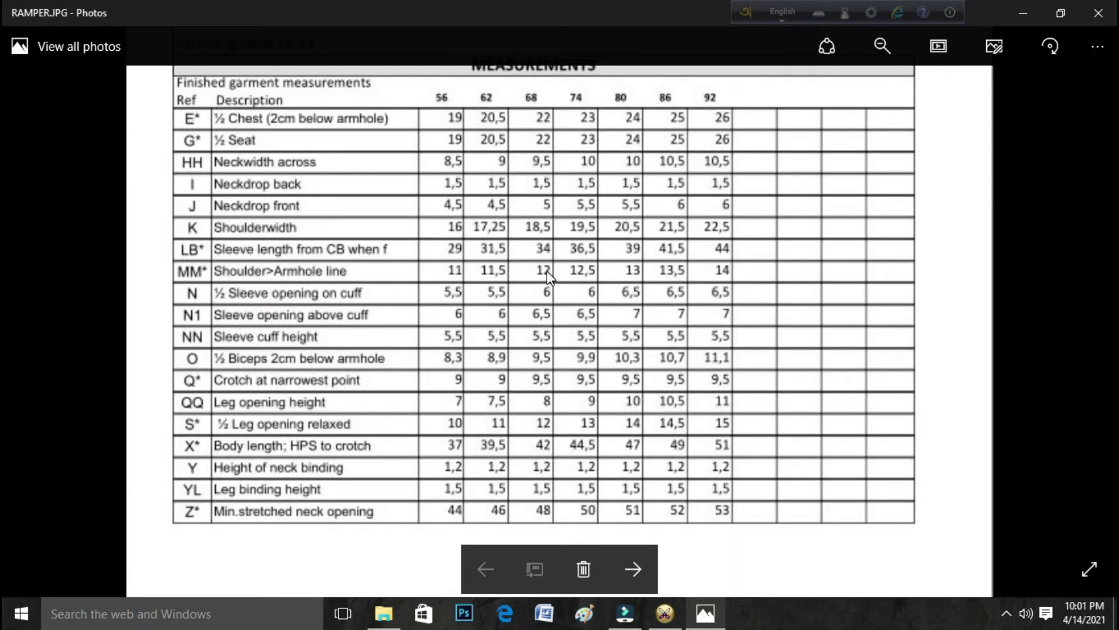
click(665, 611)
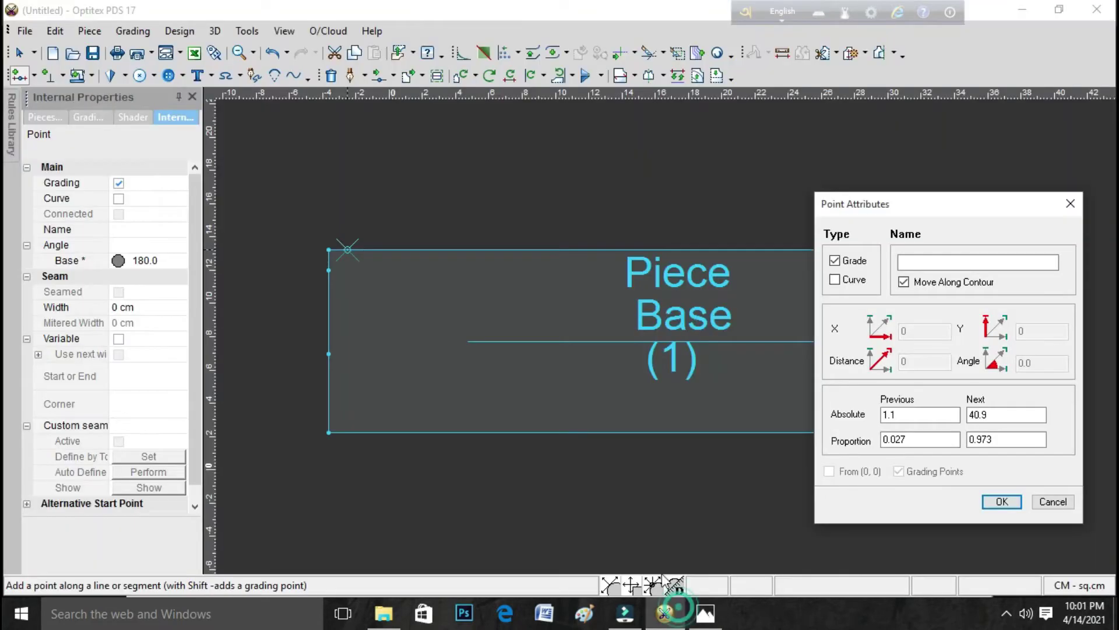
double_click(904, 416)
text(12)
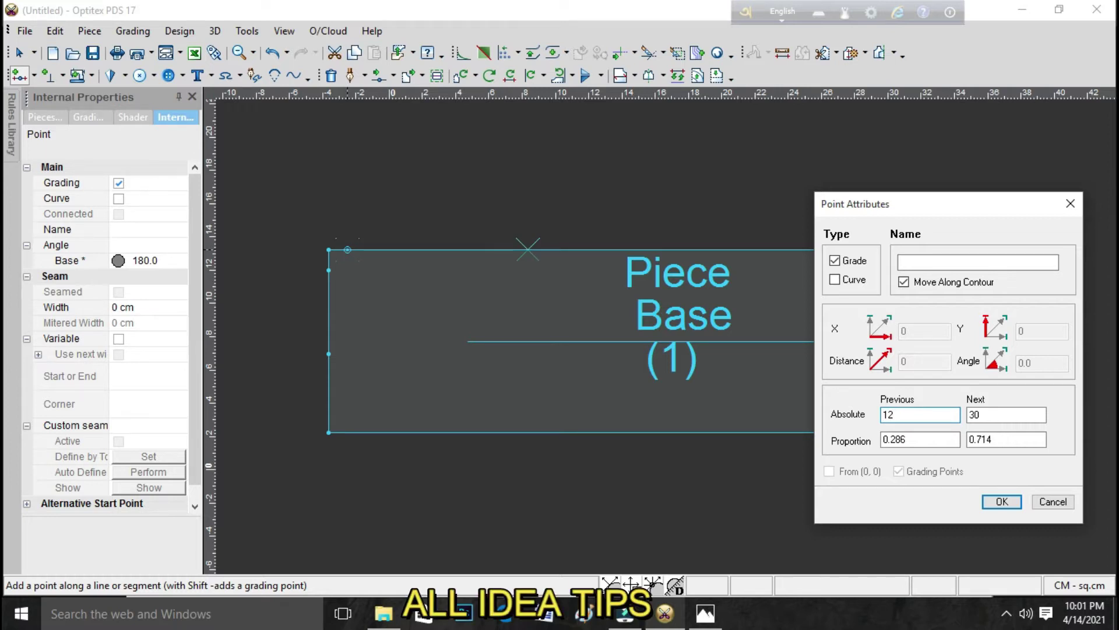
key(Return)
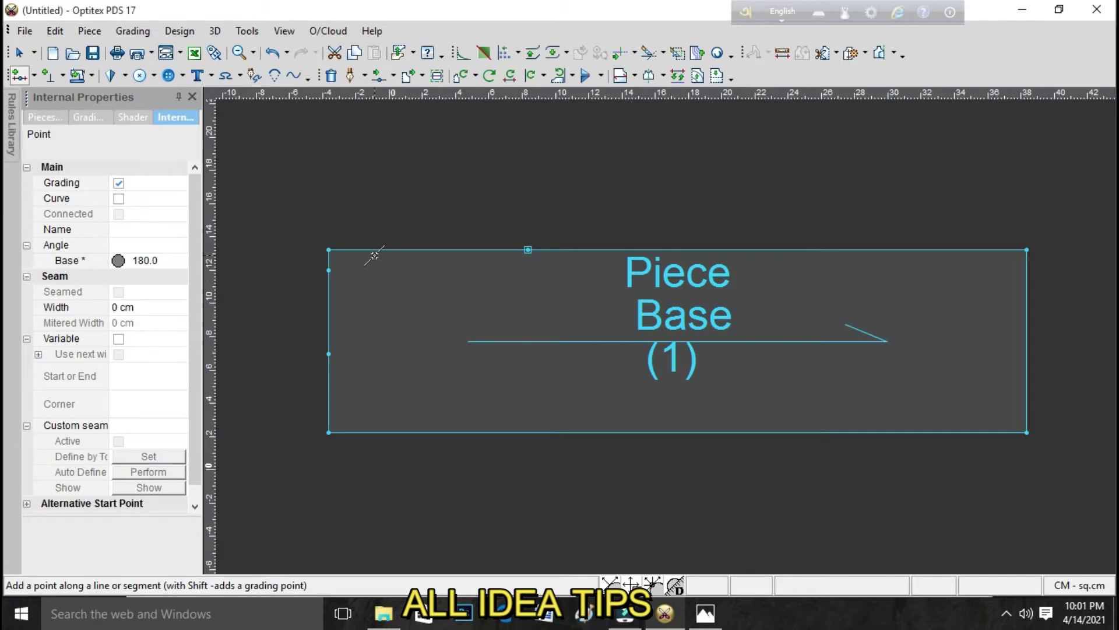
Place points 2 cm from the top-left corner and 2 cm from the bottom-left corner.
click(338, 250)
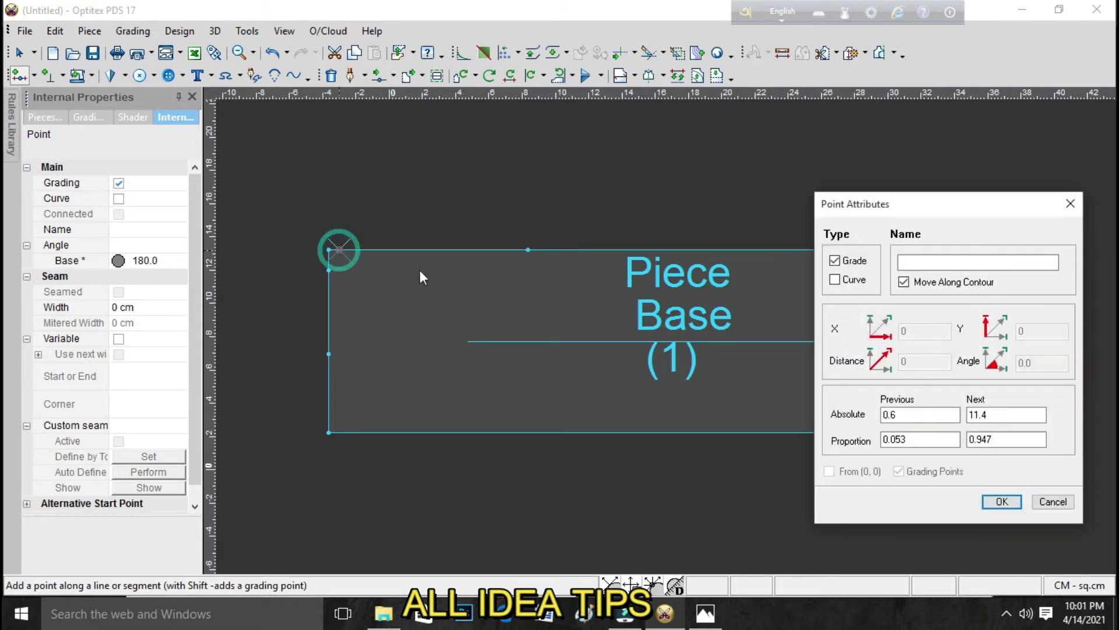
double_click(891, 415)
text(2)
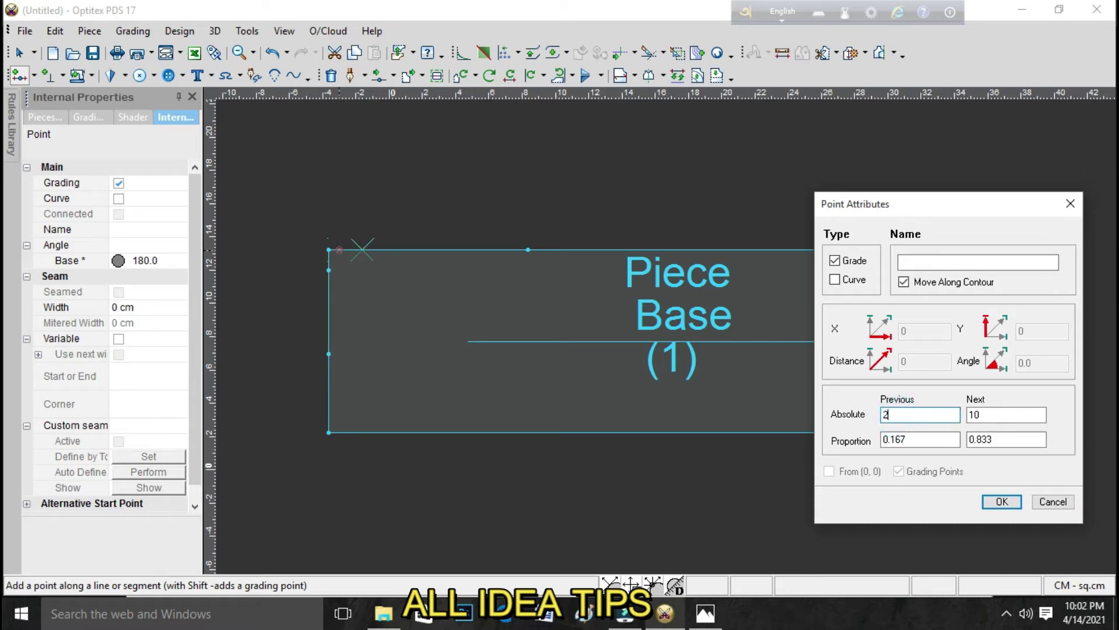
key(Return)
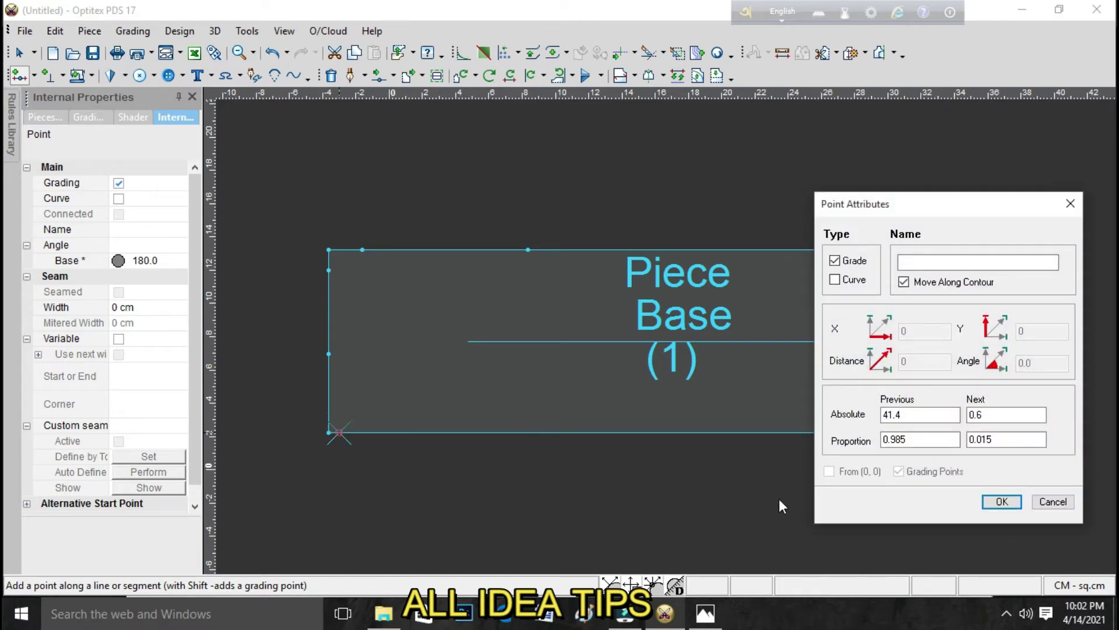
click(1008, 415)
drag(978, 414, 970, 415)
text(2)
key(Return)
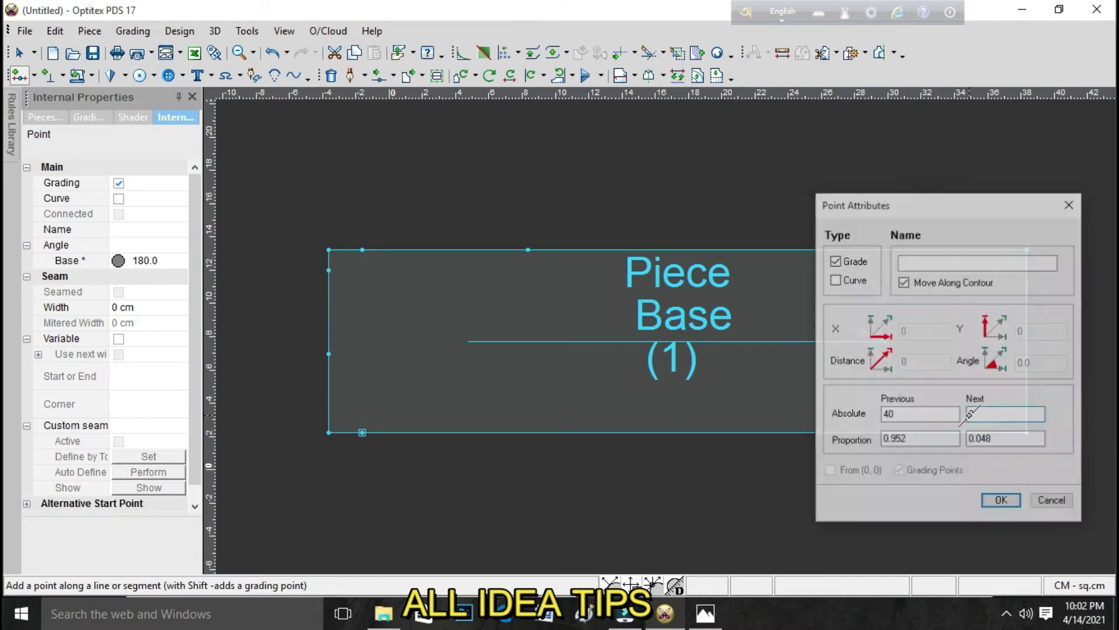
Add a bottom-edge point 5 cm from the corner, then switch back to selecting.
click(337, 432)
click(909, 416)
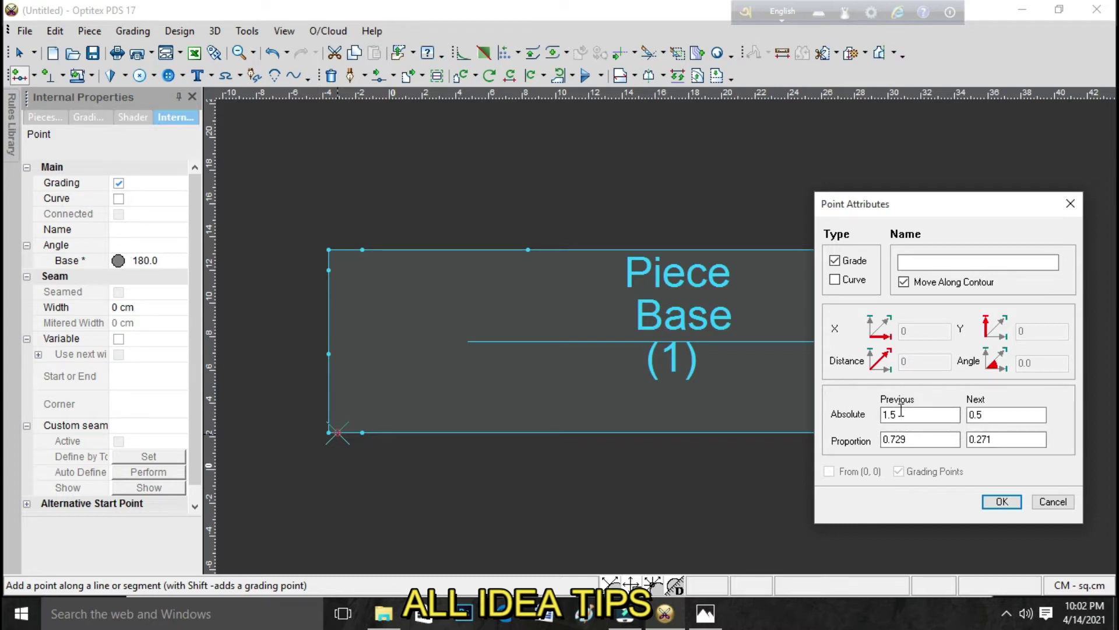
double_click(901, 412)
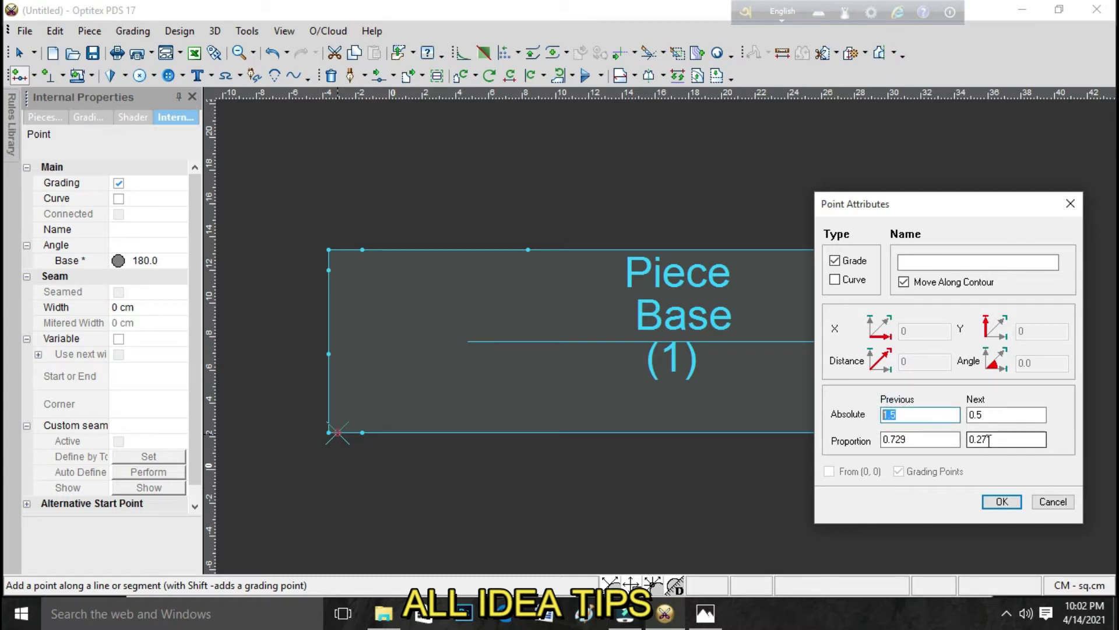
text(5)
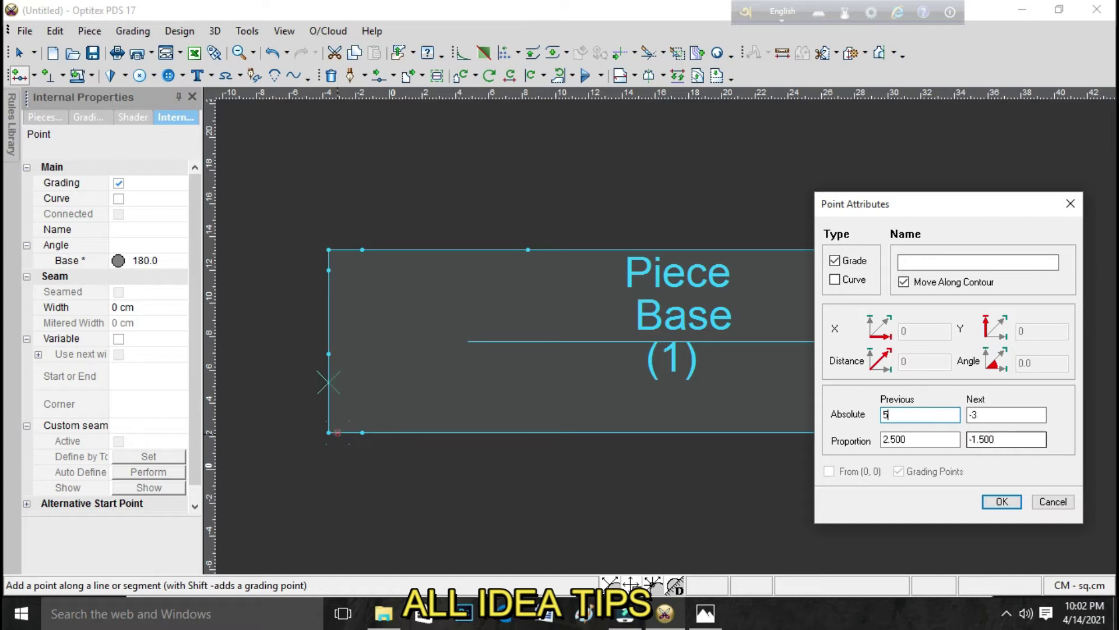
key(BackSpace)
double_click(983, 416)
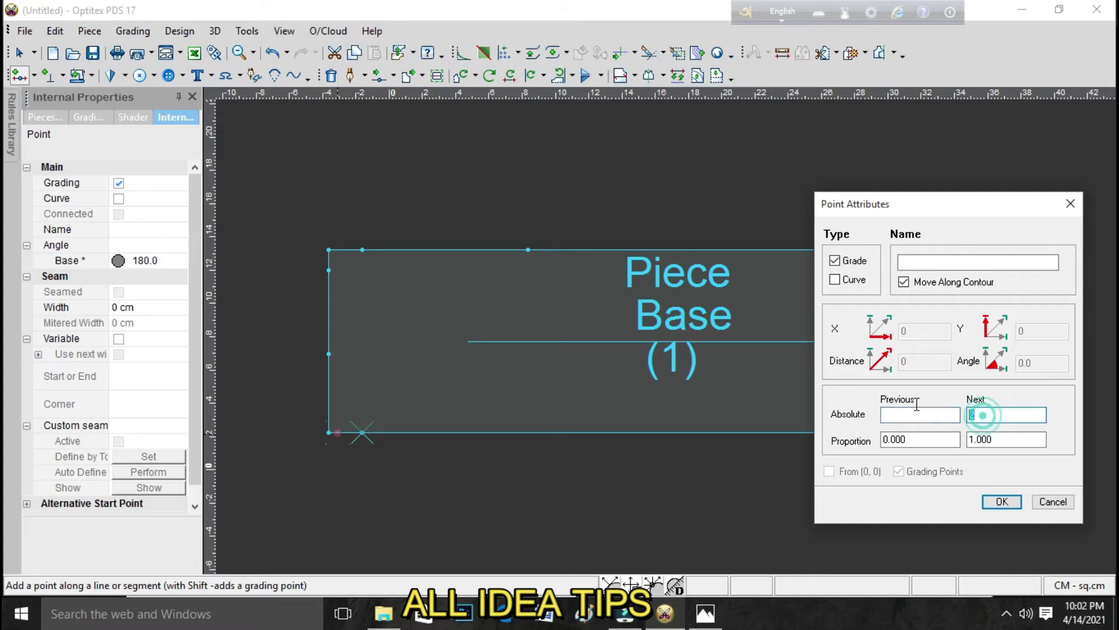
text(5)
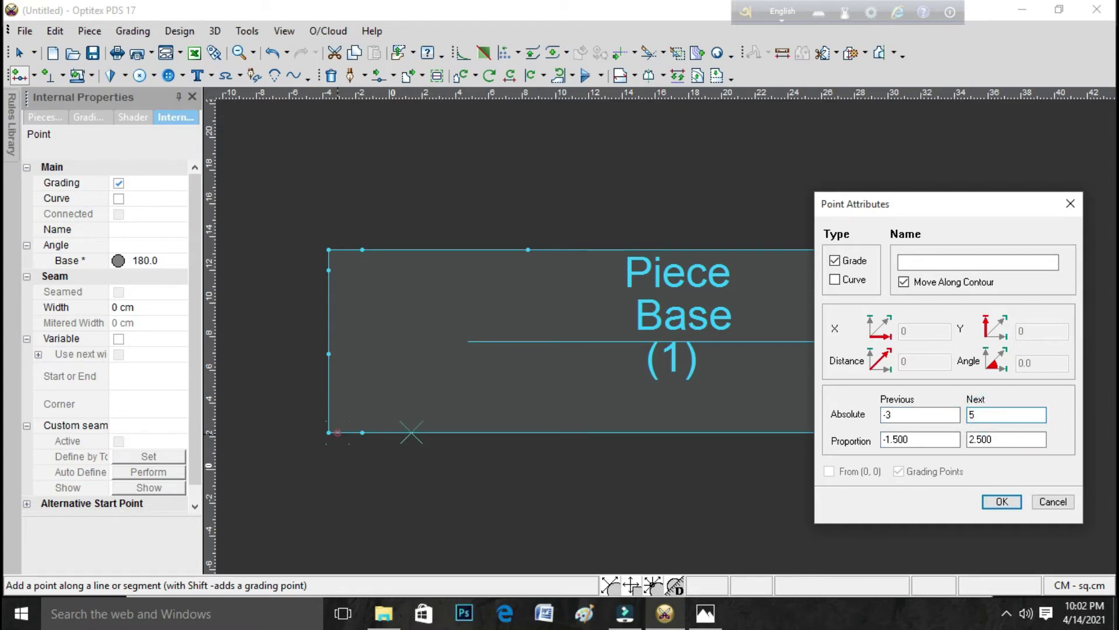
key(Return)
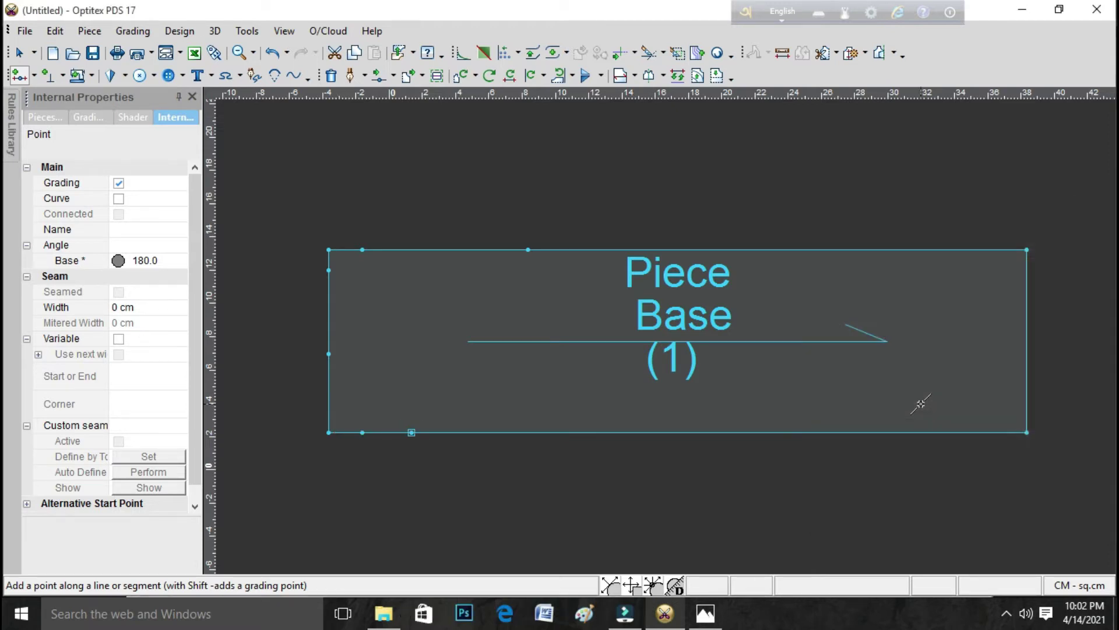
right_click(510, 203)
click(541, 218)
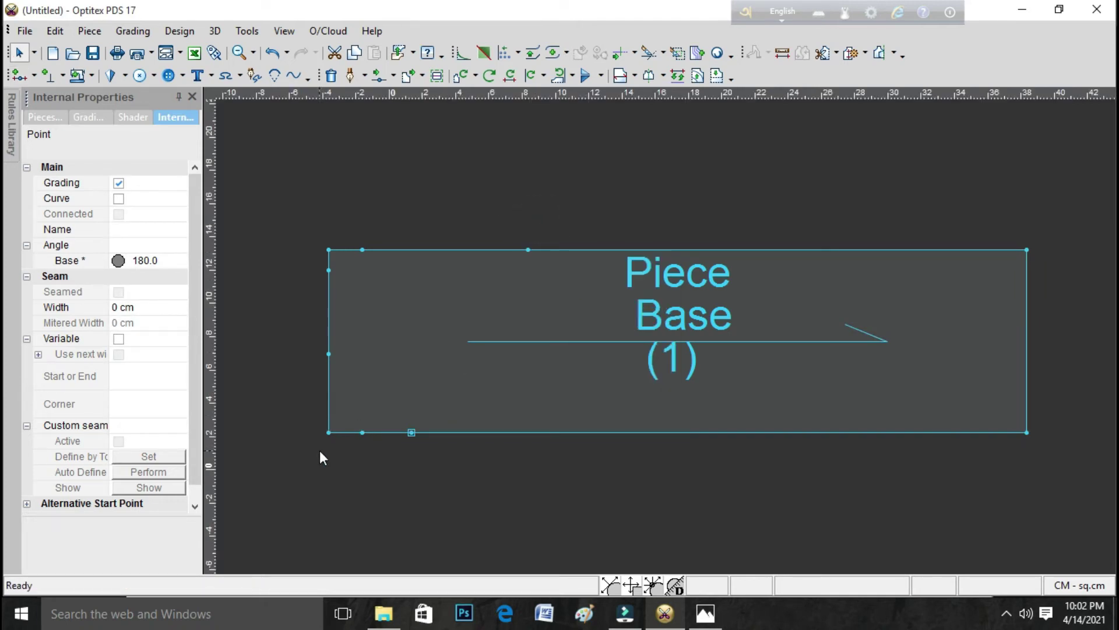
Delete both left corner points and the 2 cm top-edge point, with Grading unticked.
click(328, 432)
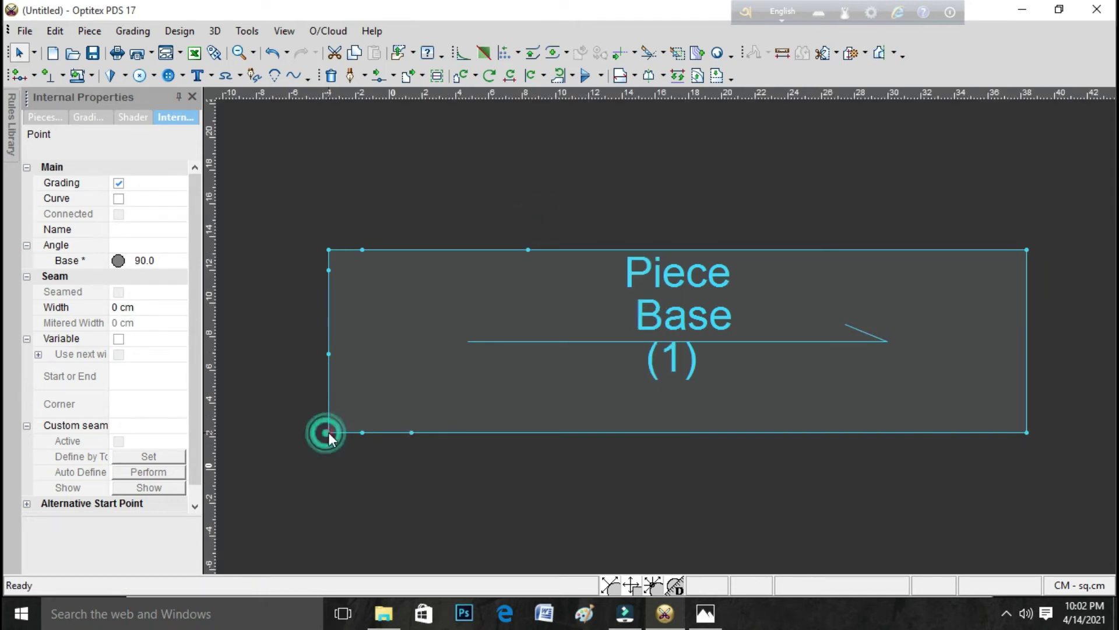
click(119, 182)
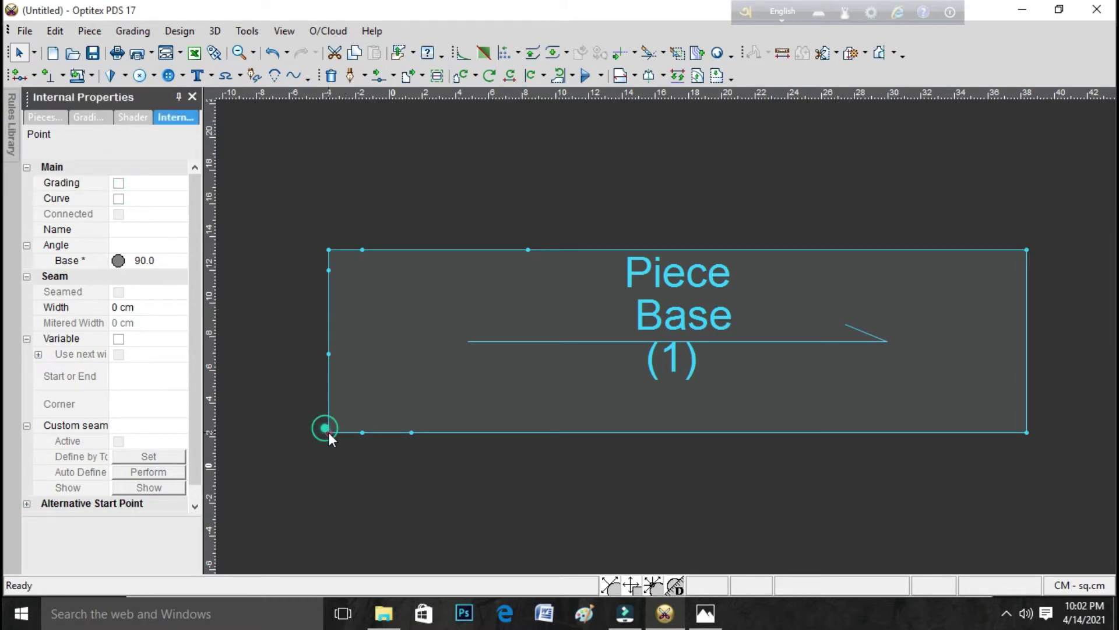
key(Delete)
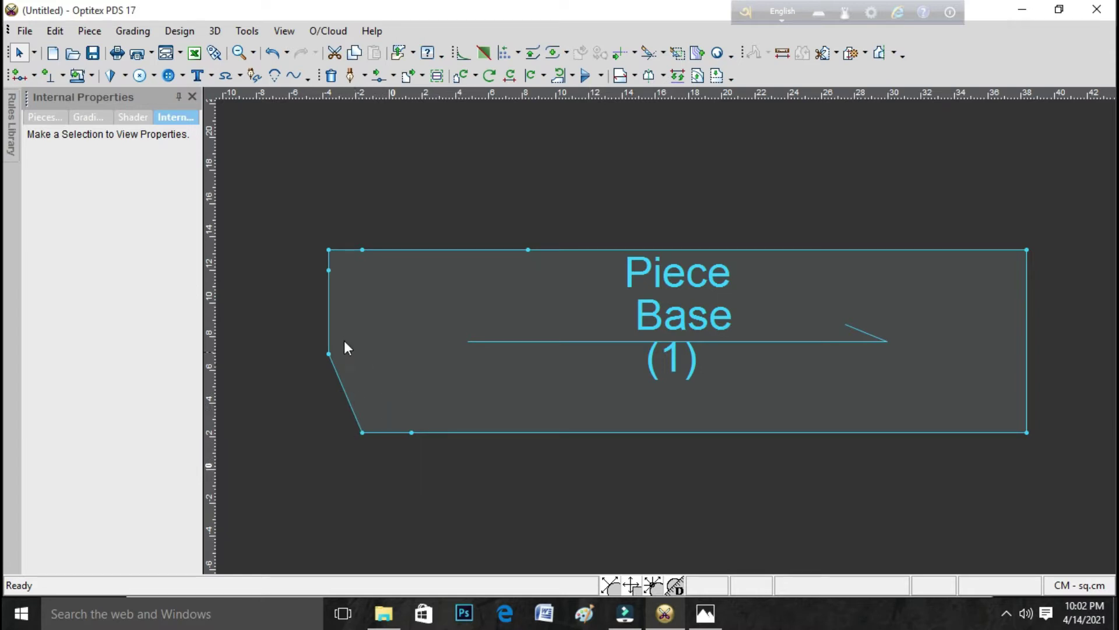
click(329, 250)
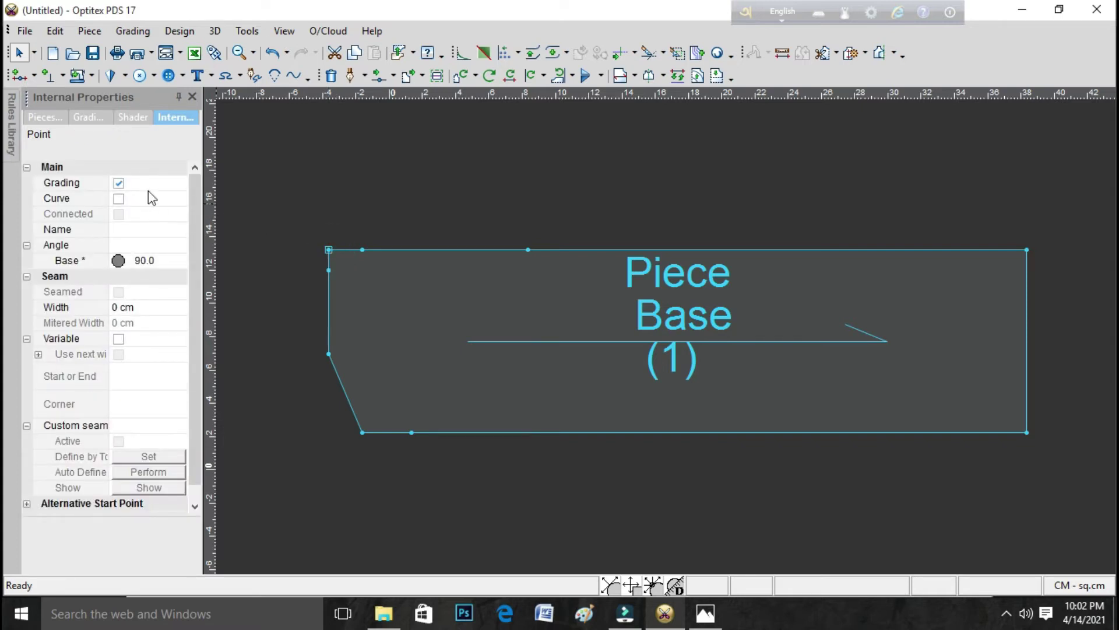
click(118, 183)
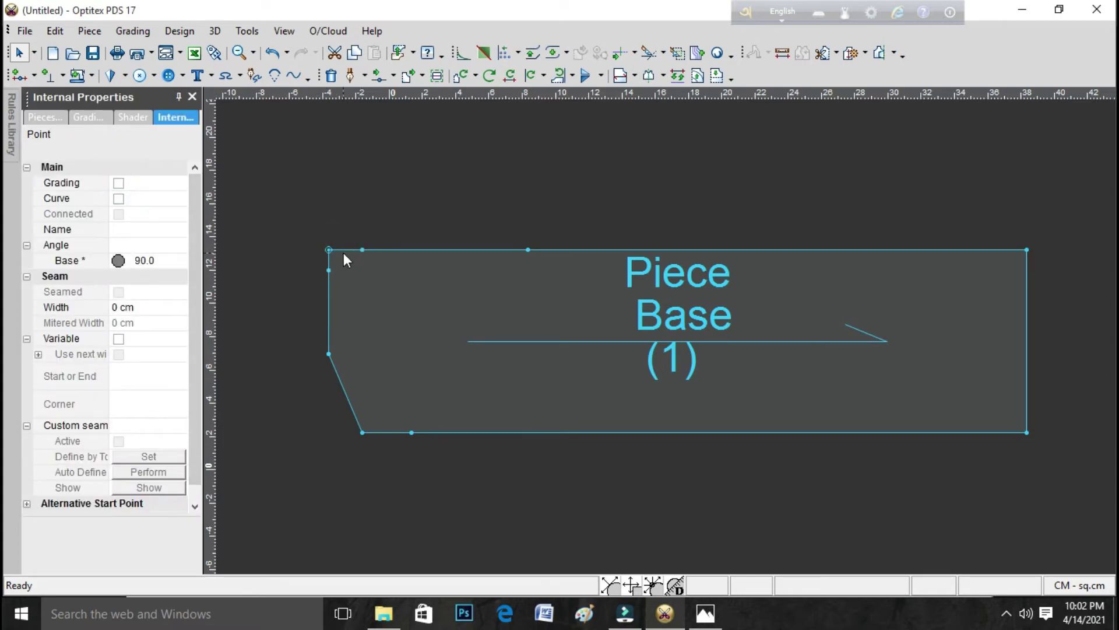
click(328, 251)
click(328, 250)
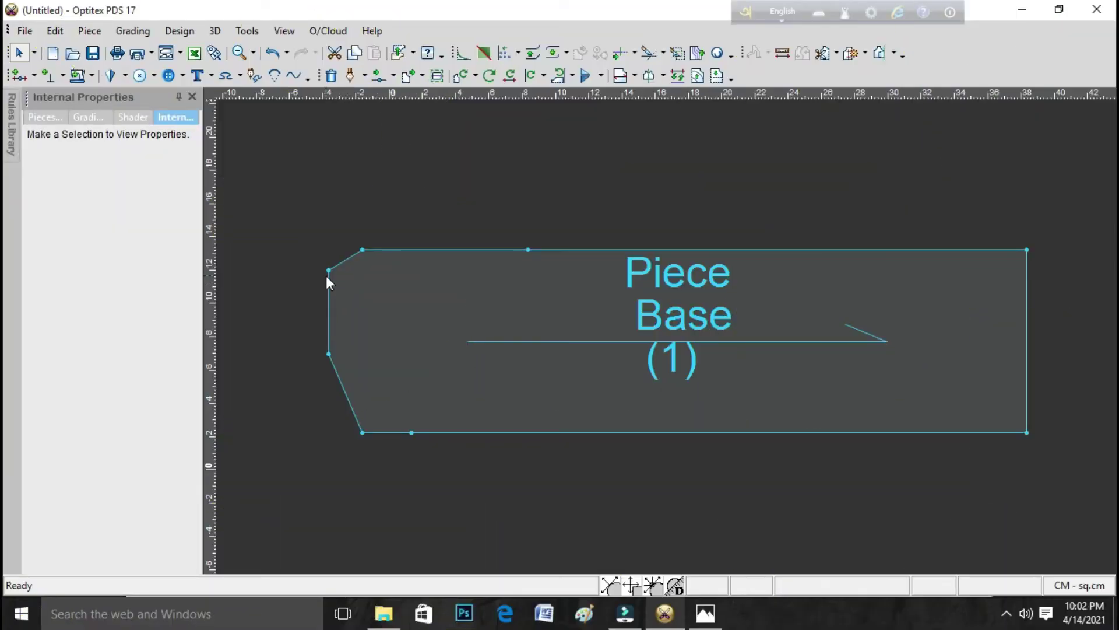
click(329, 271)
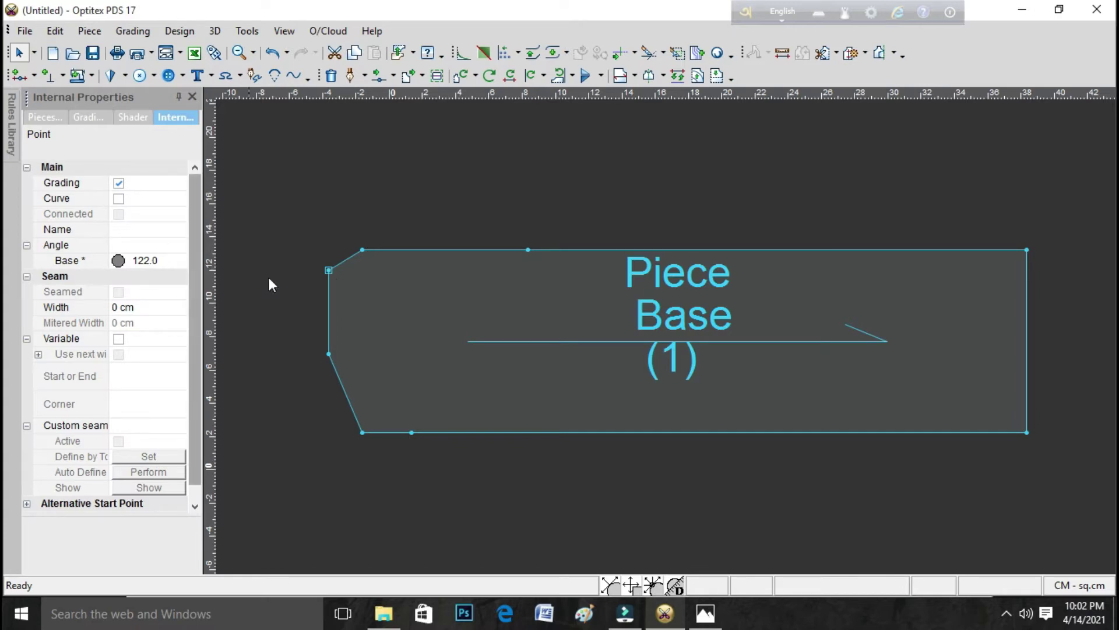
click(362, 251)
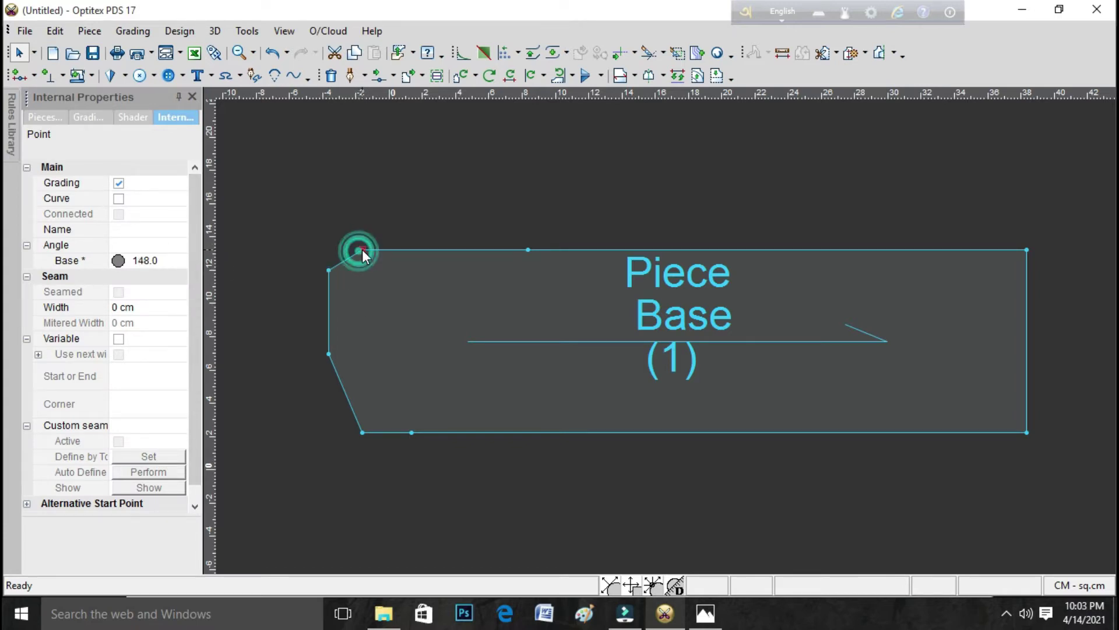
key(Delete)
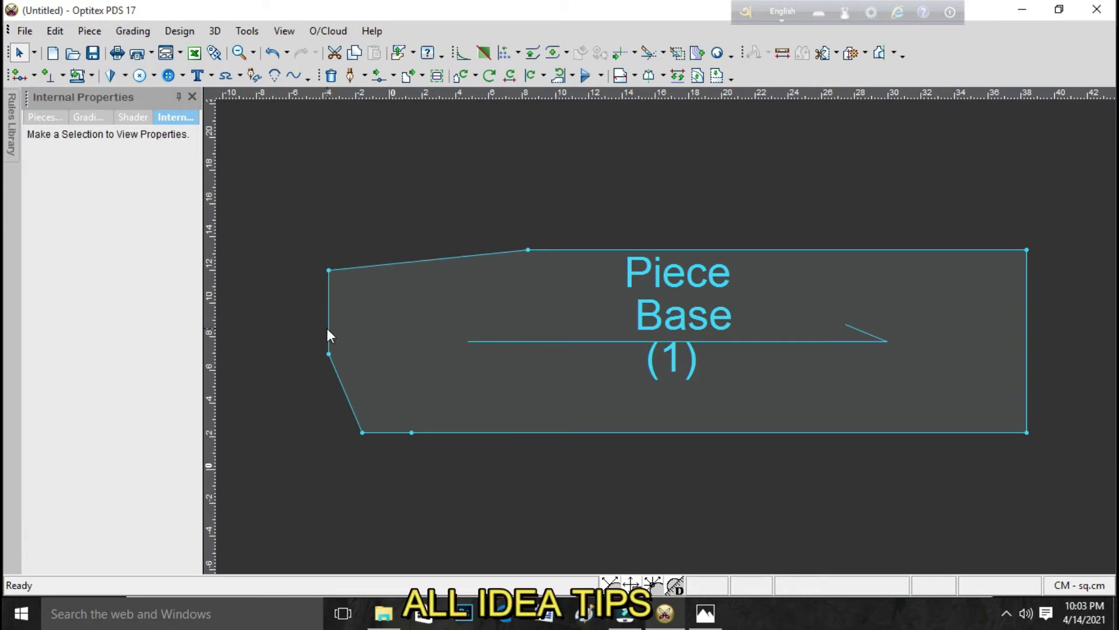
Add two vertical guidelines at the piece's left edge, setting one to 2.
drag(211, 171, 330, 272)
drag(212, 187, 331, 272)
double_click(332, 271)
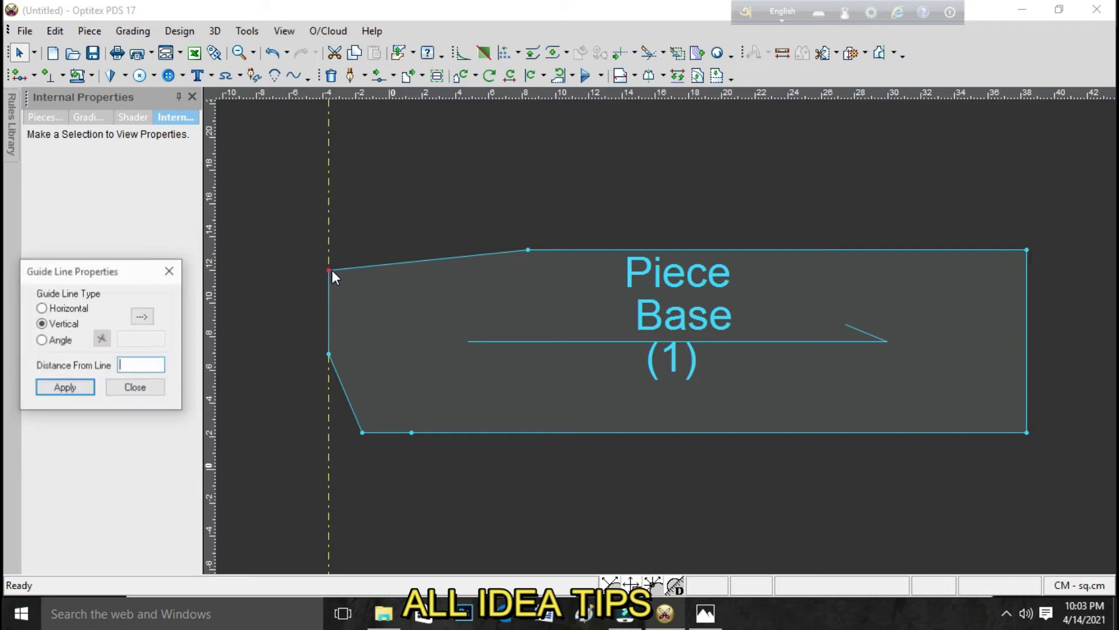
text(2)
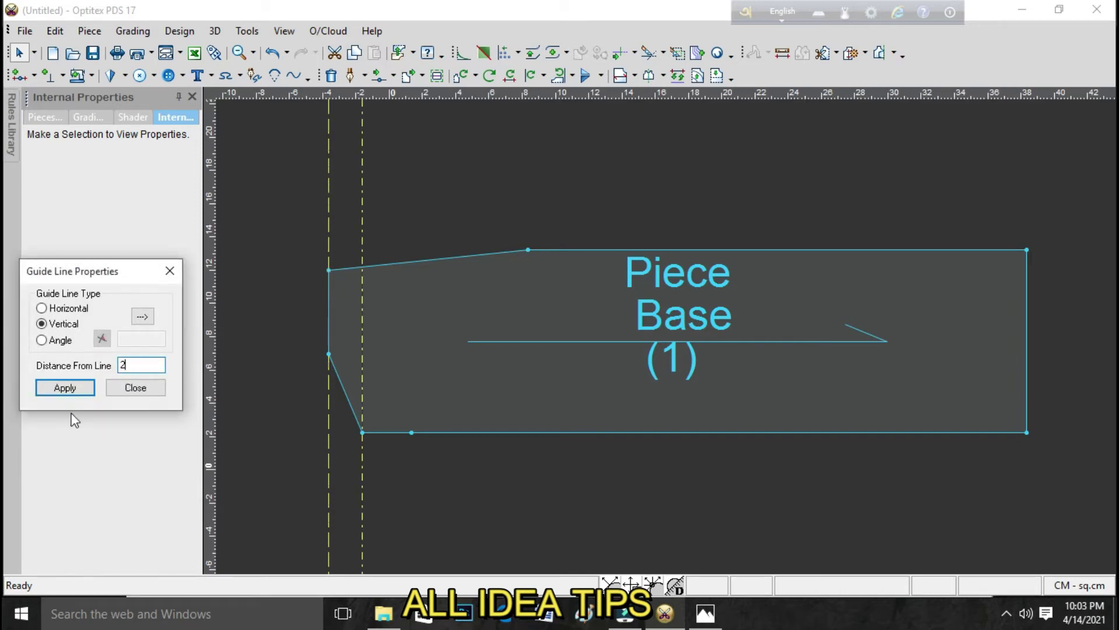
click(153, 386)
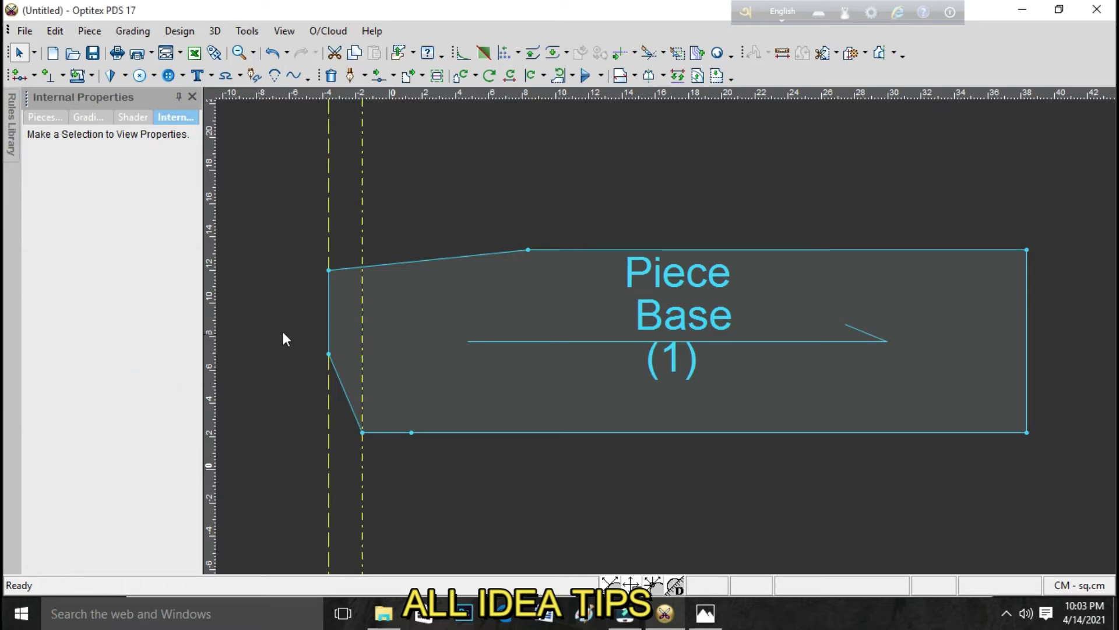
Move the left-edge point onto the outer guide line so the left side comes to a point.
click(380, 77)
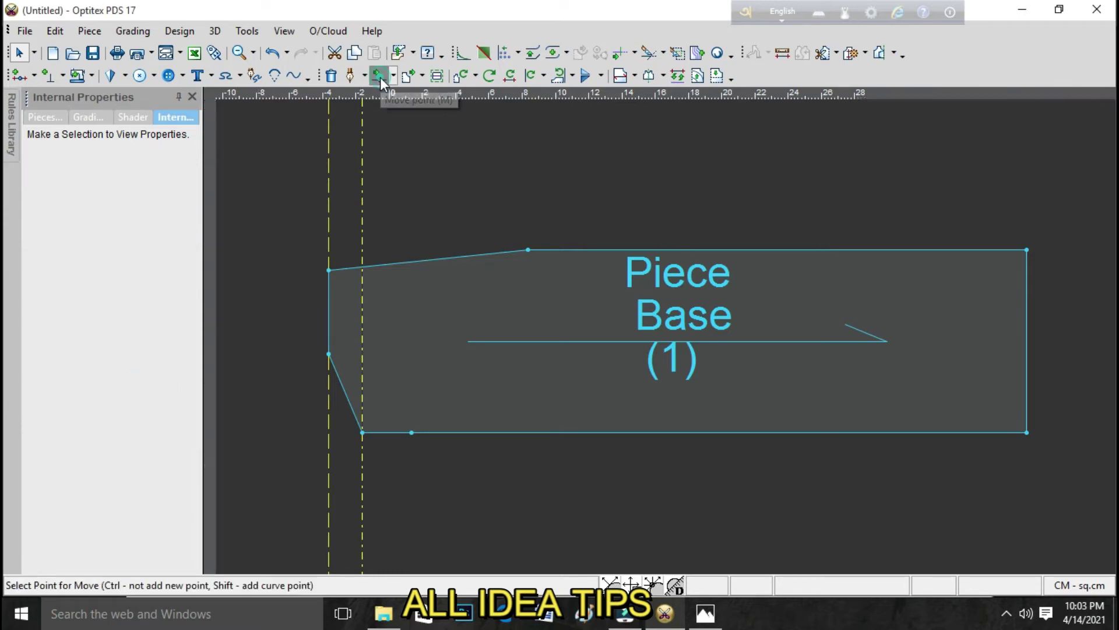
scroll(354, 282, up, 3)
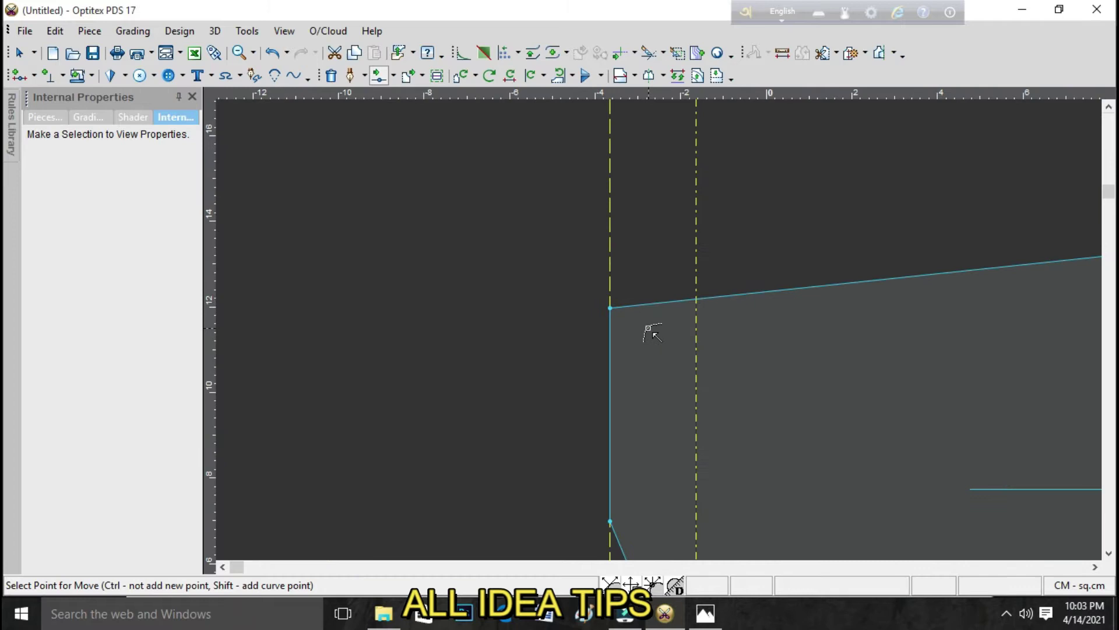
click(609, 310)
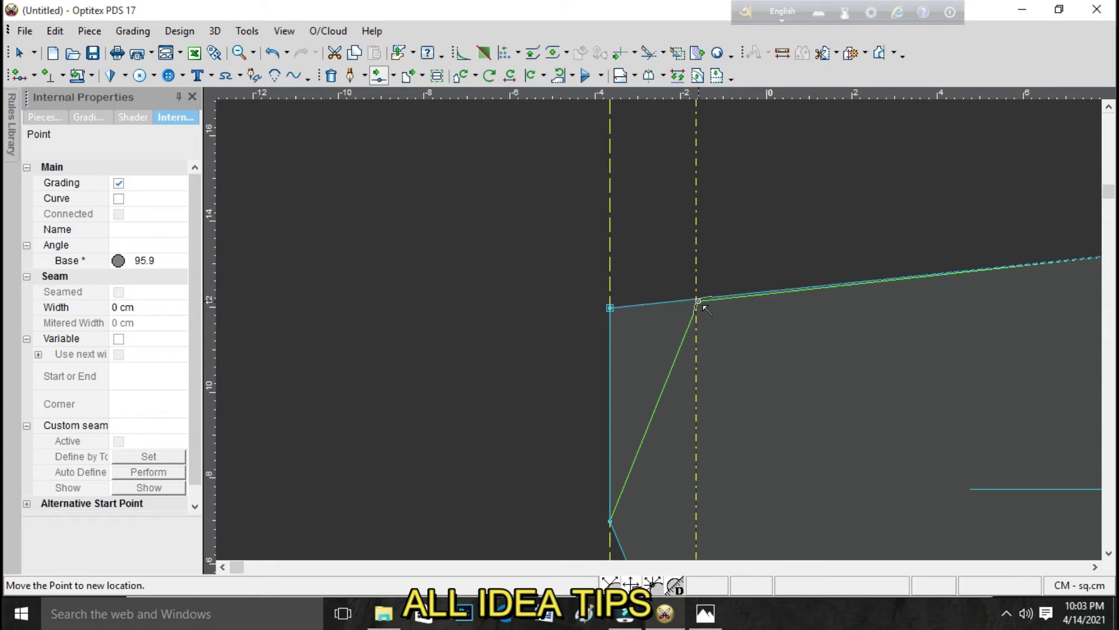
click(696, 300)
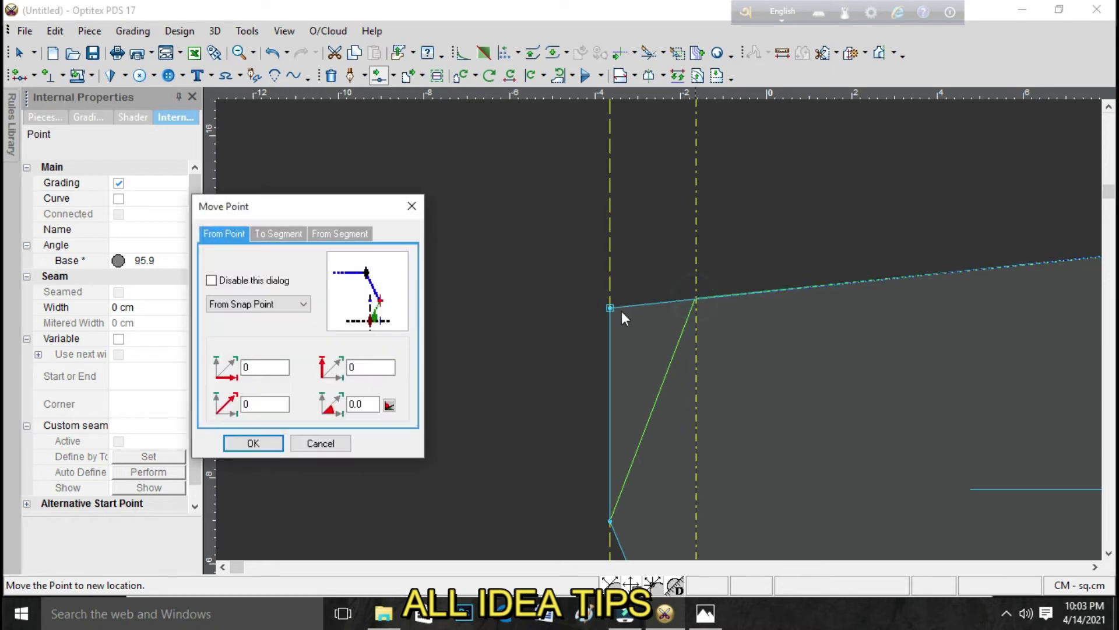
click(253, 445)
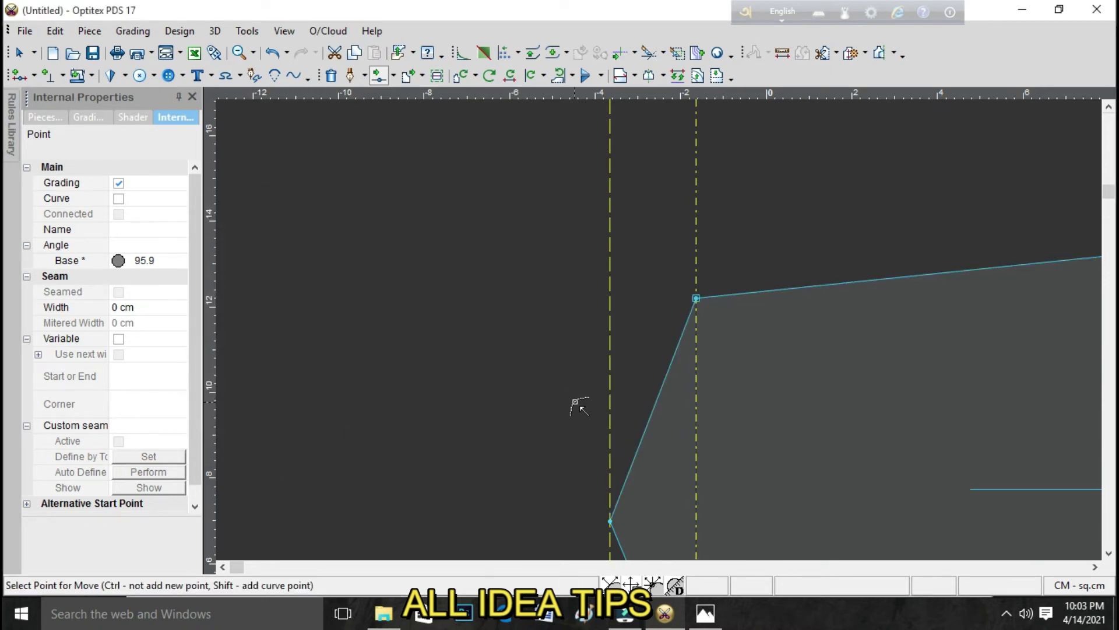
scroll(661, 333, down, 2)
scroll(655, 327, up, 1)
scroll(650, 358, up, 1)
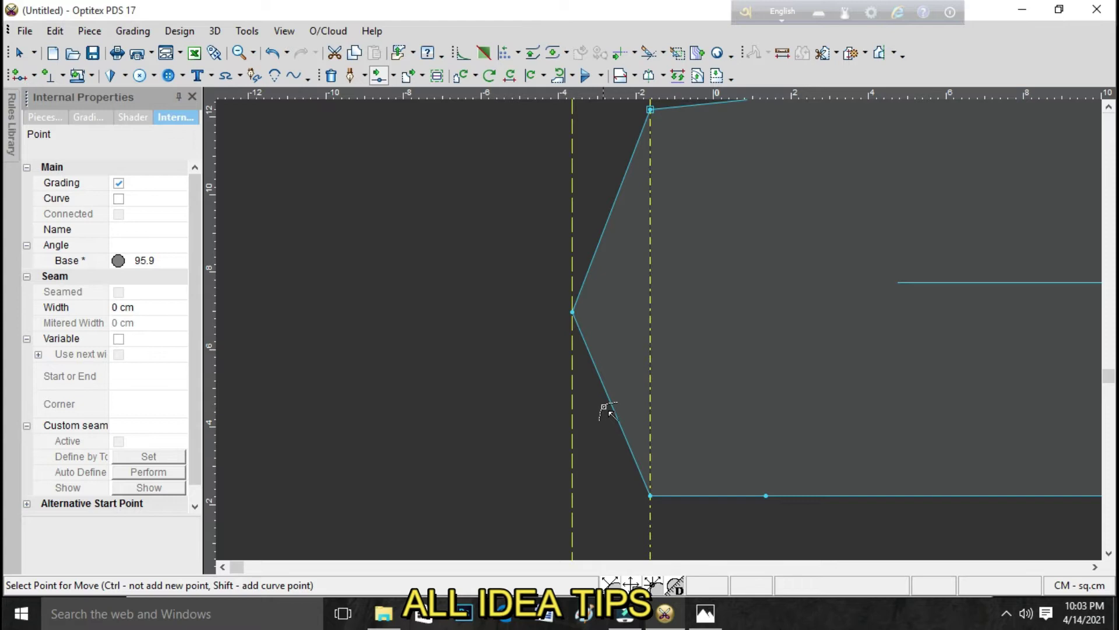
click(604, 386)
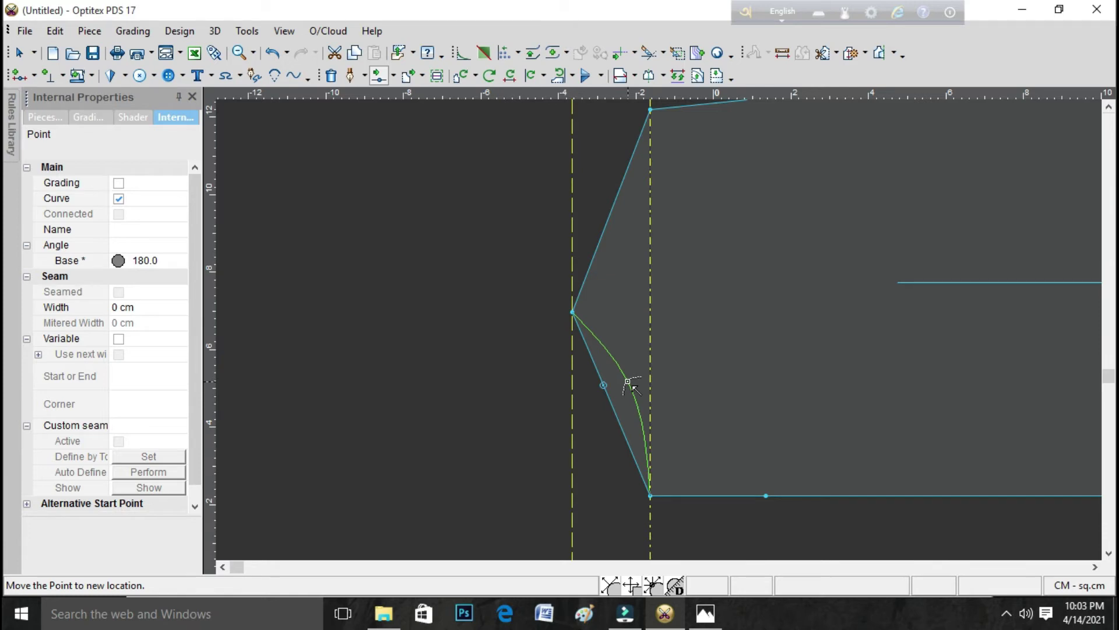
Bow the lower slanted edge inward with two curve points, confirming each in Move Point.
click(628, 382)
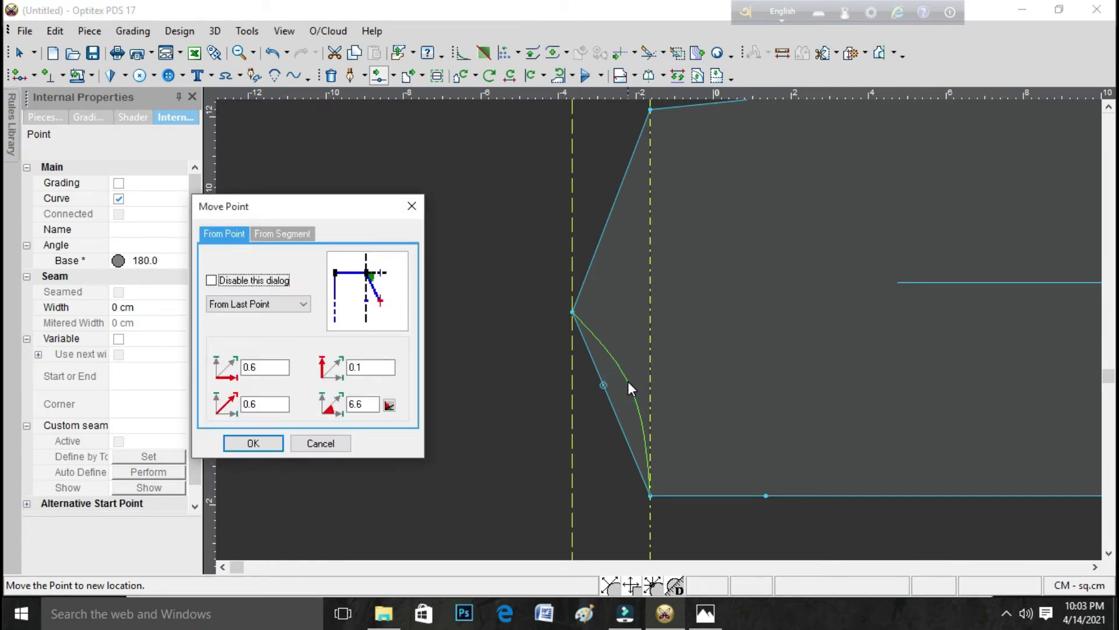
click(253, 444)
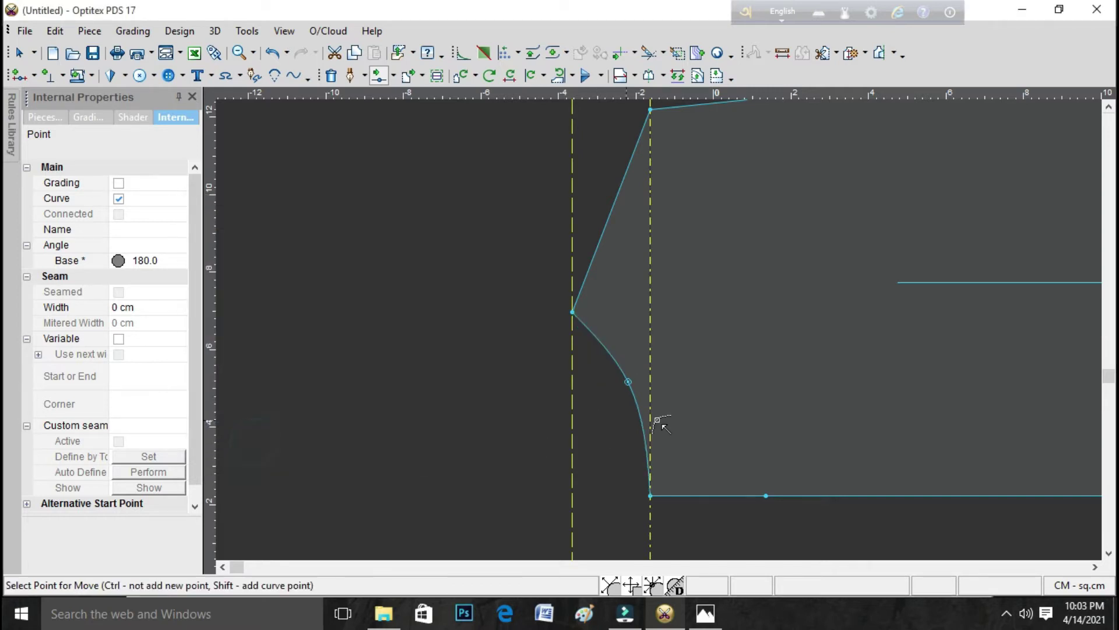
click(595, 337)
click(606, 335)
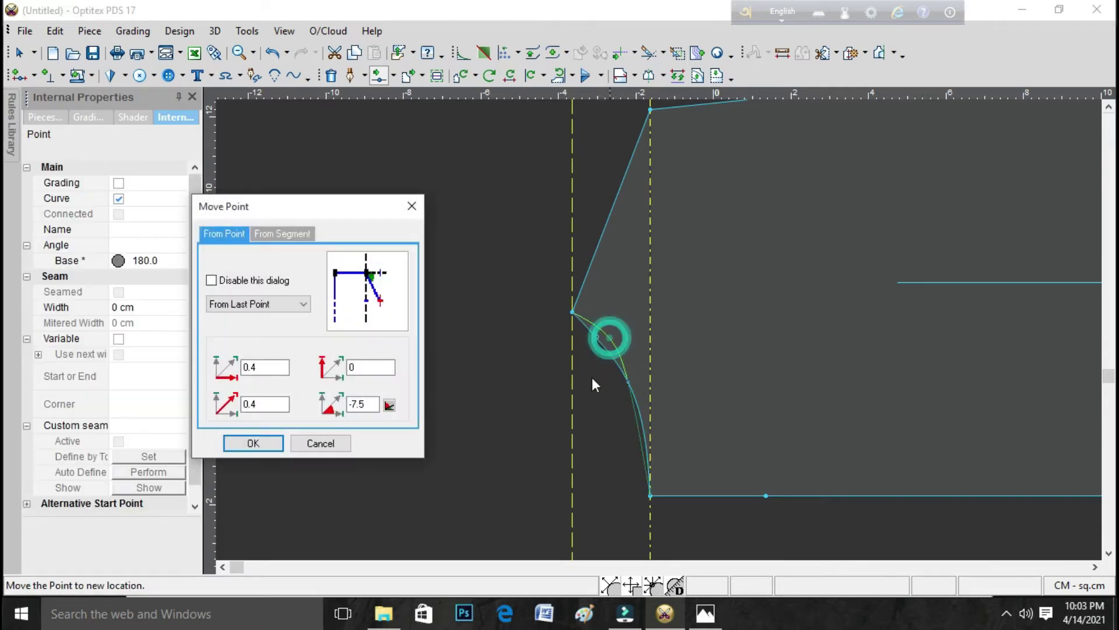
click(260, 443)
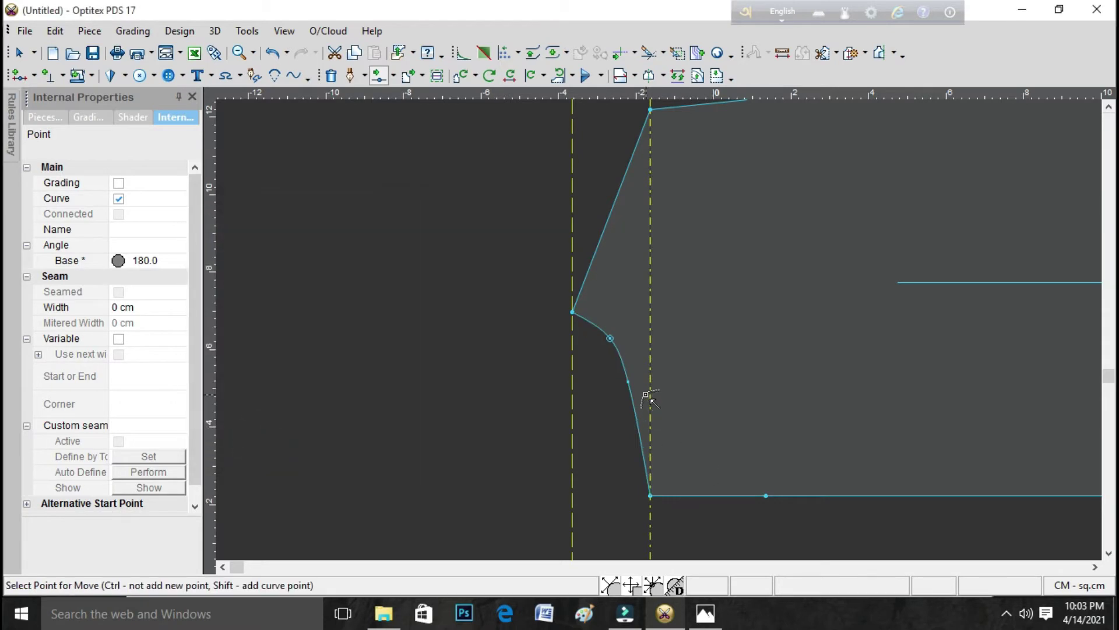
click(626, 380)
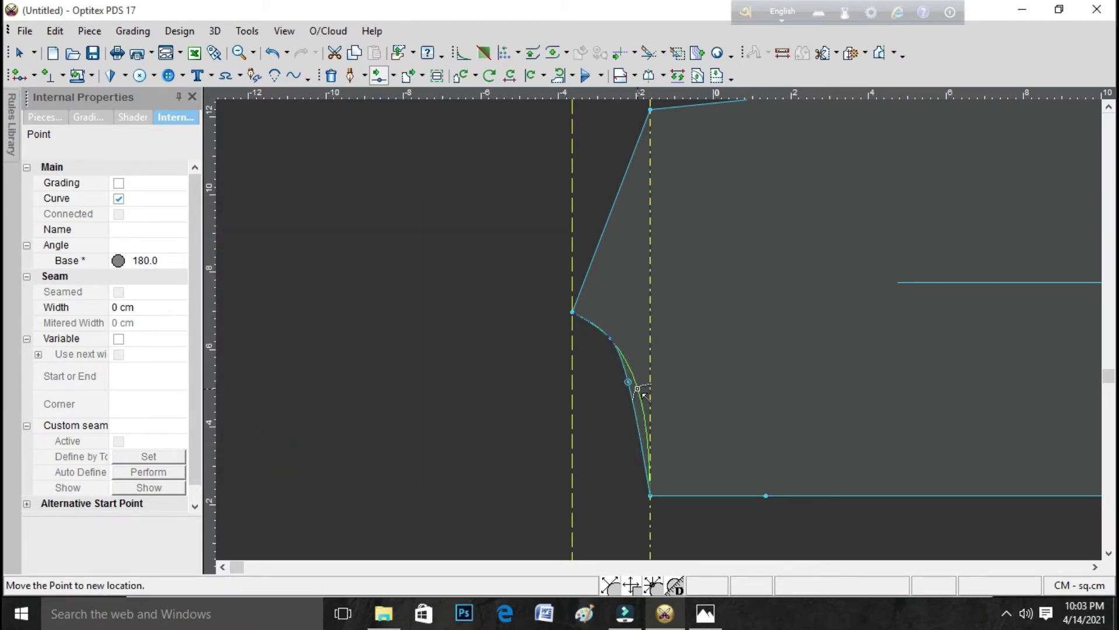
click(638, 390)
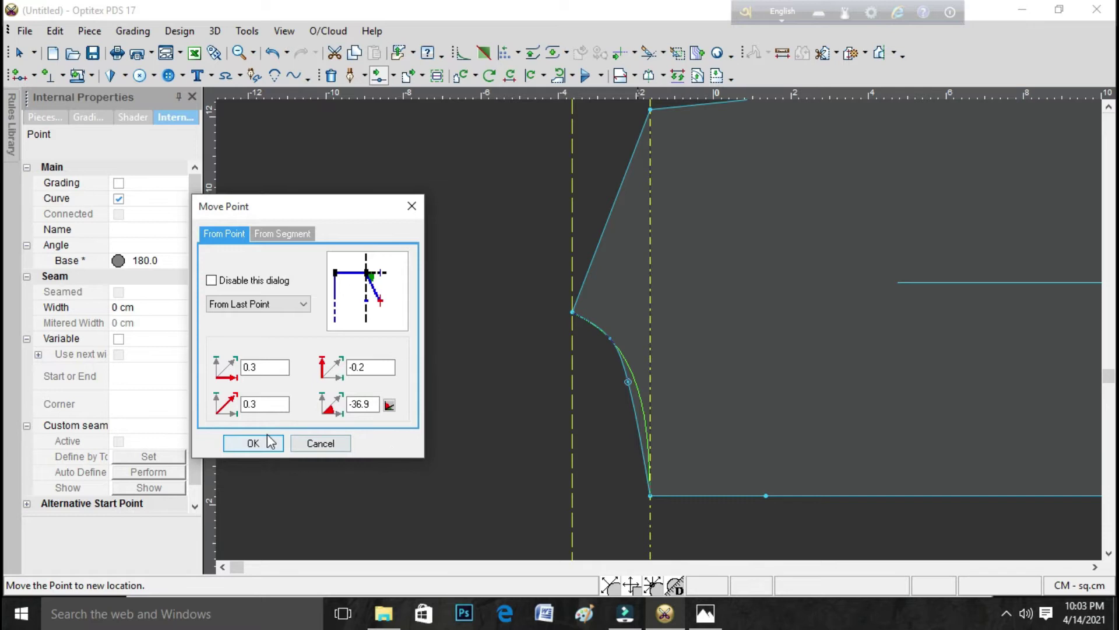
click(266, 438)
scroll(668, 331, down, 3)
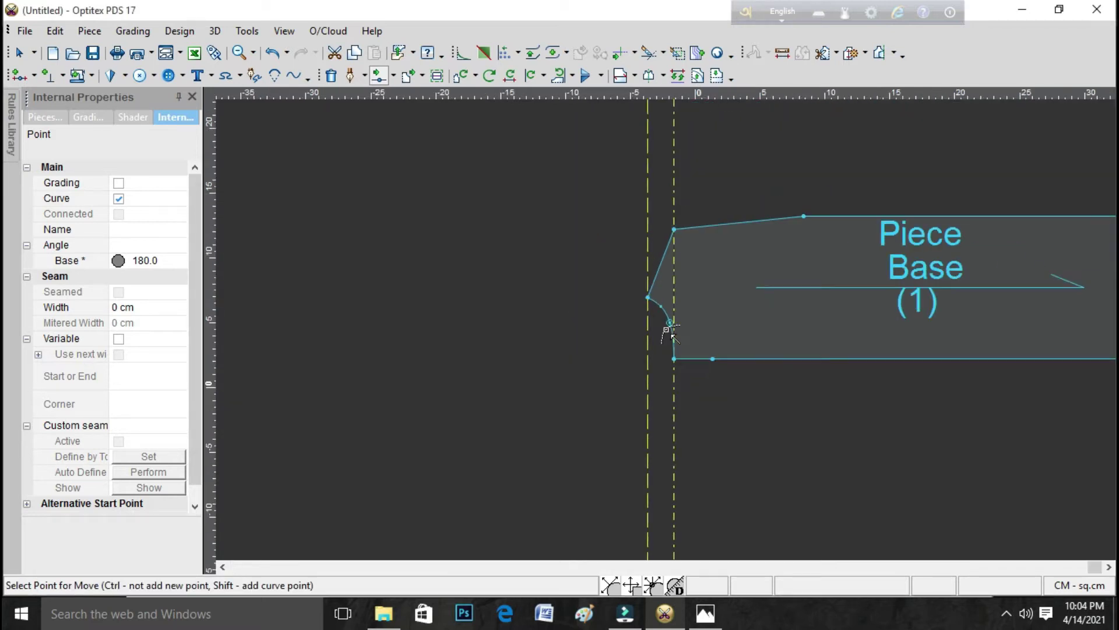
scroll(663, 328, up, 1)
scroll(658, 324, up, 1)
Pull the top edge down into a neckline curve and shape its right end.
scroll(661, 332, down, 1)
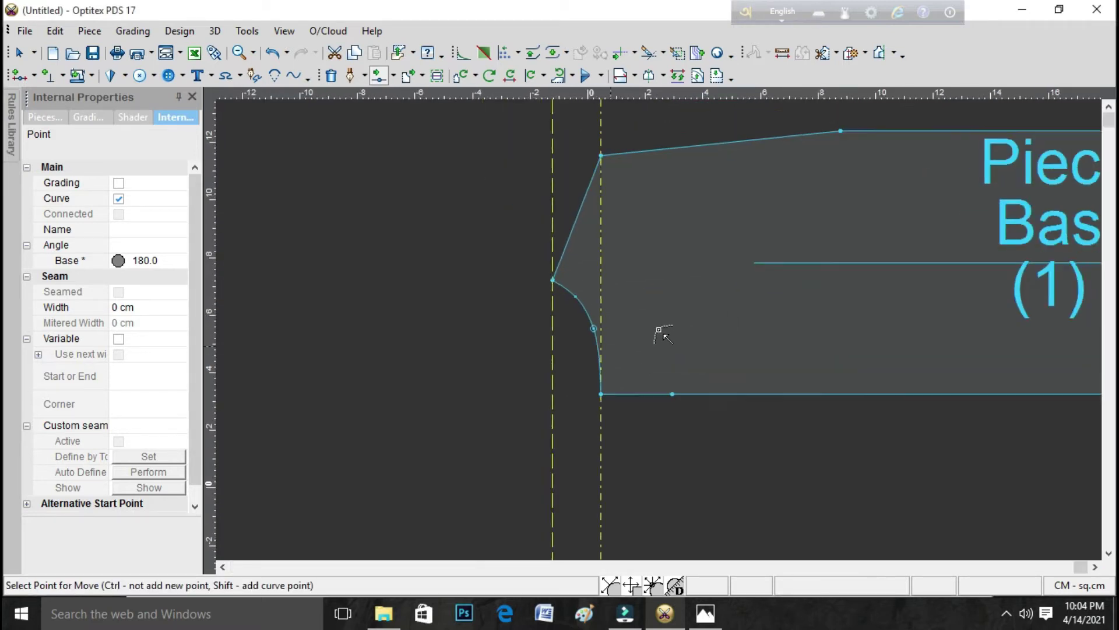
scroll(663, 334, down, 1)
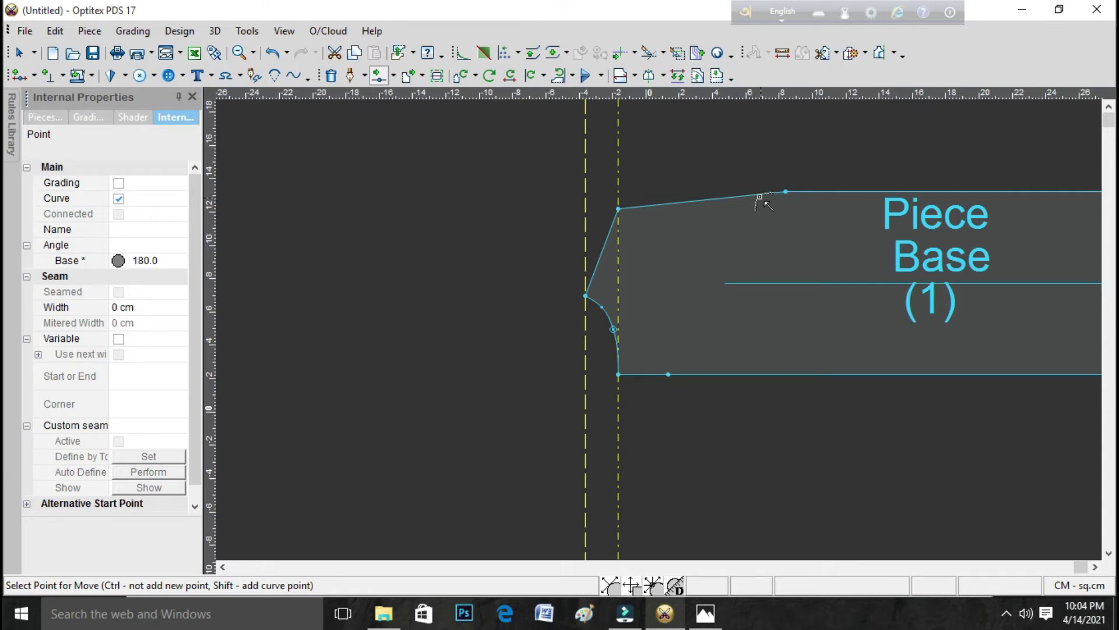
click(742, 199)
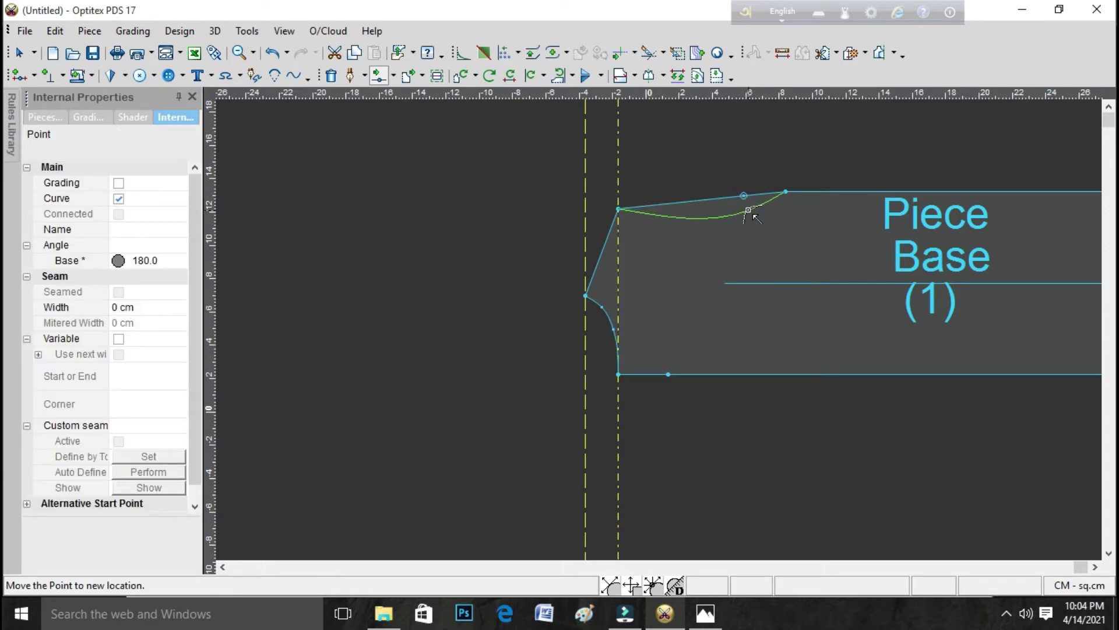
click(606, 271)
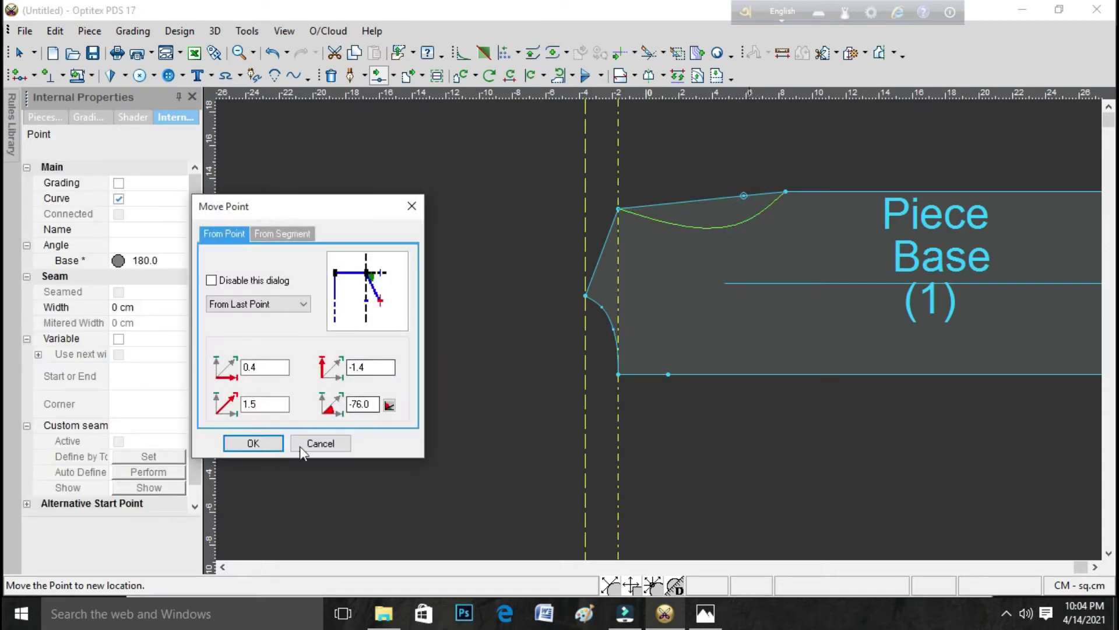
click(252, 443)
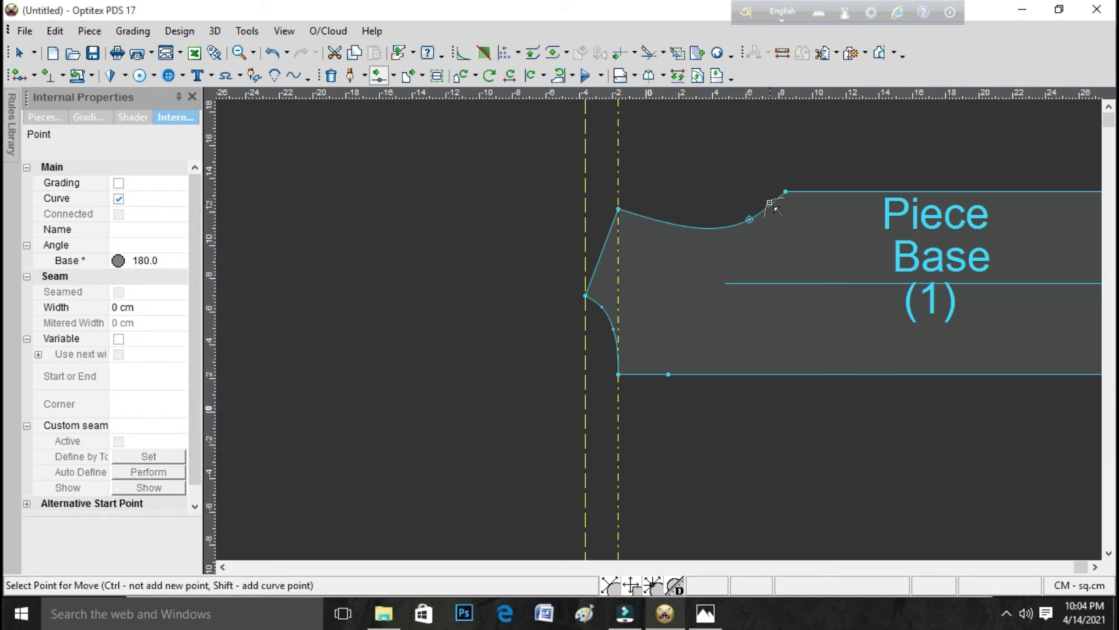
click(770, 205)
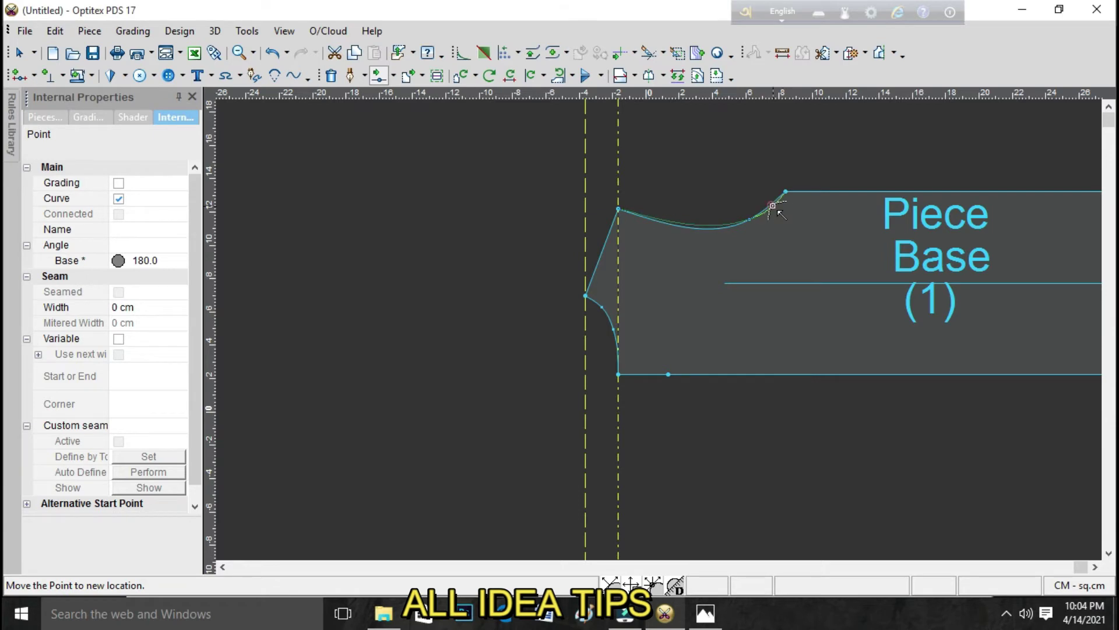
click(780, 203)
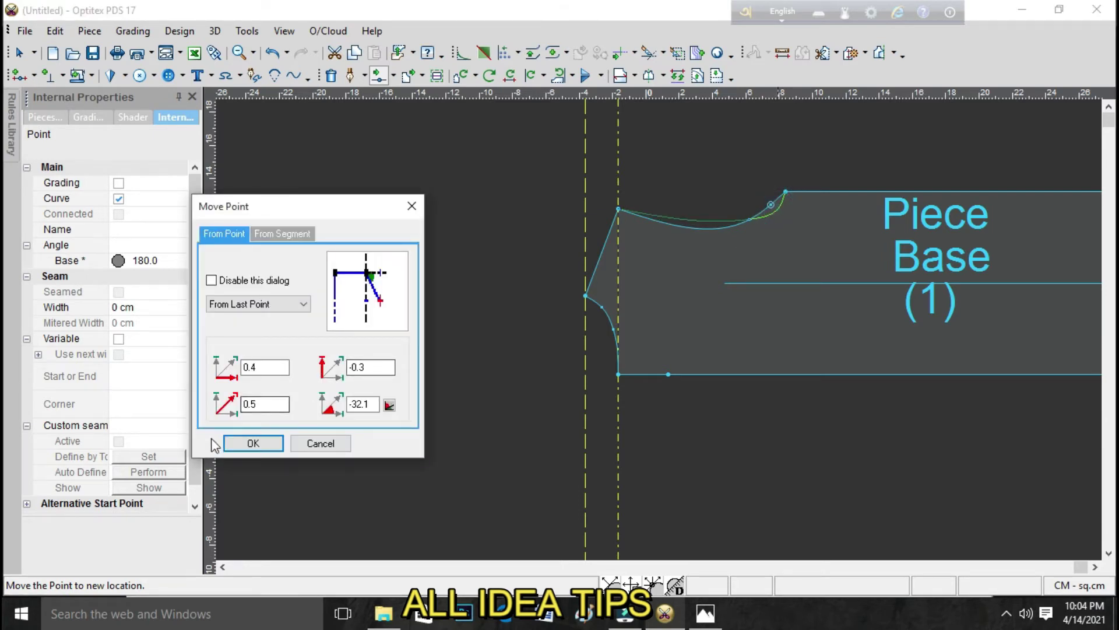
click(253, 443)
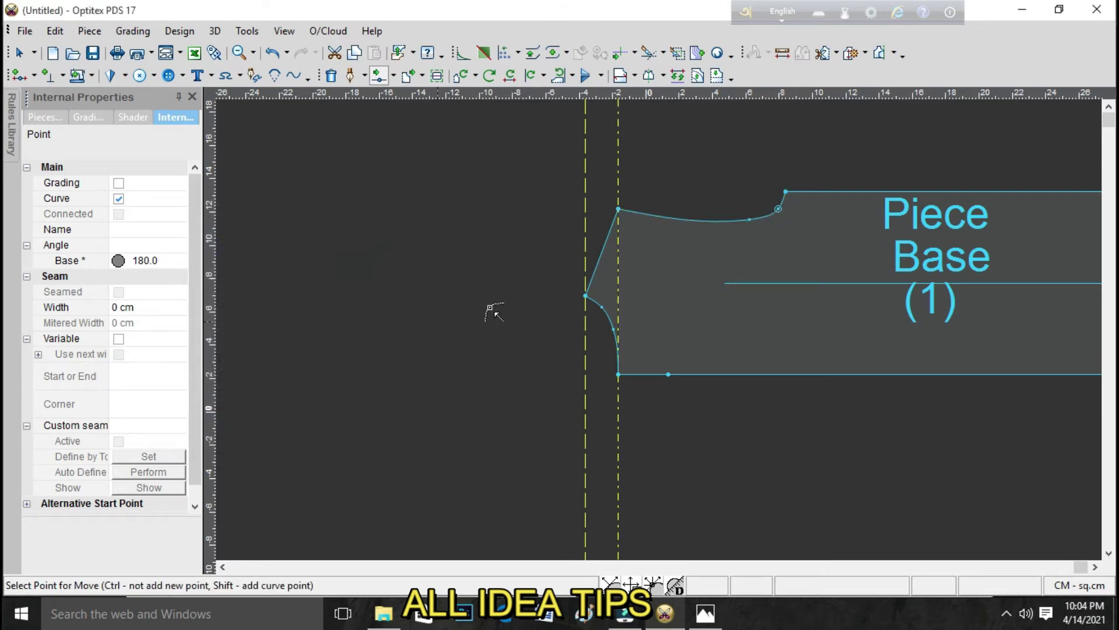
Refine the neckline curve with more points and round its right corner.
click(750, 220)
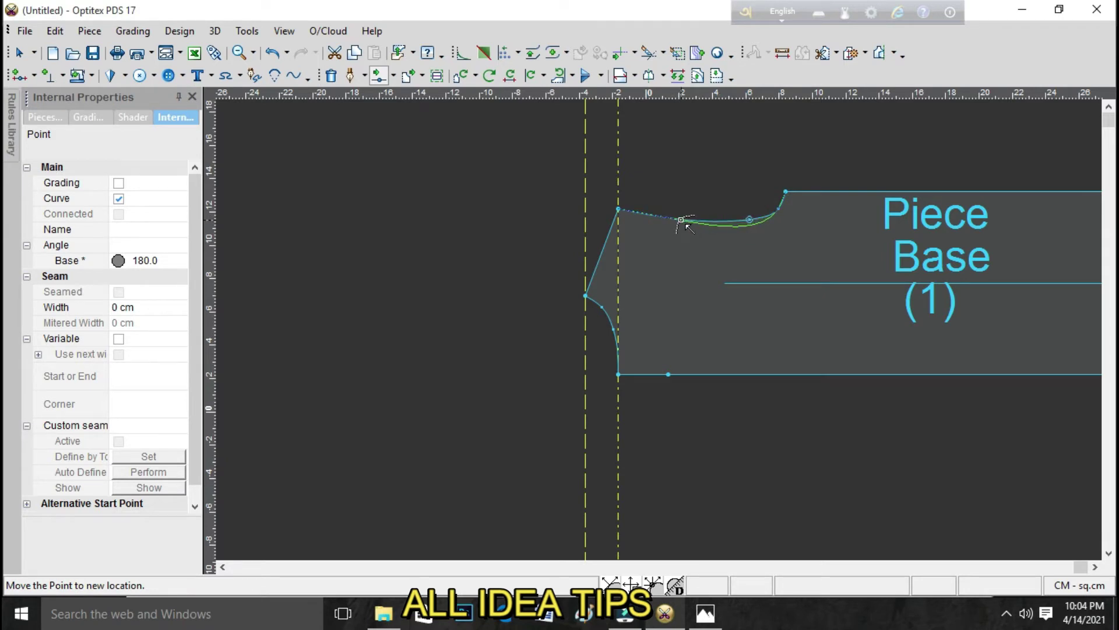
click(681, 220)
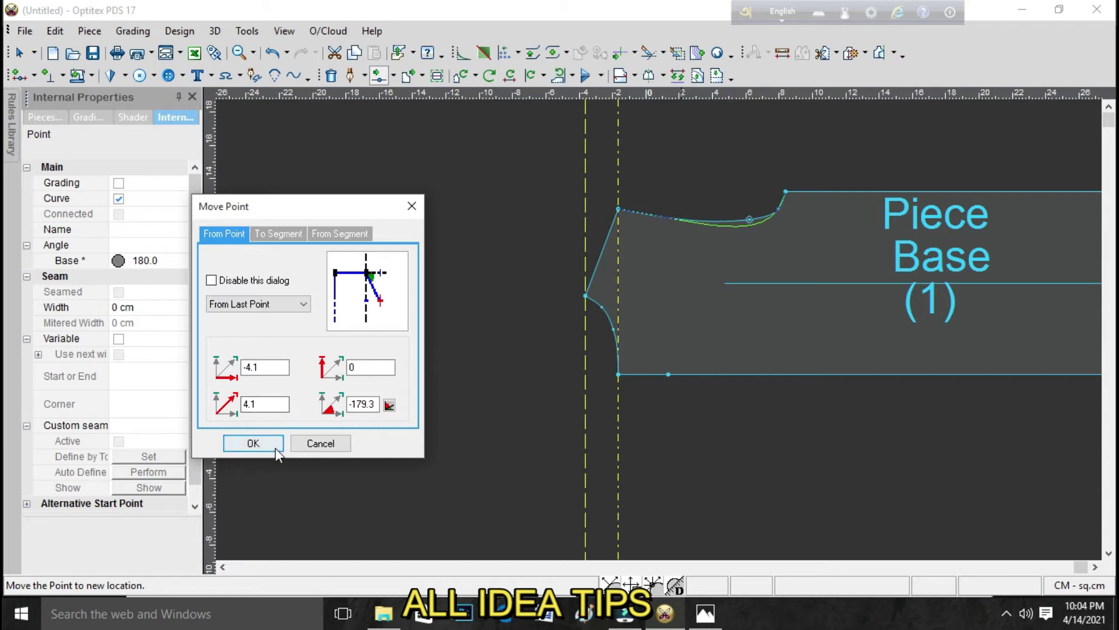
click(275, 448)
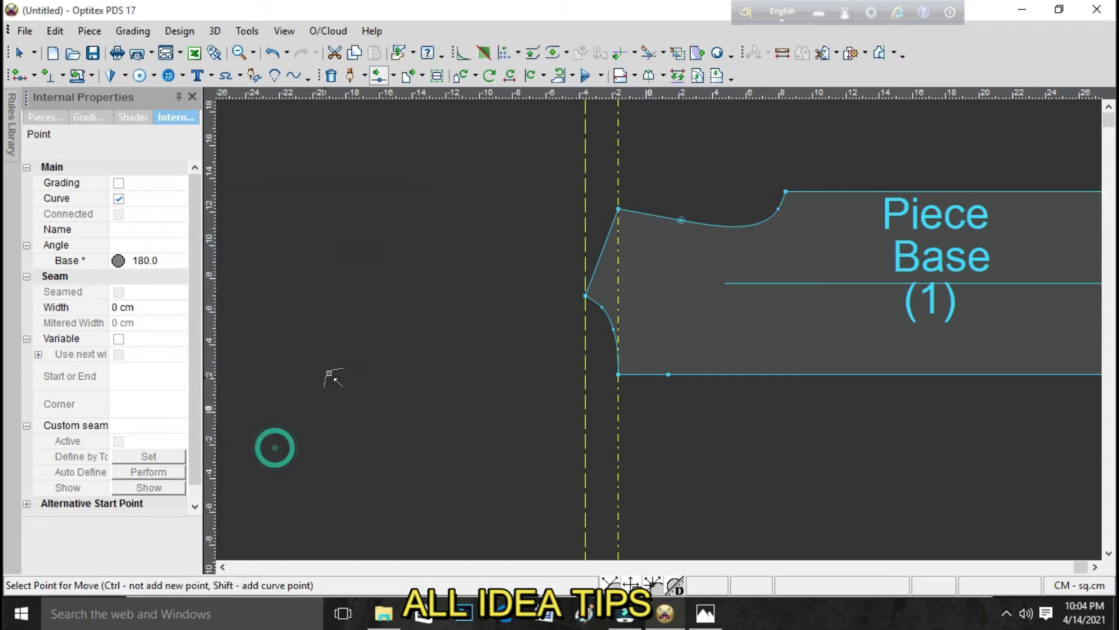
click(775, 211)
scroll(778, 210, up, 2)
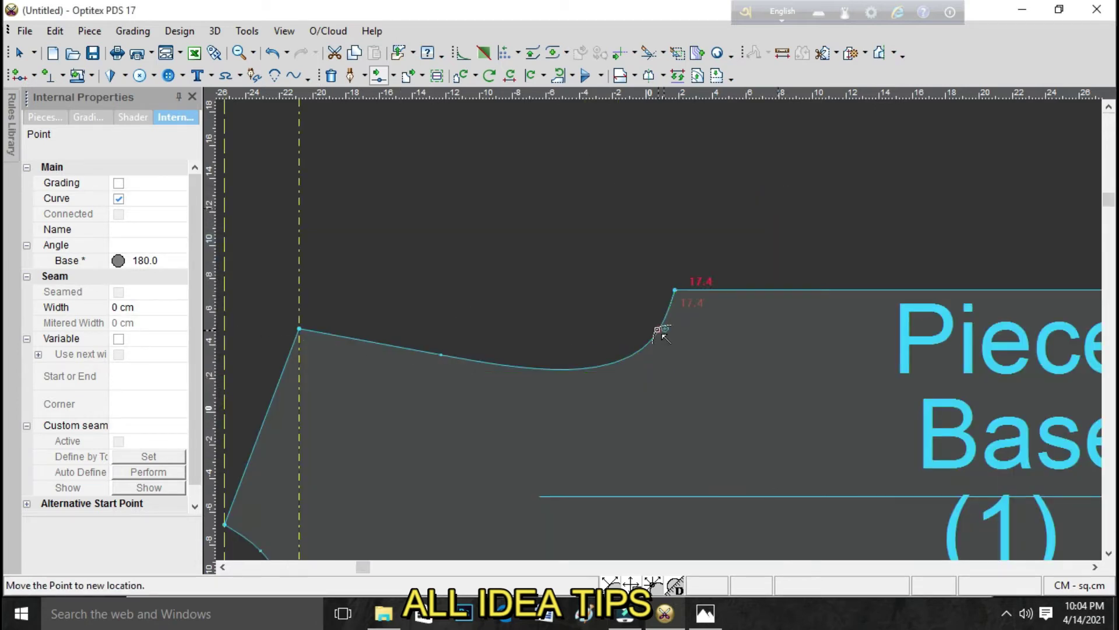
scroll(663, 323, up, 1)
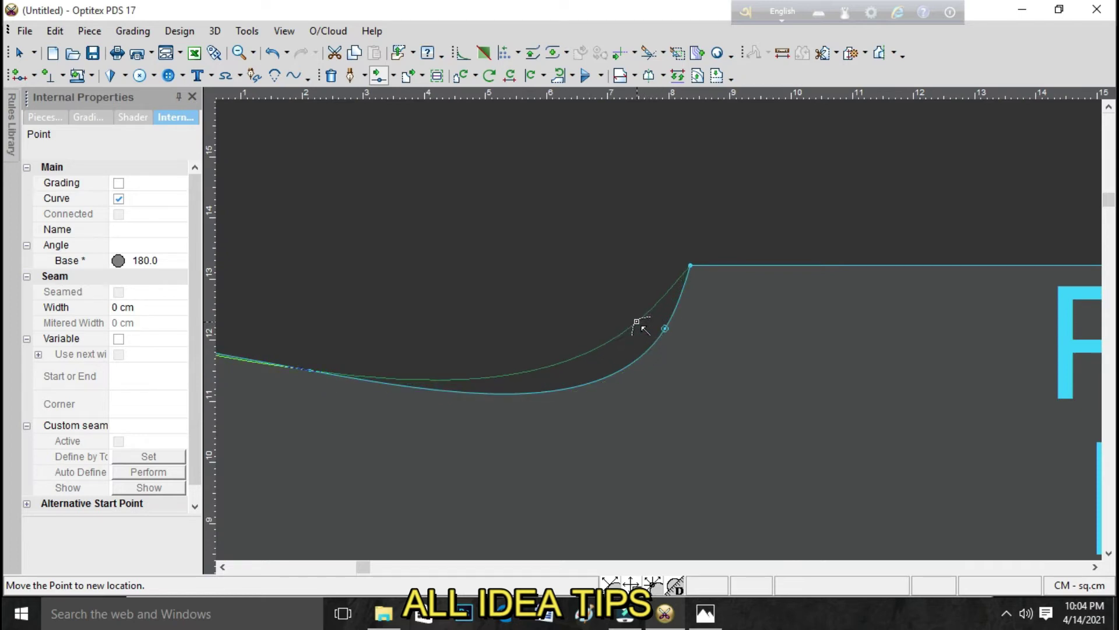
click(675, 310)
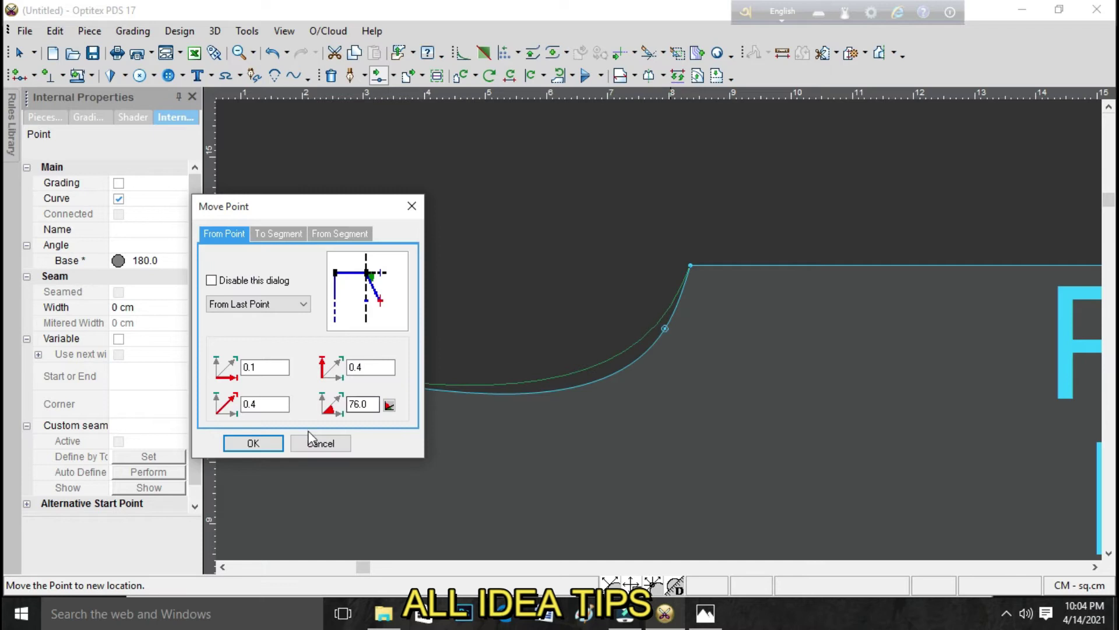
click(253, 445)
scroll(662, 328, down, 2)
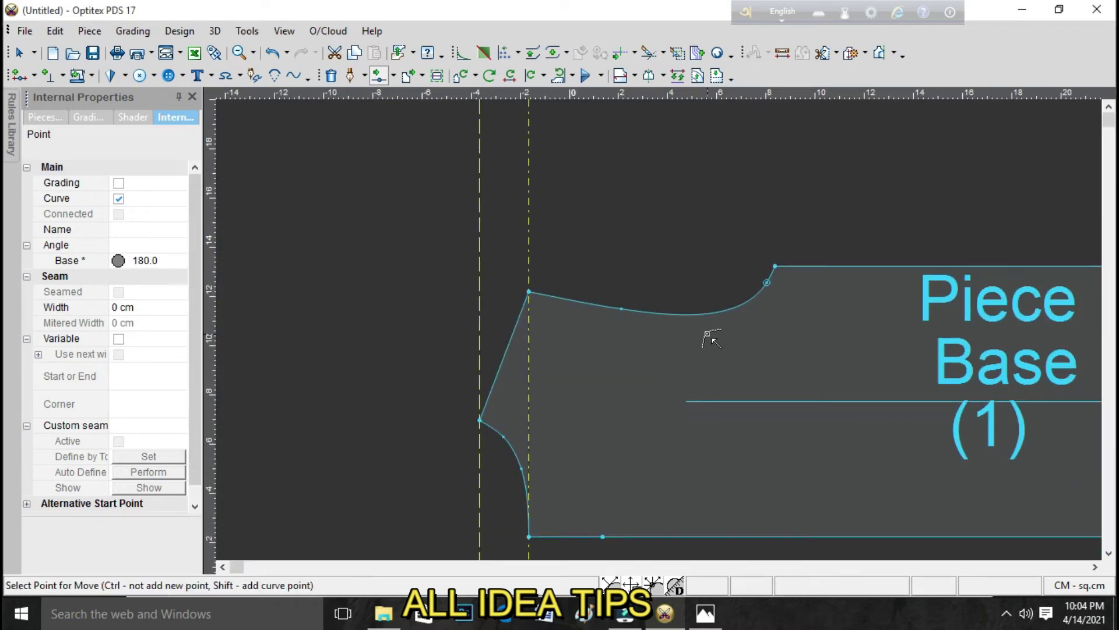
scroll(662, 334, down, 1)
scroll(663, 334, down, 1)
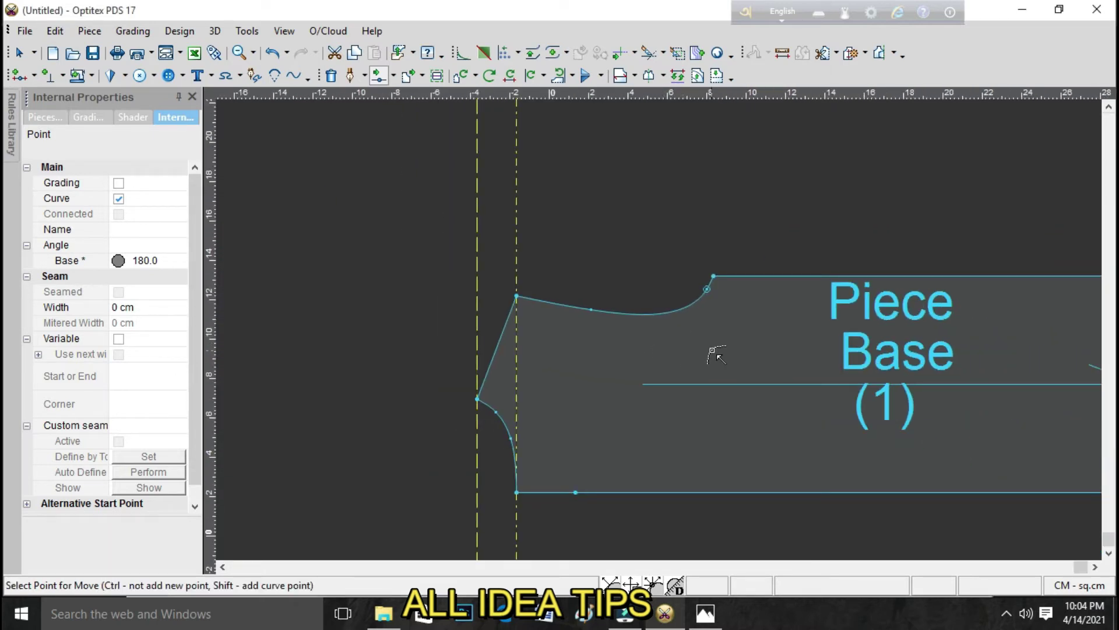
scroll(717, 349, up, 3)
scroll(664, 330, down, 1)
scroll(669, 331, down, 1)
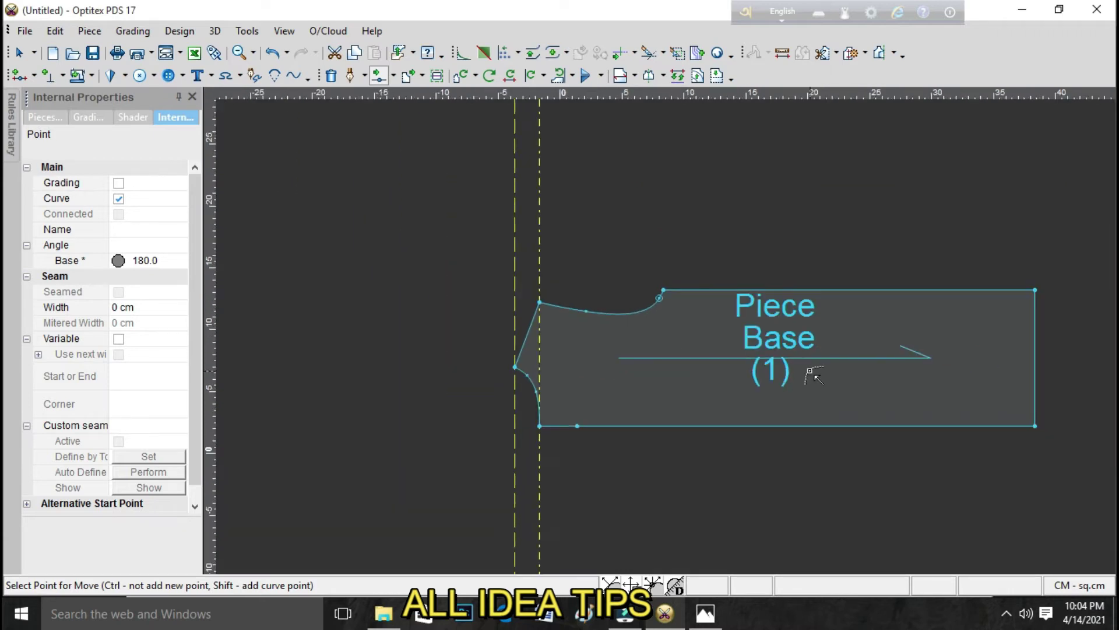
Switch to the Select Tool, clear the point selection, and drag Piece Base (1) up-left.
right_click(782, 218)
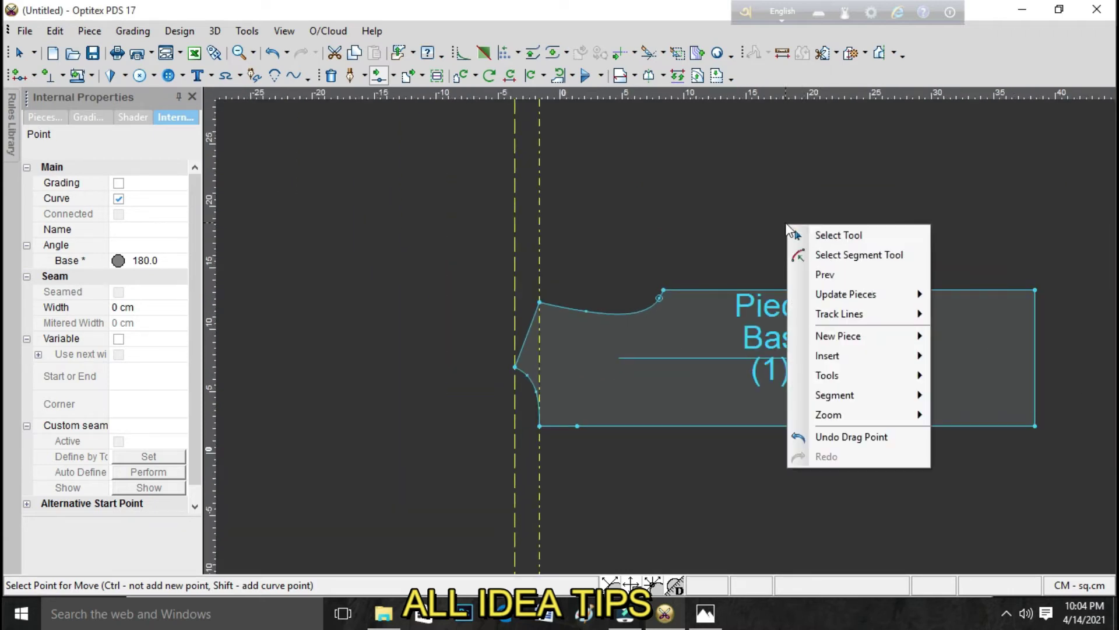
click(855, 236)
drag(535, 263, 554, 289)
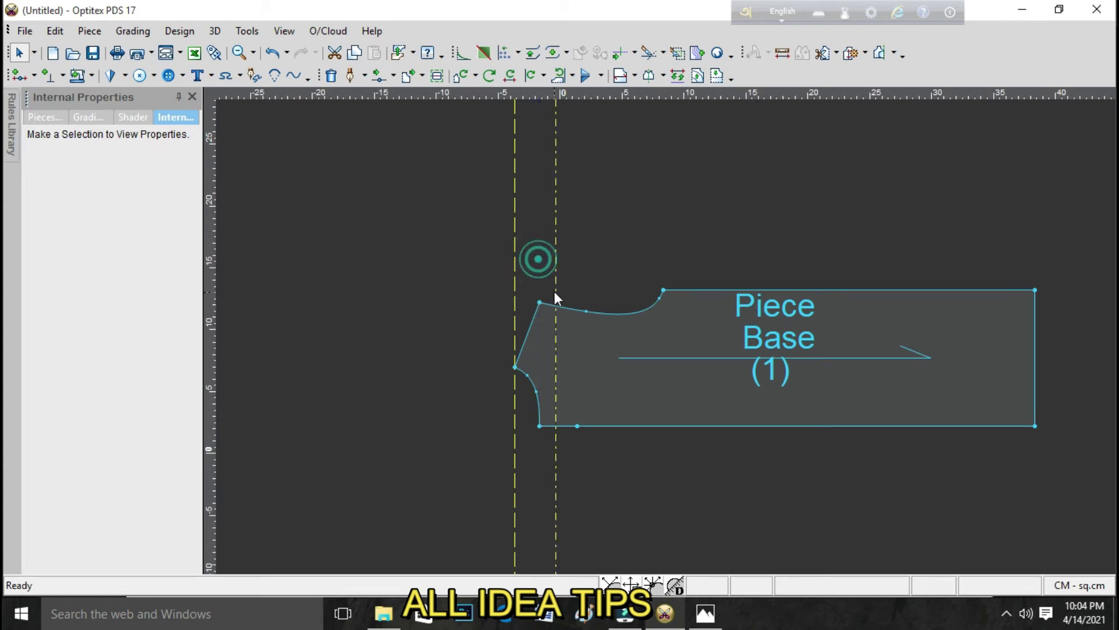
click(517, 256)
mouse_move(938, 412)
mouse_down()
mouse_move(692, 360)
mouse_move(705, 357)
mouse_up()
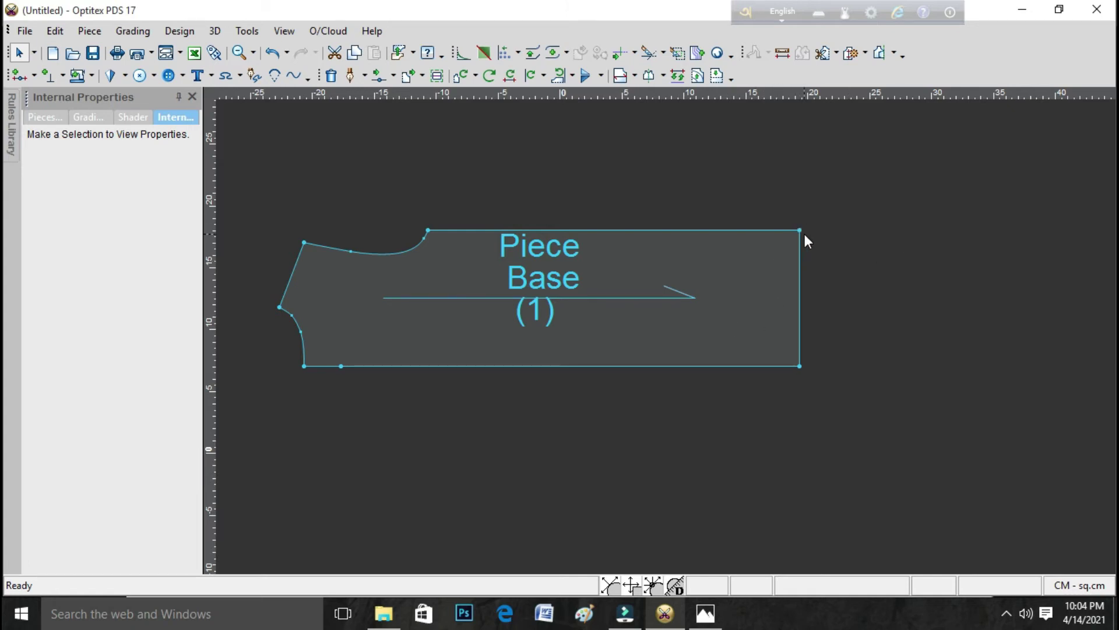
click(706, 613)
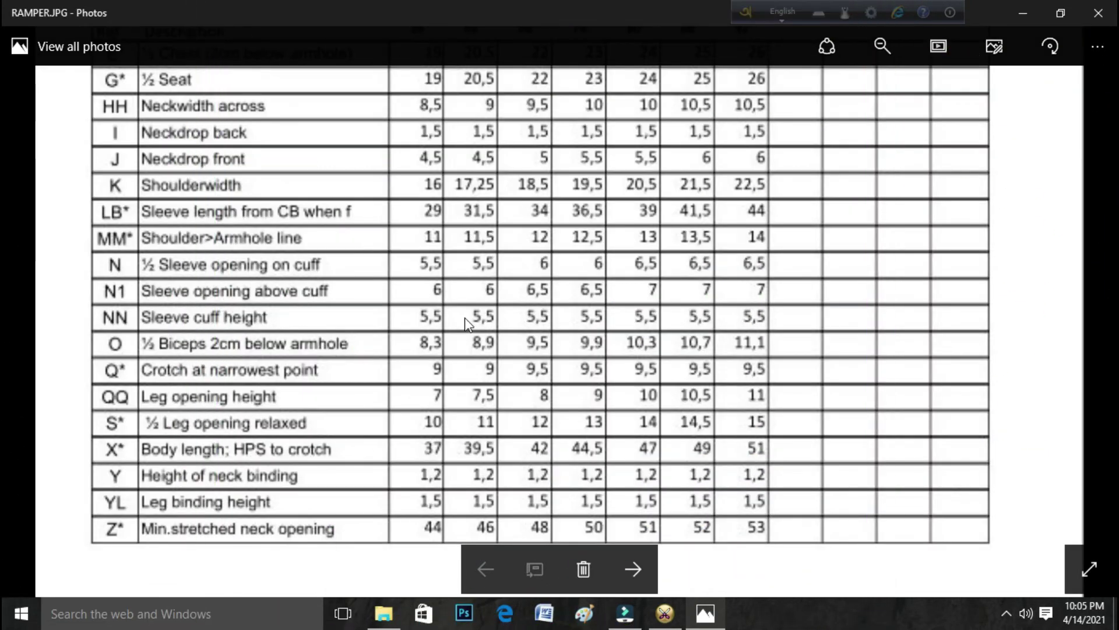
scroll(473, 324, down, 3)
scroll(472, 325, down, 2)
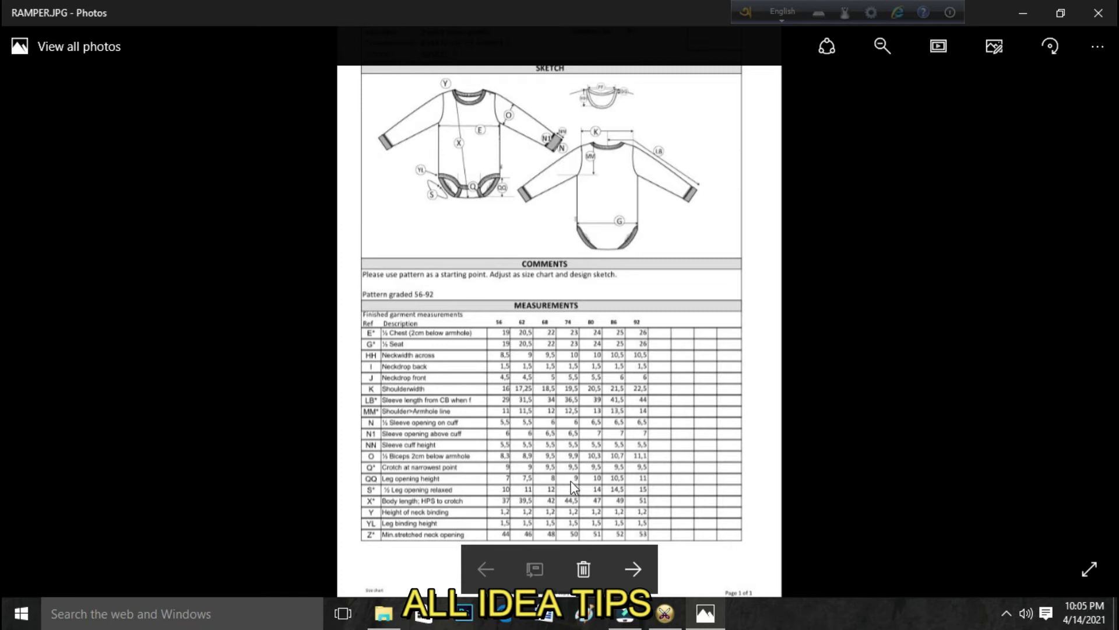
scroll(546, 478, down, 2)
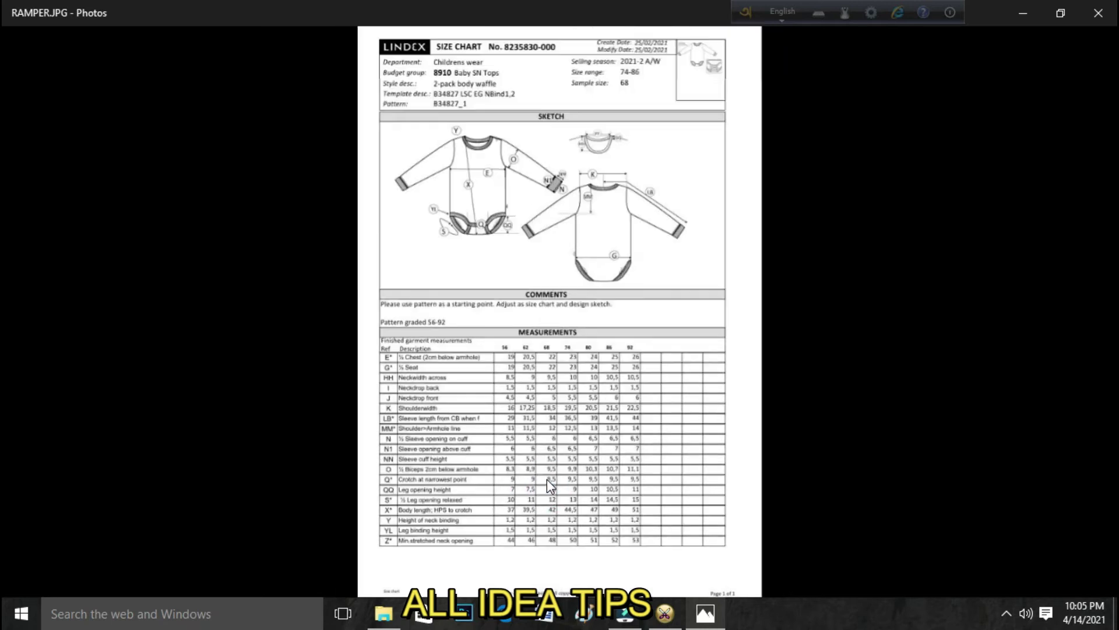
scroll(548, 483, up, 1)
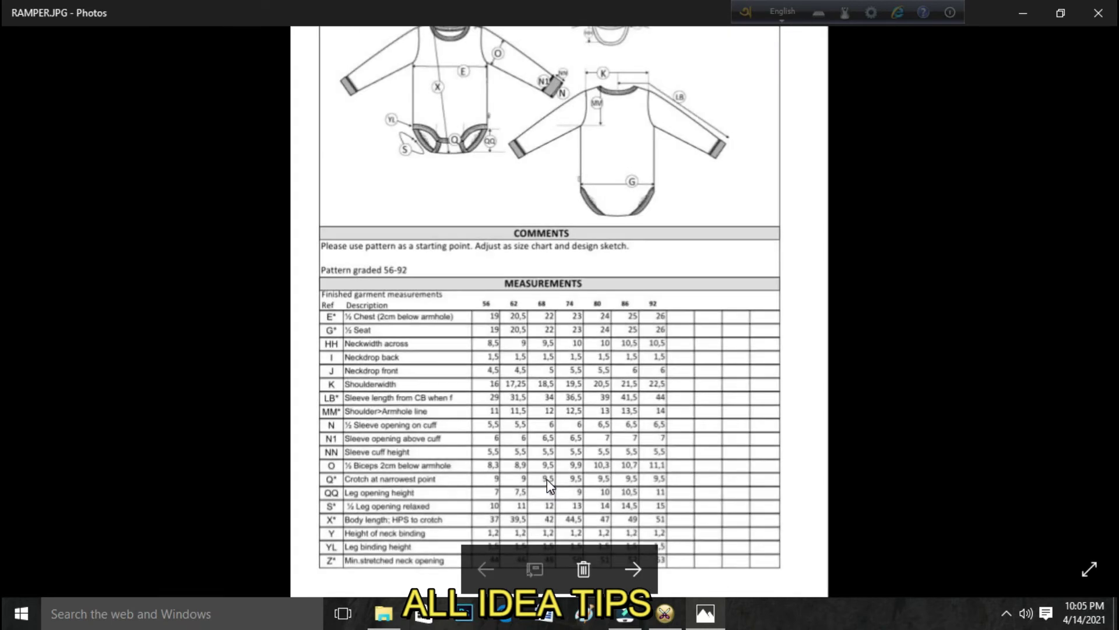
scroll(548, 483, up, 2)
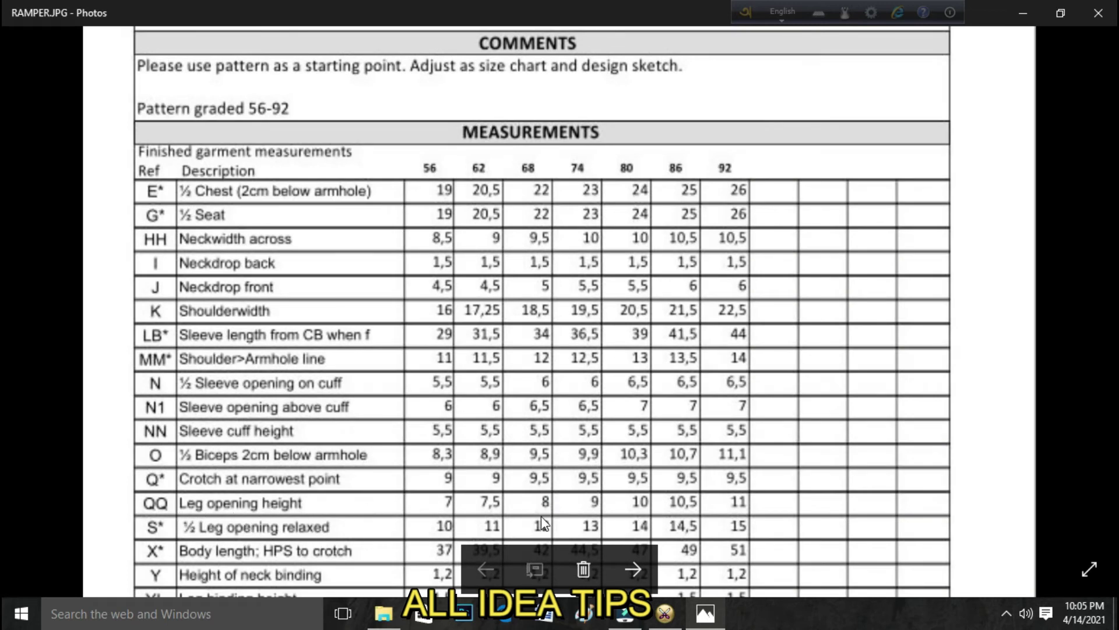
click(665, 612)
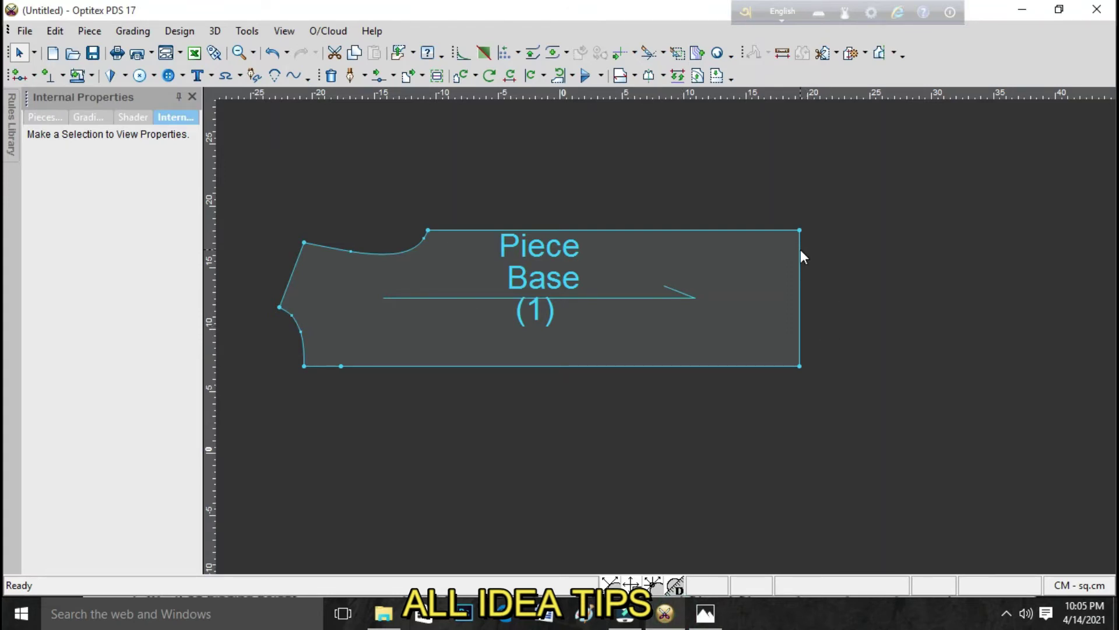
Add a point on the top edge 8 cm from the right corner.
key(Insert)
click(786, 230)
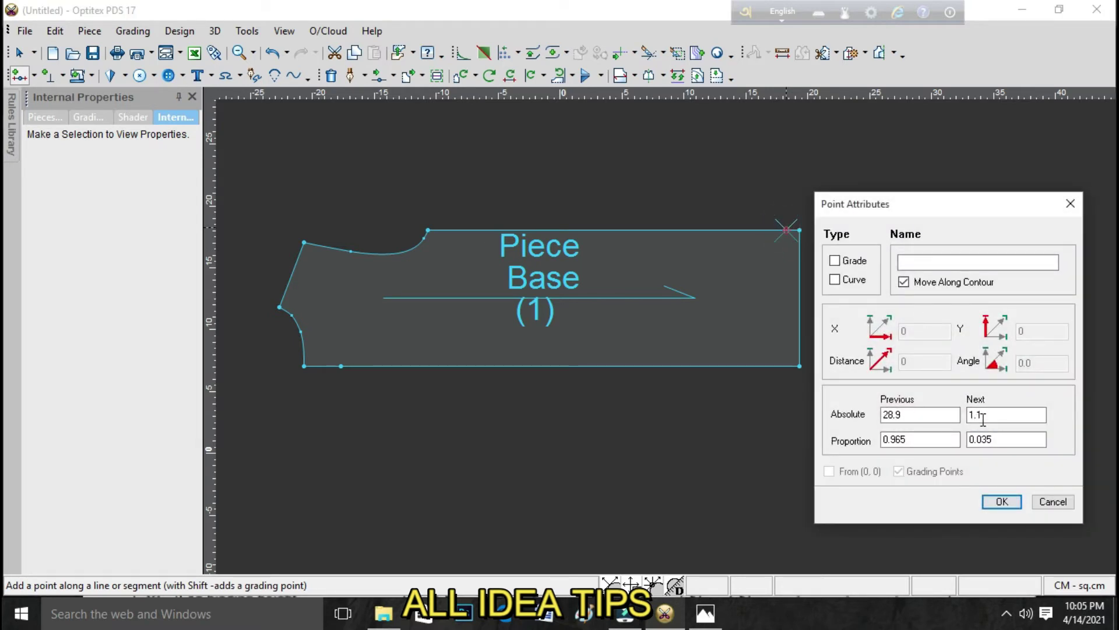
drag(983, 415, 928, 432)
text(8)
key(Return)
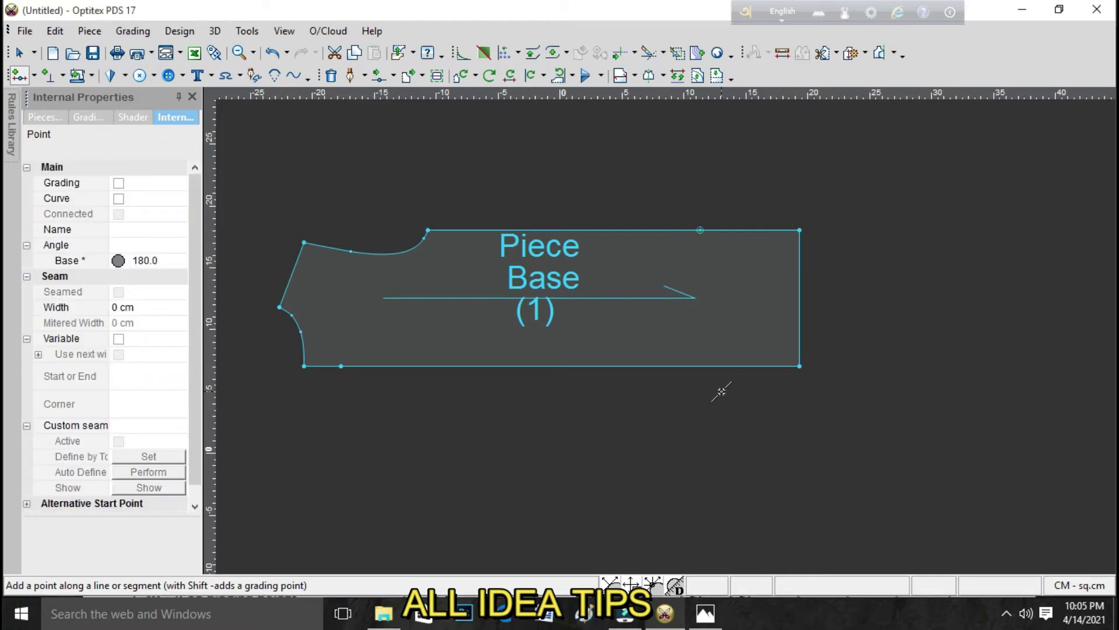
Place a vertical guide through the new point and a second guide 4 cm beyond it.
right_click(853, 176)
click(889, 189)
drag(217, 230, 700, 402)
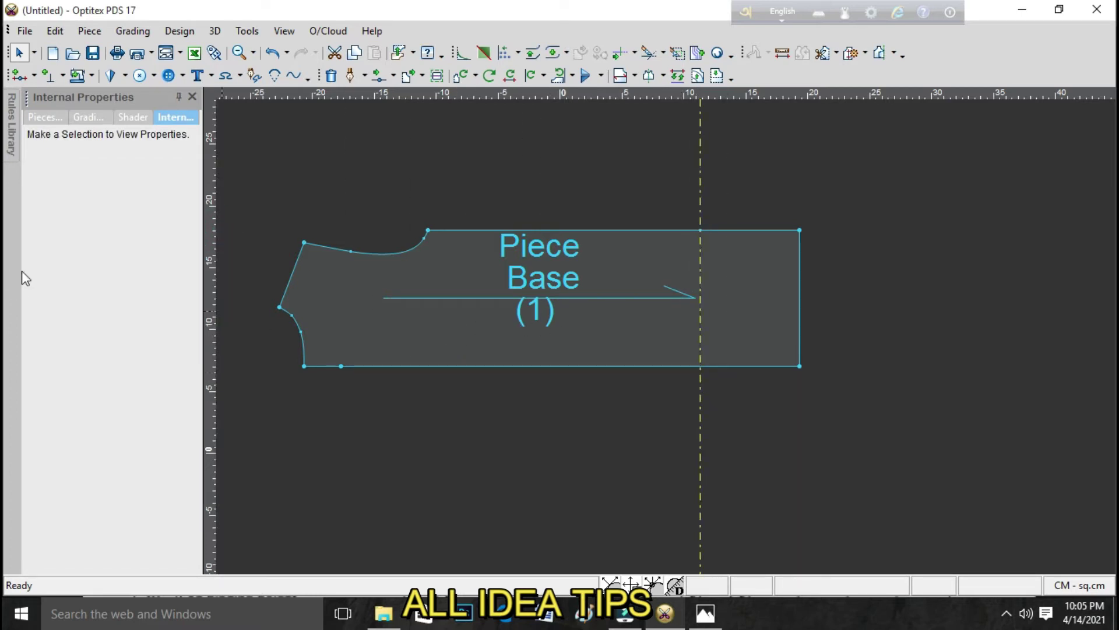
mouse_move(217, 238)
mouse_down()
mouse_move(715, 461)
mouse_move(700, 460)
mouse_up()
double_click(699, 460)
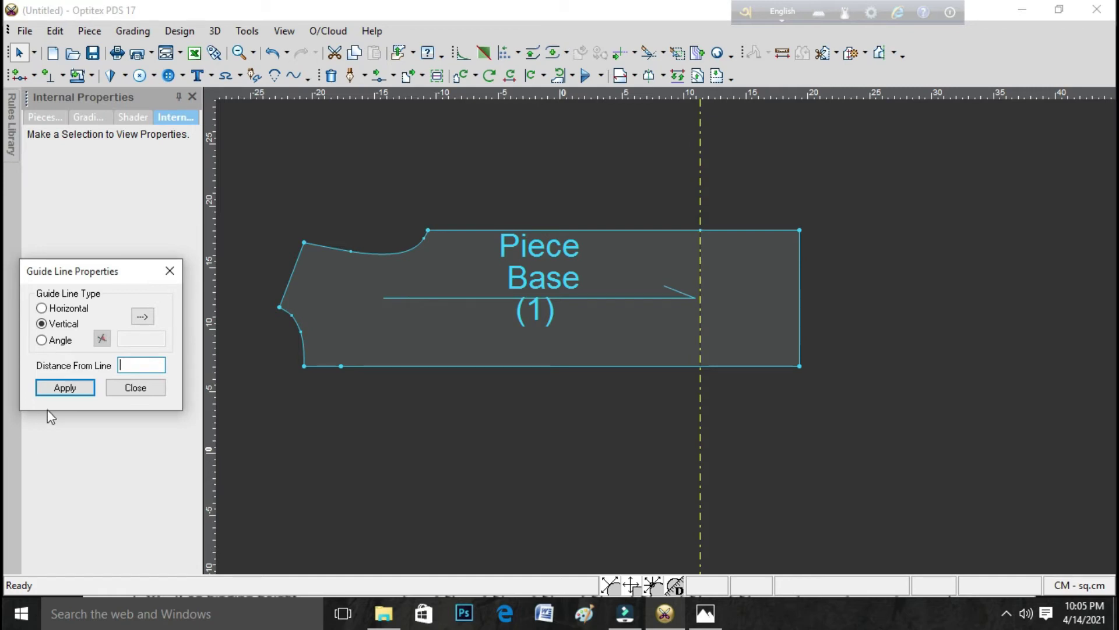
text(4)
click(135, 387)
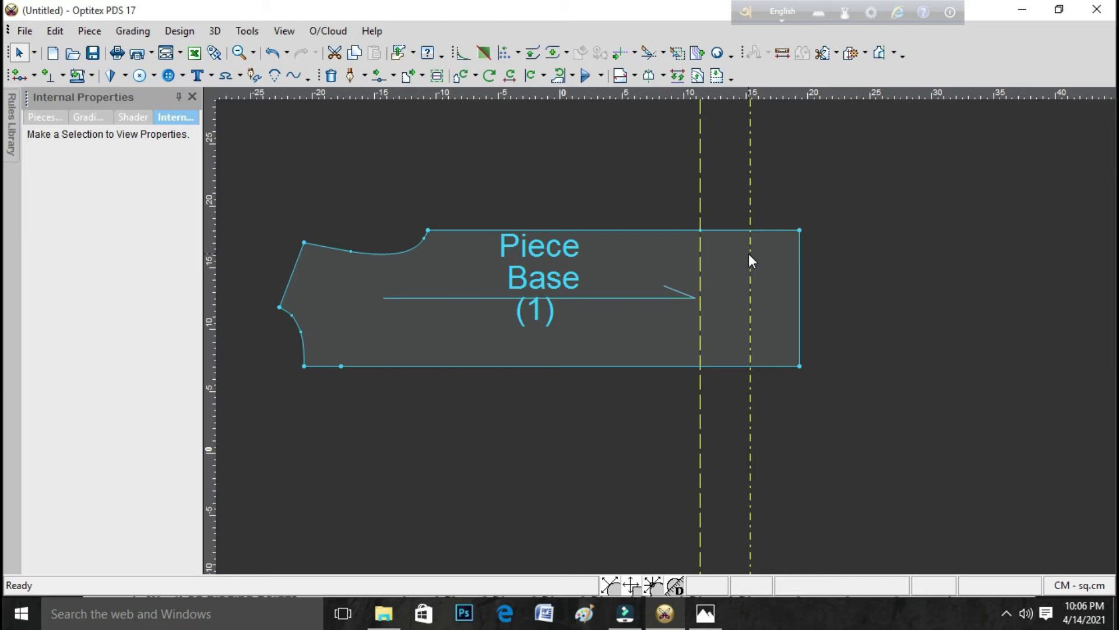
Make the new top-edge point a grading point, then delete the top-right corner point.
click(701, 230)
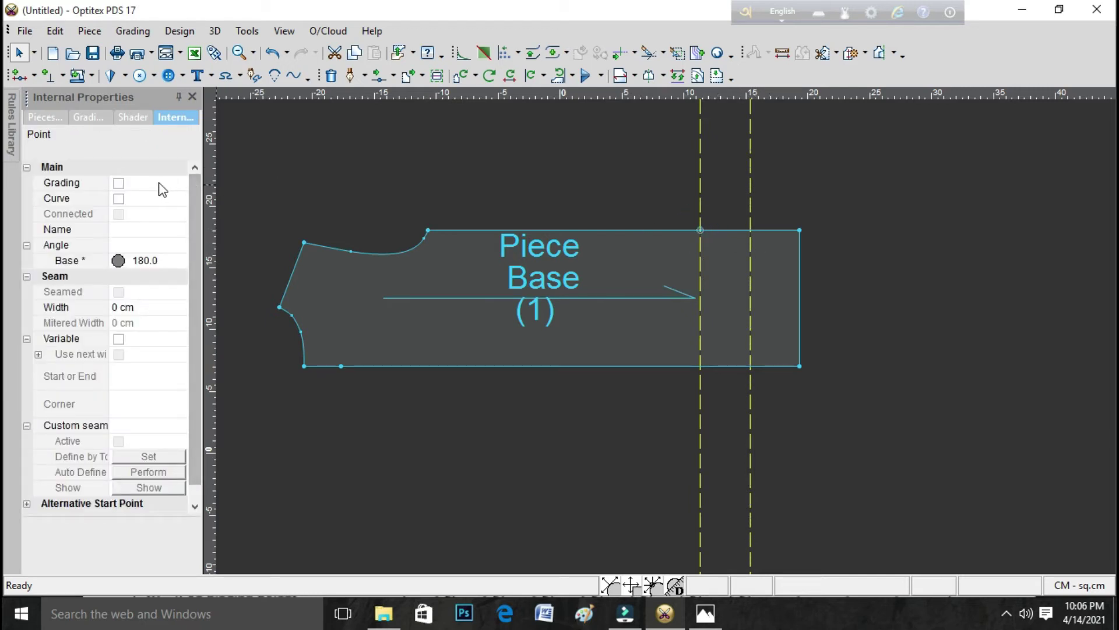
click(118, 183)
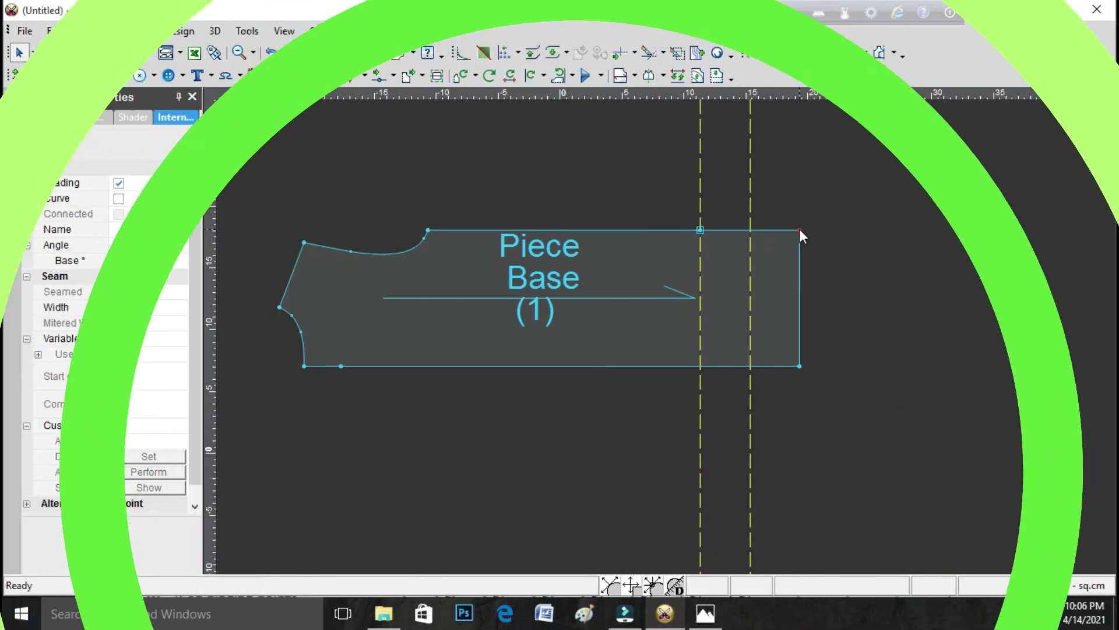
click(799, 230)
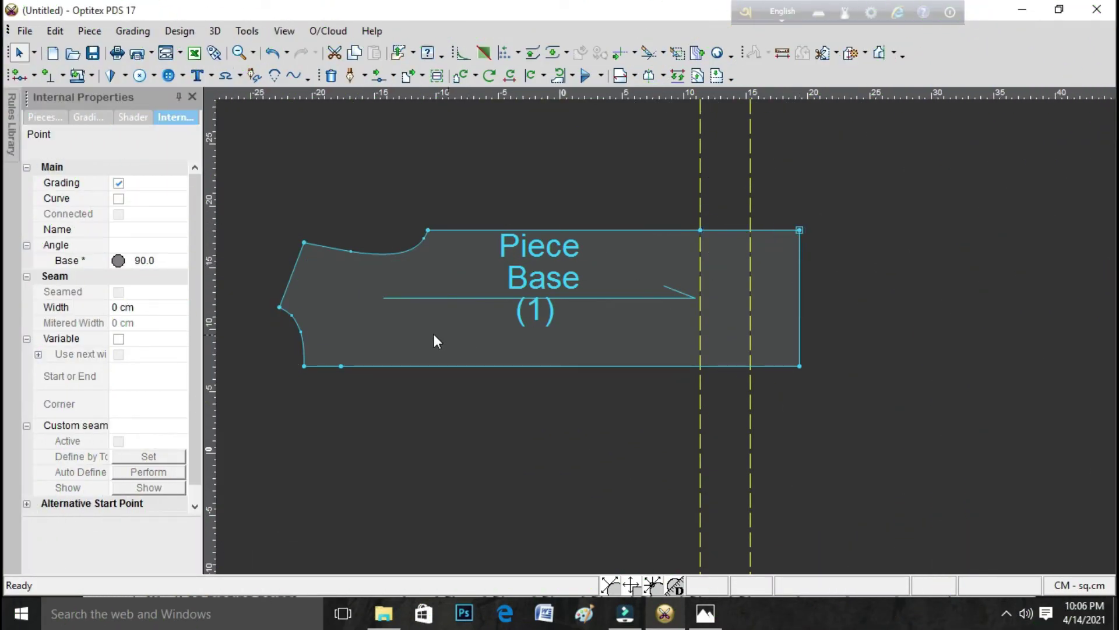
click(119, 183)
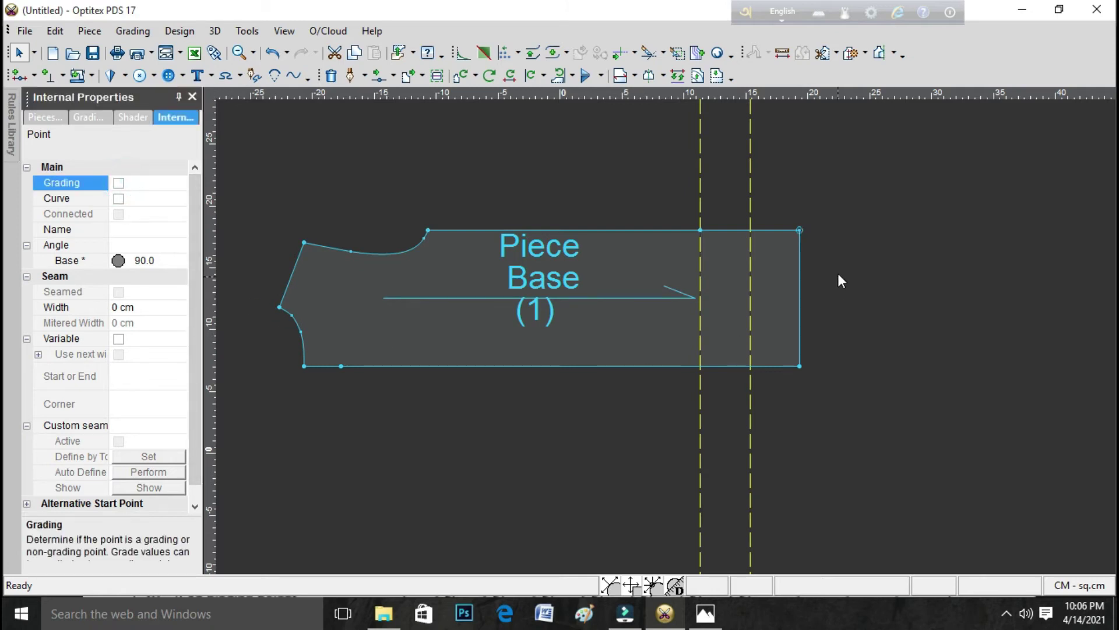
click(846, 247)
click(800, 230)
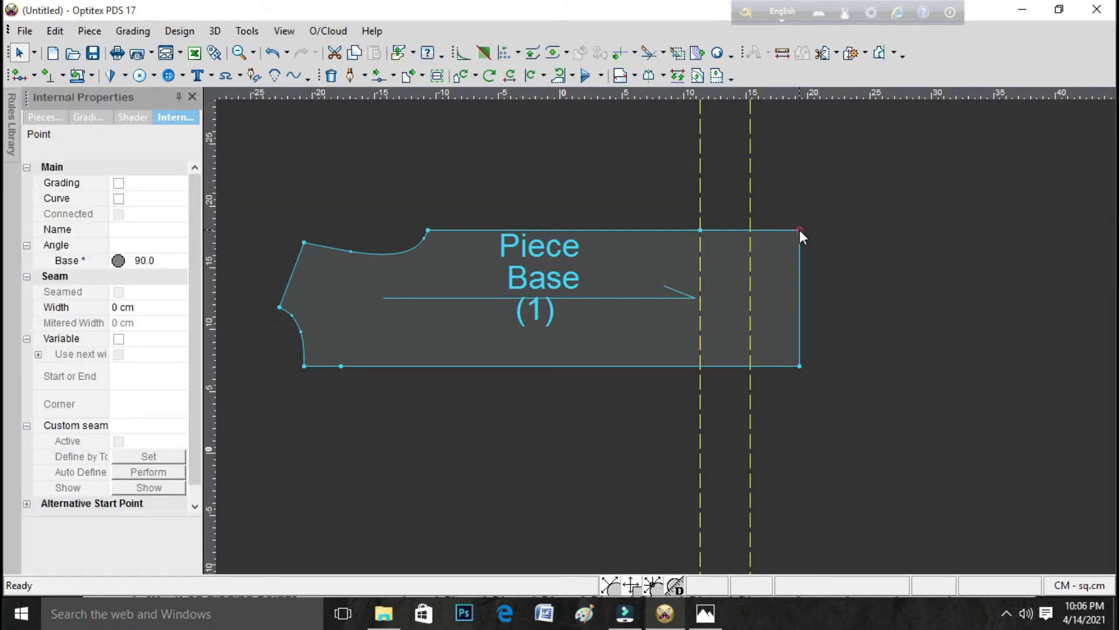
key(Delete)
Add a curve point on the diagonal edge and pull it outward to curve the edge.
click(786, 338)
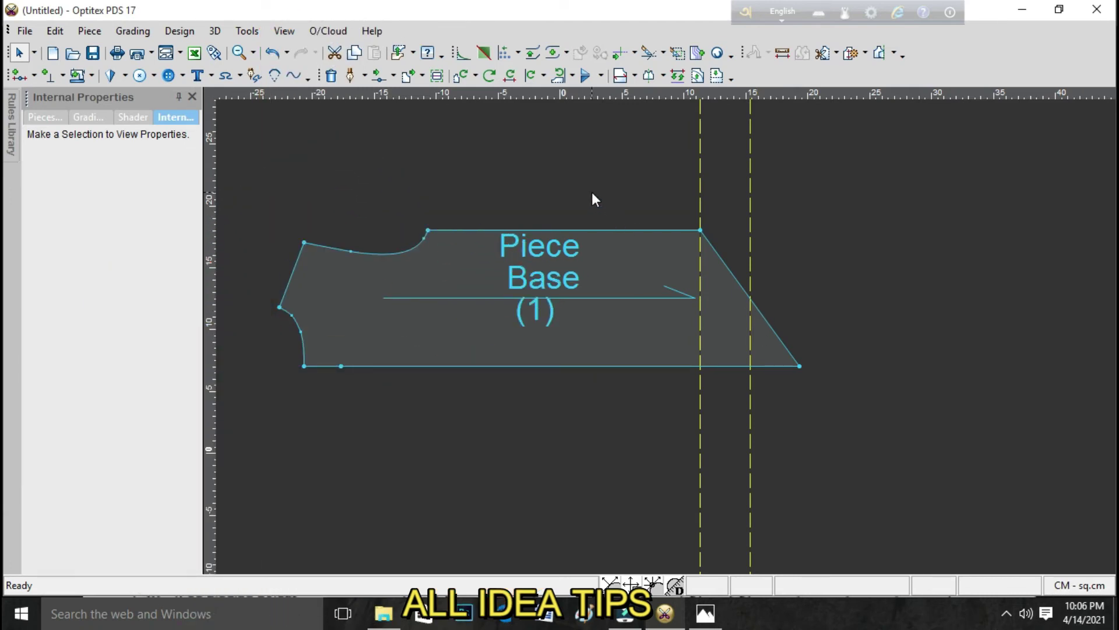
key(m)
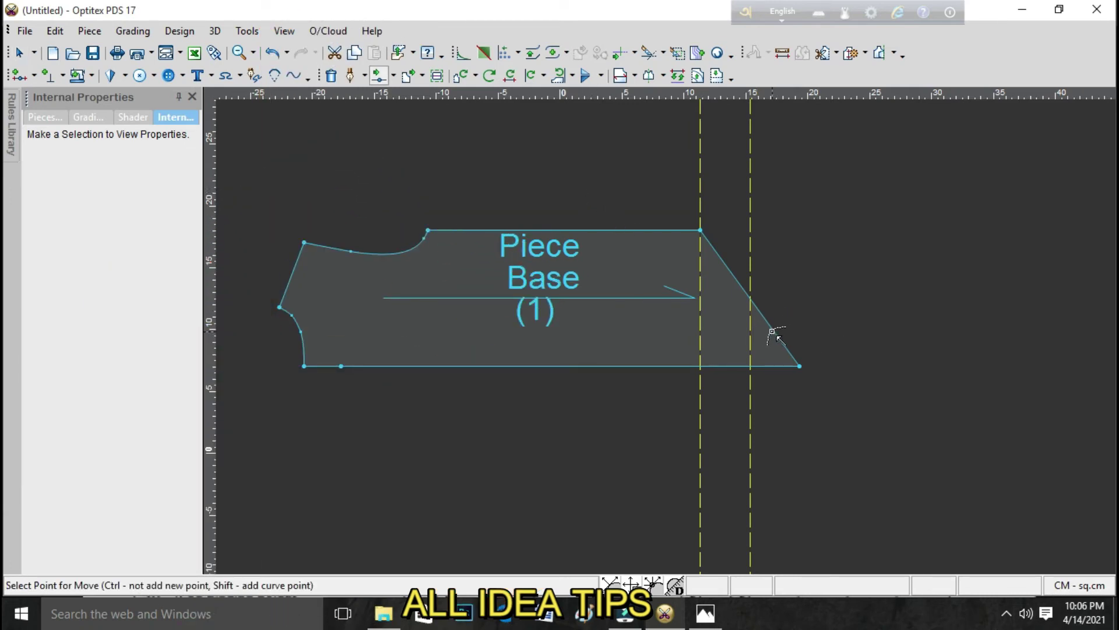
click(774, 331)
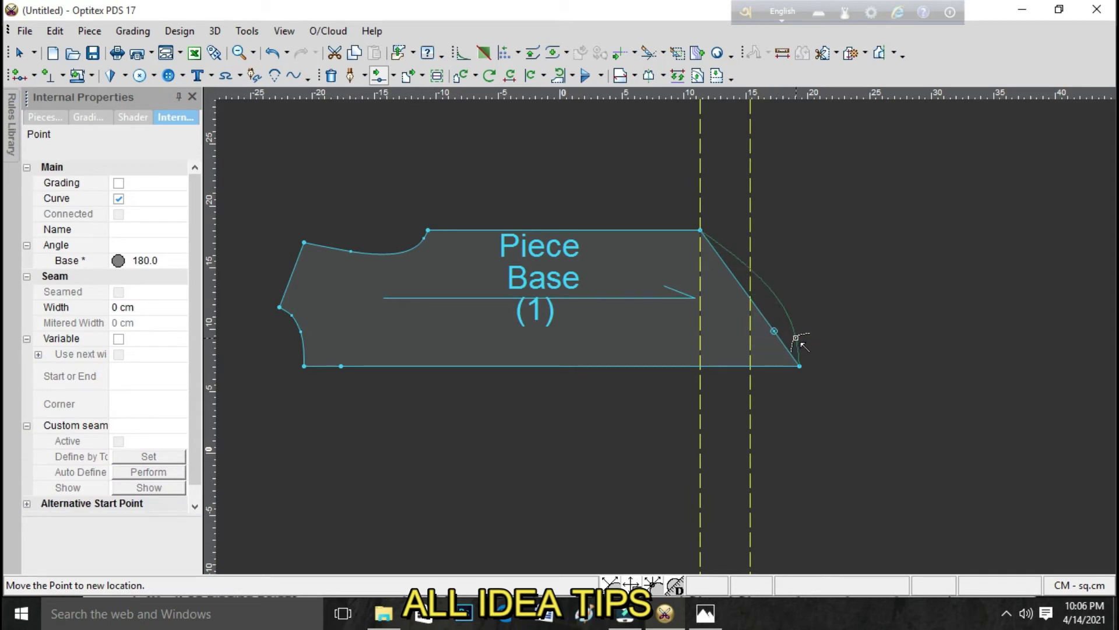
click(796, 338)
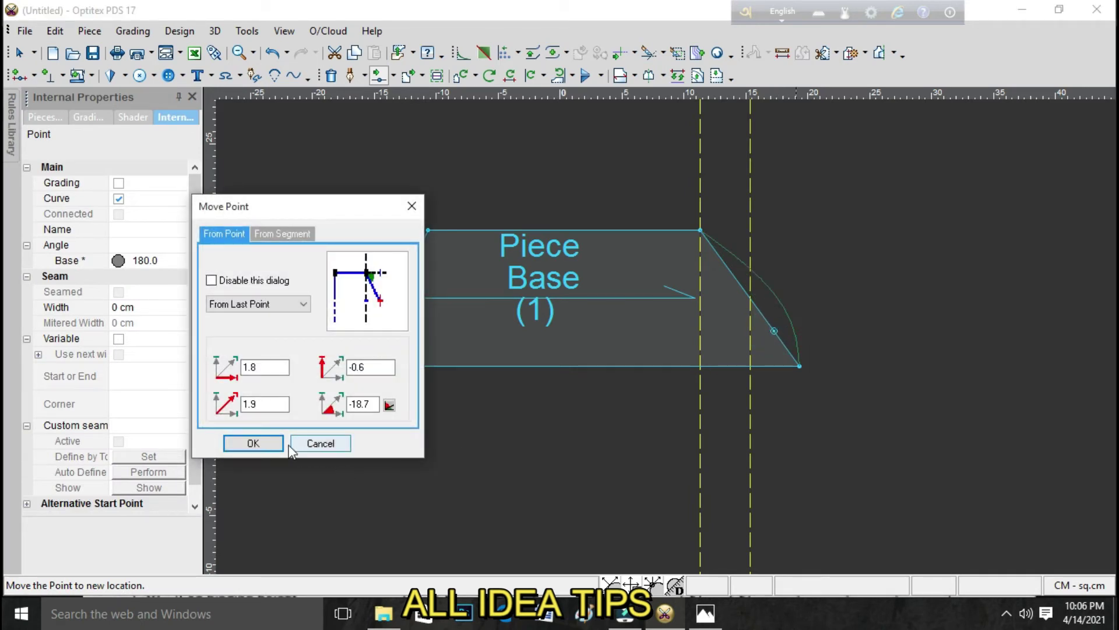
click(254, 443)
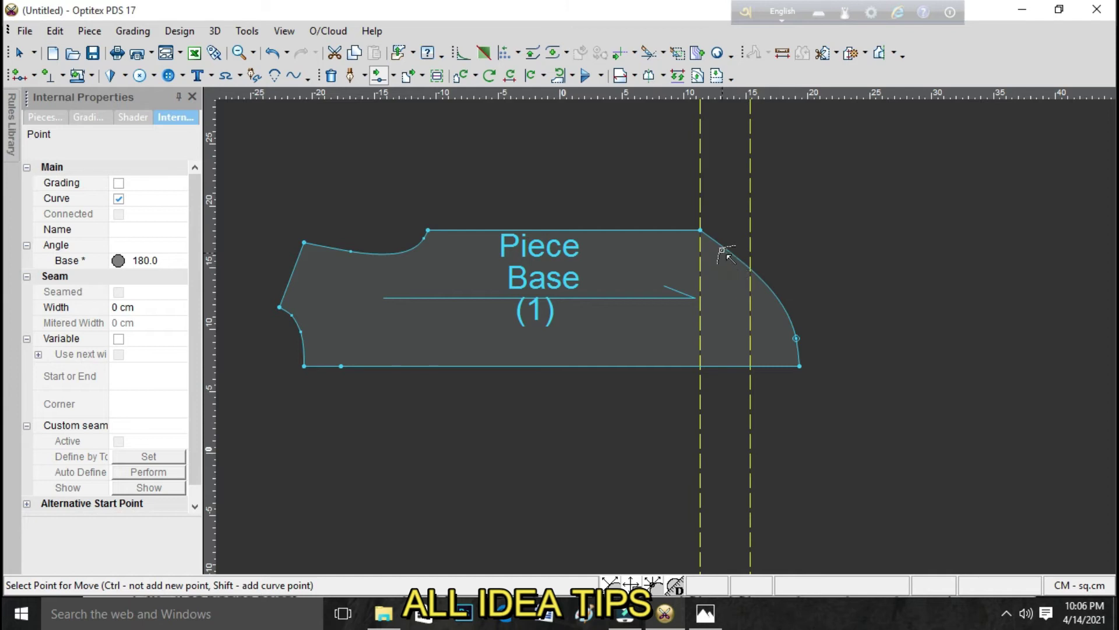
Reposition the upper and lower curve points to smooth the corner curve.
click(717, 242)
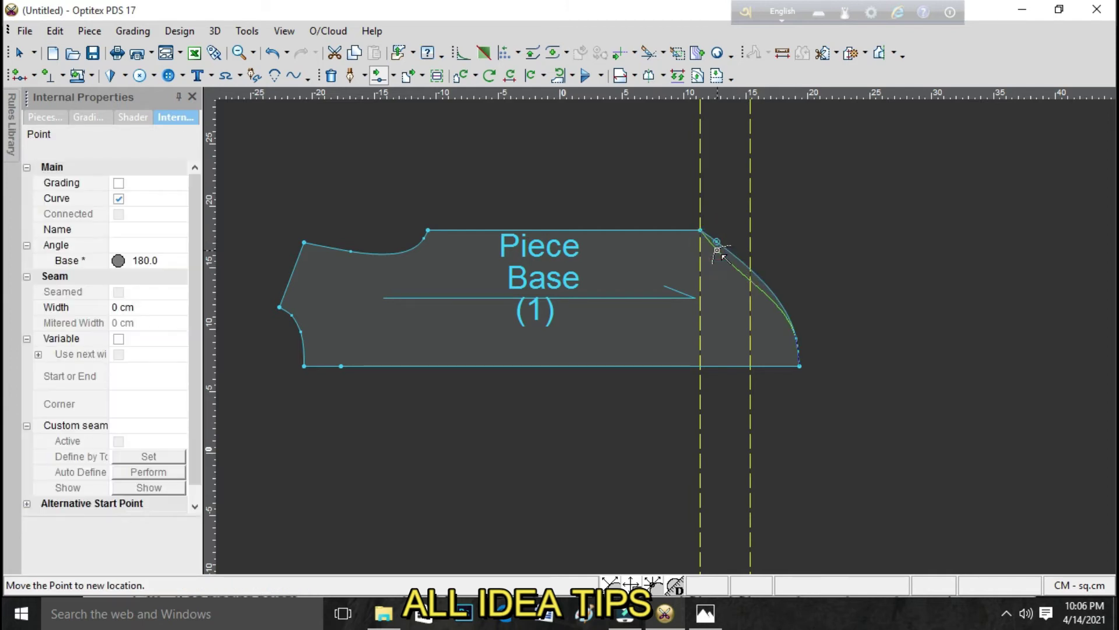
click(708, 254)
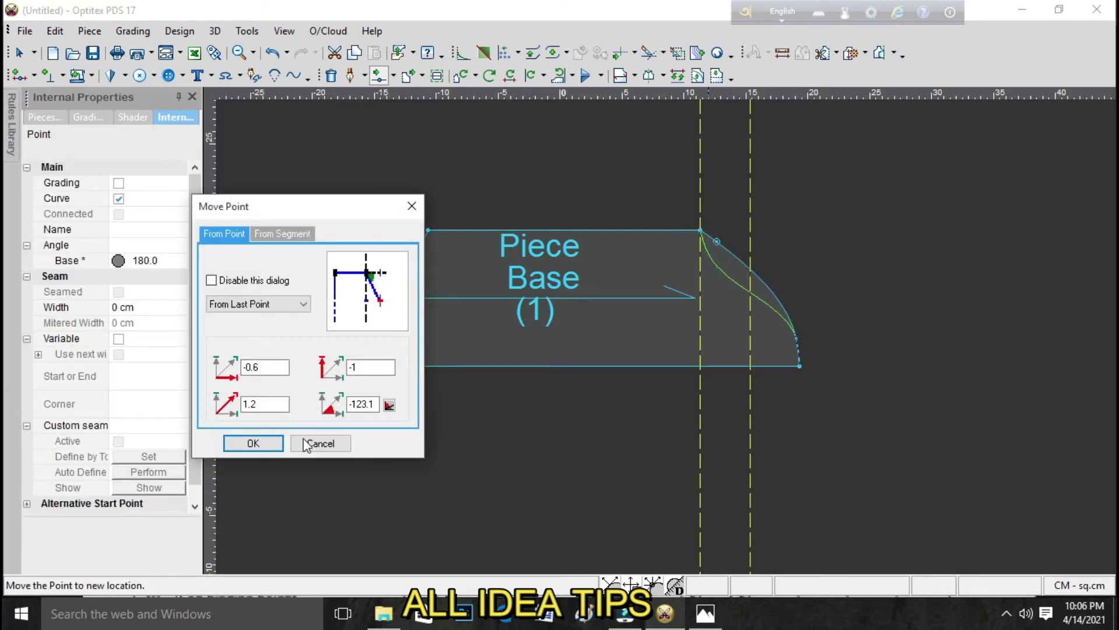
click(251, 443)
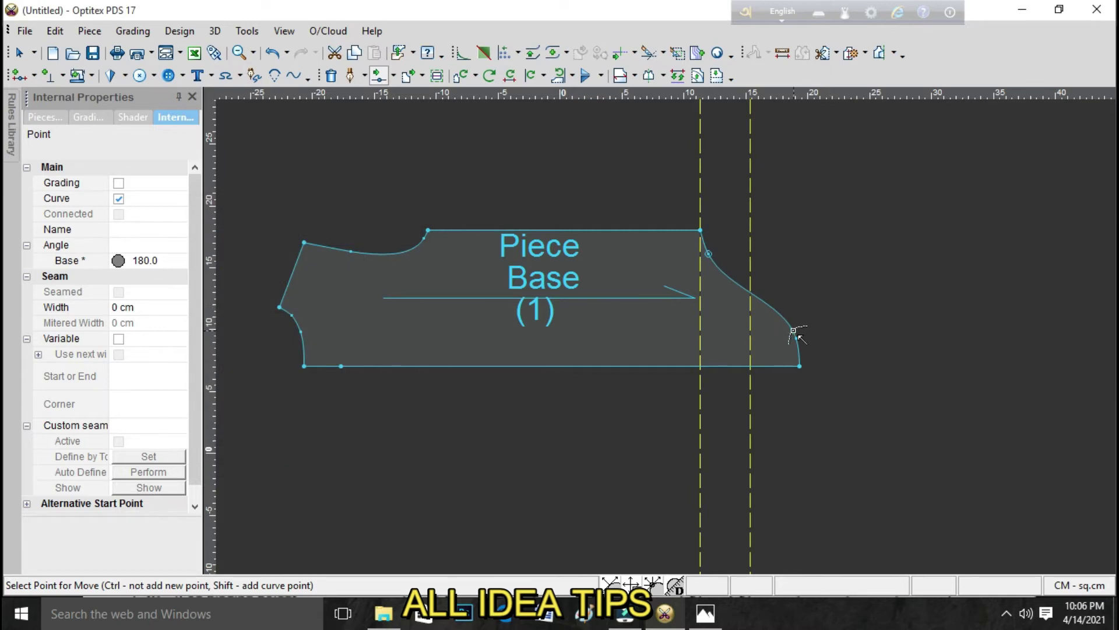
click(797, 338)
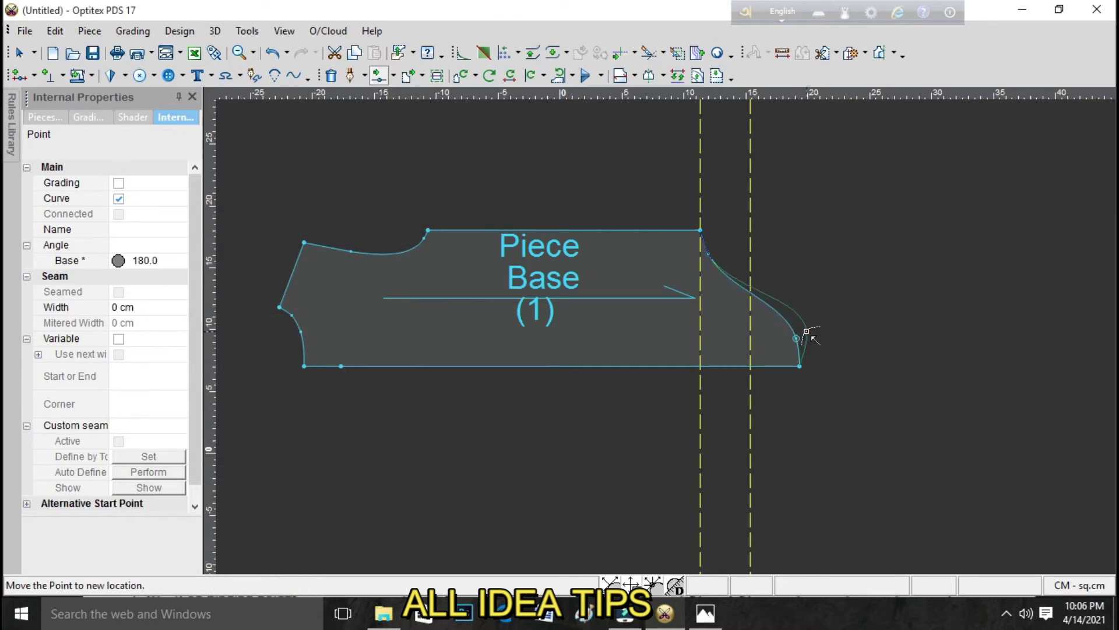
click(798, 337)
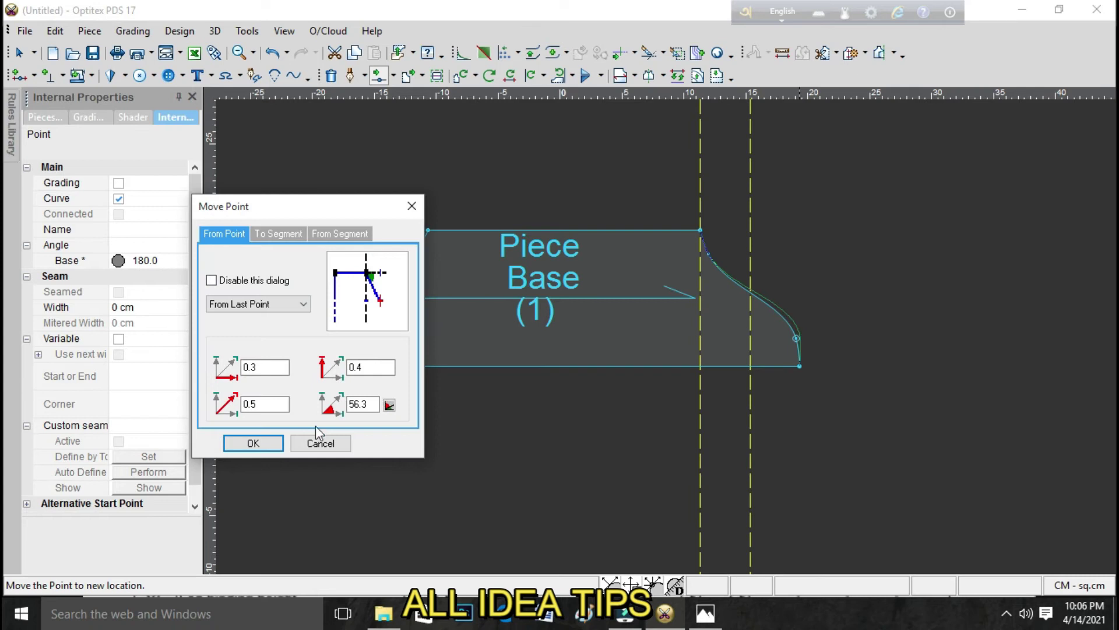
click(253, 443)
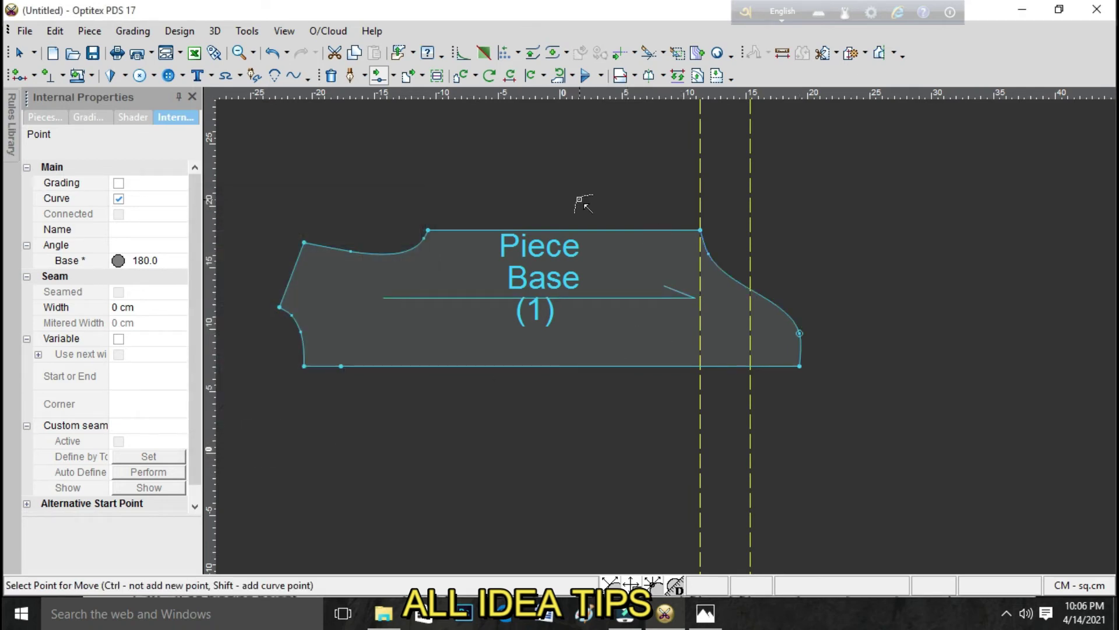
right_click(582, 184)
click(645, 188)
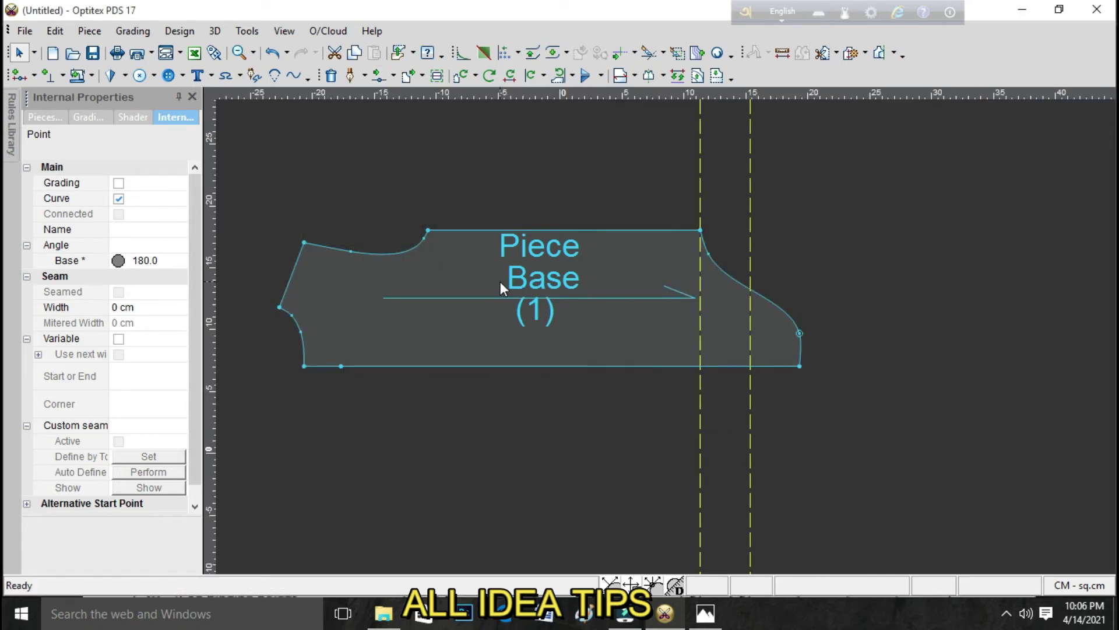
click(480, 266)
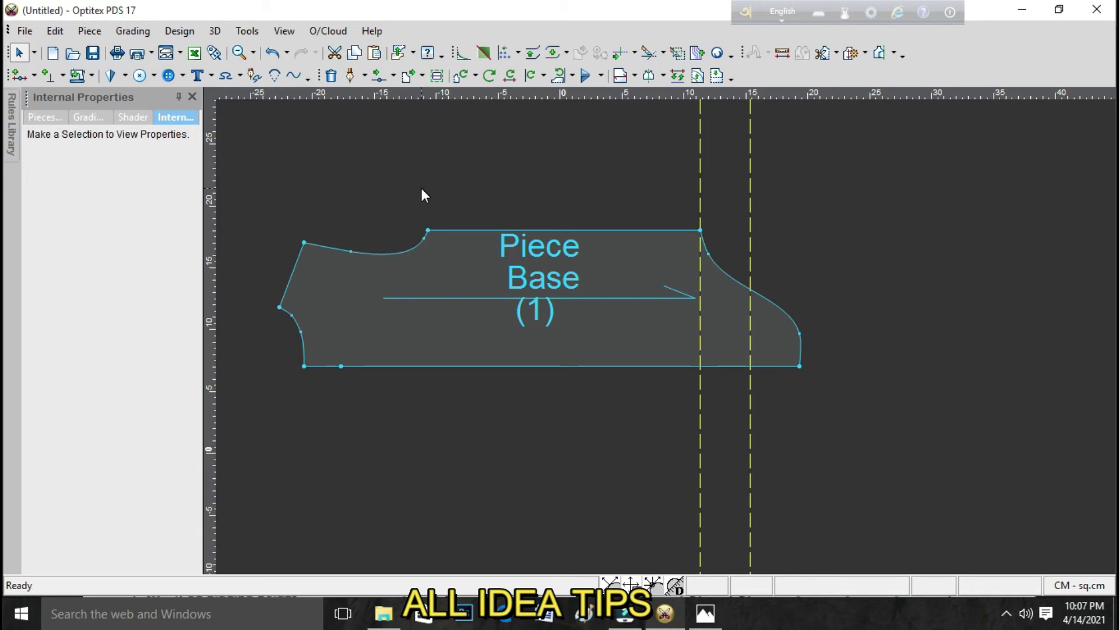
Paste a copy of the piece below the original and name the upper piece 'front'.
click(375, 53)
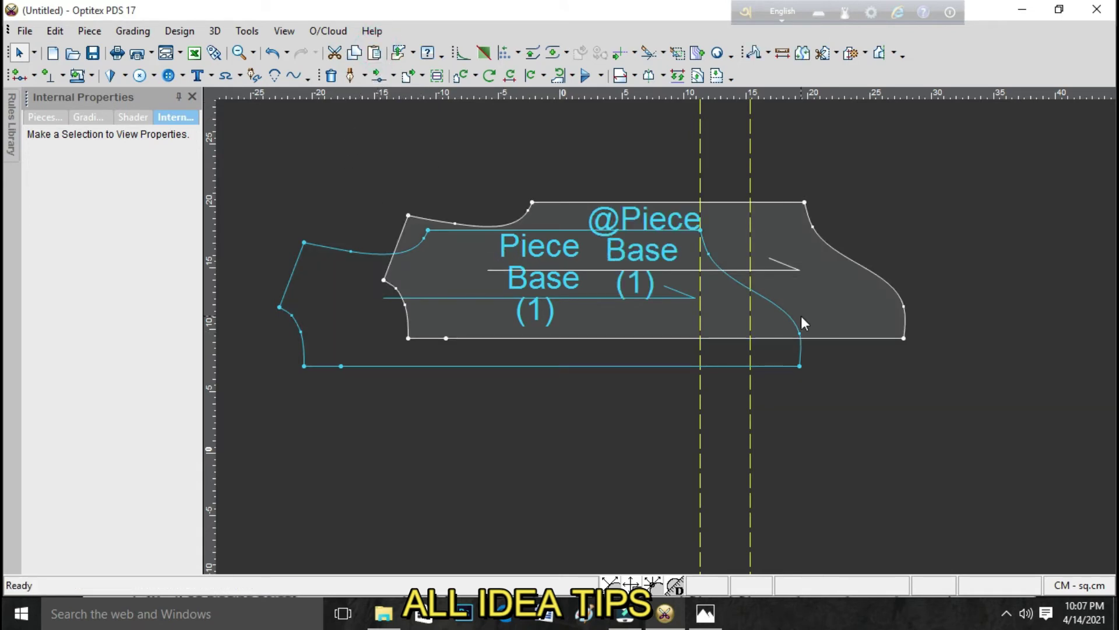
click(959, 478)
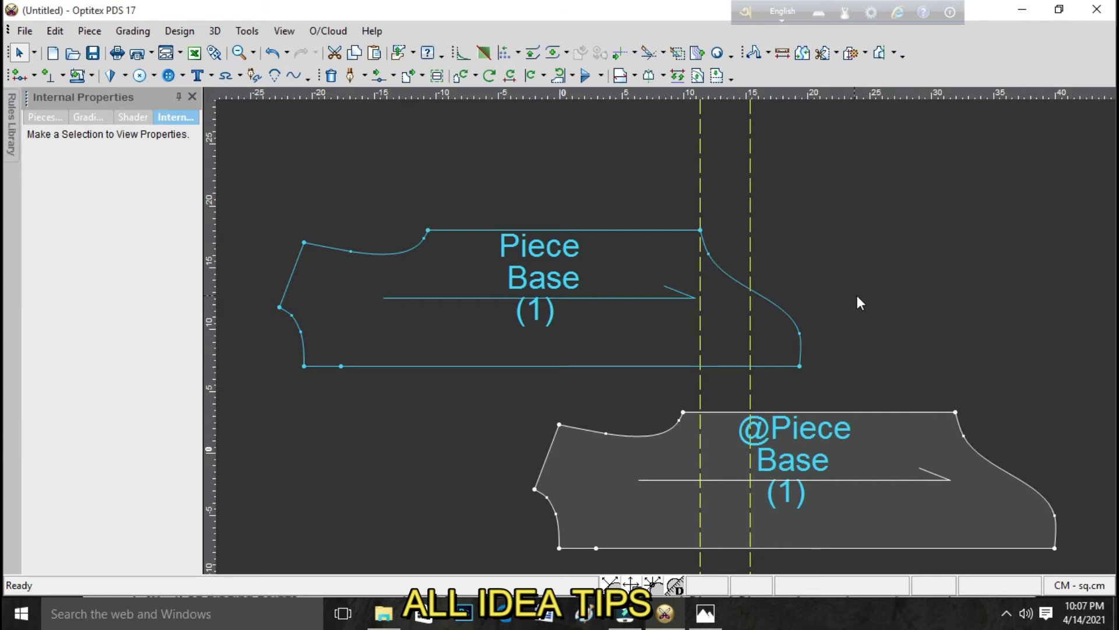
click(598, 270)
click(591, 286)
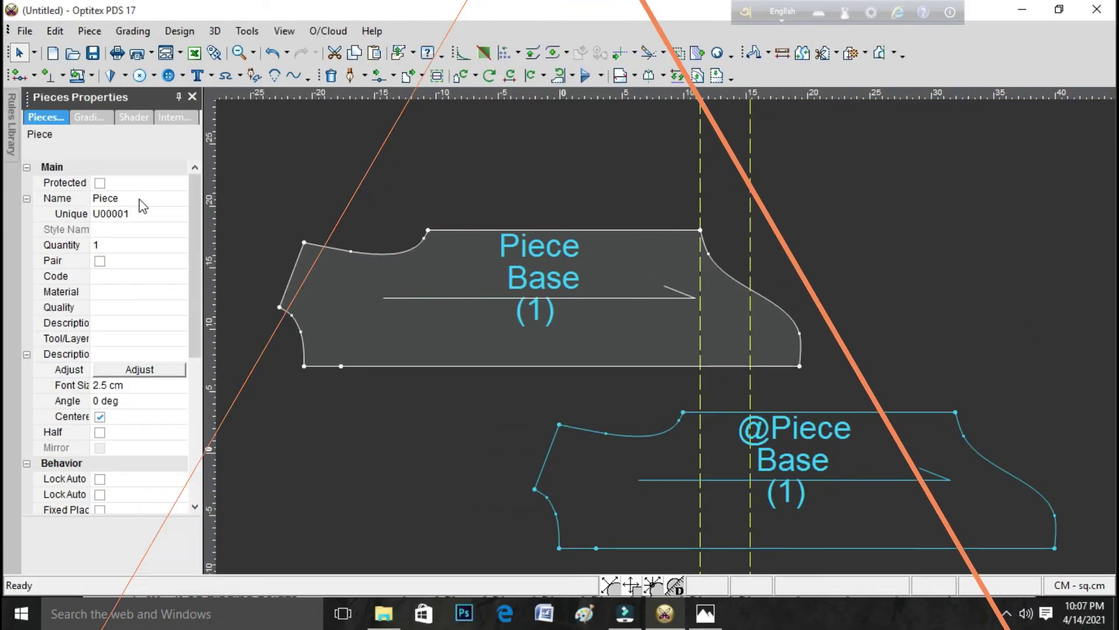
click(140, 198)
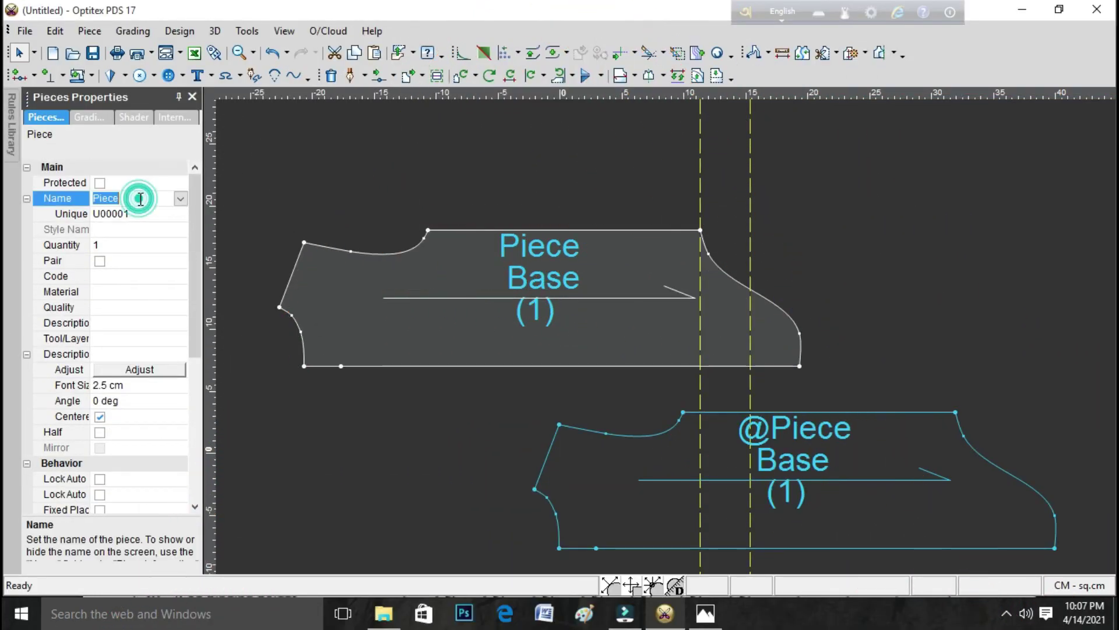
text(front)
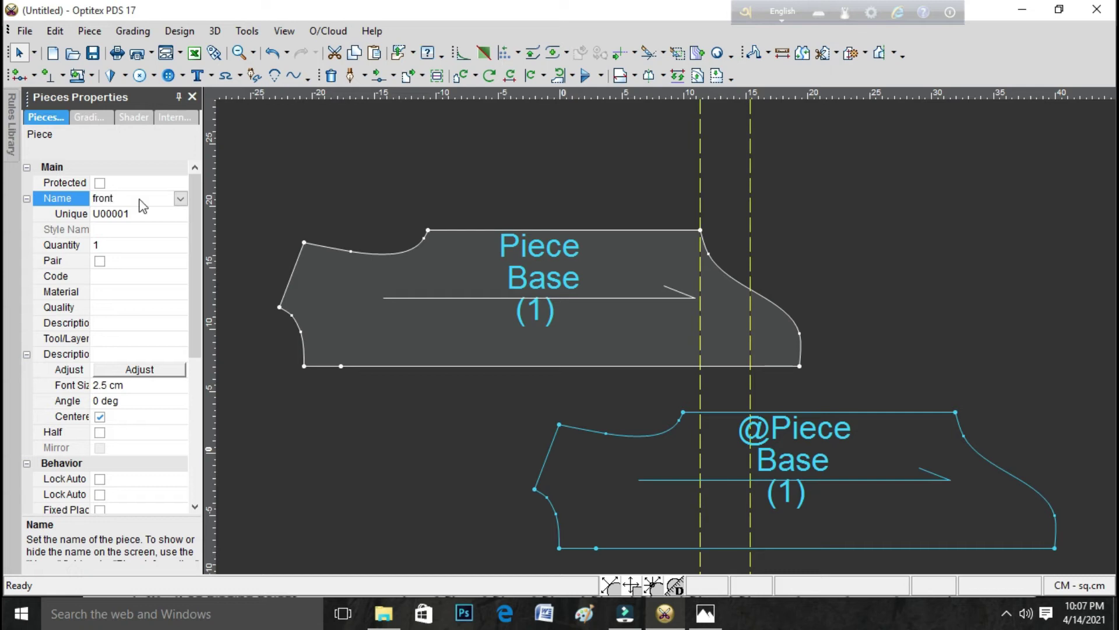
key(Return)
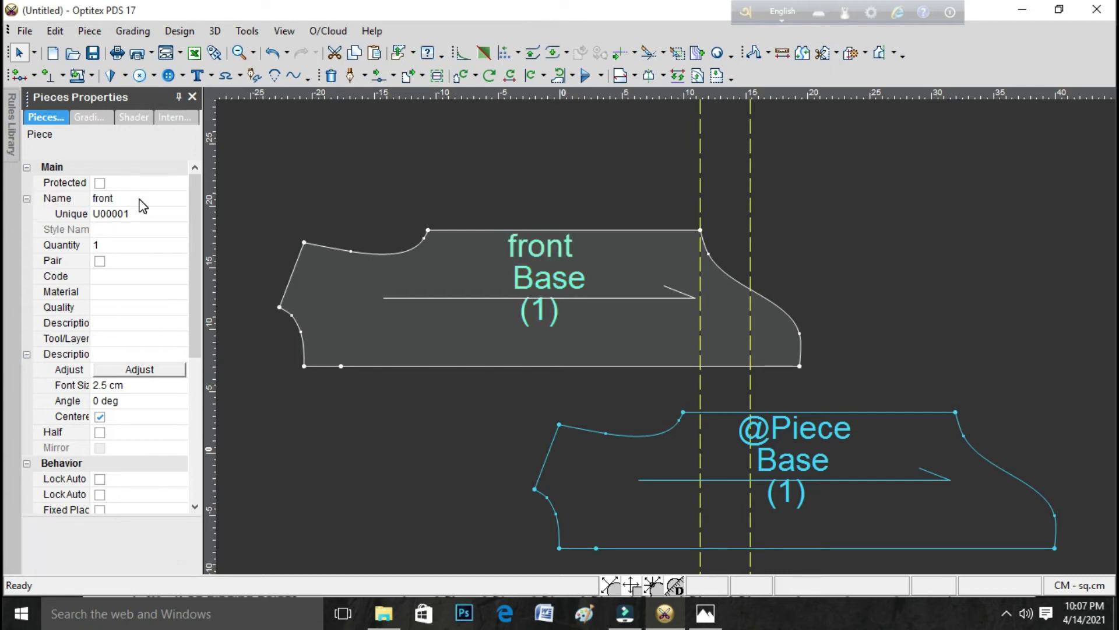
Name the lower copied piece 'back'.
click(830, 446)
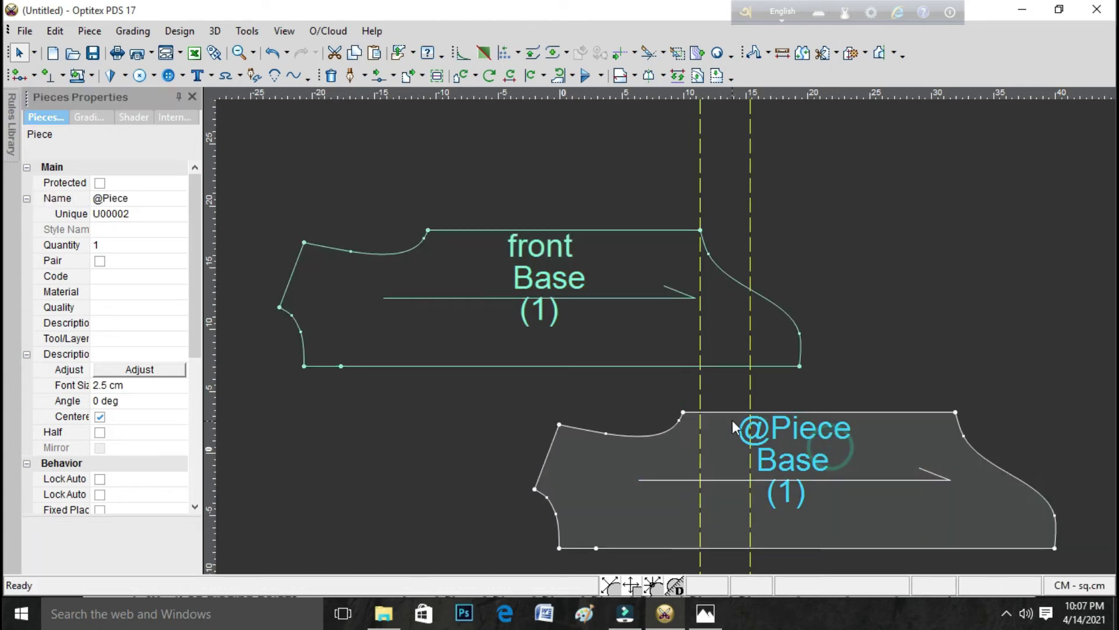
click(134, 198)
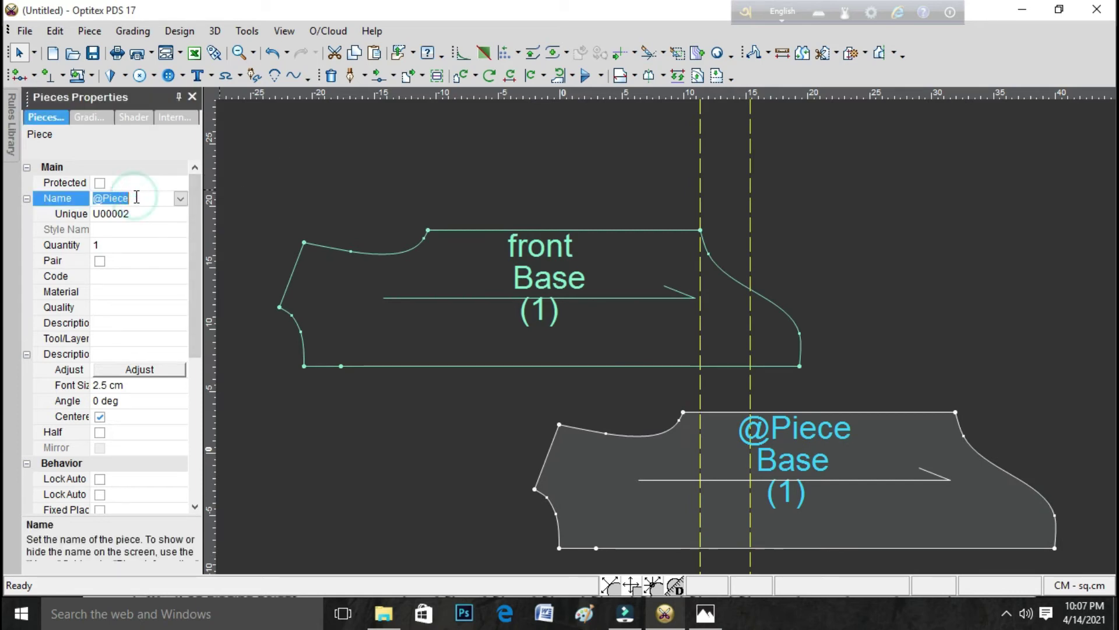
text(back)
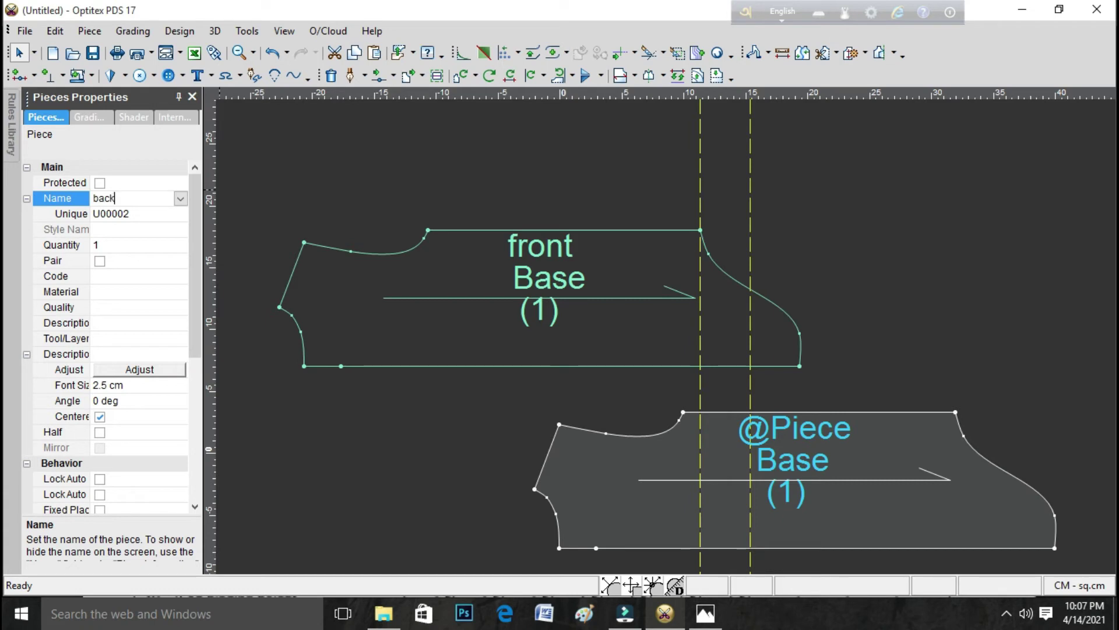
key(Return)
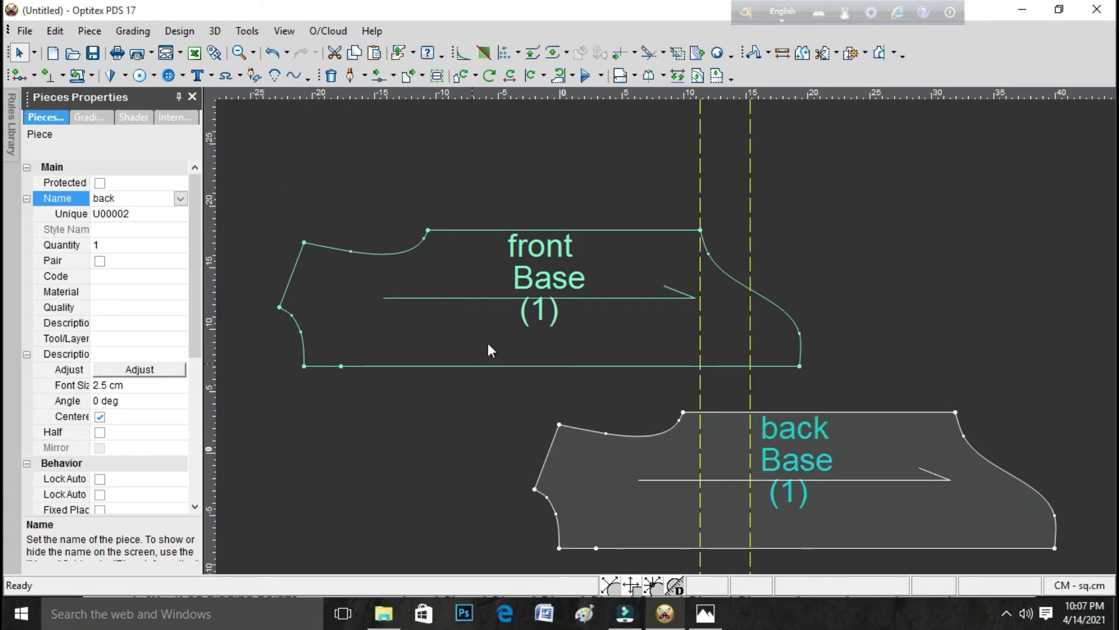
Move the front's bottom-right corner onto the right dashed line and delete its edge curve point.
click(622, 336)
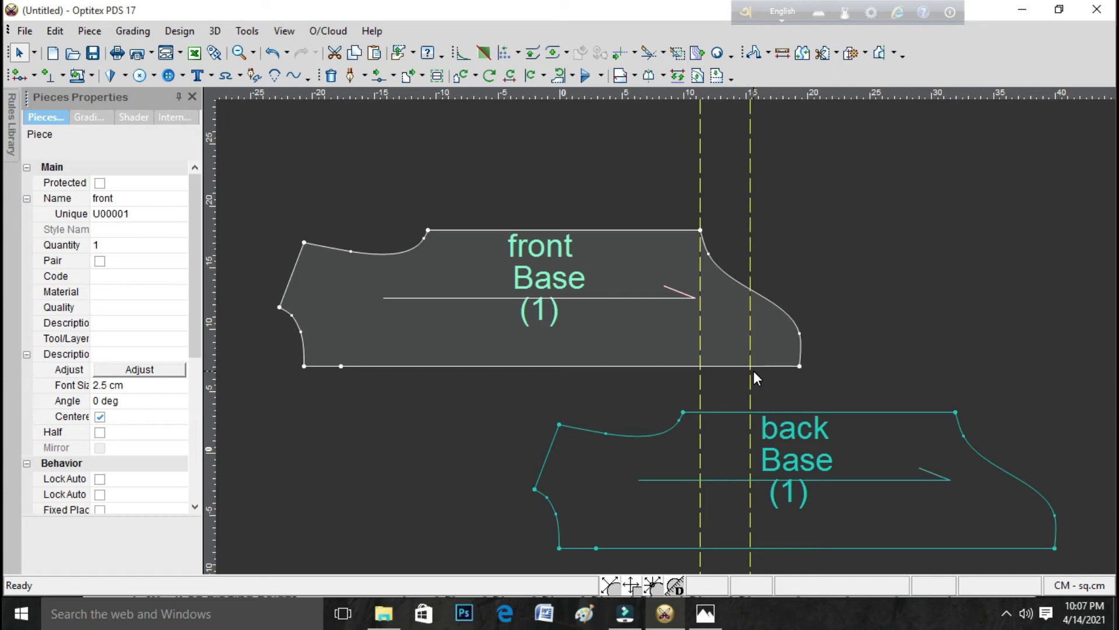
key(m)
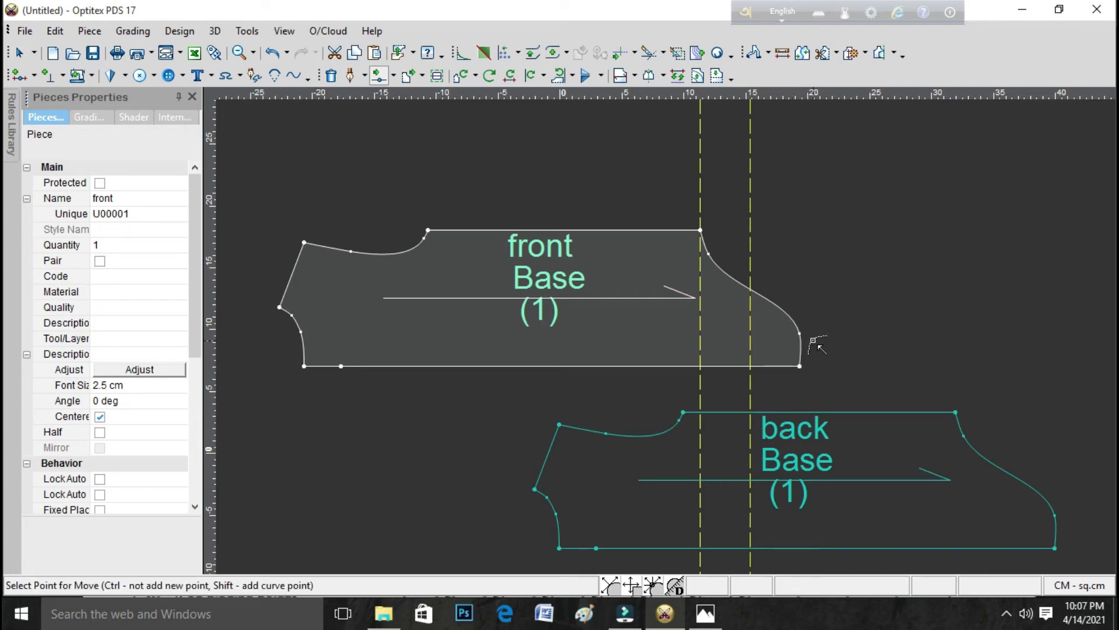
click(799, 364)
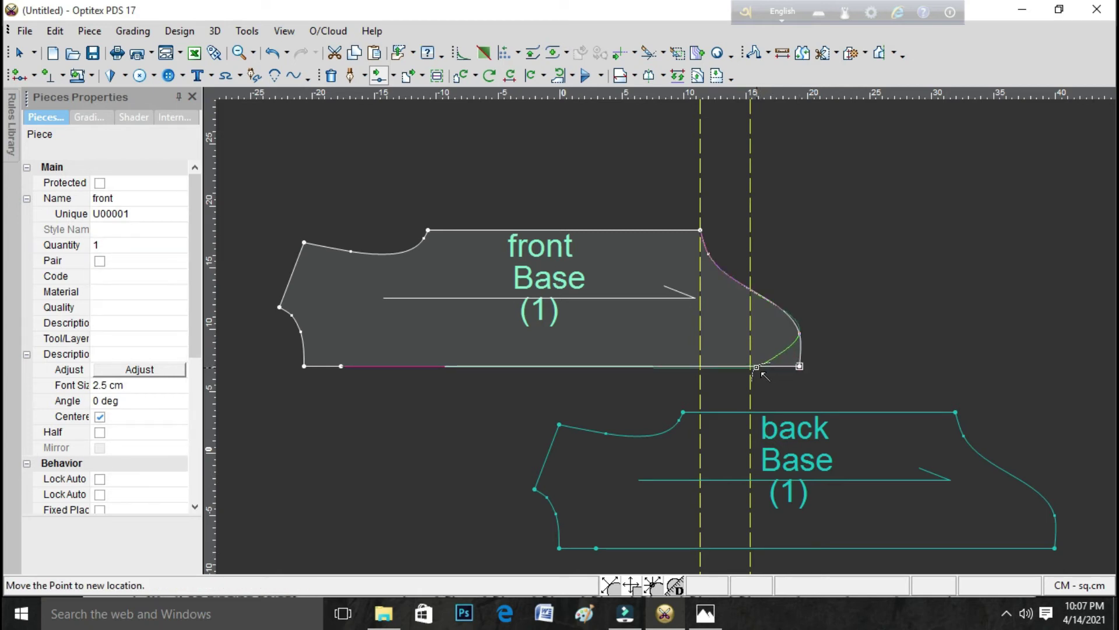
click(755, 368)
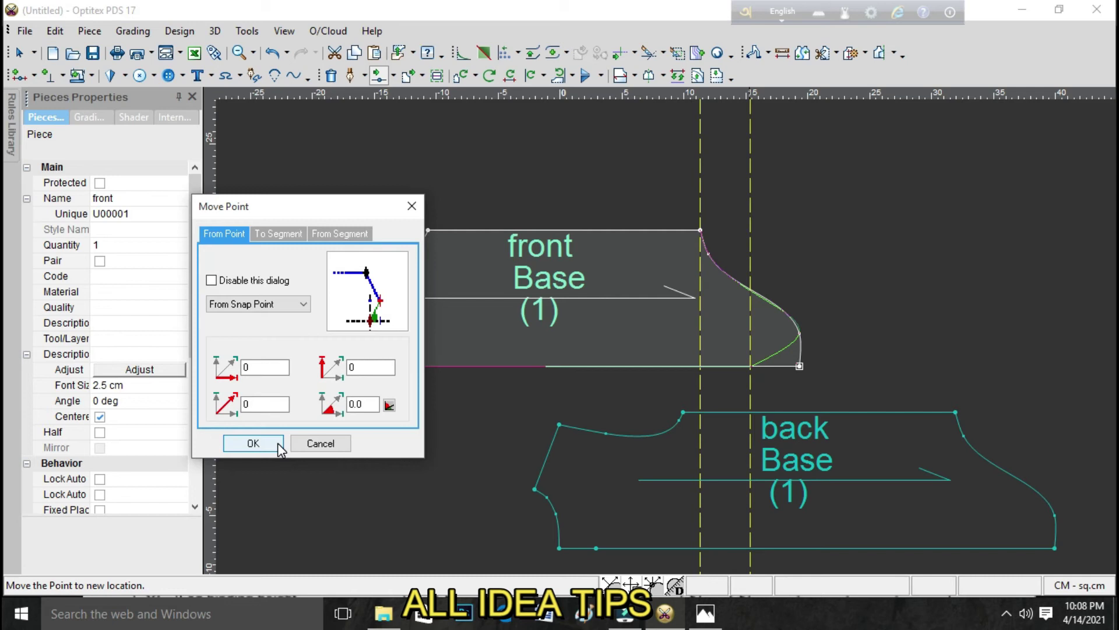
click(253, 443)
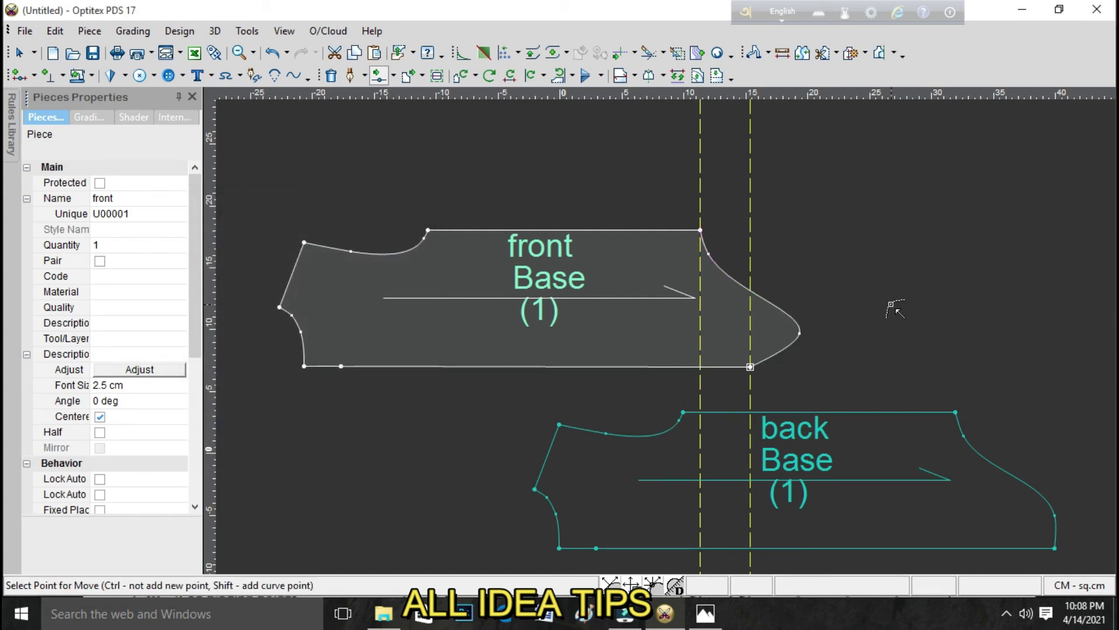
right_click(896, 309)
click(933, 315)
click(792, 334)
key(Delete)
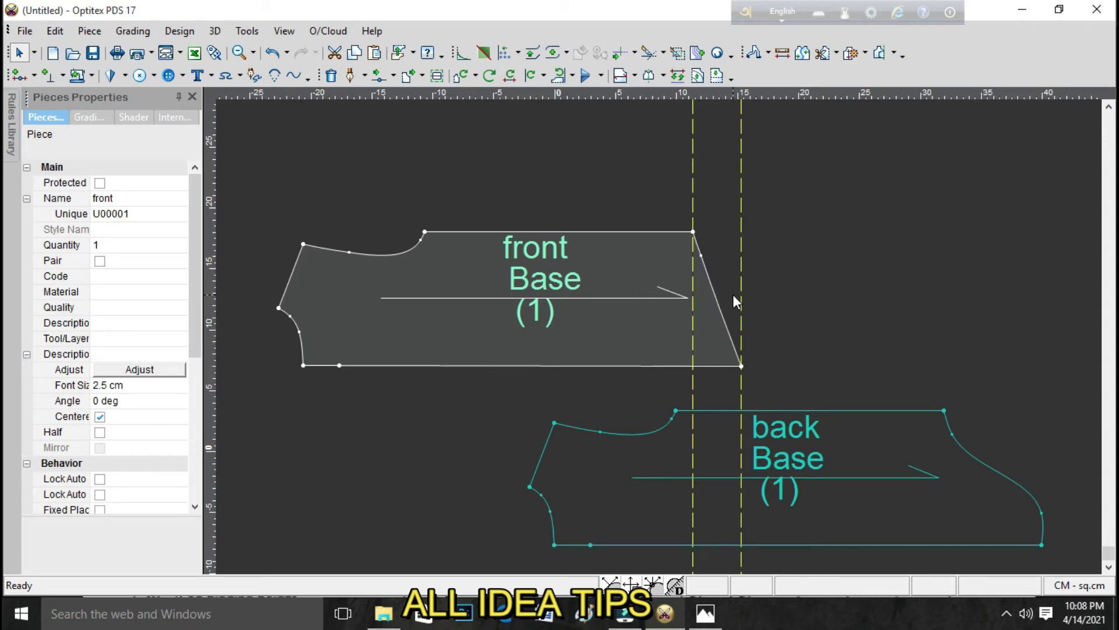
Add a point partway down the front's right edge, positioned on the right dashed line.
key(m)
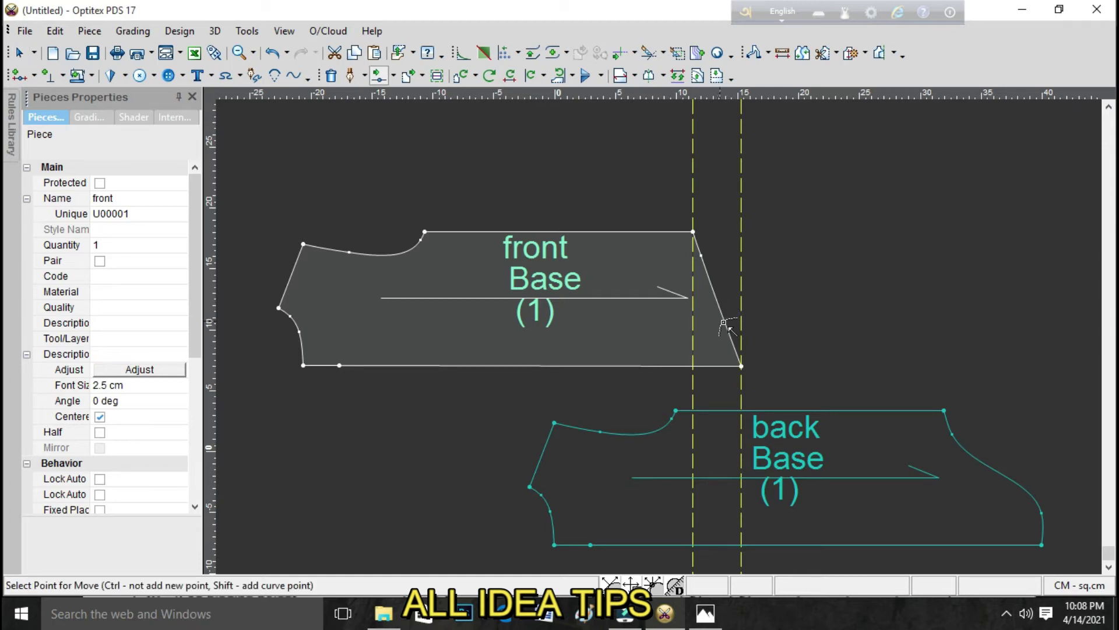
click(725, 324)
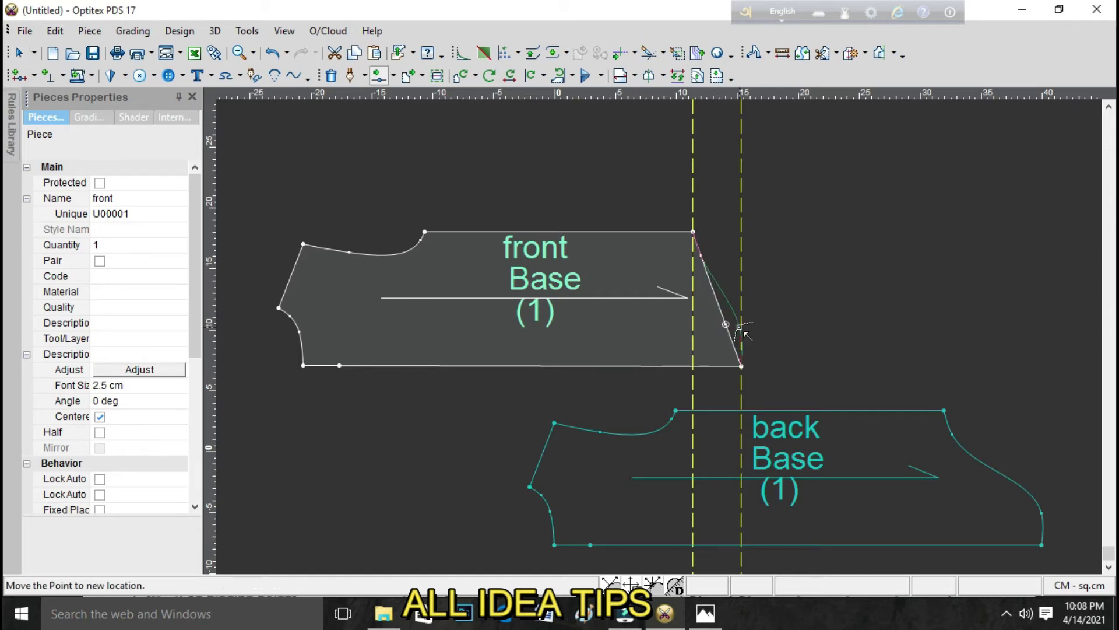
click(741, 328)
click(253, 443)
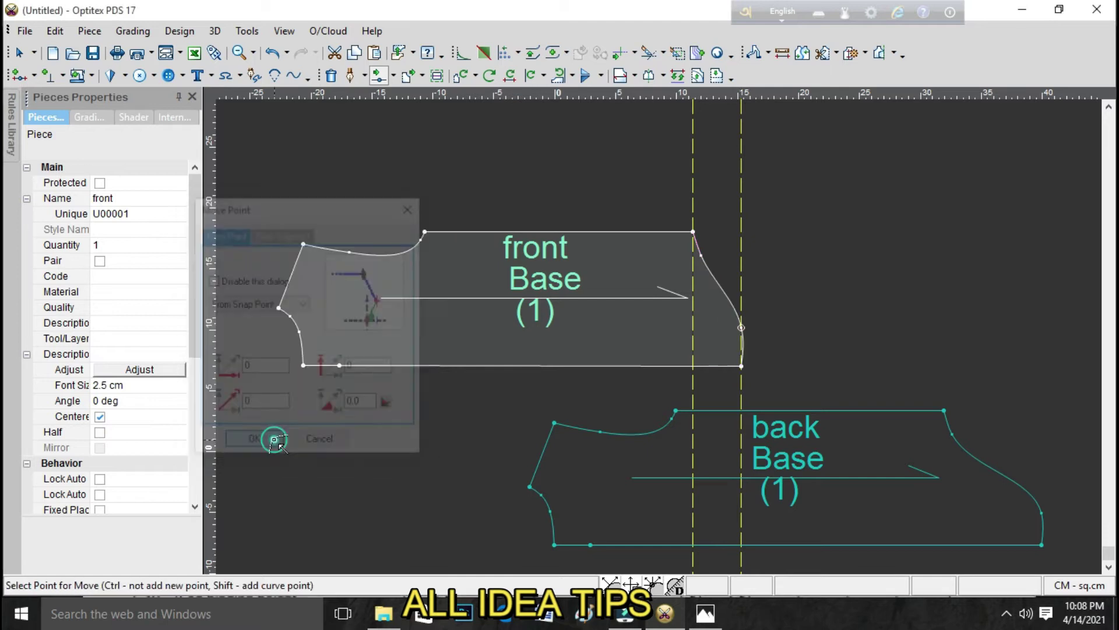
click(710, 258)
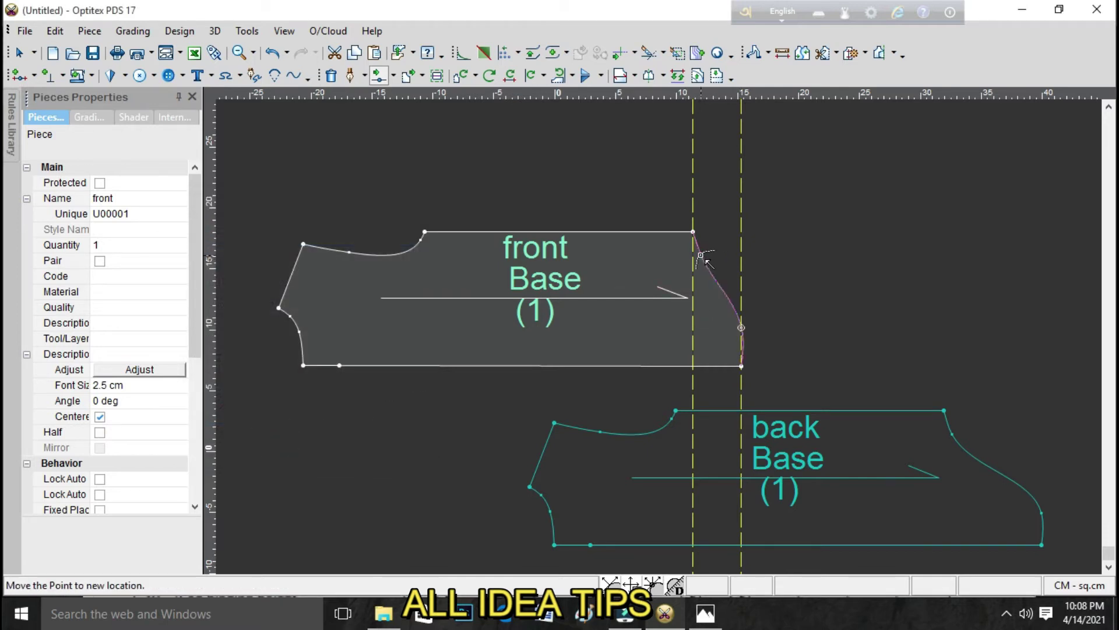
click(710, 289)
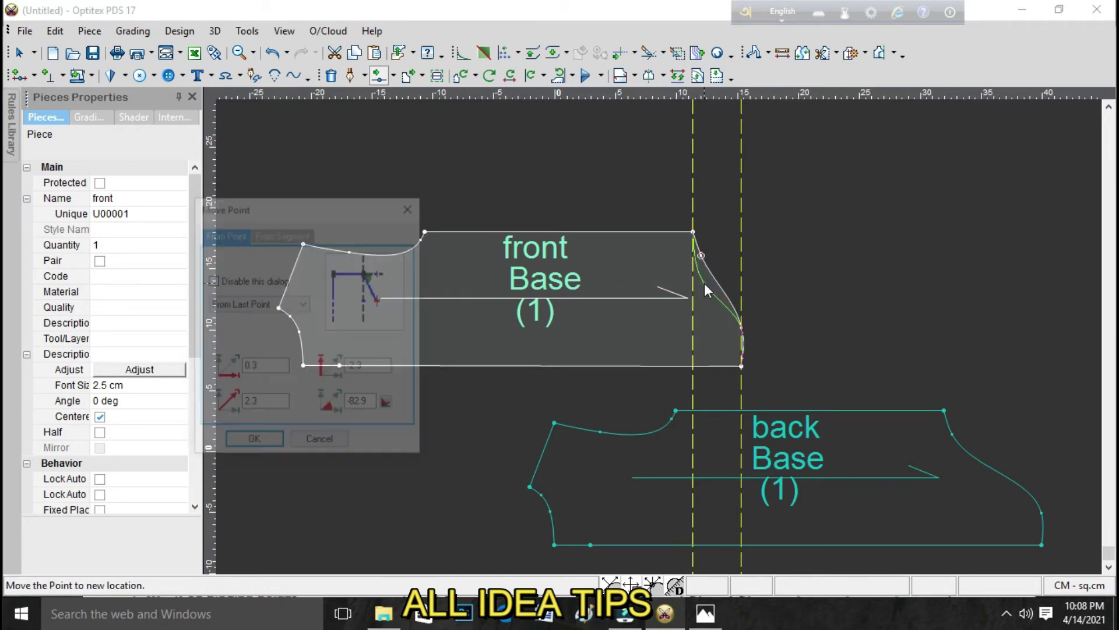
click(298, 446)
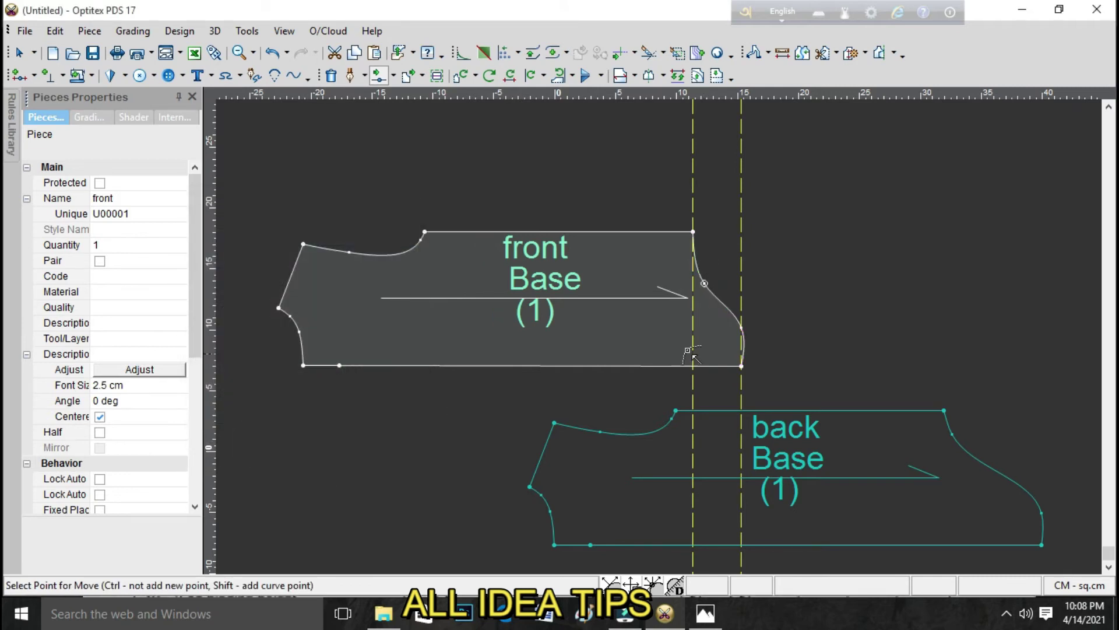
click(743, 330)
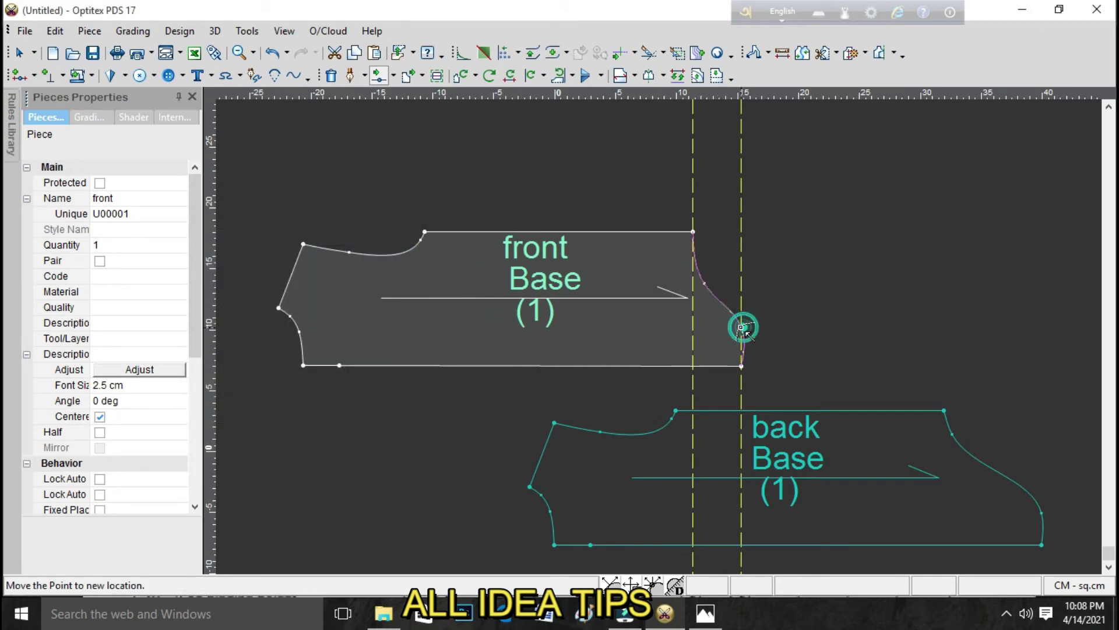
click(741, 329)
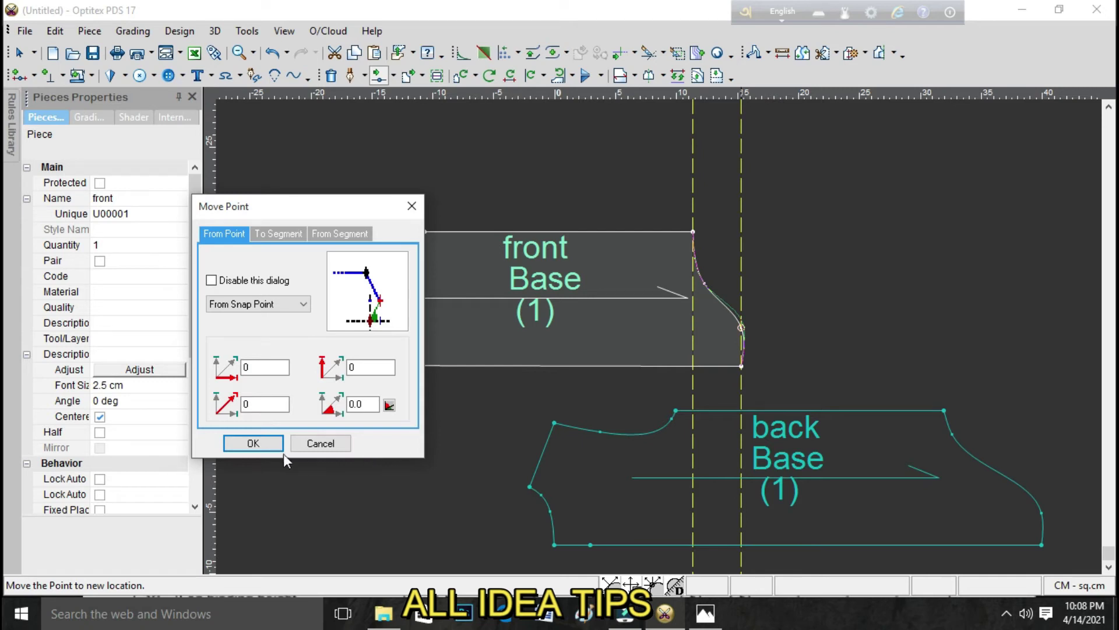
click(275, 446)
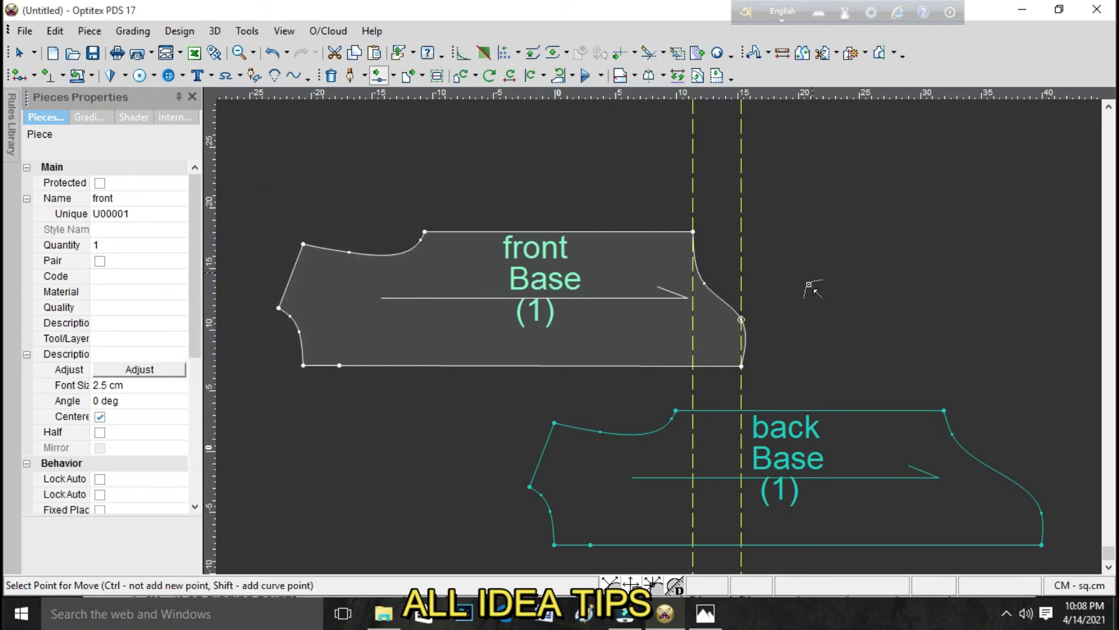
Reshape the lower and upper curve points of the front's right edge.
scroll(749, 348, up, 3)
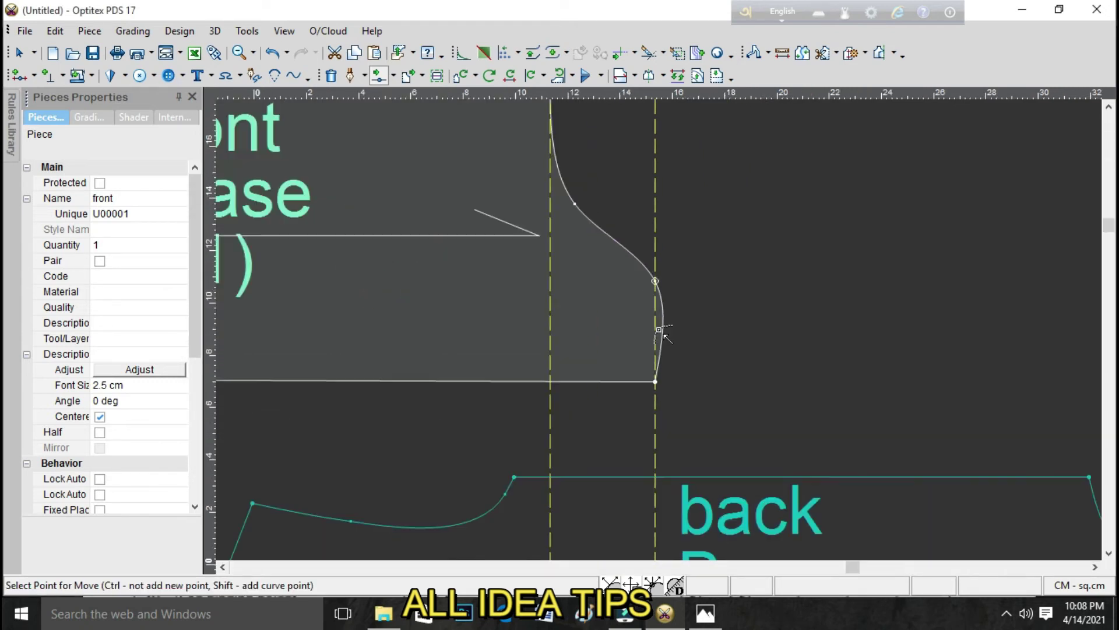
scroll(664, 328, up, 2)
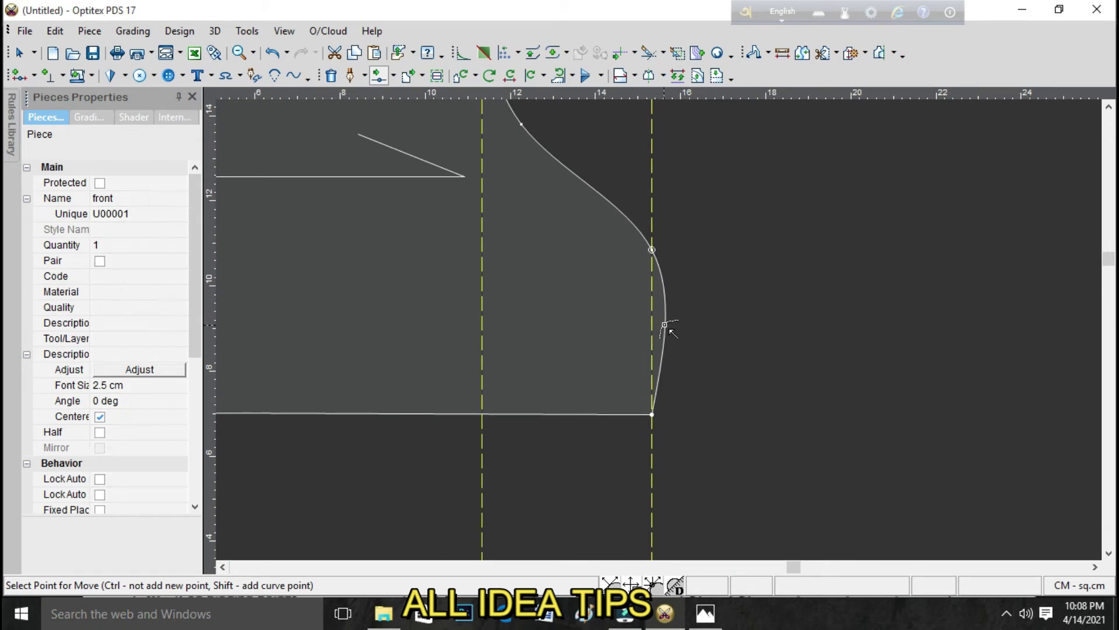
click(664, 323)
click(653, 324)
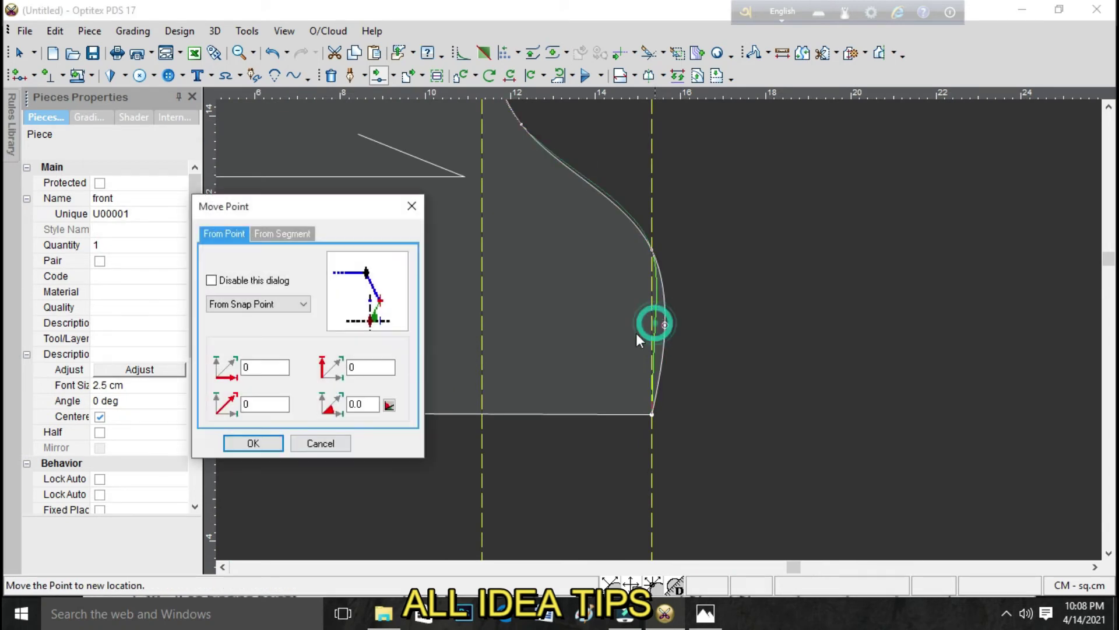
click(266, 436)
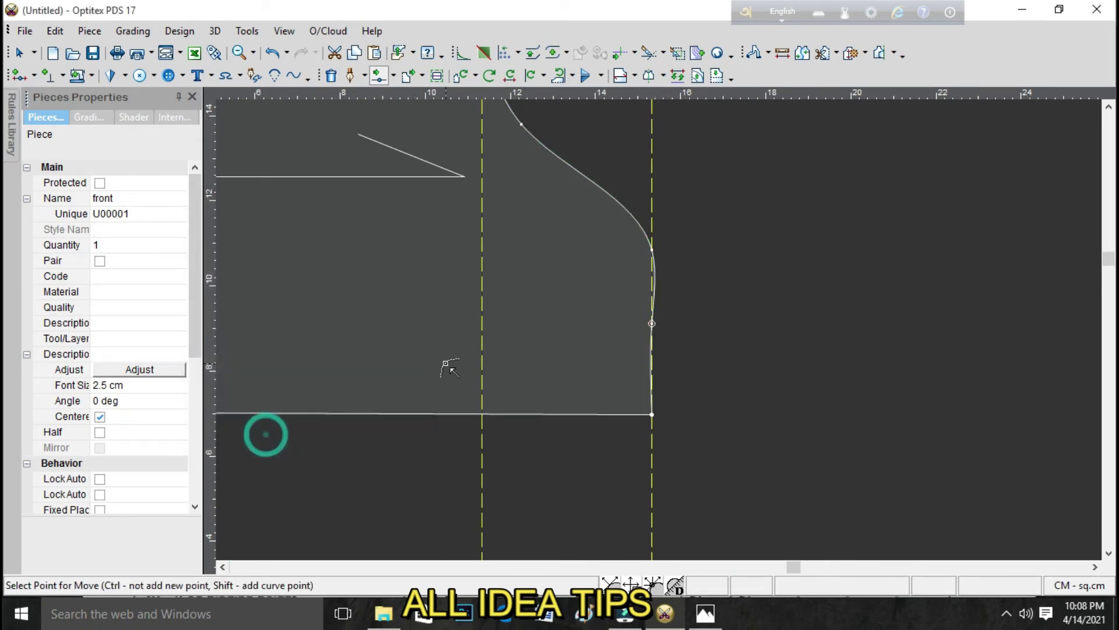
click(652, 251)
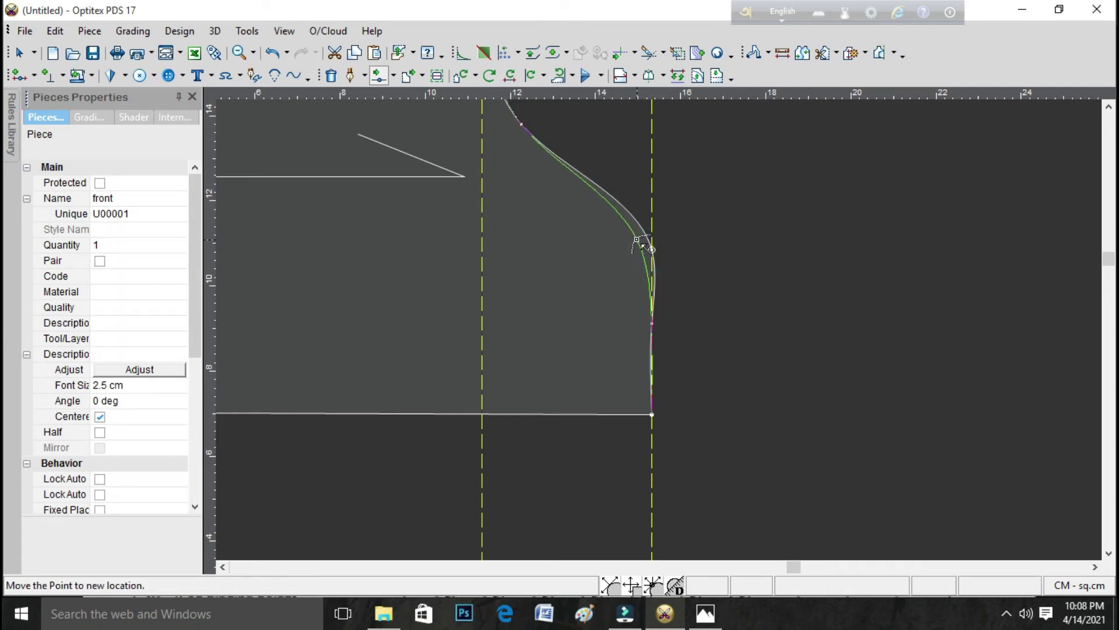
click(649, 247)
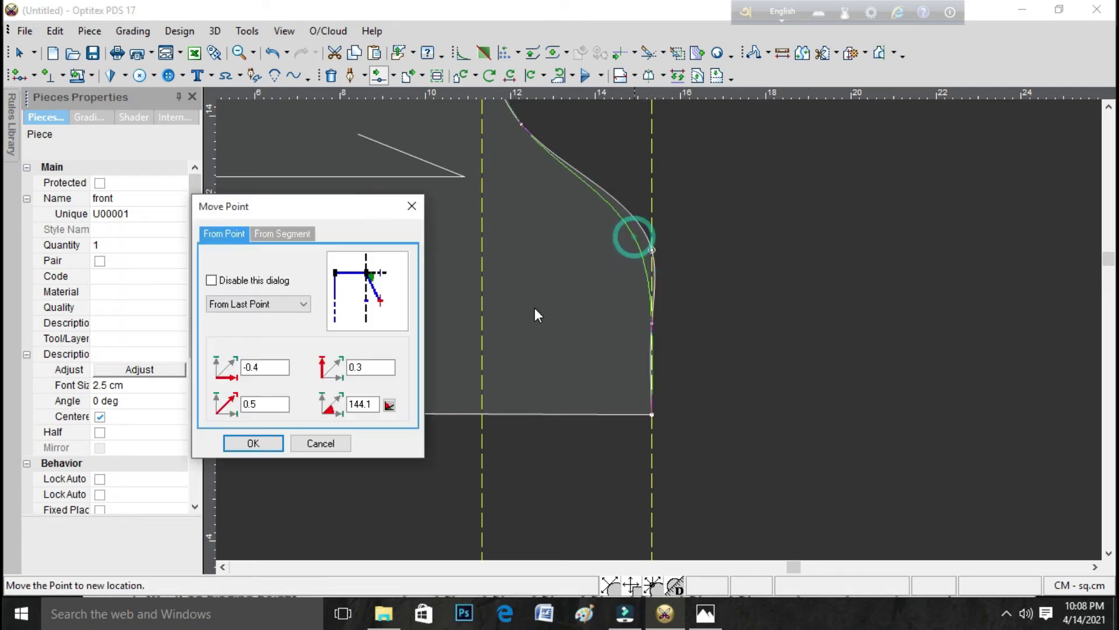
click(275, 438)
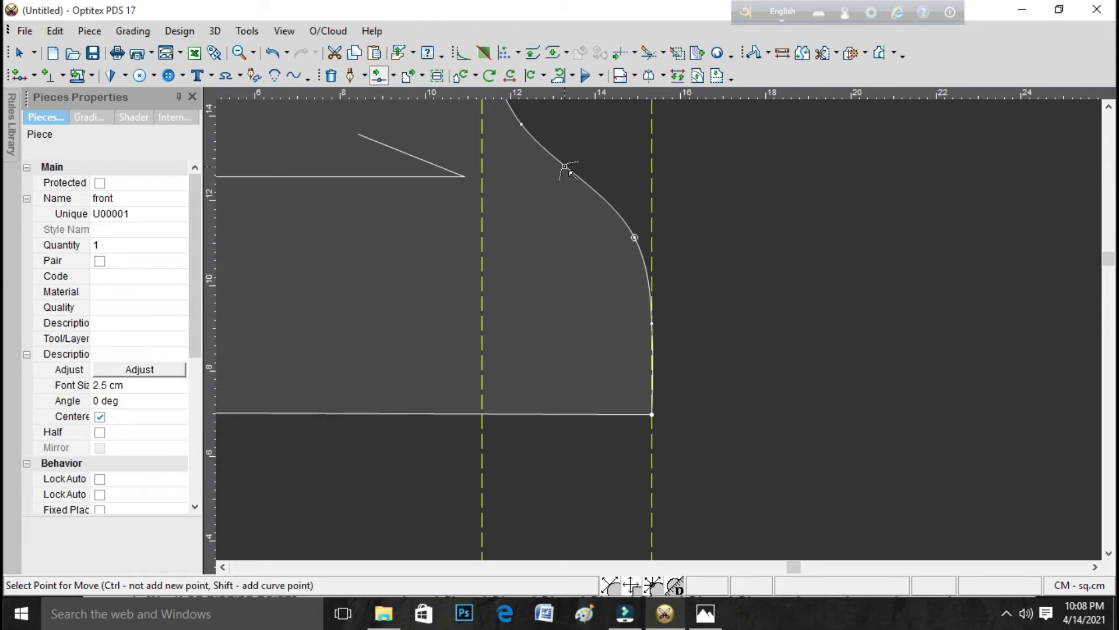
Fine-tune two more curve points to smooth the front piece's S-curve.
middle_drag(564, 170, 664, 337)
scroll(668, 344, down, 3)
scroll(662, 350, up, 2)
scroll(660, 355, up, 1)
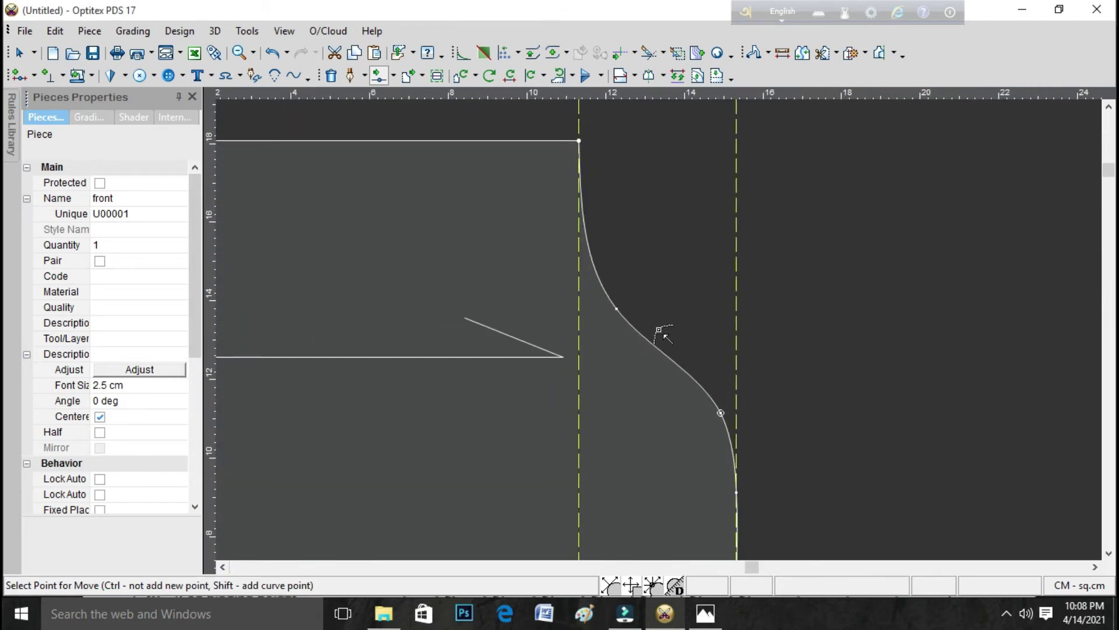
scroll(657, 358, up, 1)
scroll(662, 333, up, 1)
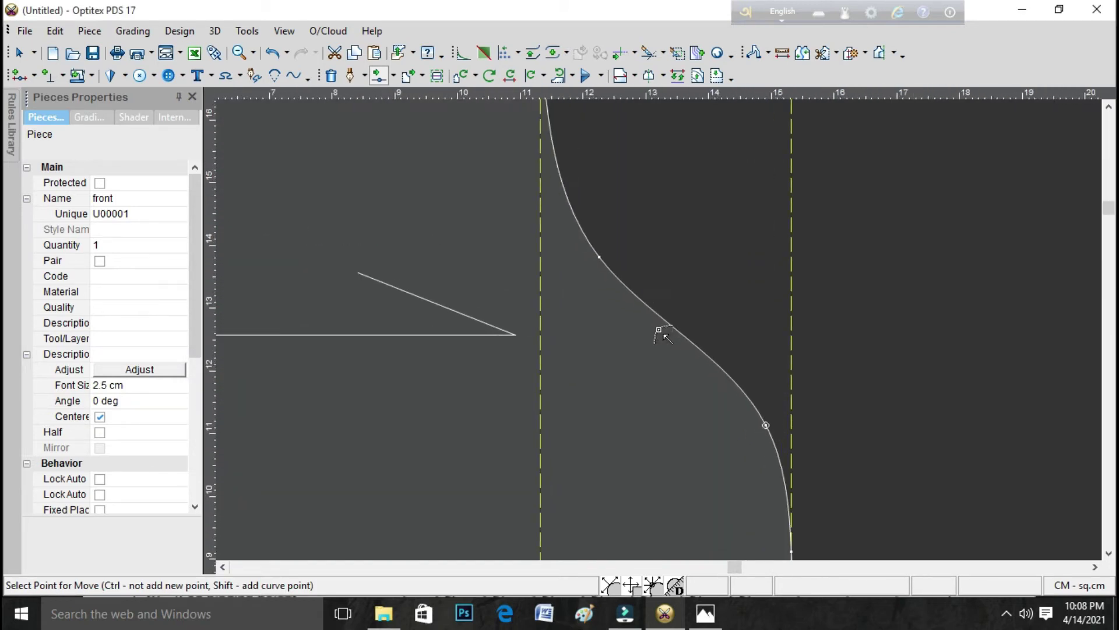
click(675, 329)
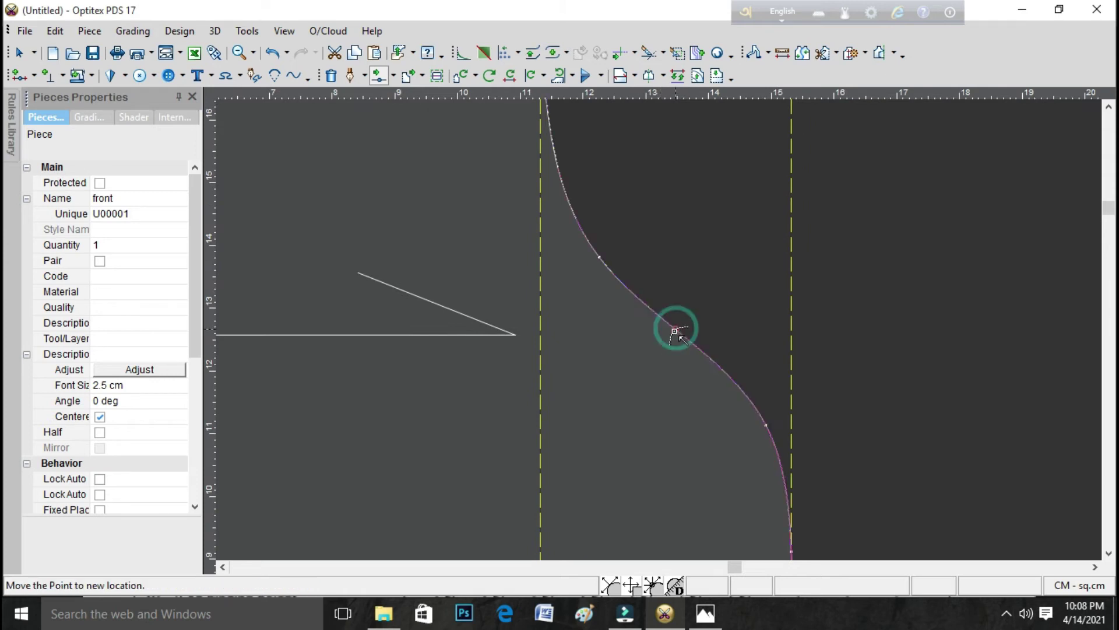
click(670, 332)
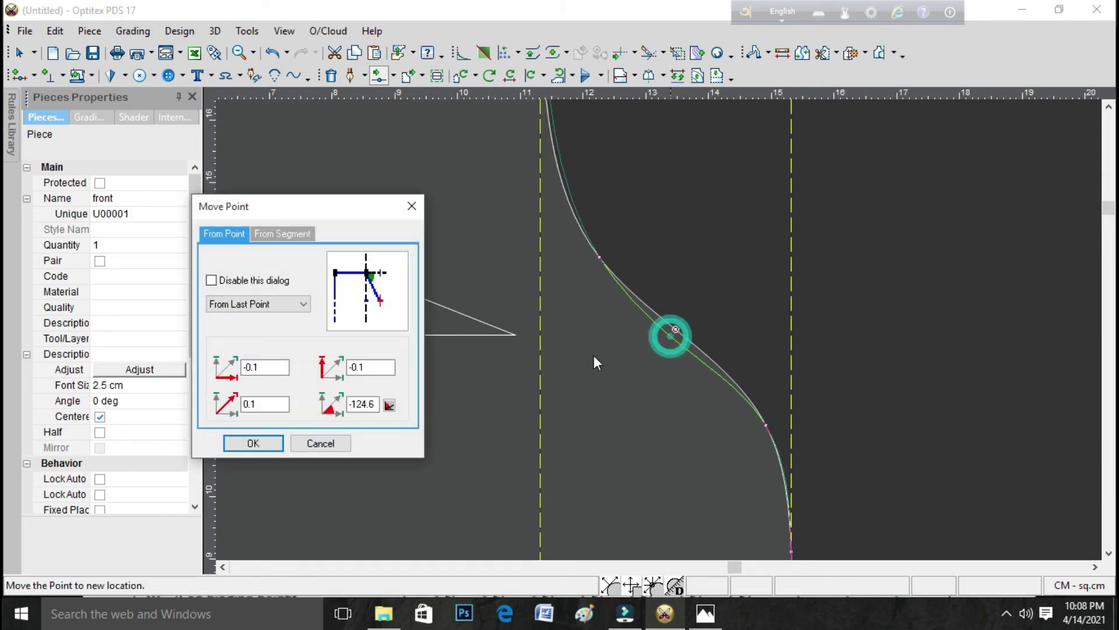
click(253, 443)
scroll(662, 330, down, 1)
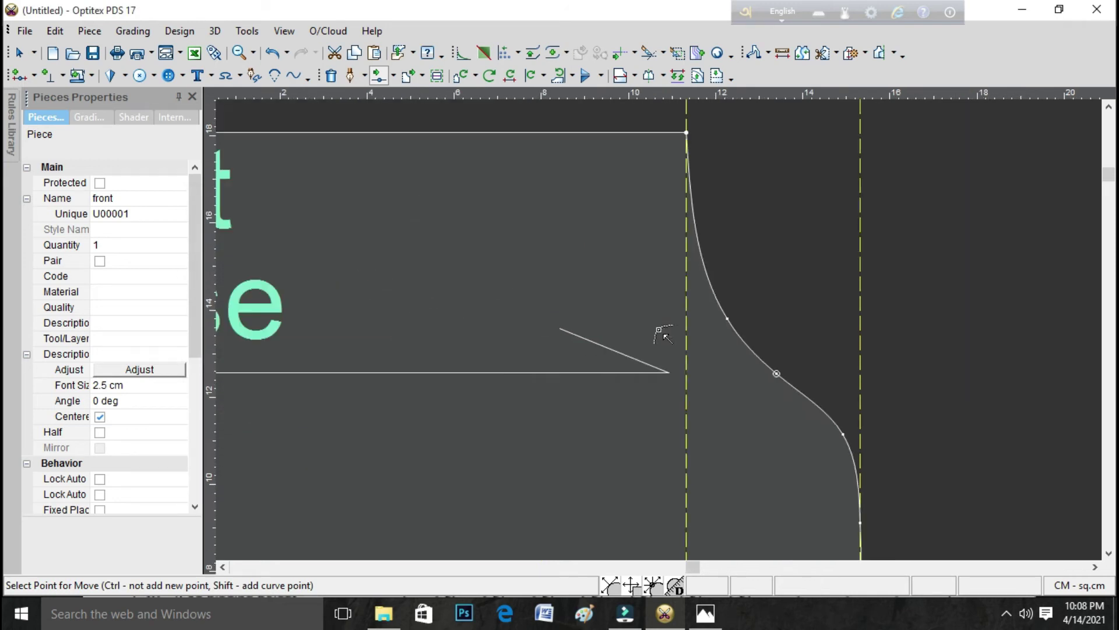
click(728, 318)
click(701, 278)
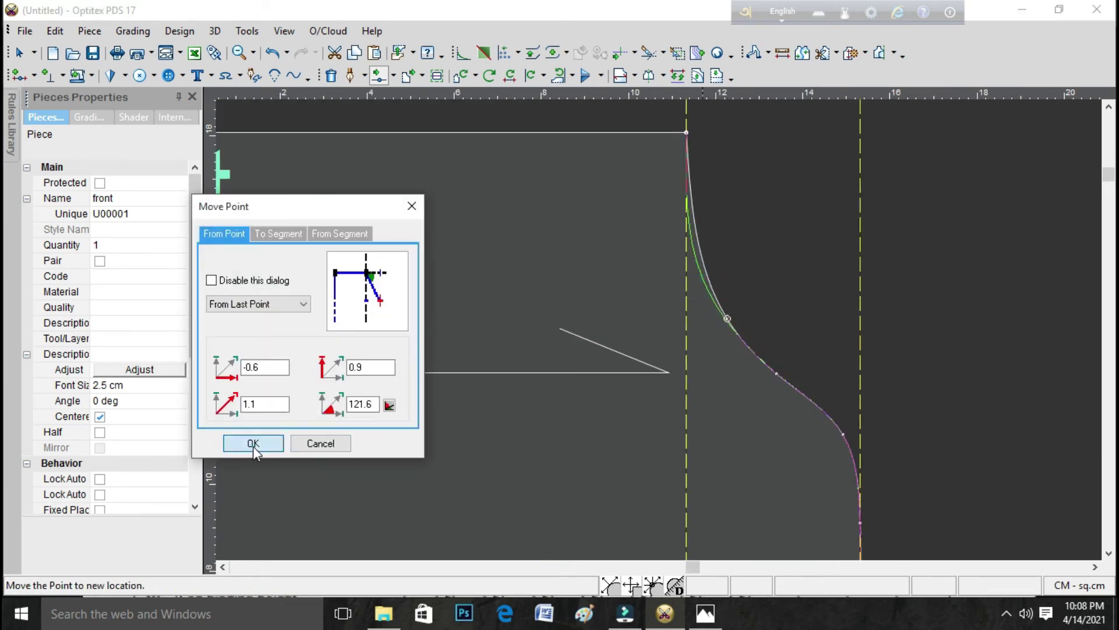
click(253, 443)
scroll(659, 355, down, 1)
scroll(667, 339, down, 1)
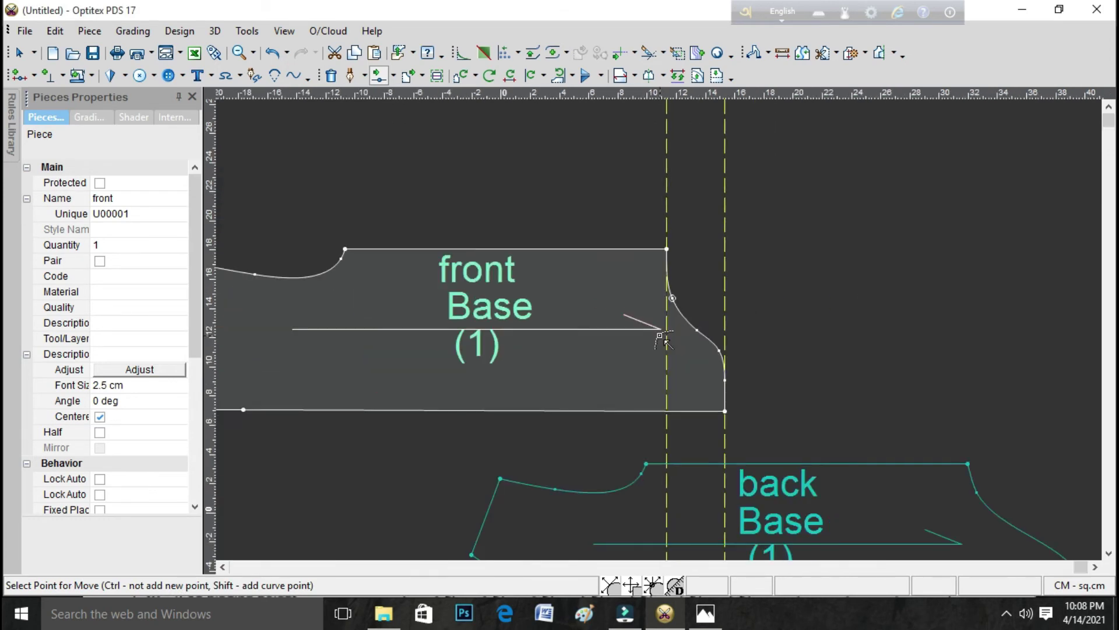
scroll(769, 417, down, 1)
scroll(755, 423, down, 1)
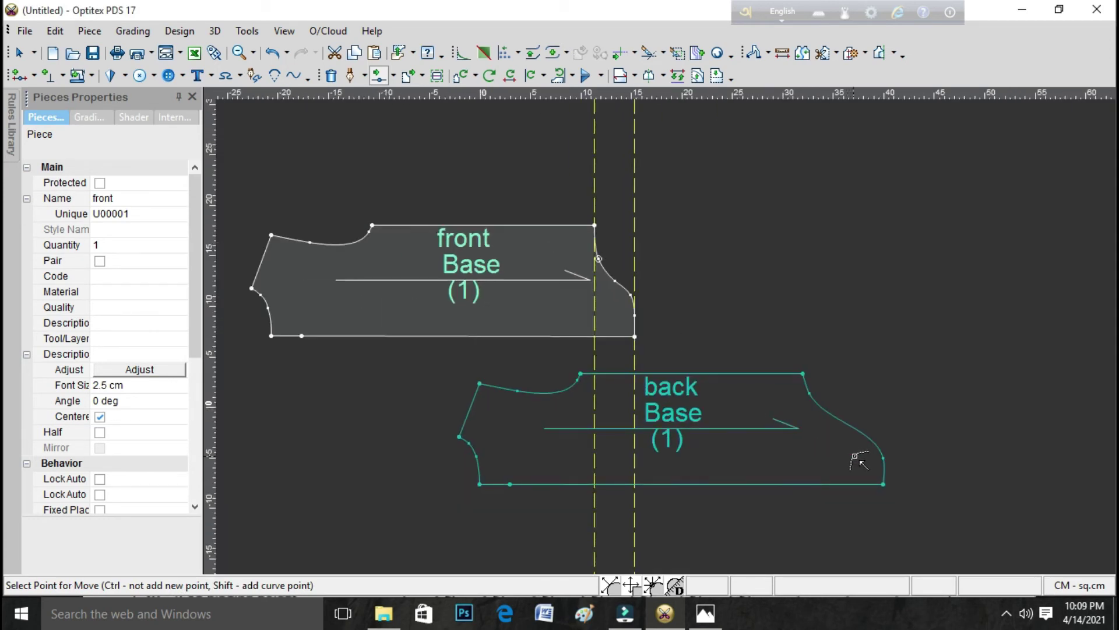
Shift the back piece's bottom-right corner 4 cm horizontally and 0 cm vertically.
right_click(787, 224)
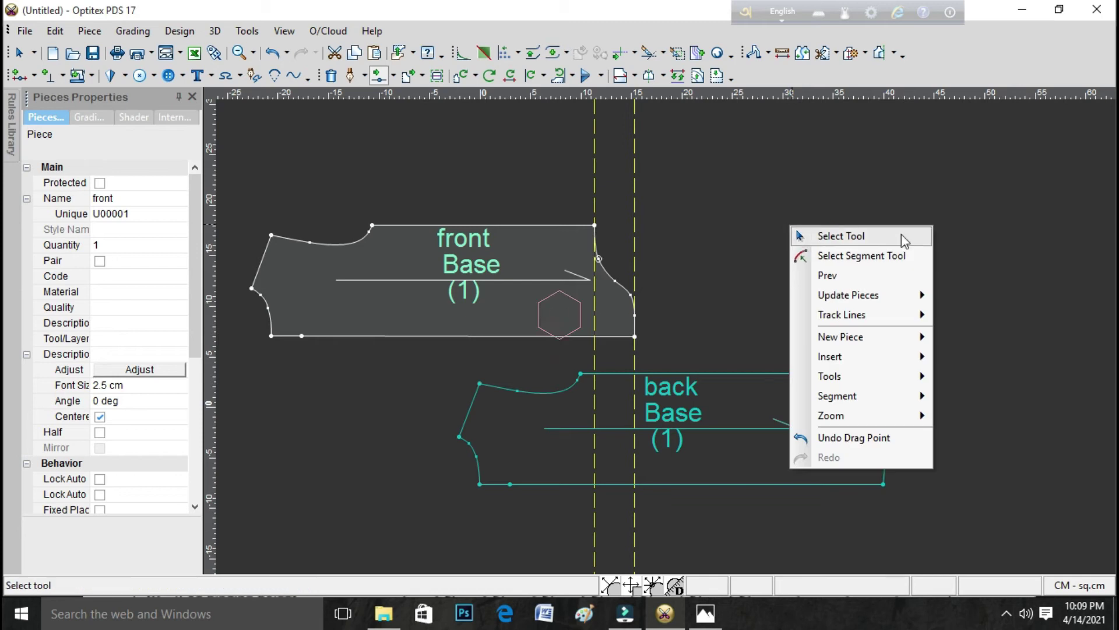
click(900, 235)
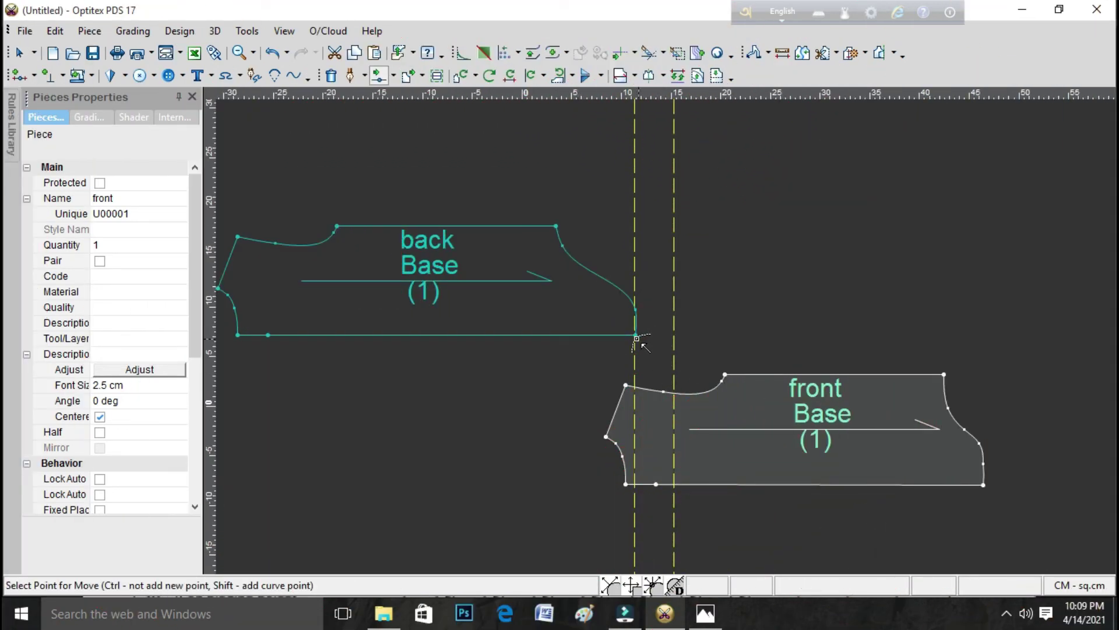
click(674, 336)
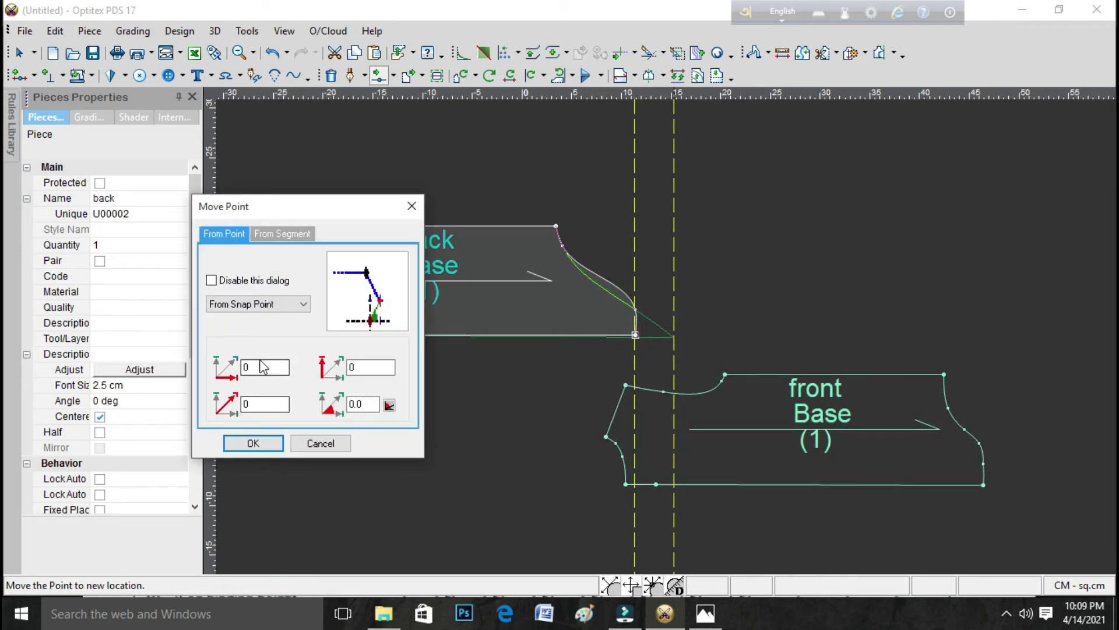
click(249, 367)
double_click(249, 368)
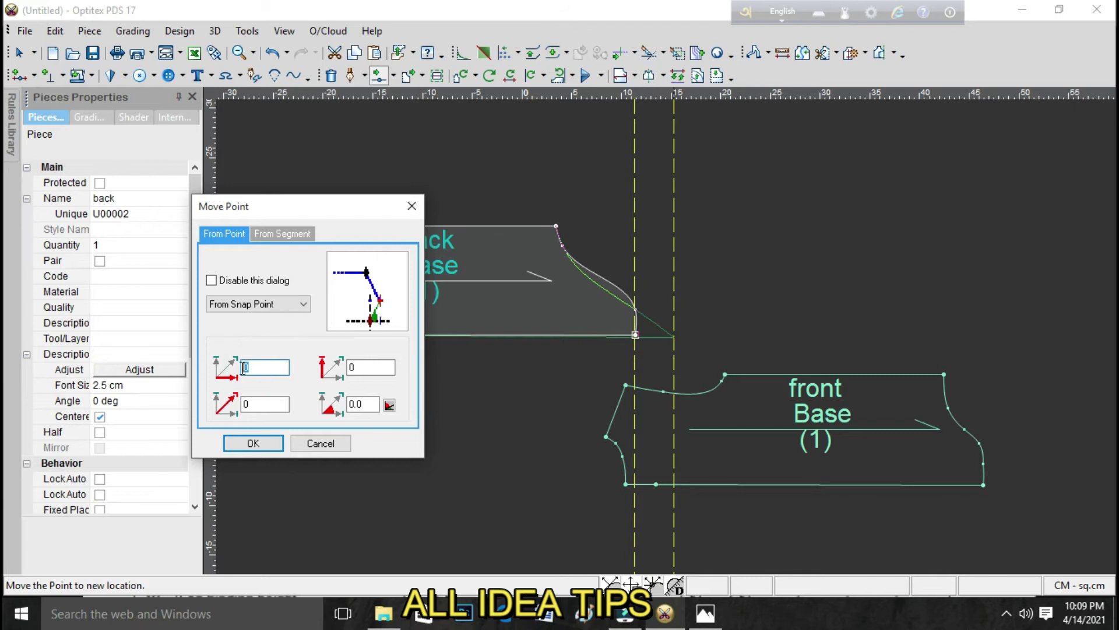
text(4)
key(Return)
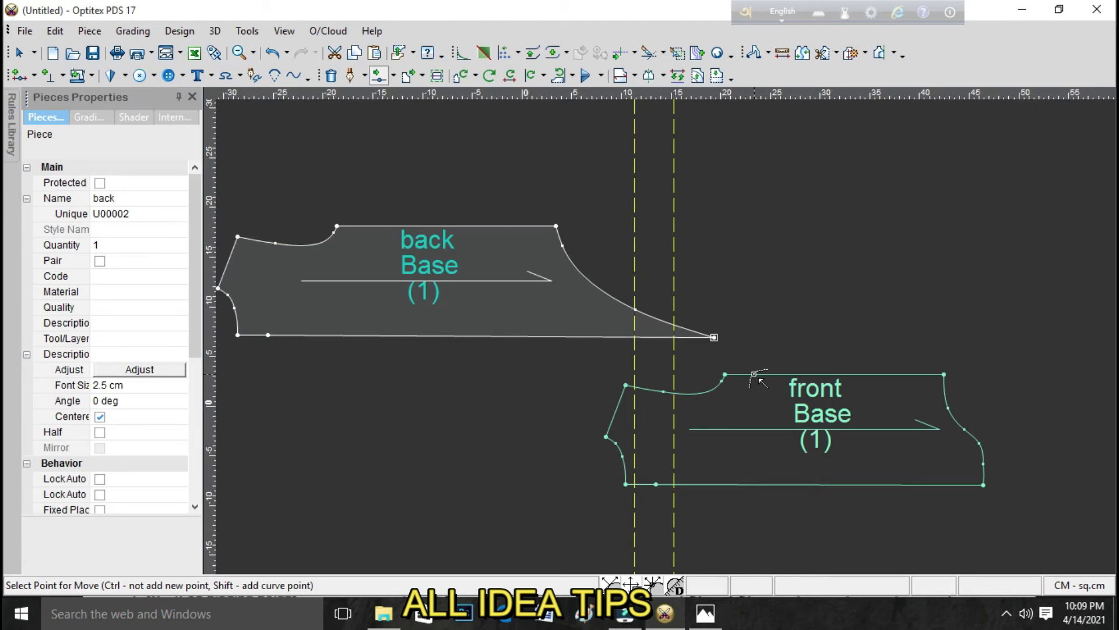
key(ctrl+z)
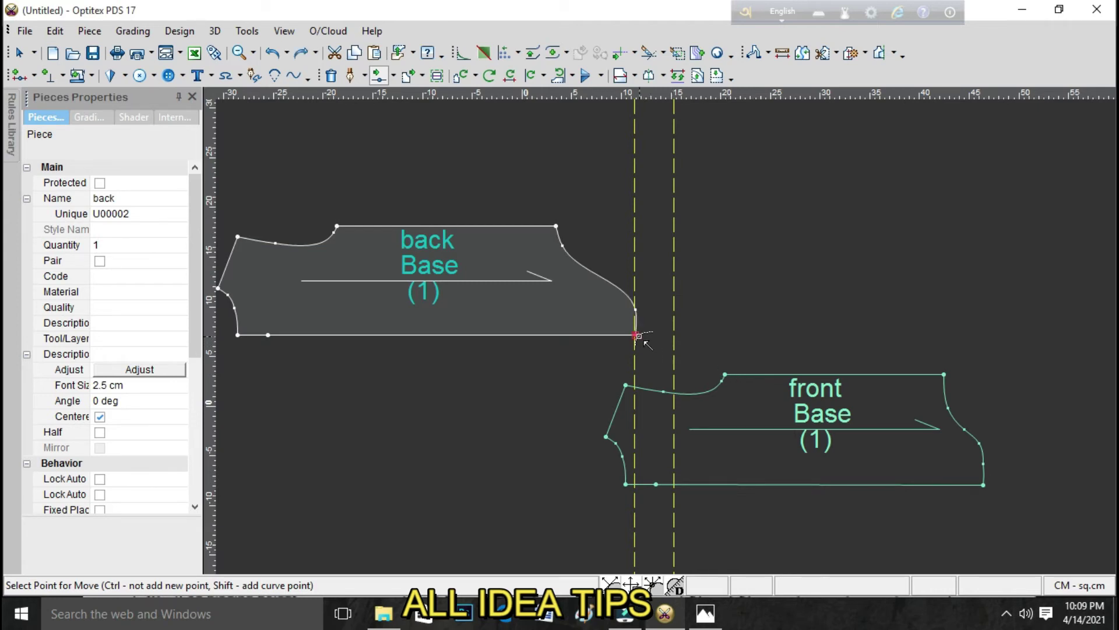
click(637, 335)
click(655, 336)
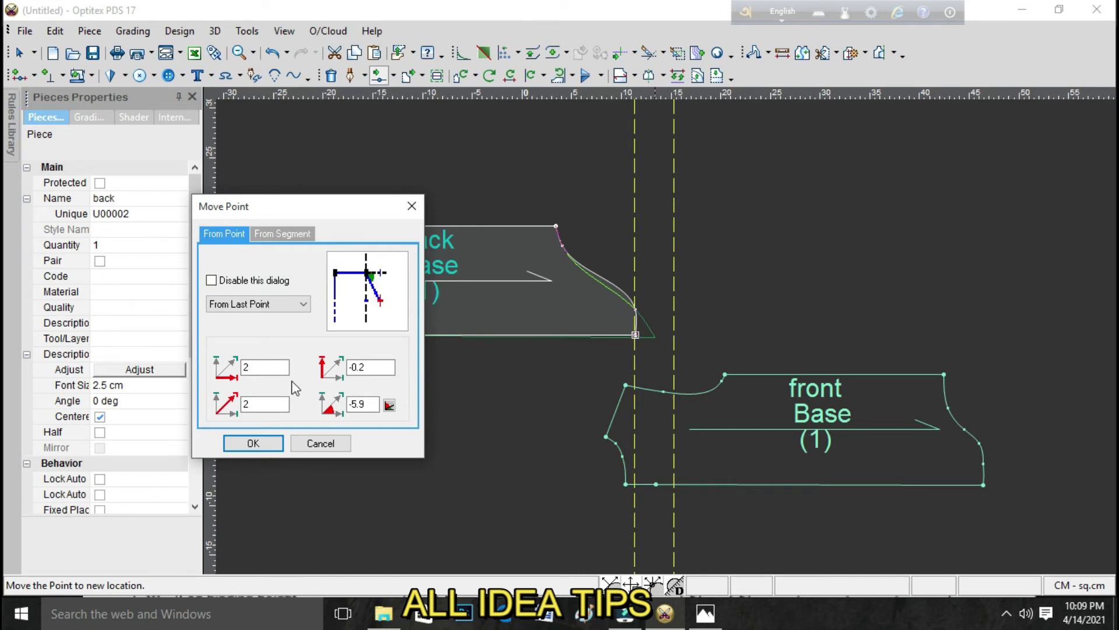
click(259, 366)
text(4)
drag(377, 368, 353, 369)
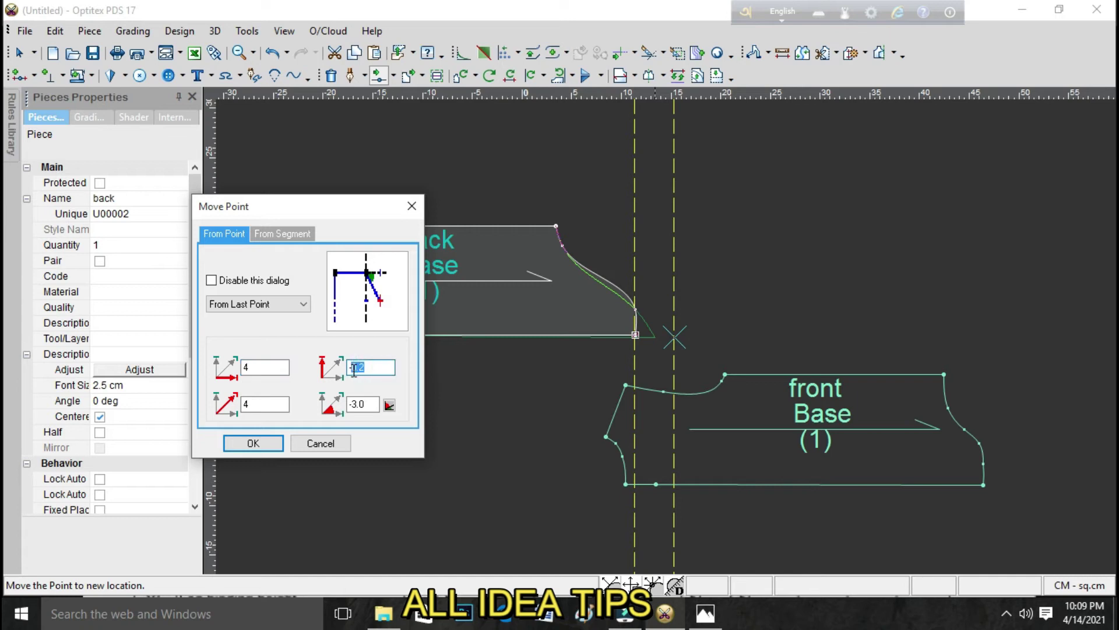
text(0)
key(Return)
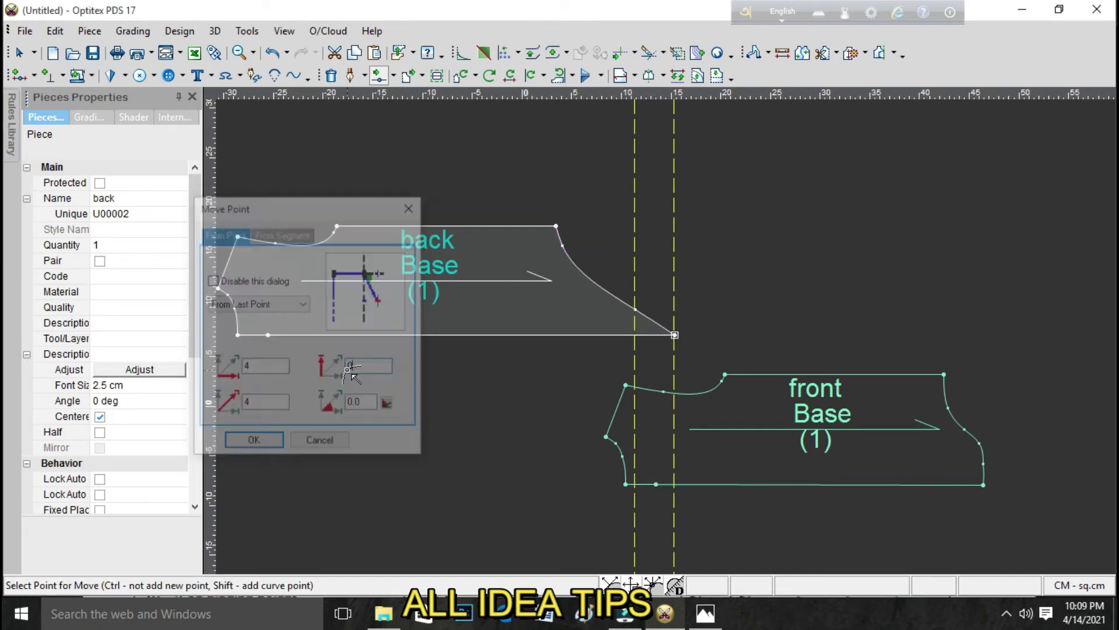
Move three curve points on the back's side edge so it flows into the new corner.
click(635, 309)
click(670, 297)
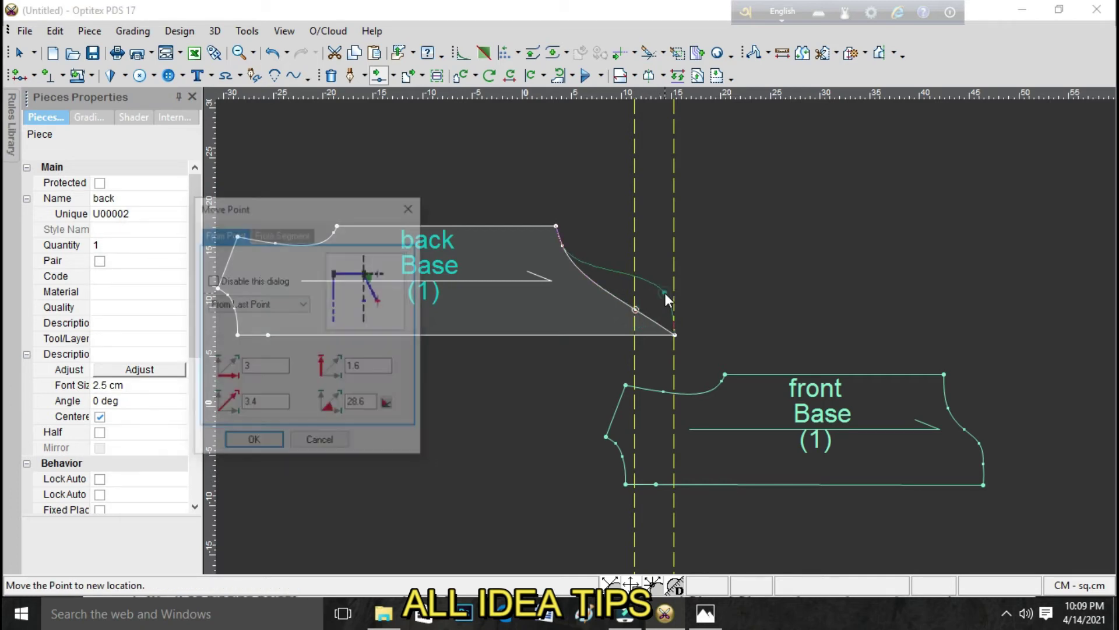
click(283, 448)
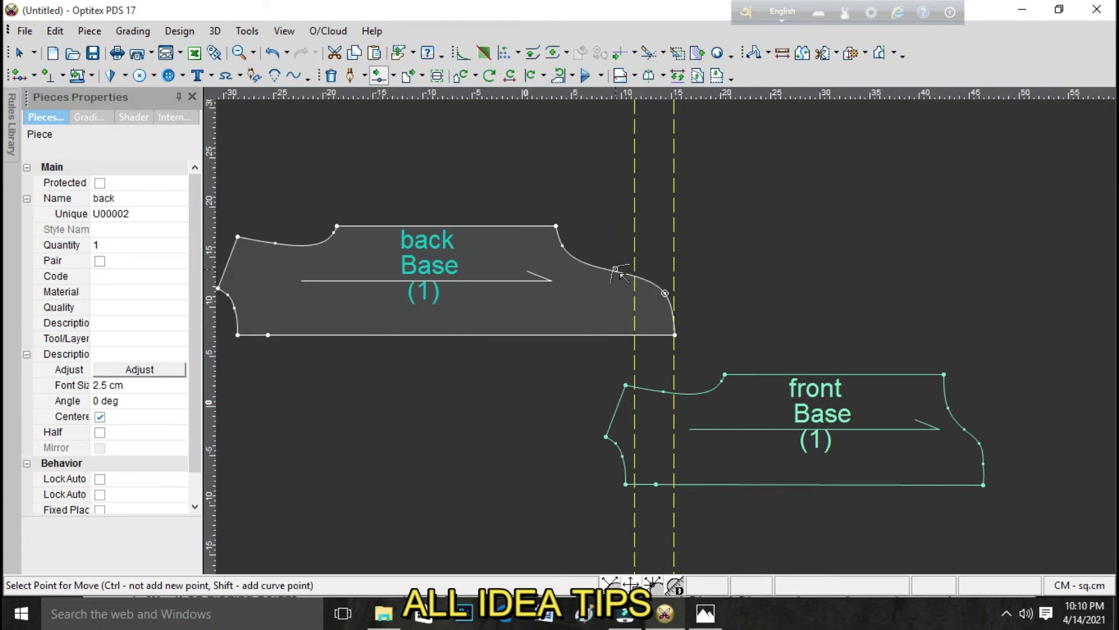
click(615, 271)
click(620, 282)
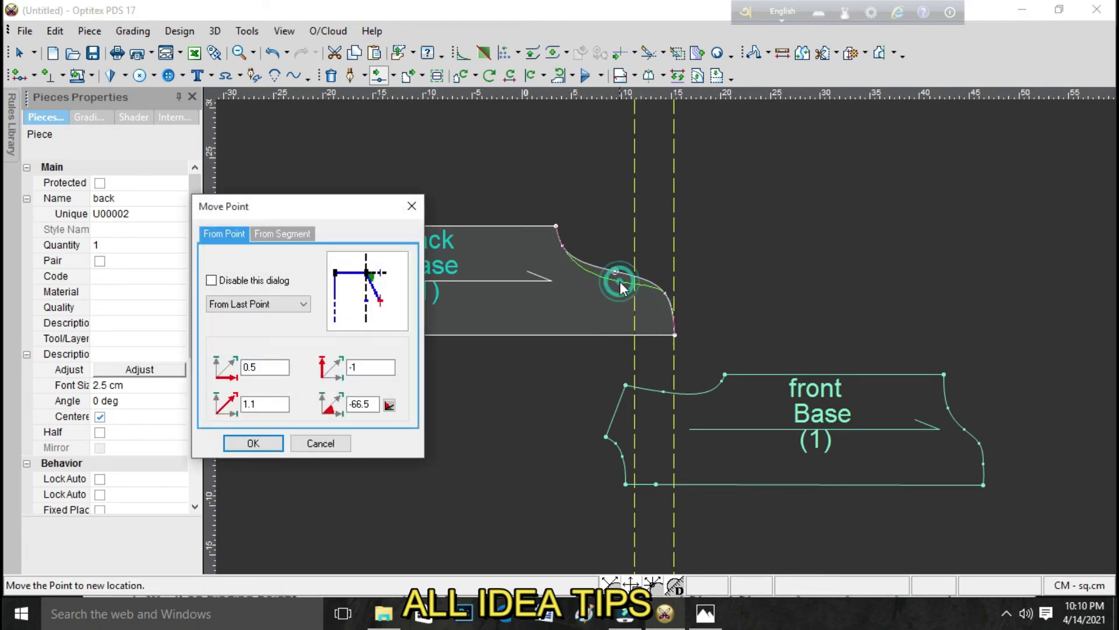
click(256, 444)
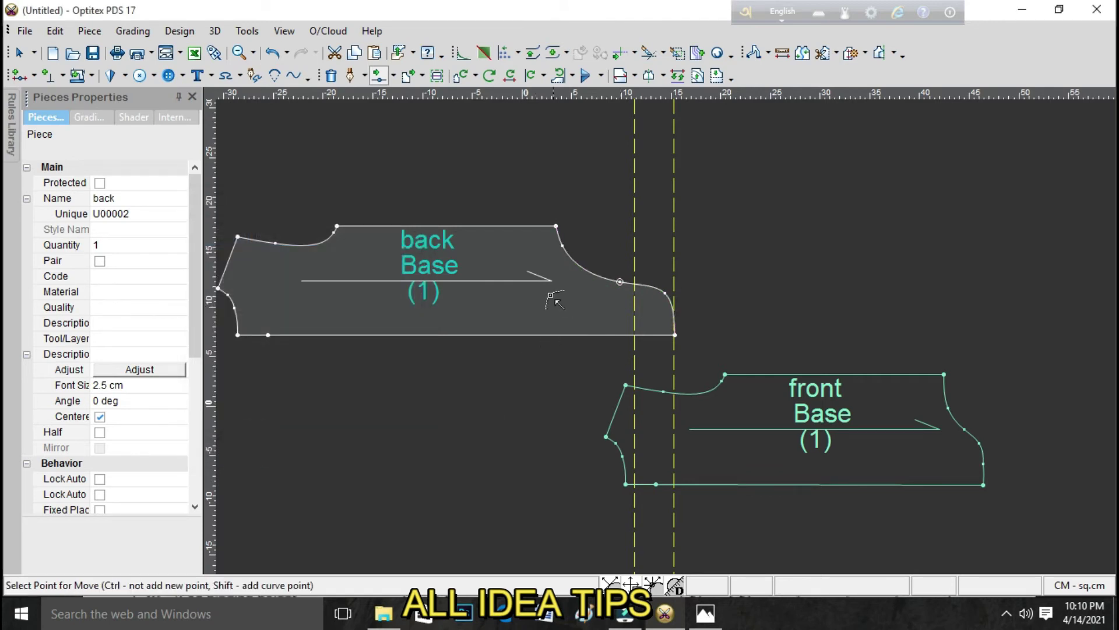
click(583, 266)
click(592, 259)
click(263, 446)
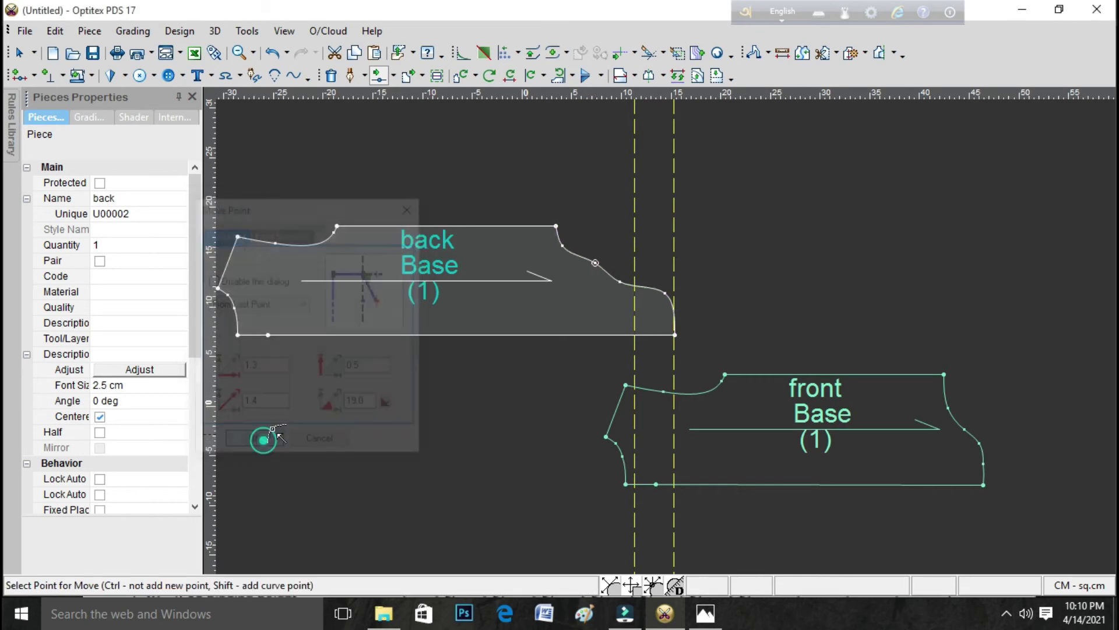
Nudge the first two points on the back piece's right curved edge to new positions.
scroll(660, 330, up, 2)
scroll(660, 330, up, 1)
scroll(660, 330, down, 1)
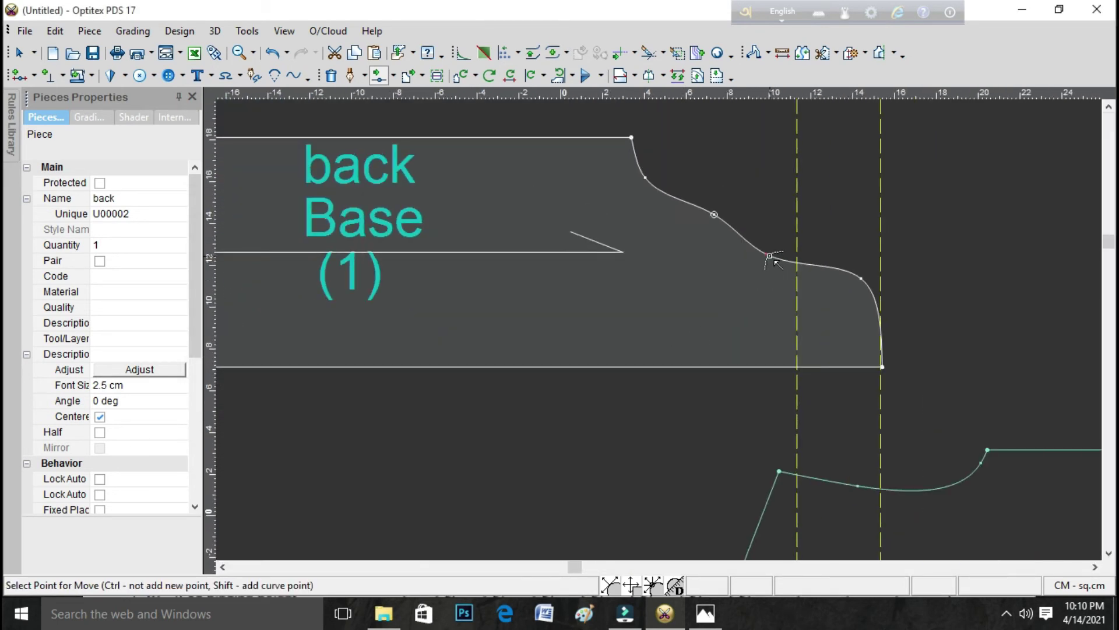
drag(769, 256, 770, 262)
right_click(771, 262)
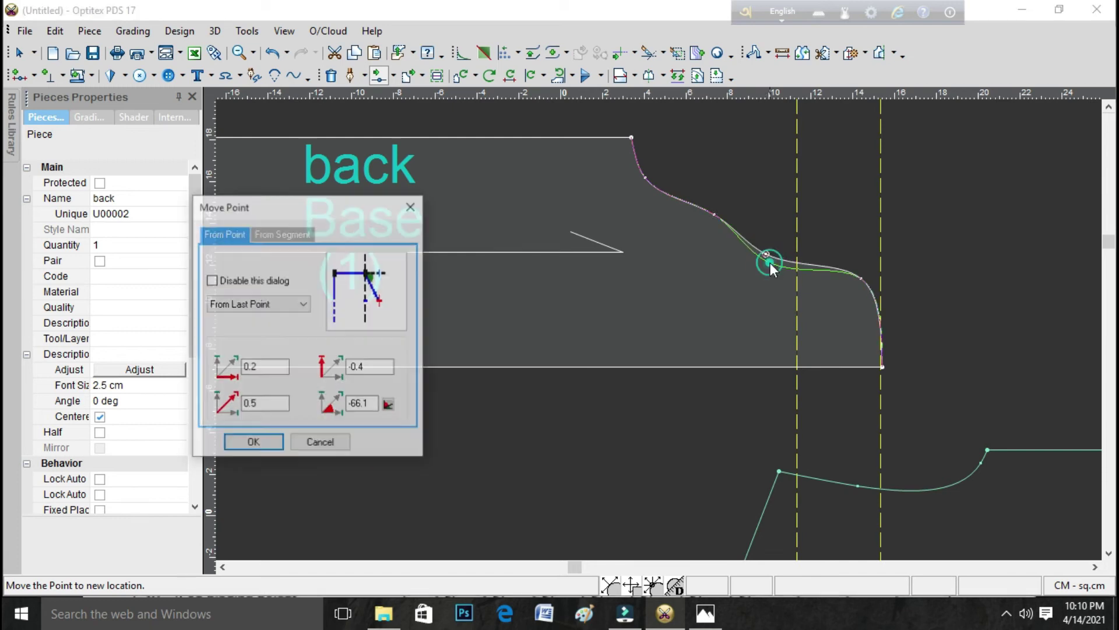
click(266, 442)
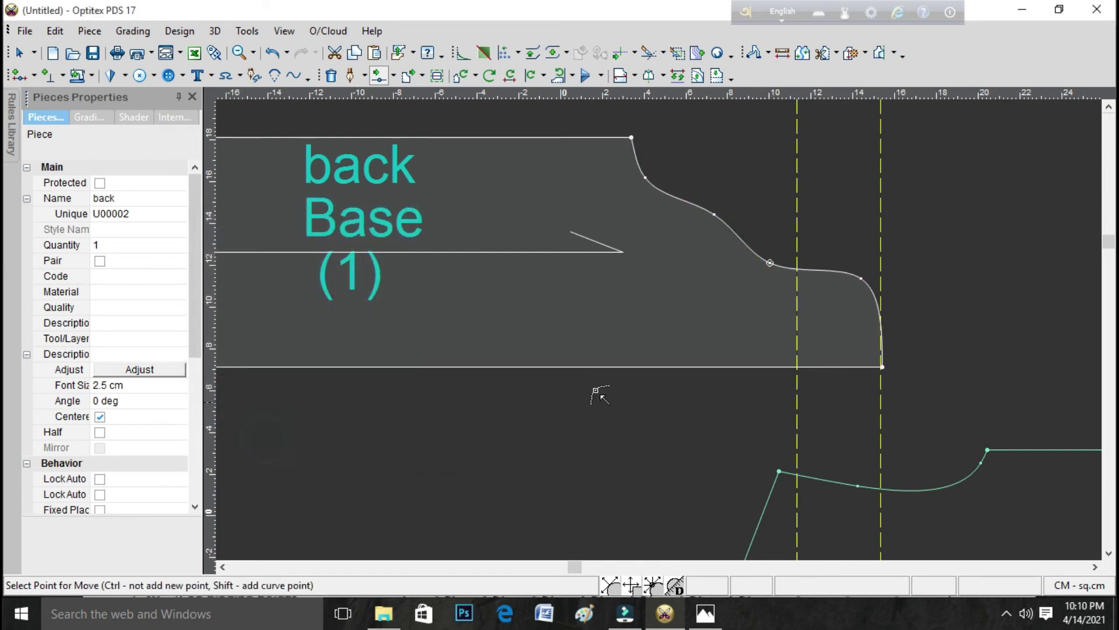
click(863, 278)
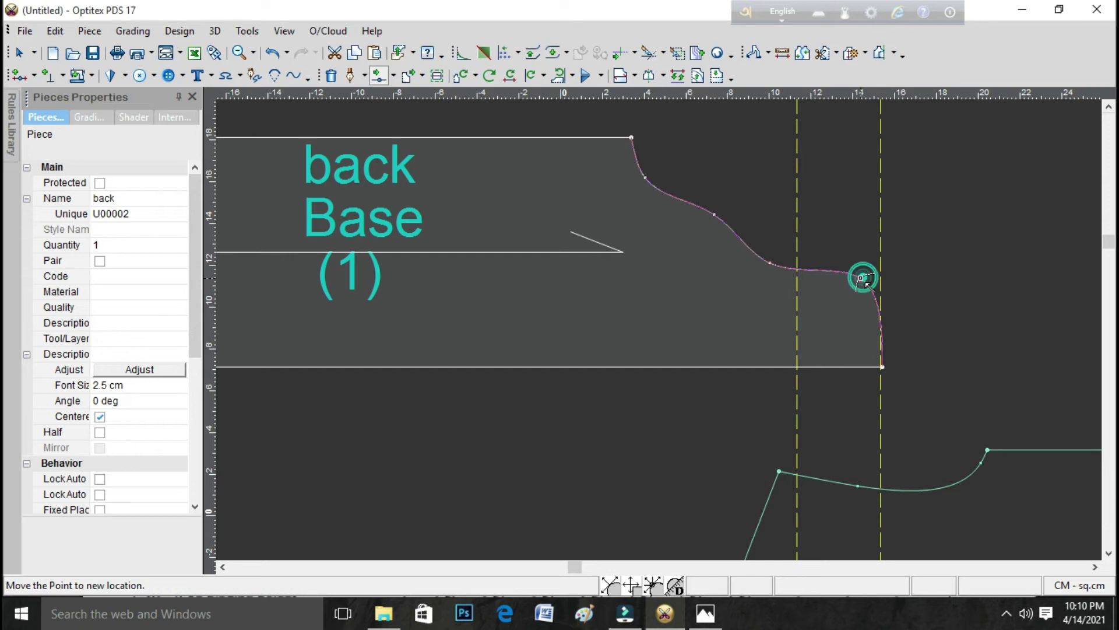
right_click(876, 286)
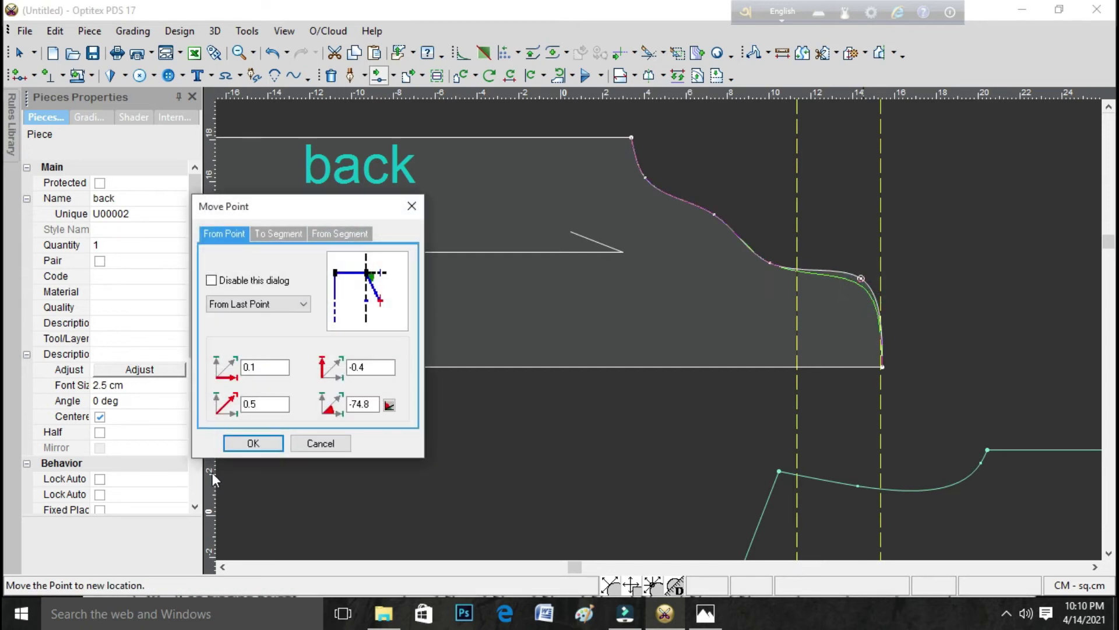
click(255, 449)
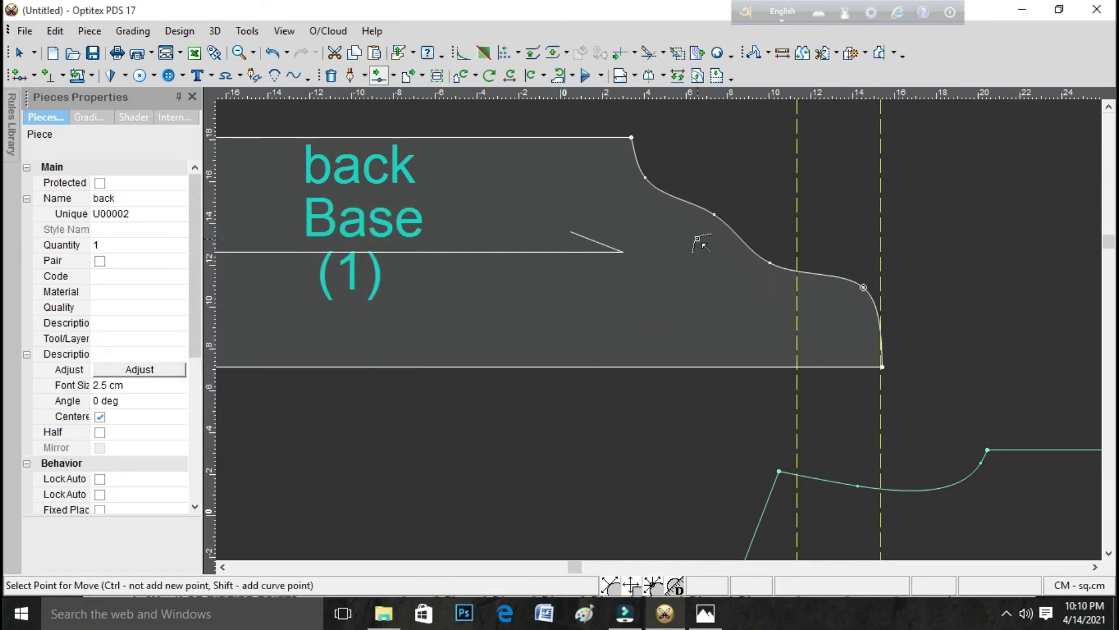
Reposition three more points along the upper part of the back curve.
click(714, 214)
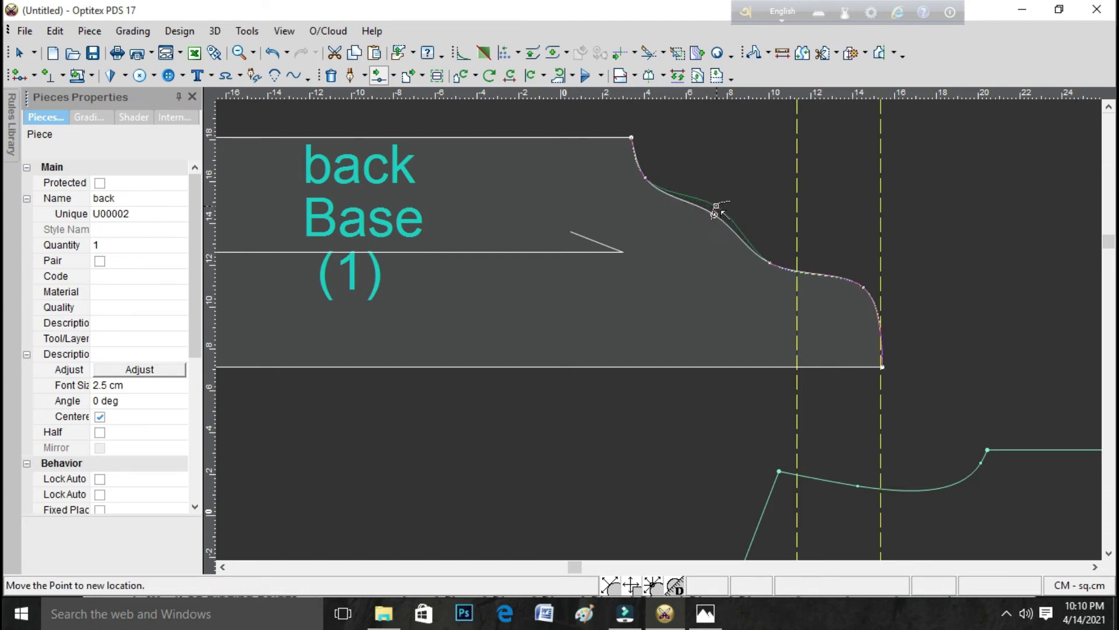
click(716, 207)
click(247, 444)
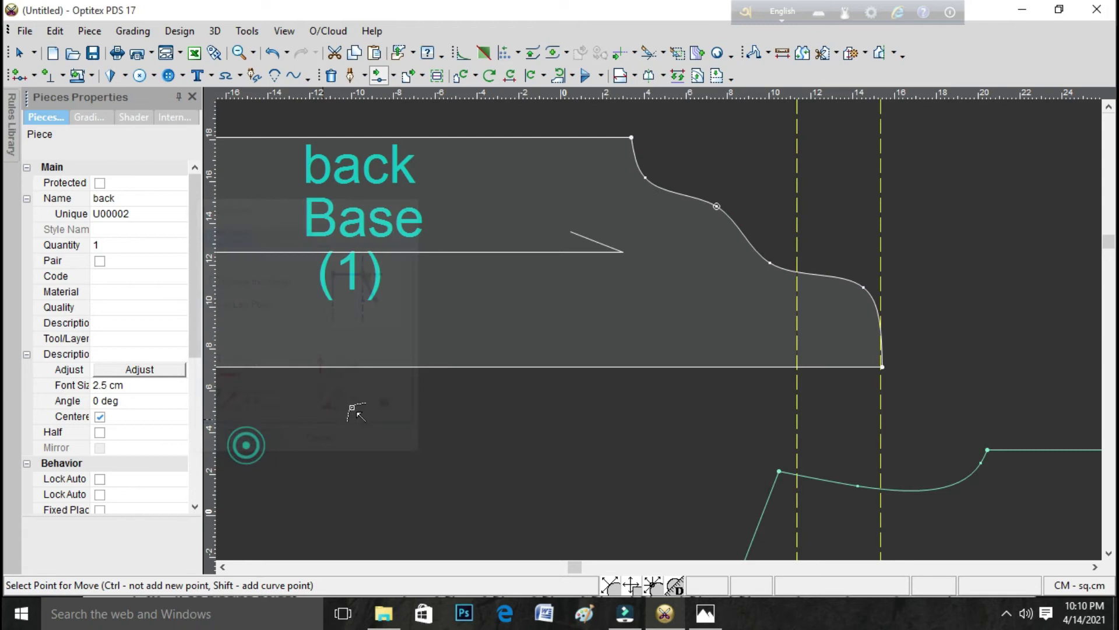
click(743, 233)
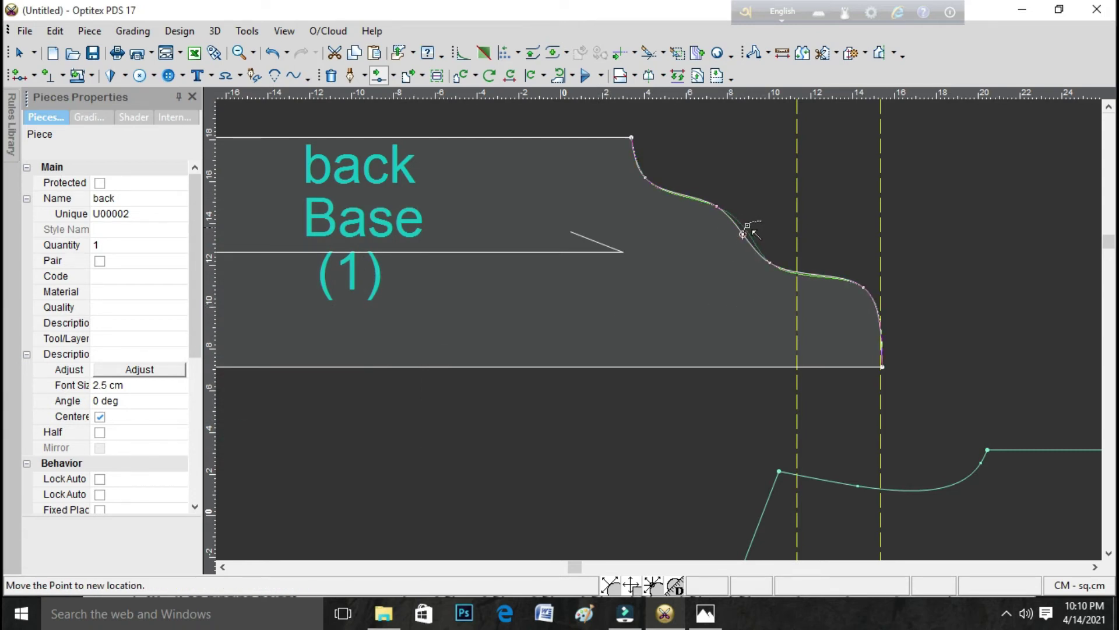
click(743, 232)
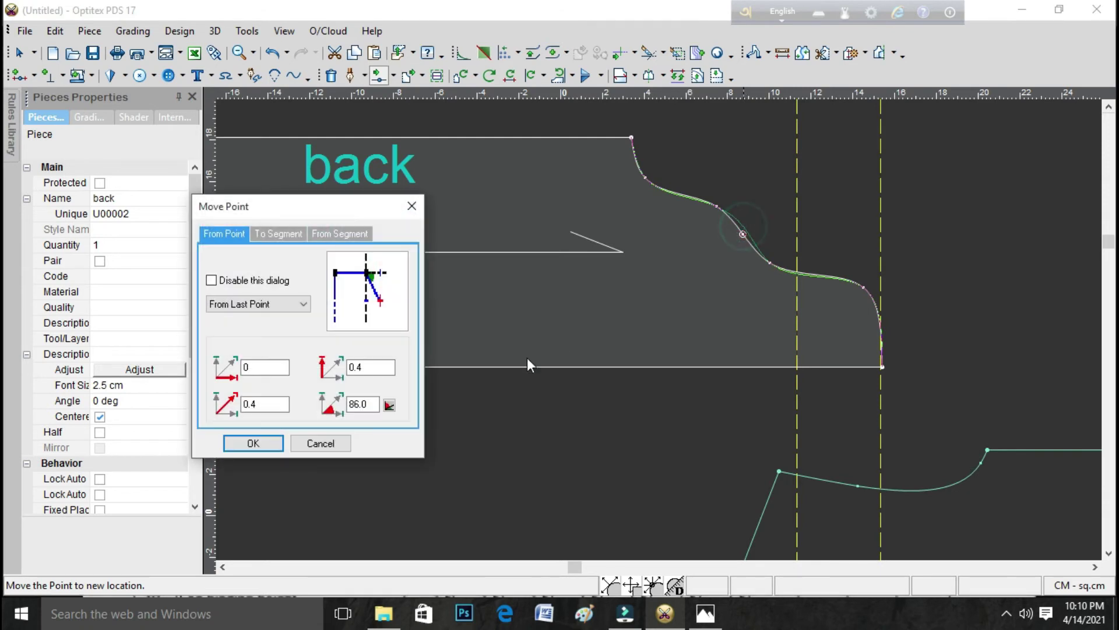
click(253, 443)
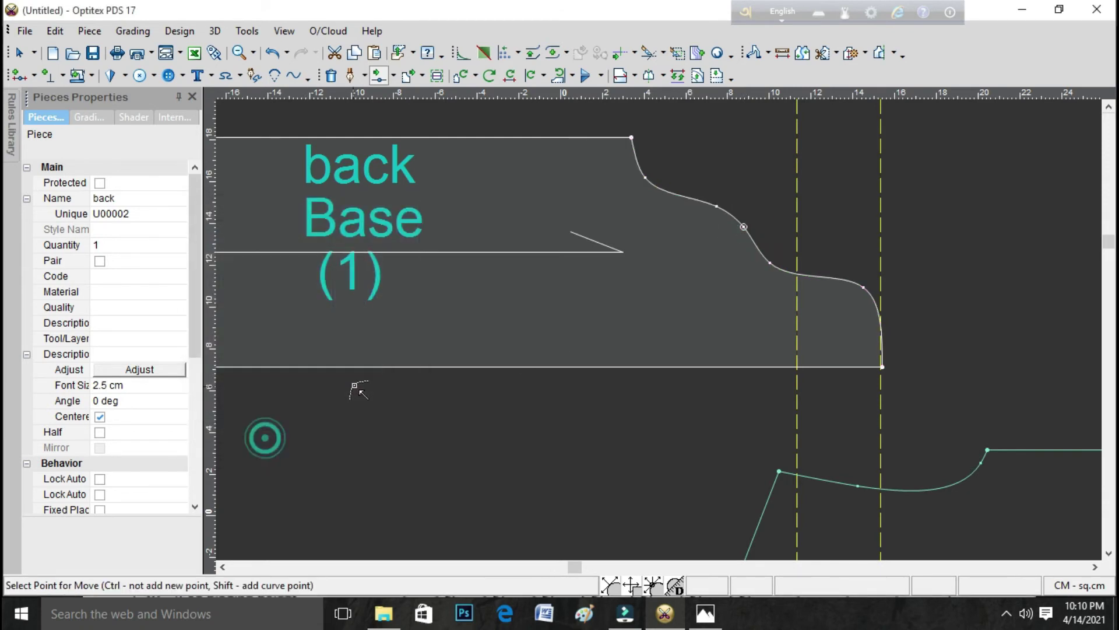
click(721, 205)
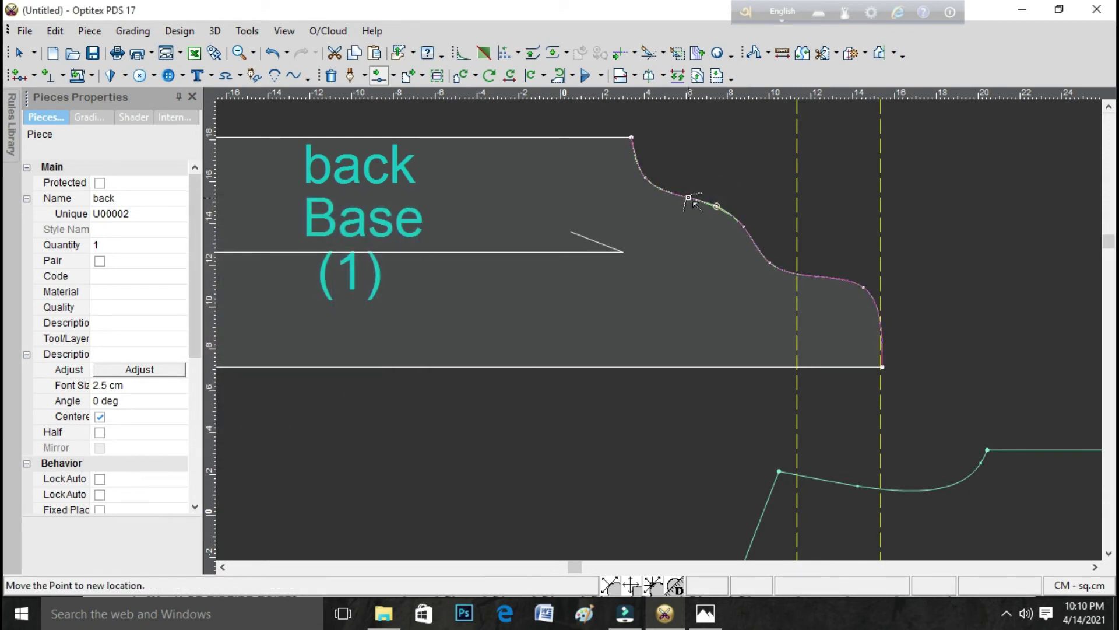
click(701, 197)
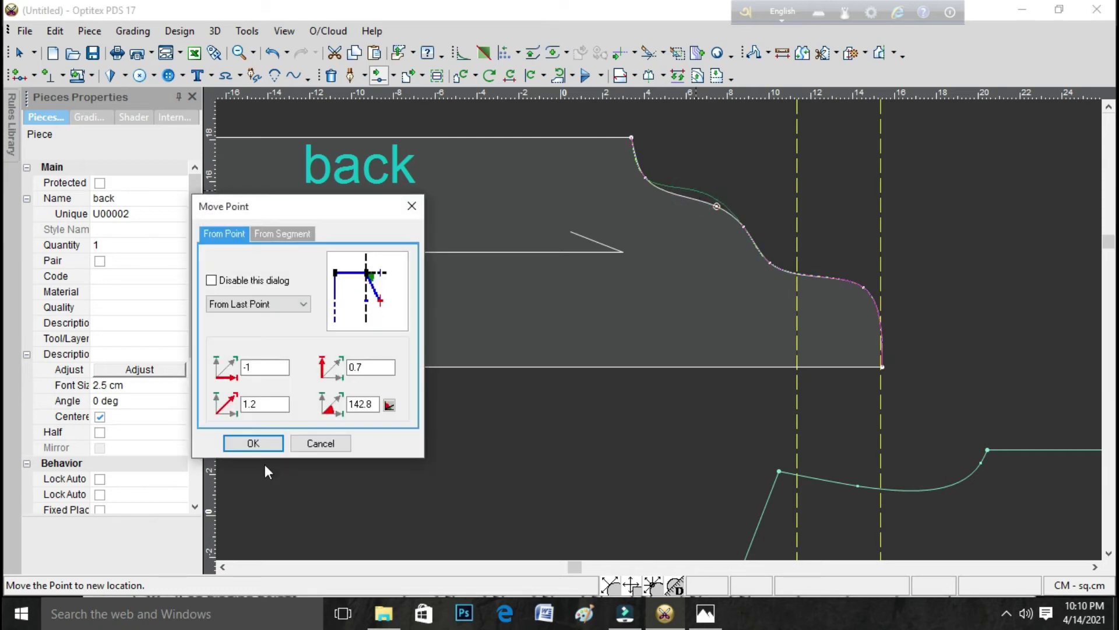
click(269, 445)
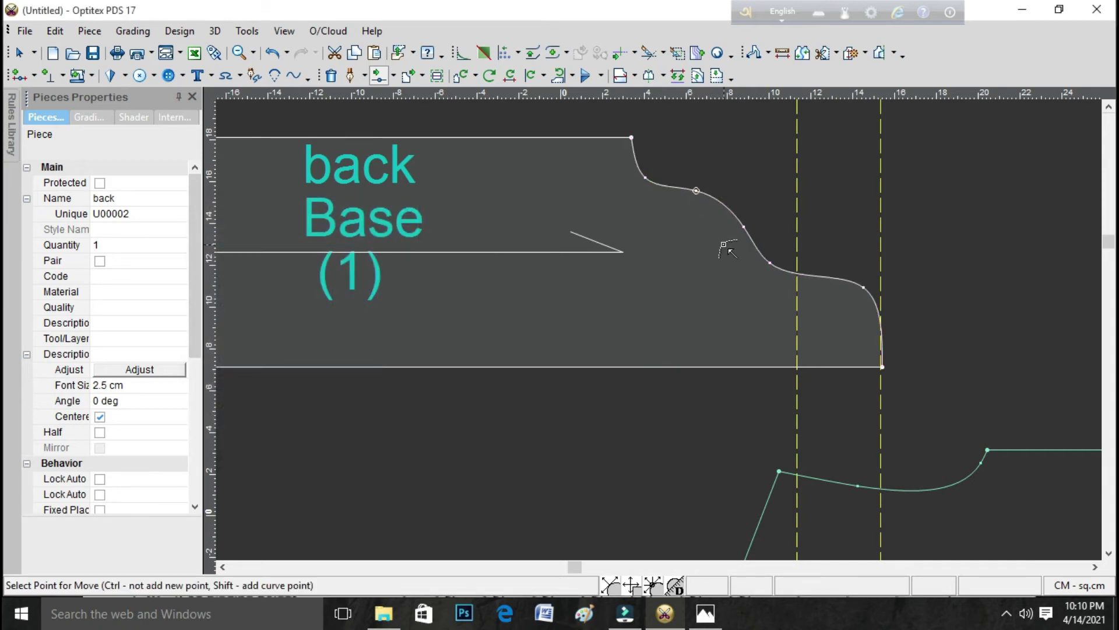
Nudge two lower back-curve points, one about 0.3 cm down, to even the S-curve.
scroll(723, 245, down, 2)
scroll(659, 337, up, 3)
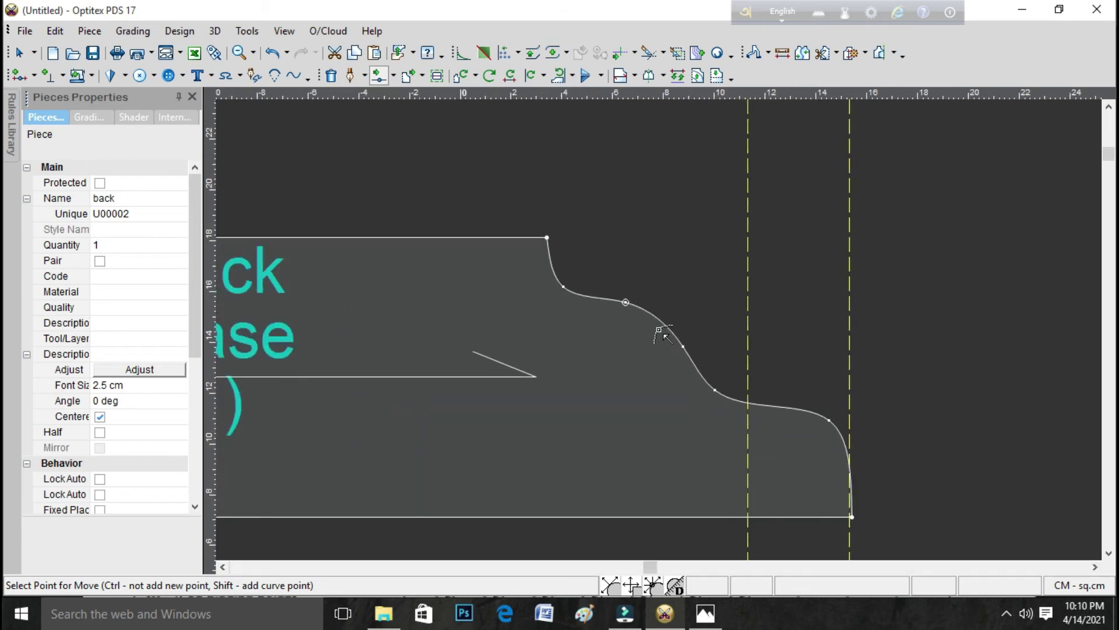
scroll(659, 327, up, 2)
click(595, 276)
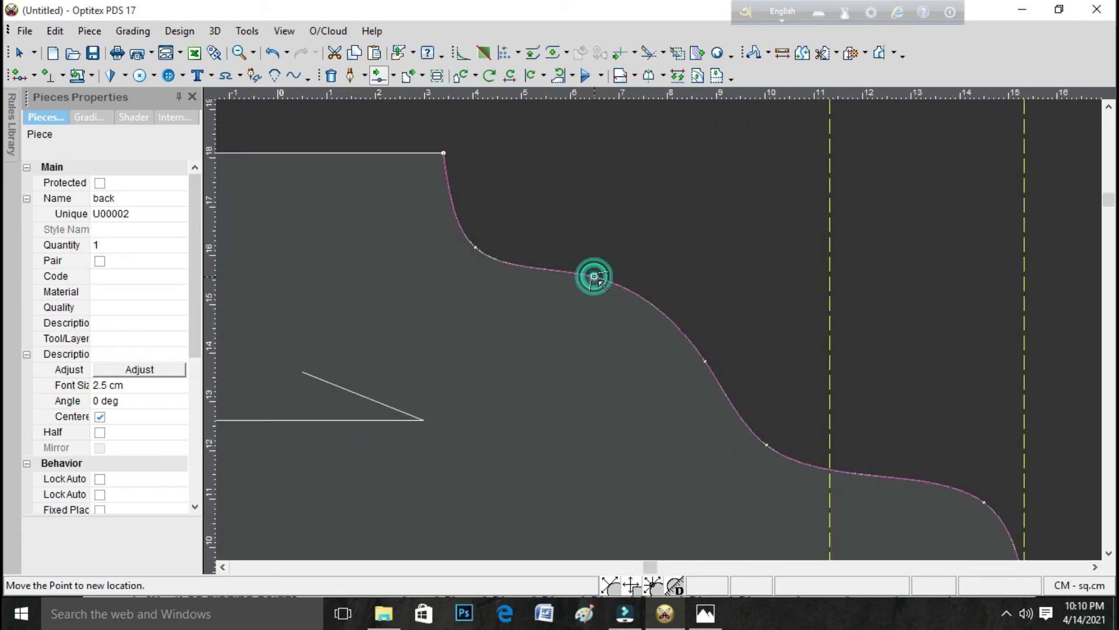
click(594, 291)
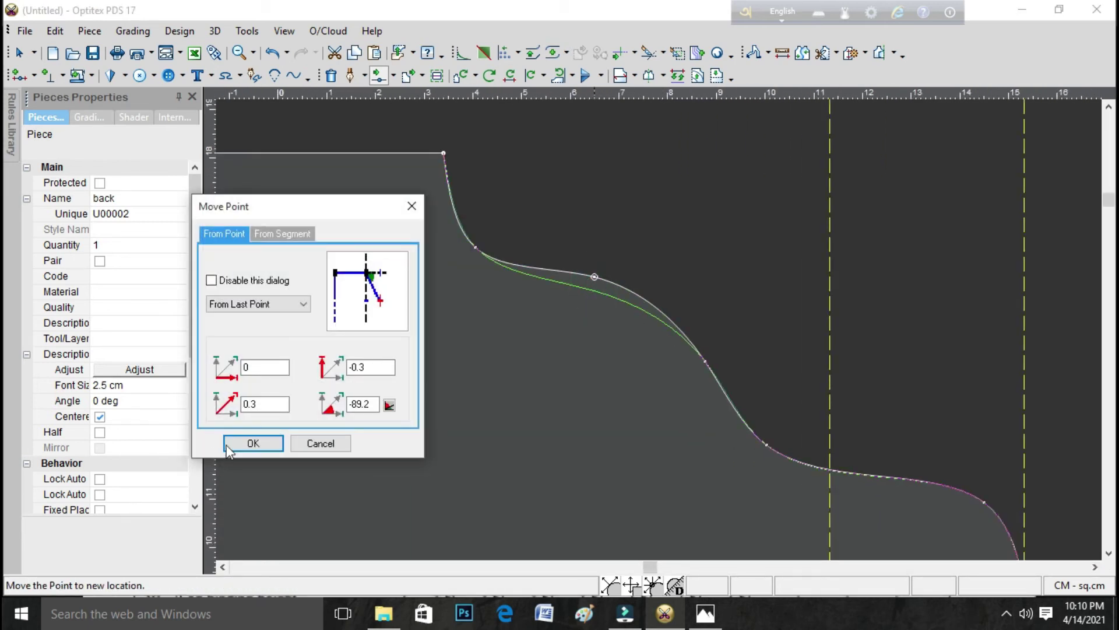
click(228, 444)
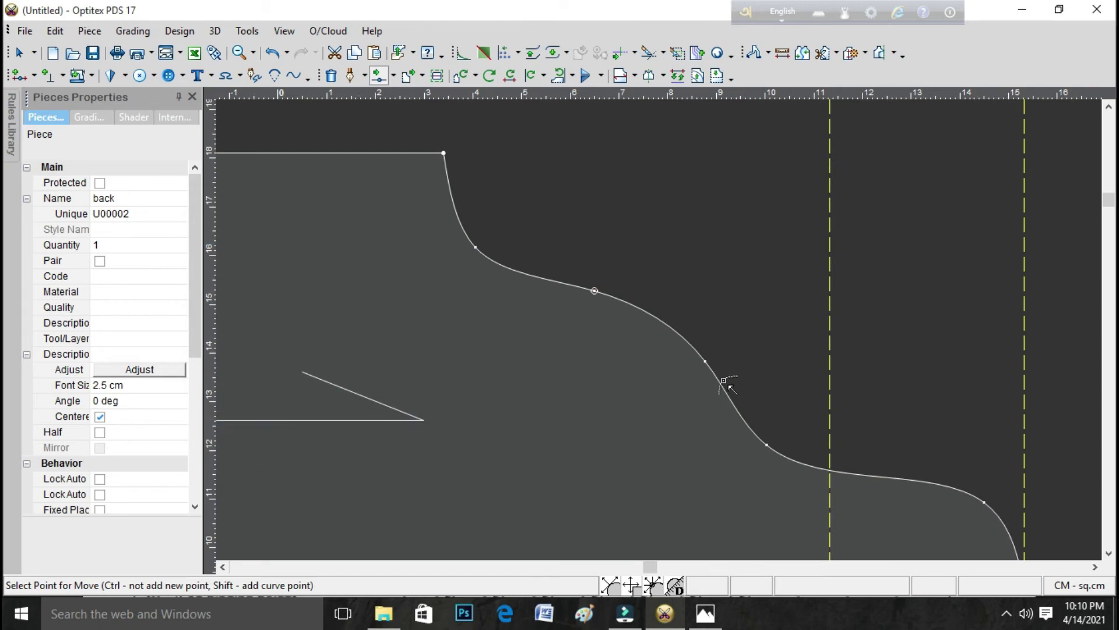
click(706, 361)
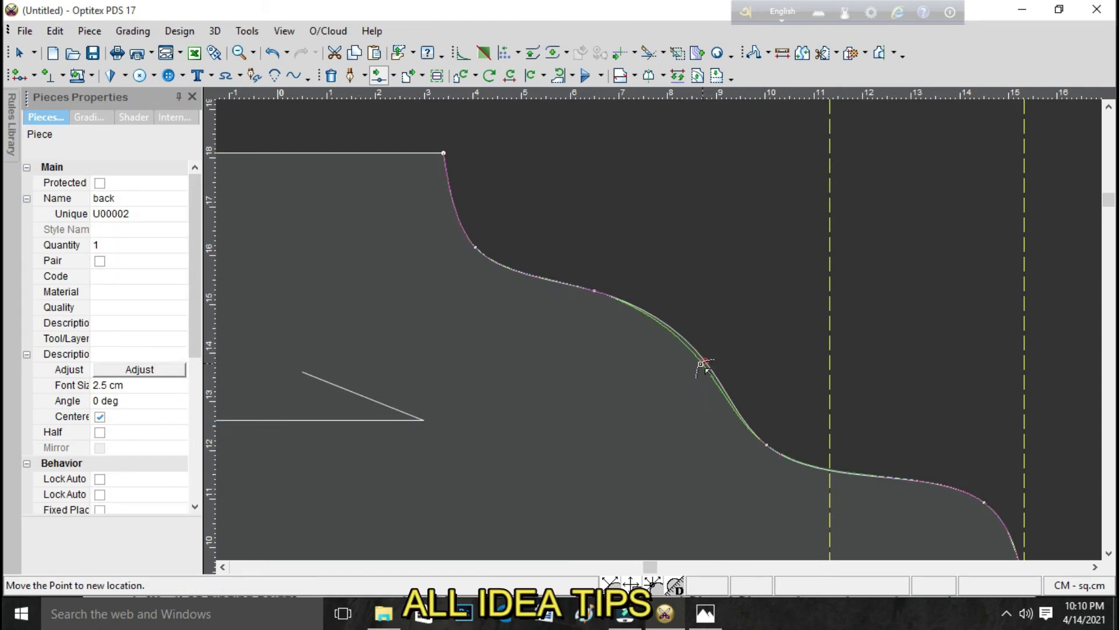
click(703, 365)
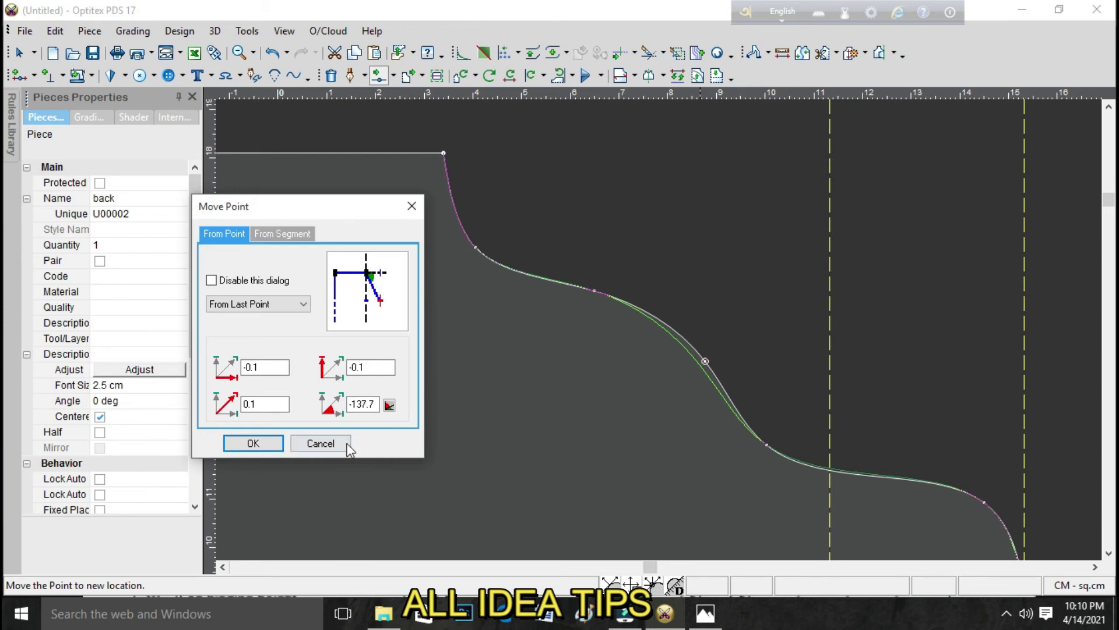
click(263, 444)
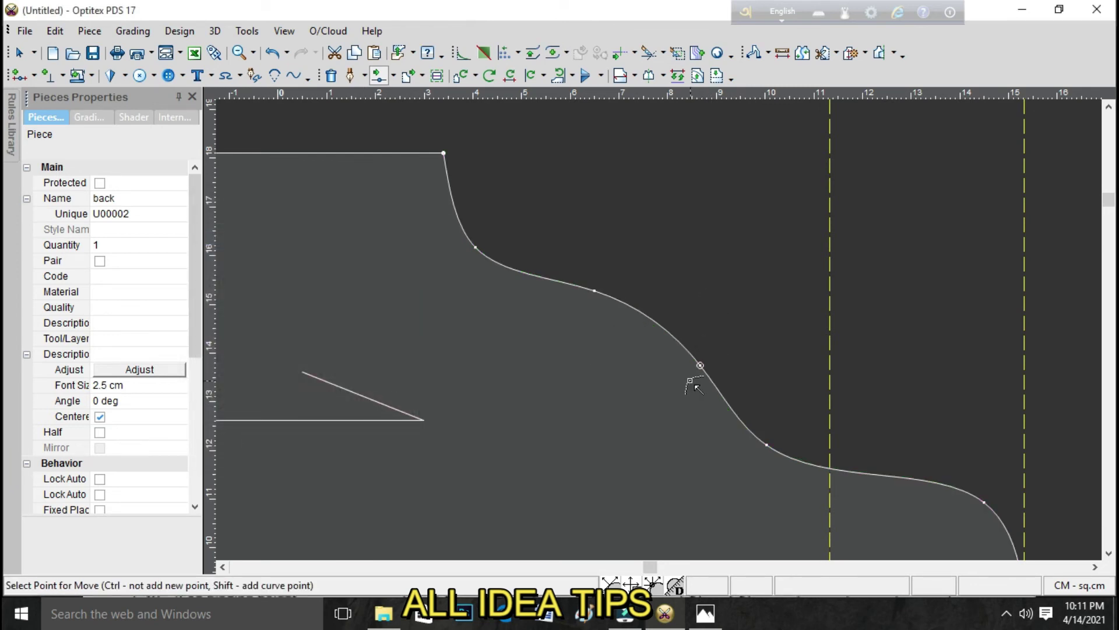
scroll(657, 327, up, 1)
scroll(657, 325, down, 3)
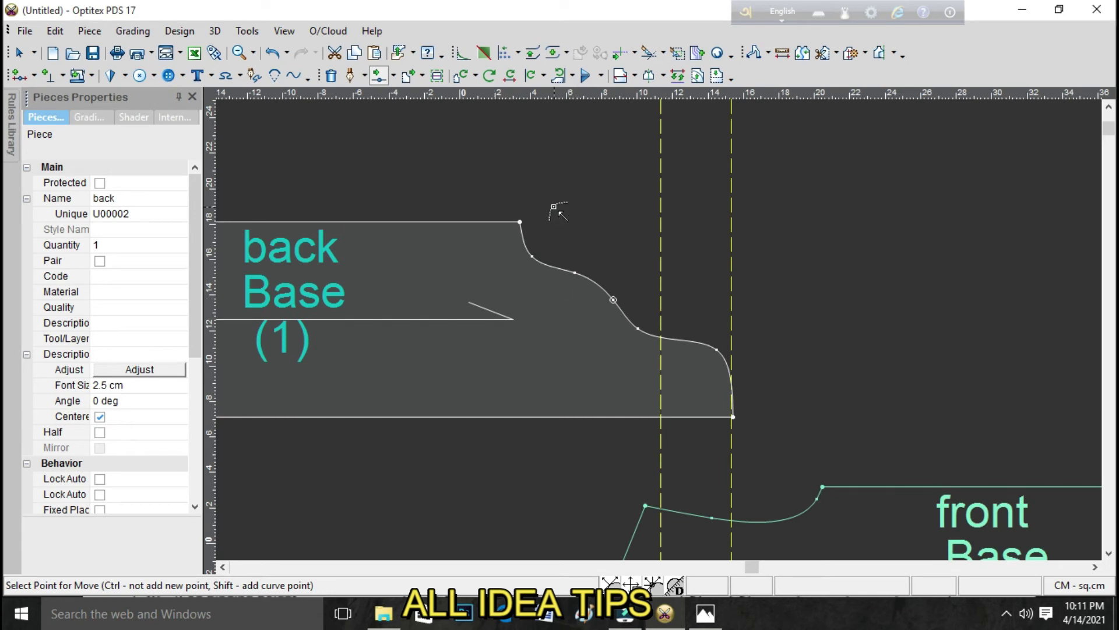
Add notches at the top and middle points of the back piece's curve.
right_click(559, 191)
click(594, 200)
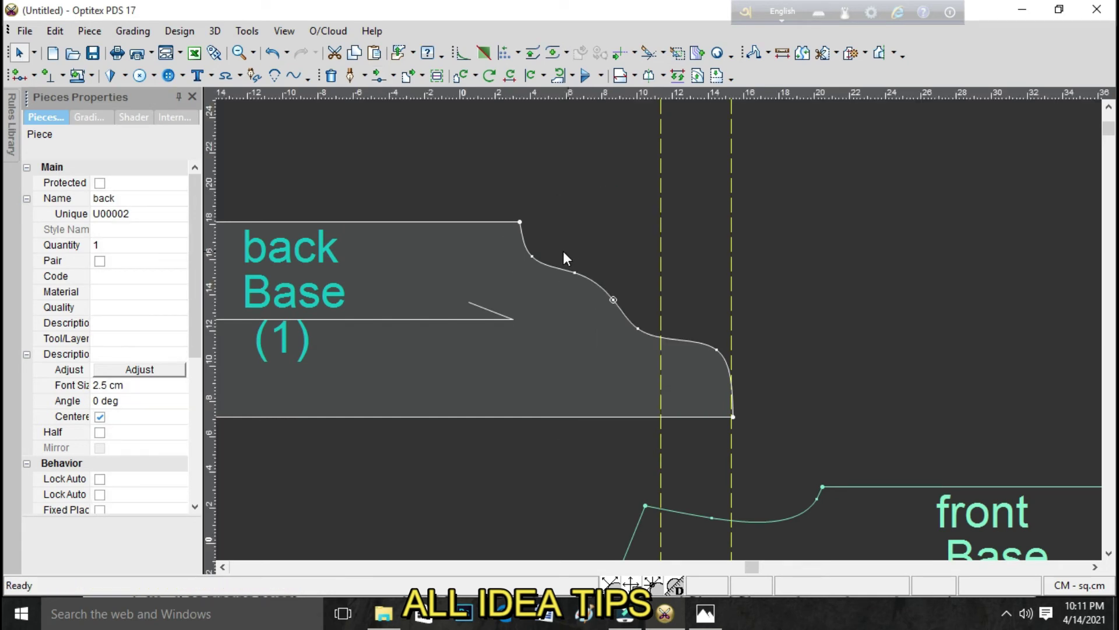
click(530, 256)
key(n)
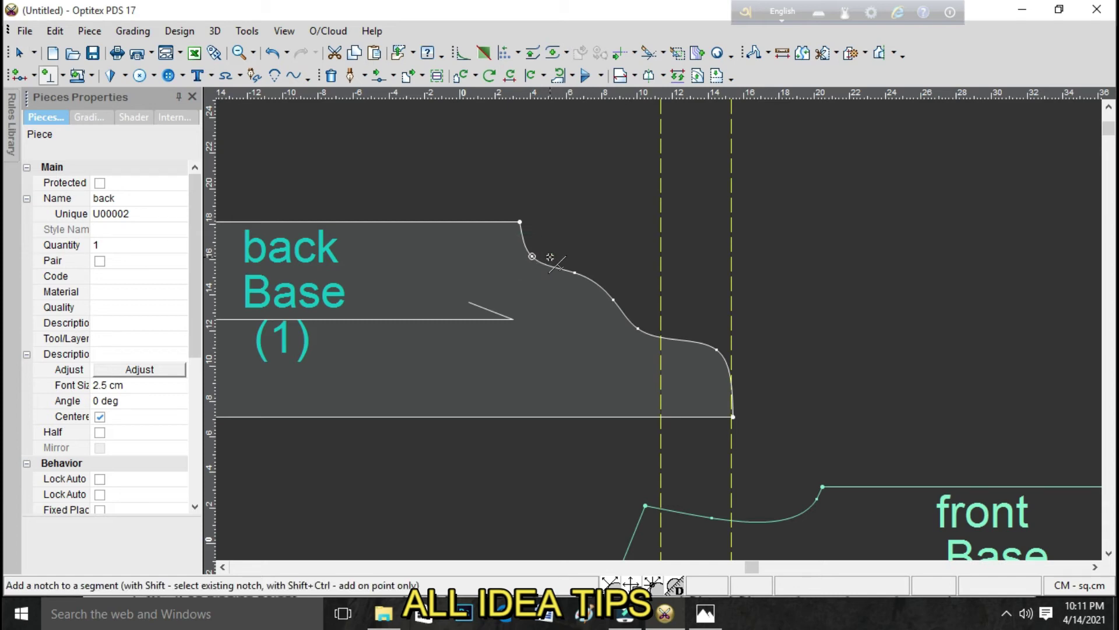
click(532, 257)
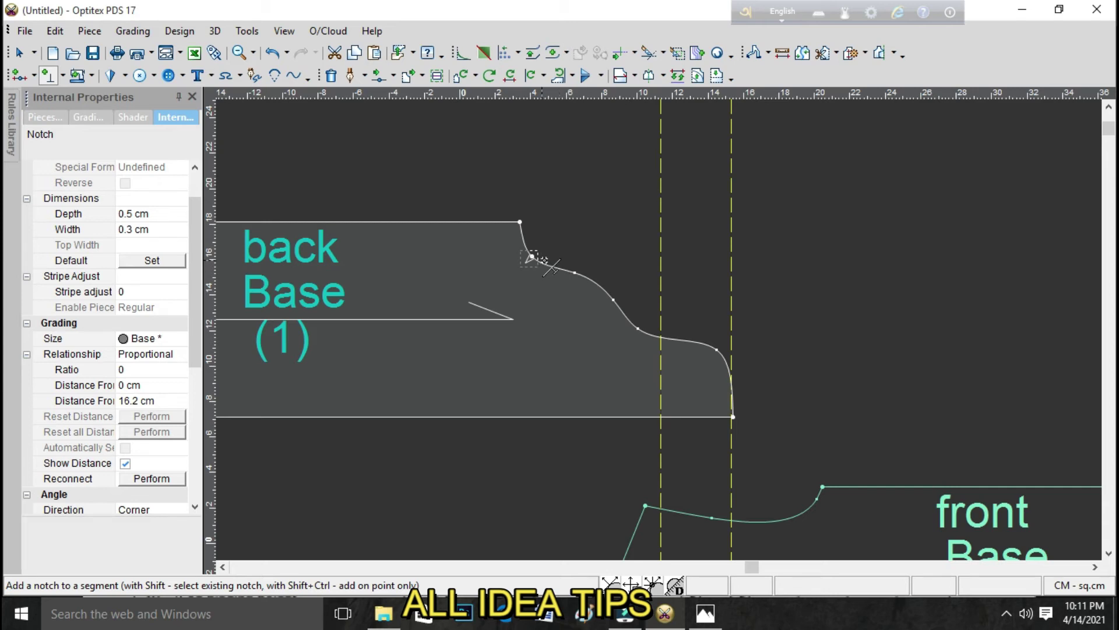
right_click(577, 225)
click(597, 232)
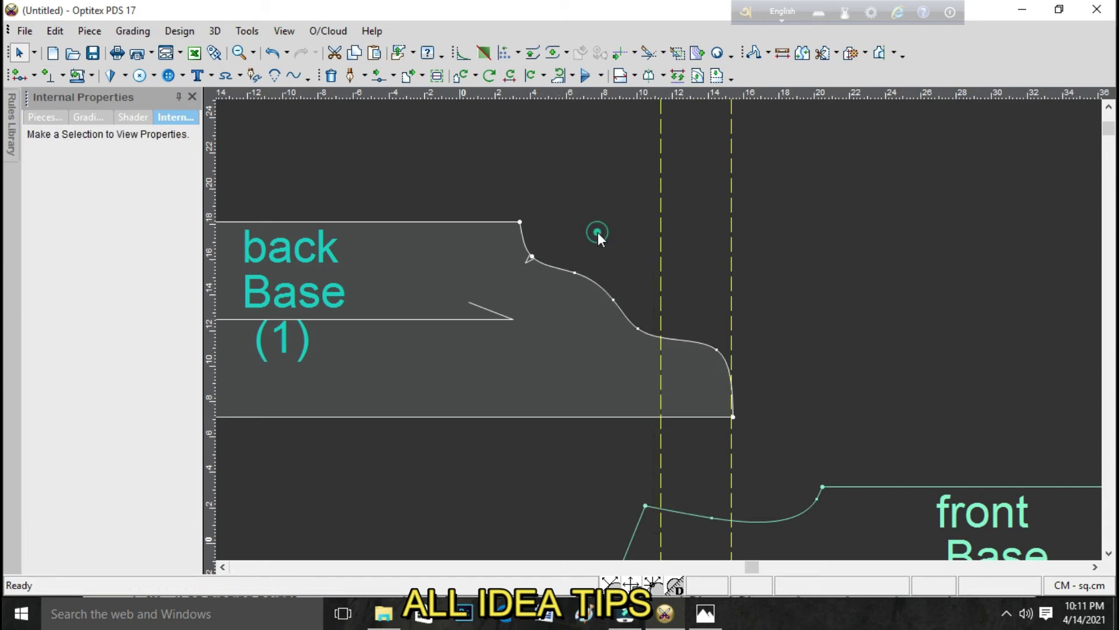
click(612, 300)
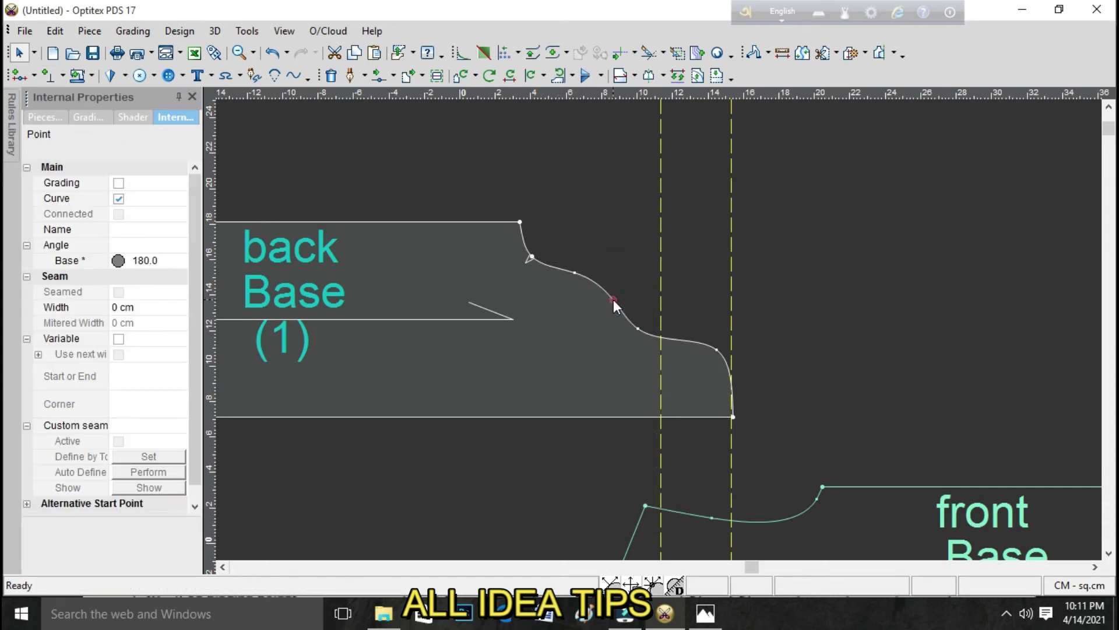
key(n)
click(613, 299)
Add a third notch where the vertical guide crosses the back curve.
right_click(612, 241)
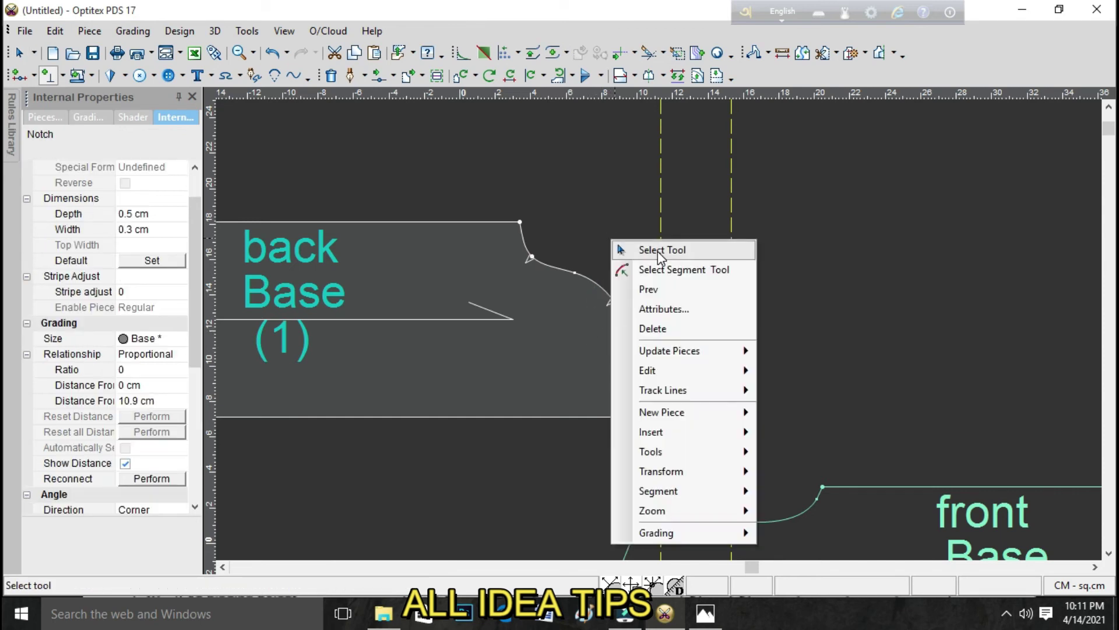
click(663, 250)
click(662, 336)
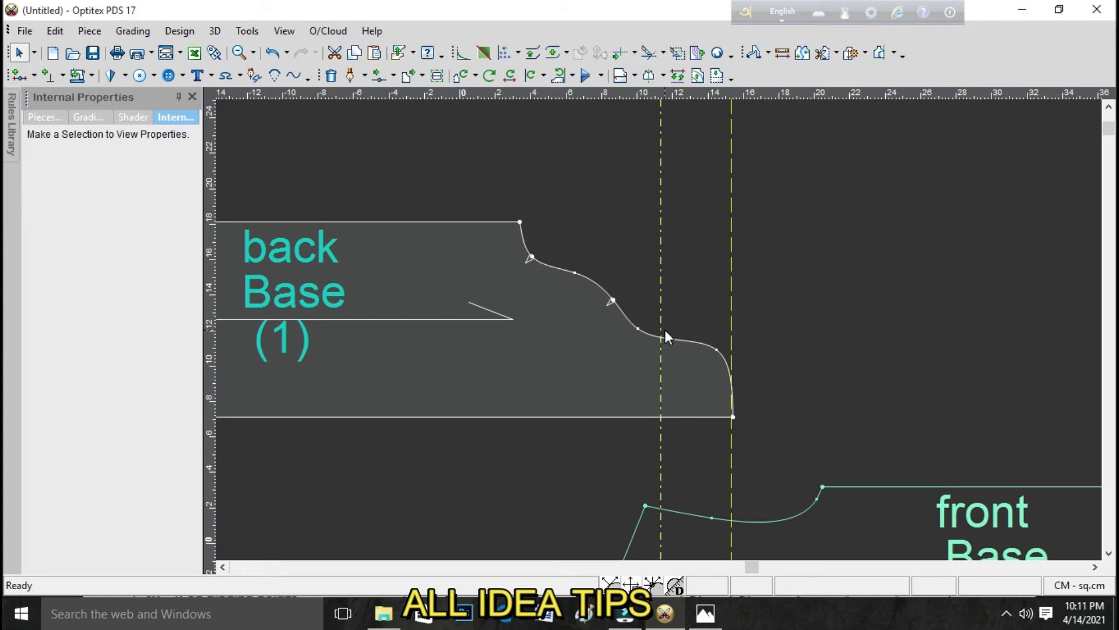
key(n)
click(661, 337)
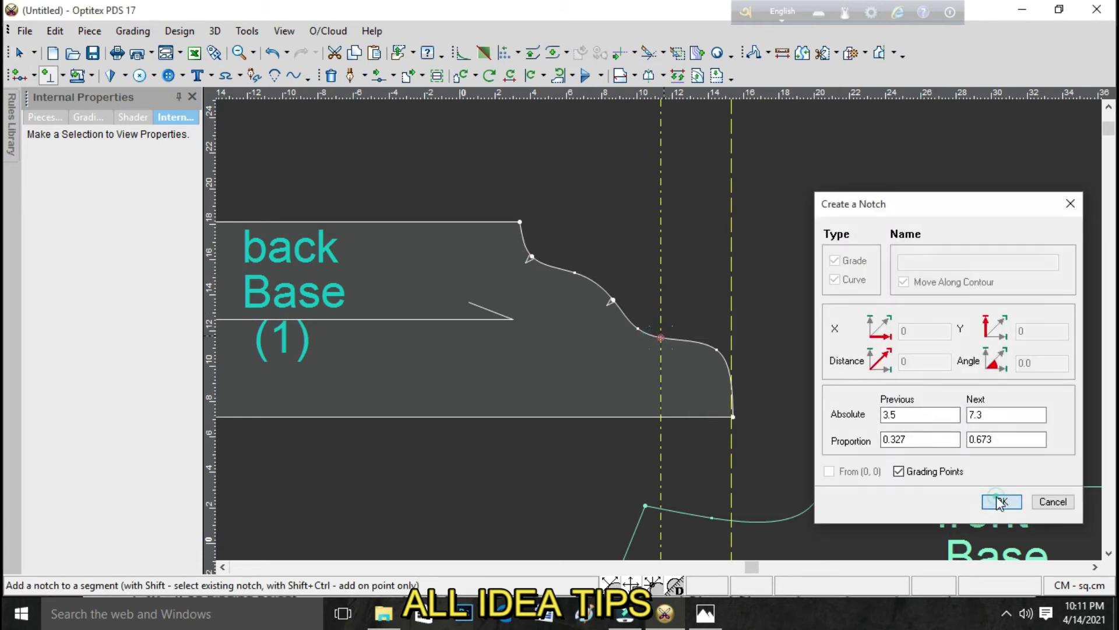
click(997, 500)
Delete the vertical guide lines from the back piece.
right_click(784, 245)
click(848, 270)
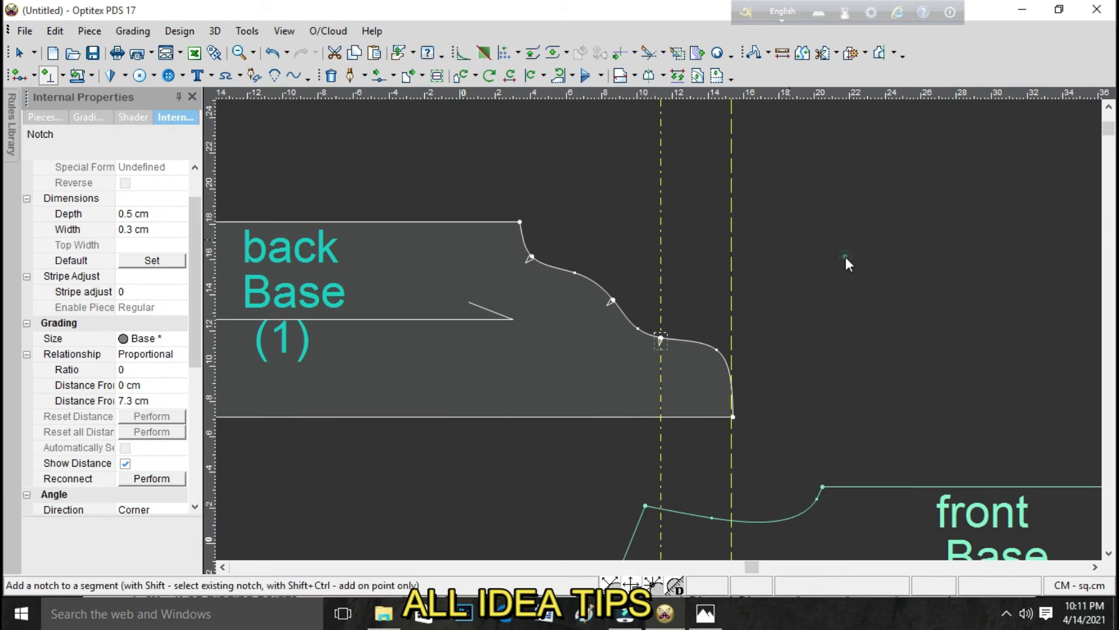
click(731, 299)
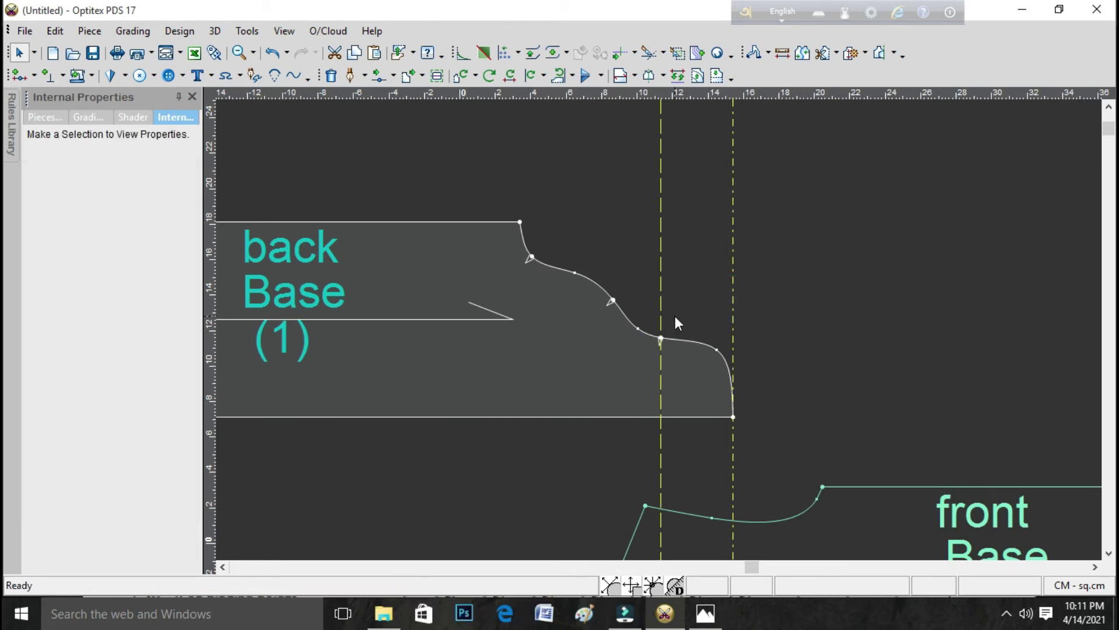
click(656, 282)
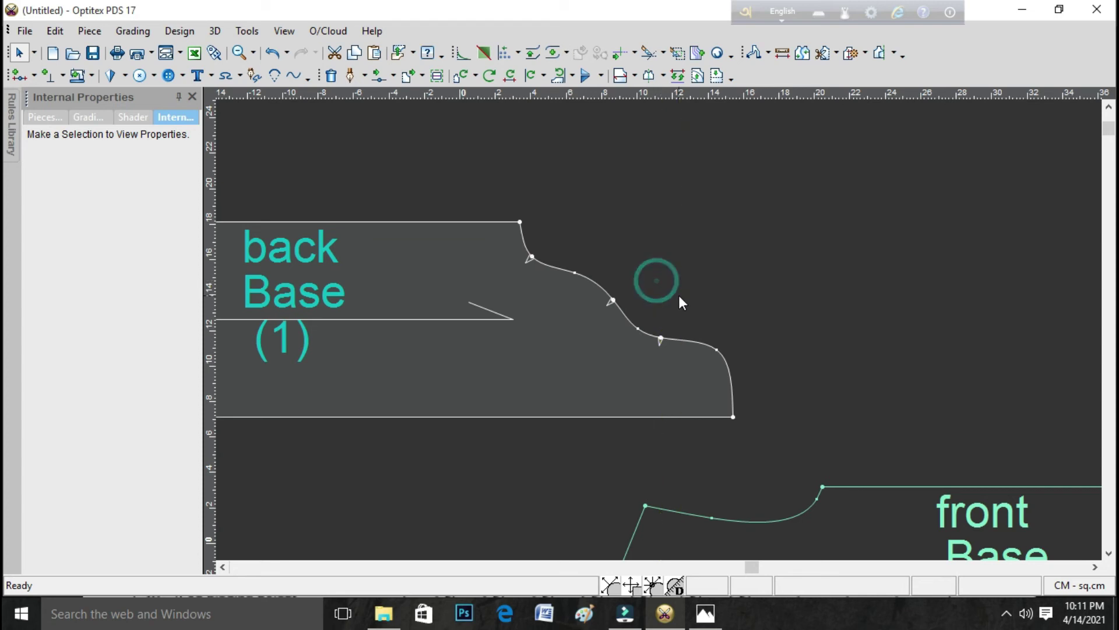
click(594, 346)
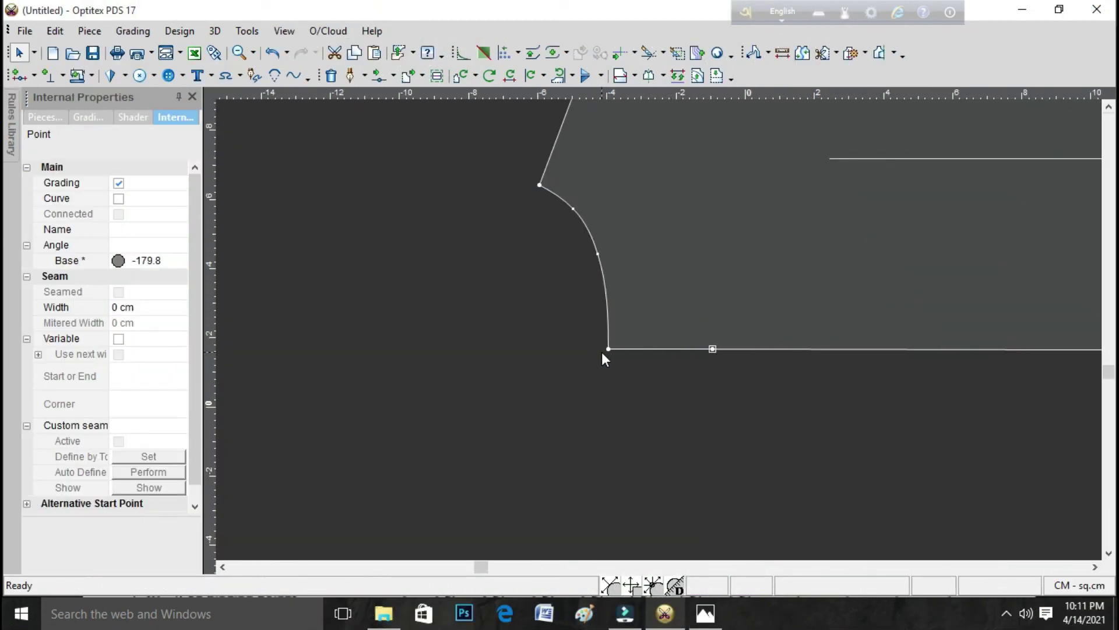
Delete the front curve's bottom corner point and move the middle point outward.
click(608, 349)
key(Delete)
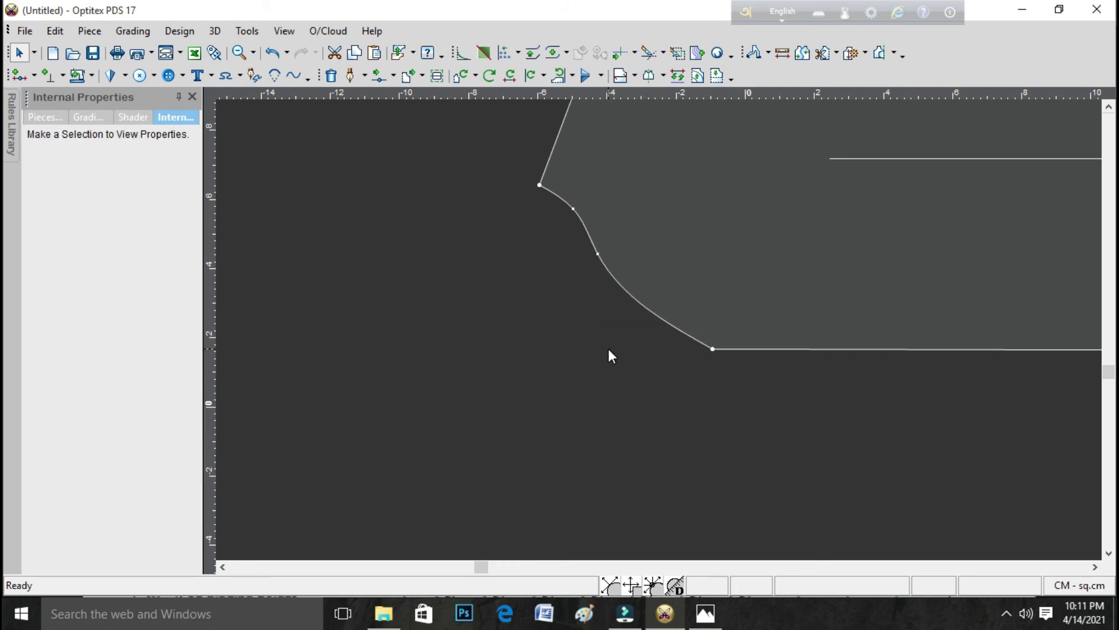
click(596, 253)
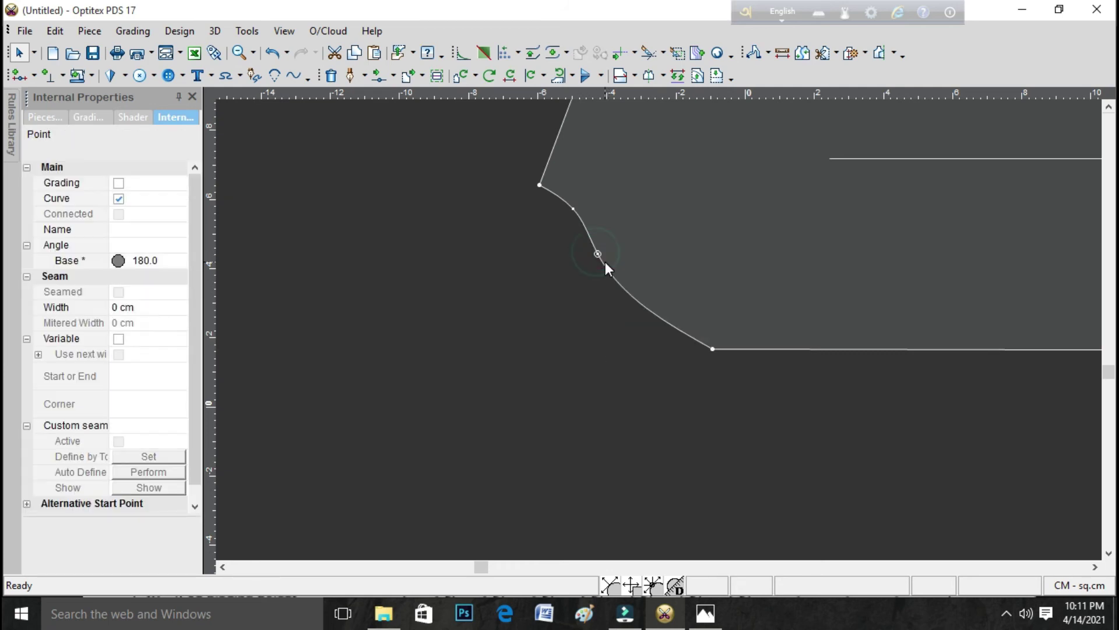
click(690, 258)
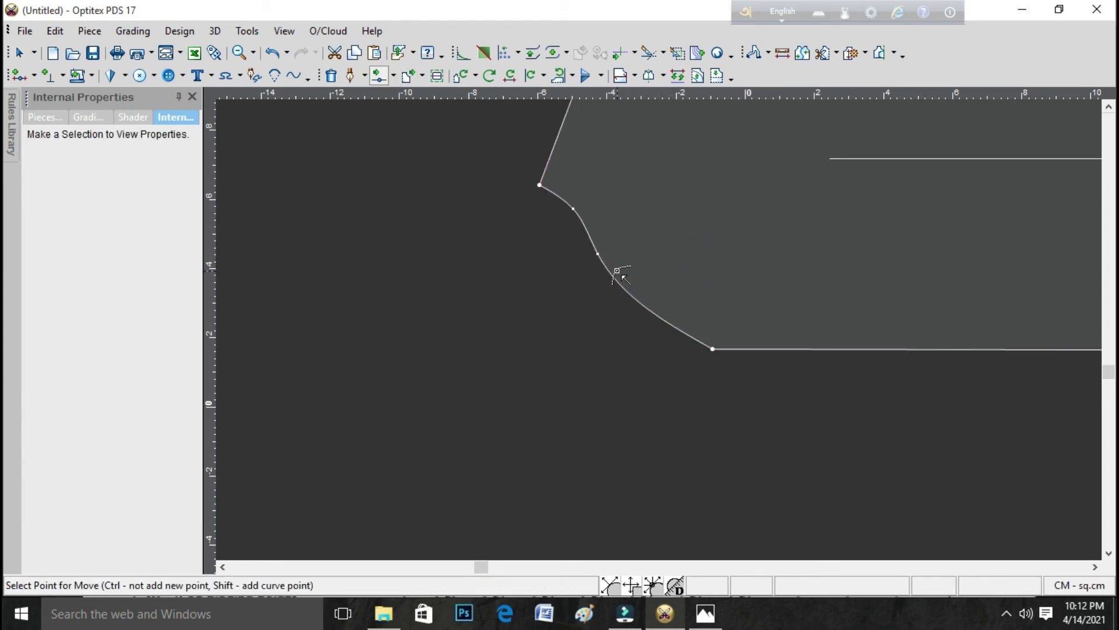
click(596, 257)
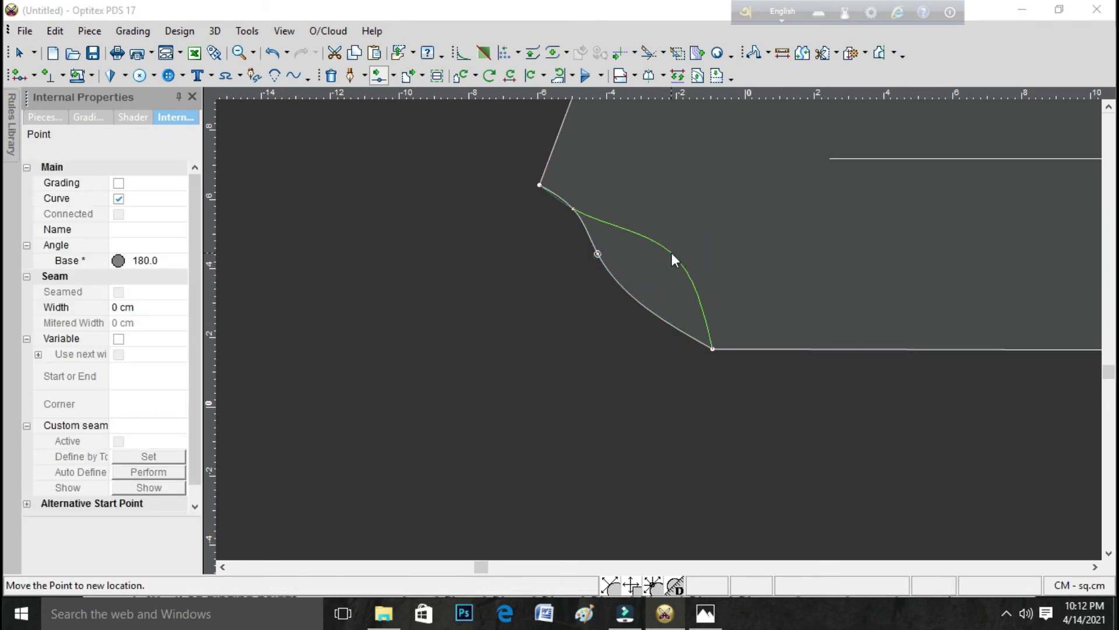
click(672, 253)
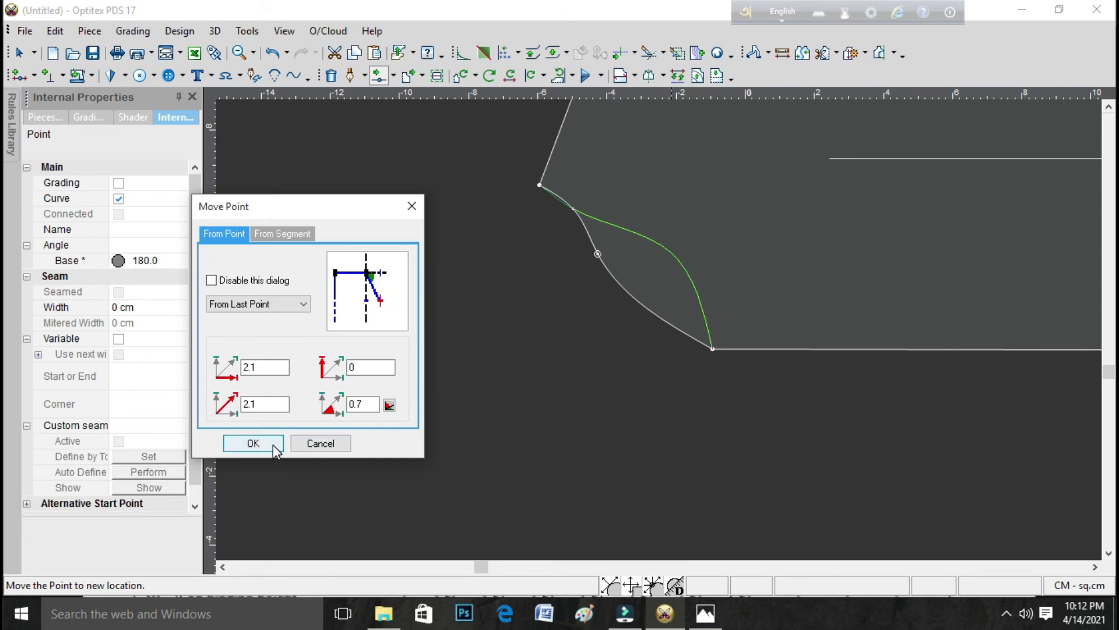
click(244, 444)
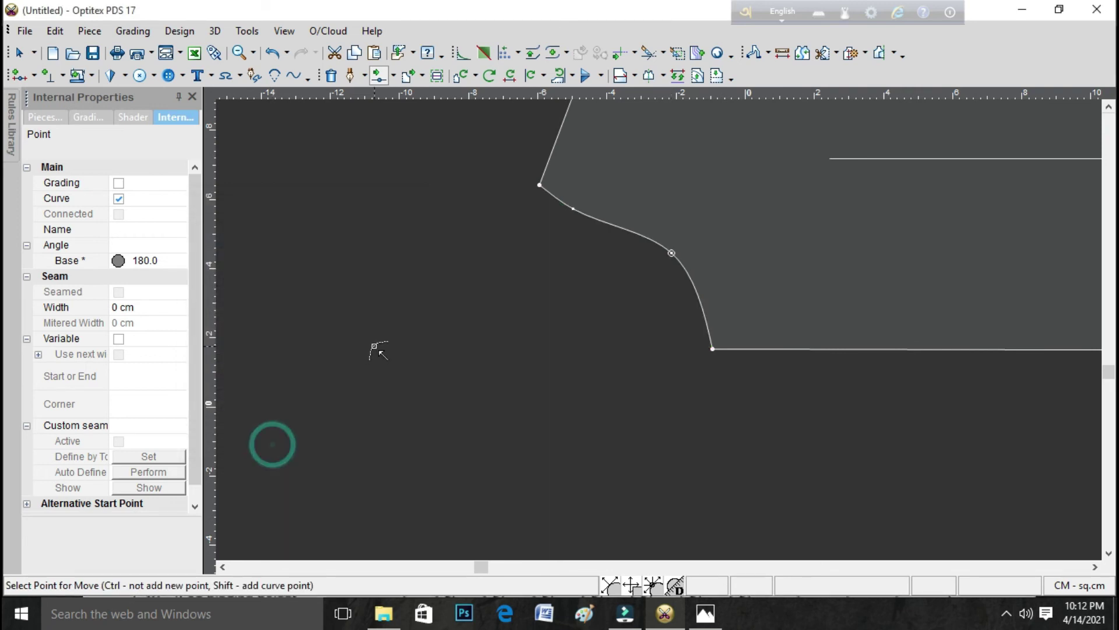
Move the upper and lower front curve points to round out the arc.
click(579, 208)
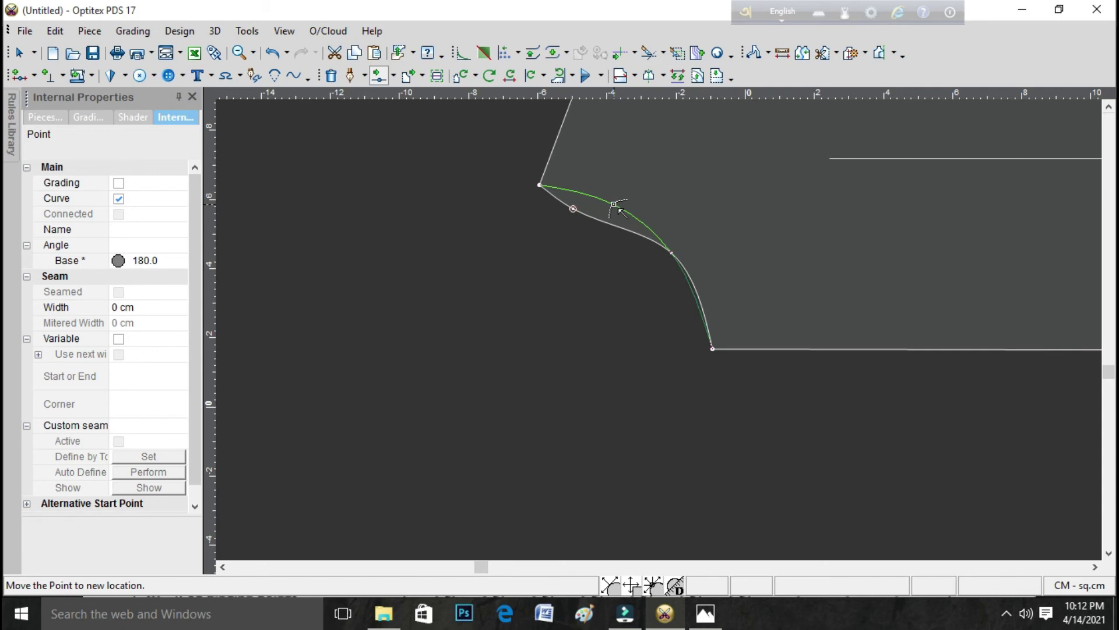
click(615, 204)
click(243, 444)
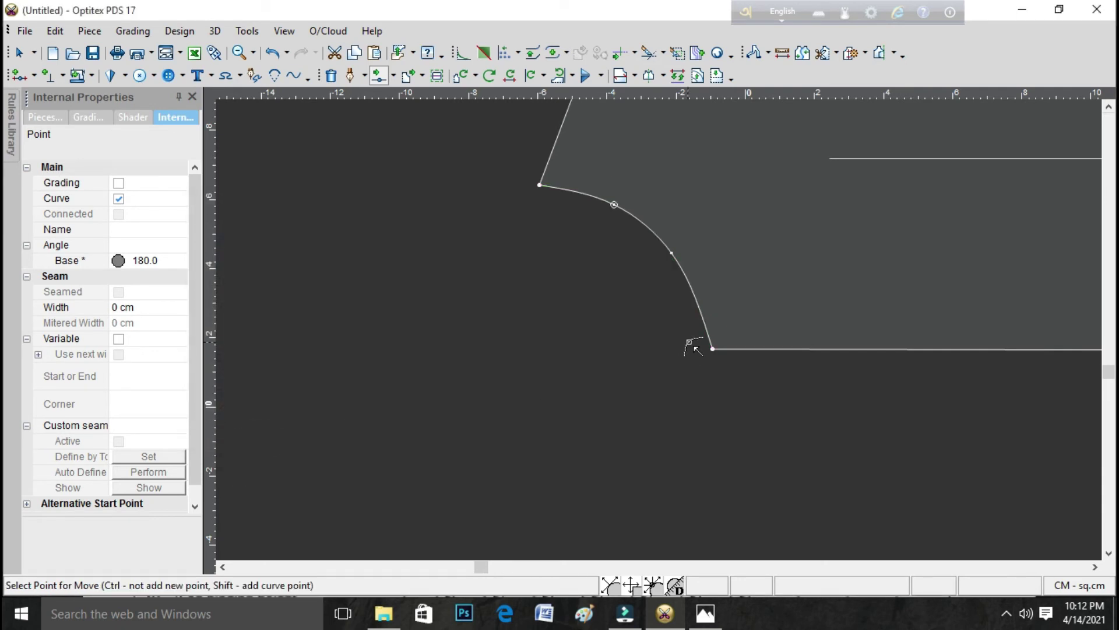
click(671, 253)
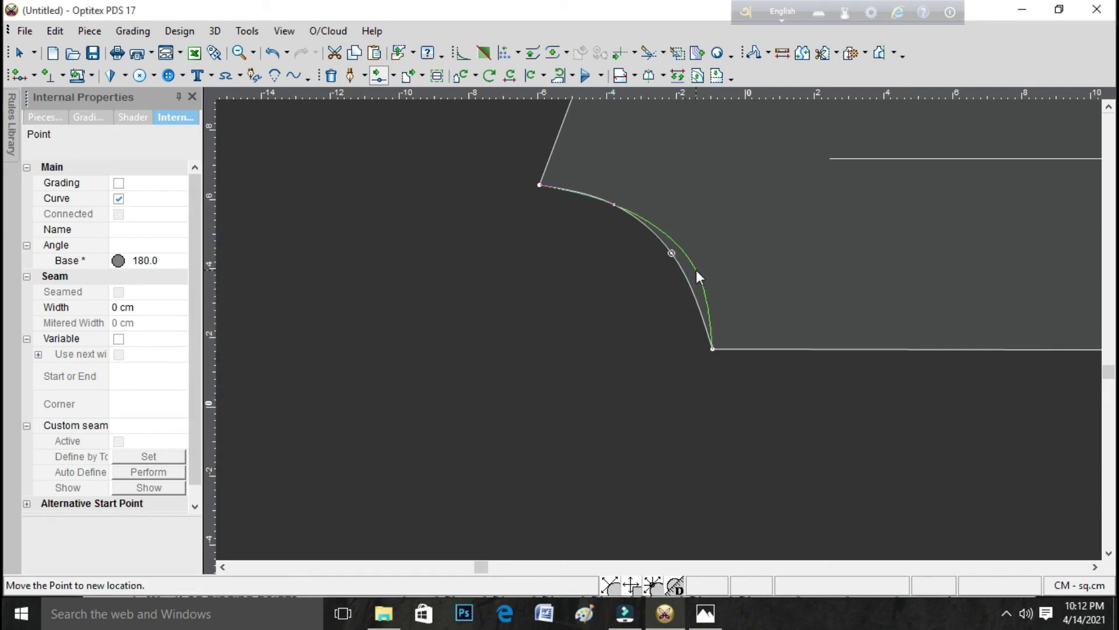
click(699, 277)
click(250, 443)
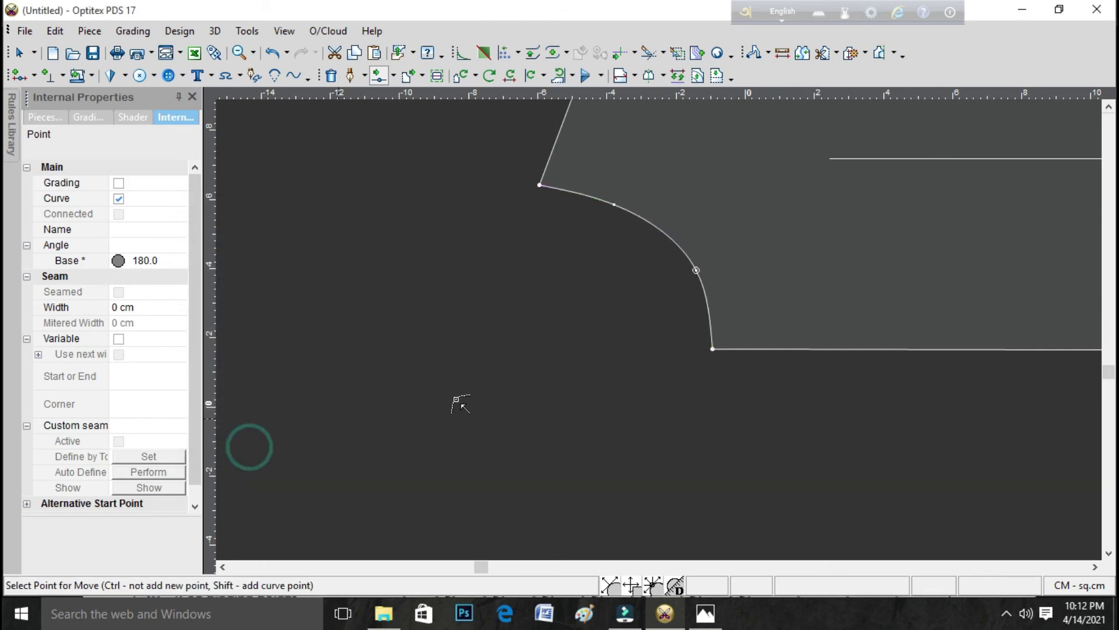
scroll(667, 337, down, 2)
scroll(666, 337, down, 3)
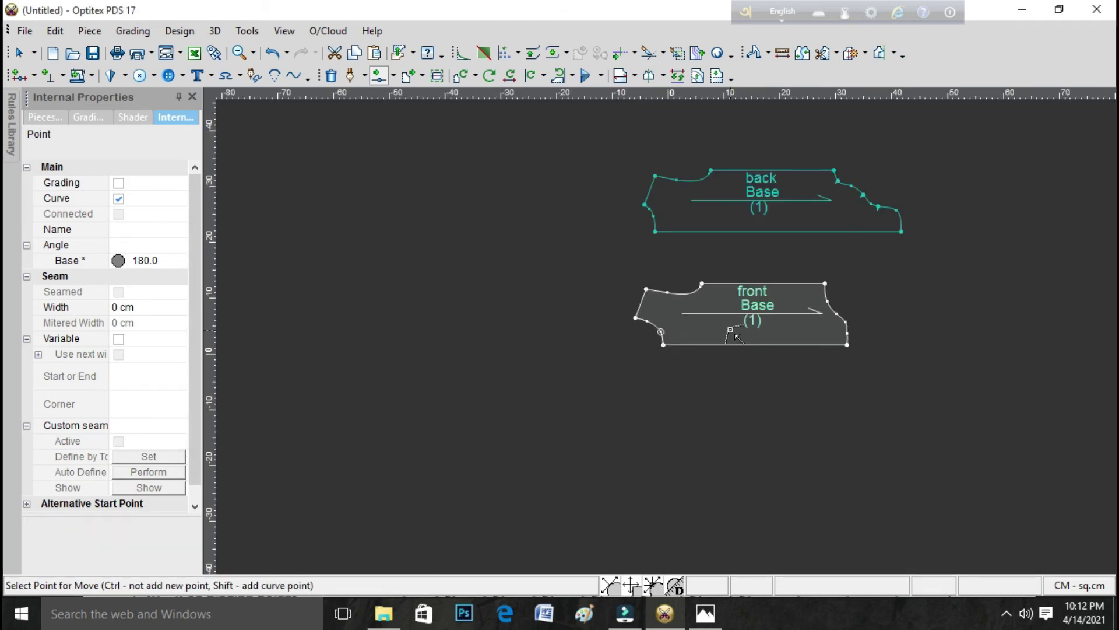
Mirror the back piece along its bottom edge with the Half Line tool.
scroll(737, 338, up, 1)
scroll(665, 338, down, 2)
right_click(896, 140)
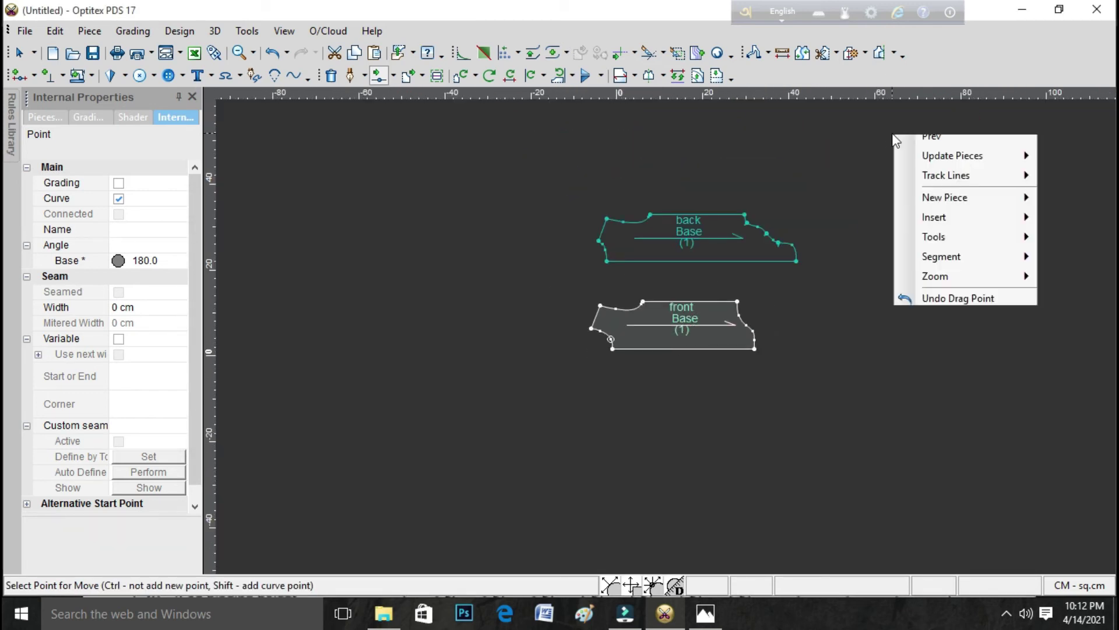
click(944, 144)
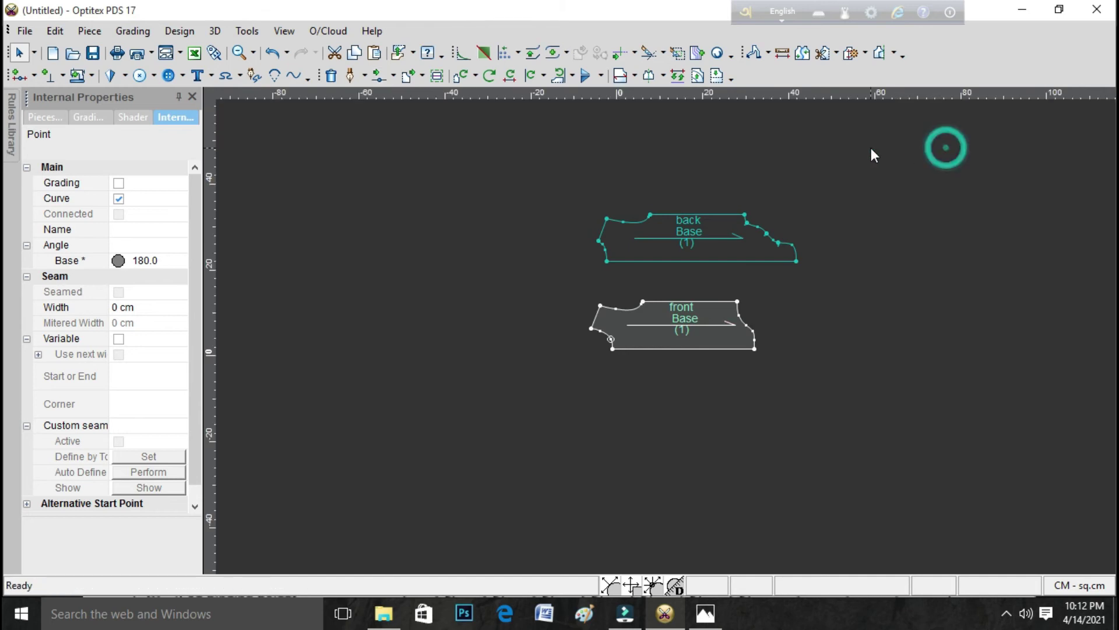
click(650, 80)
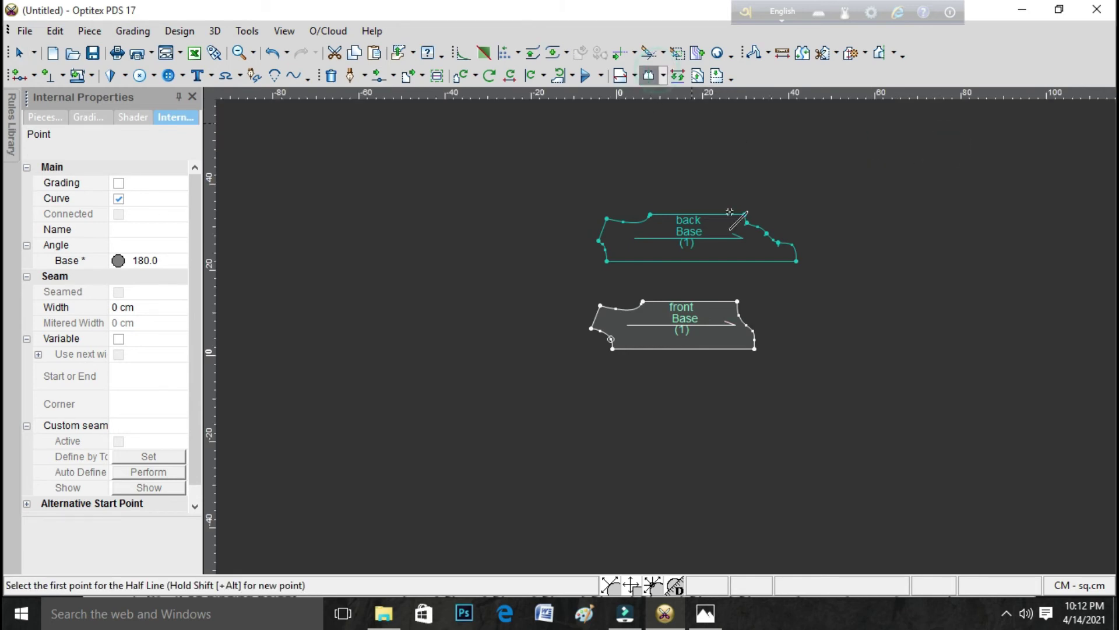
click(797, 262)
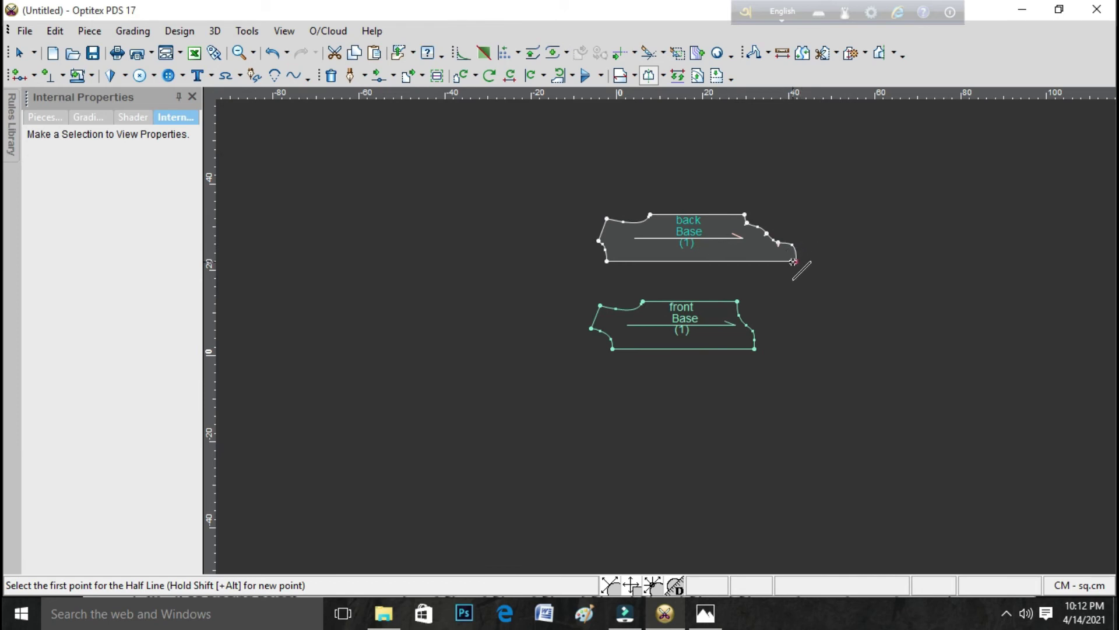
click(607, 262)
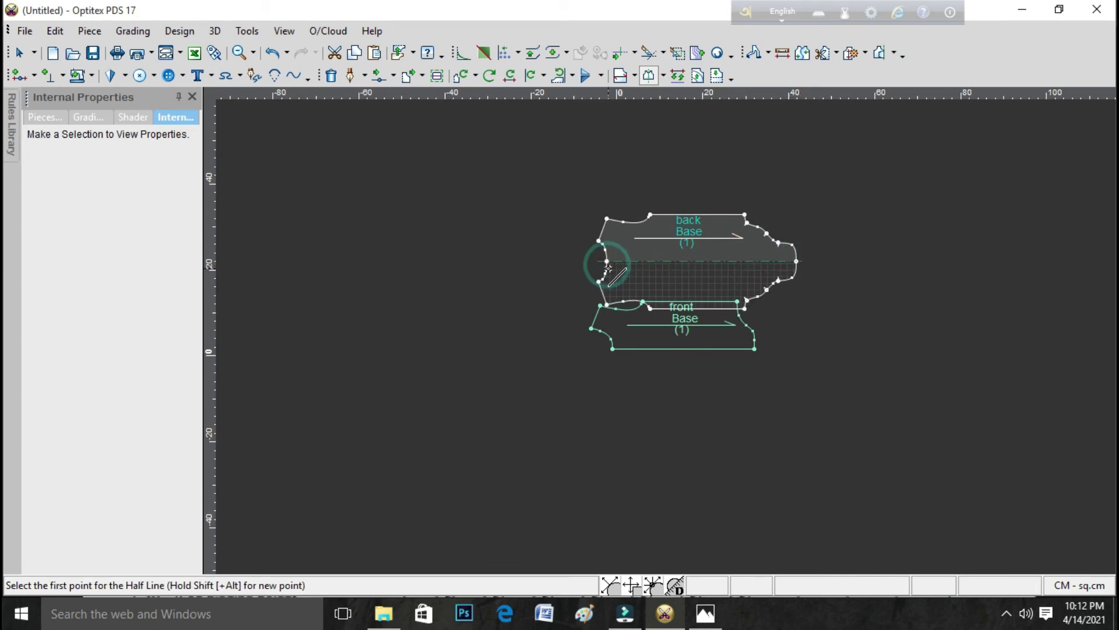
Mirror the front piece along its bottom edge.
click(750, 348)
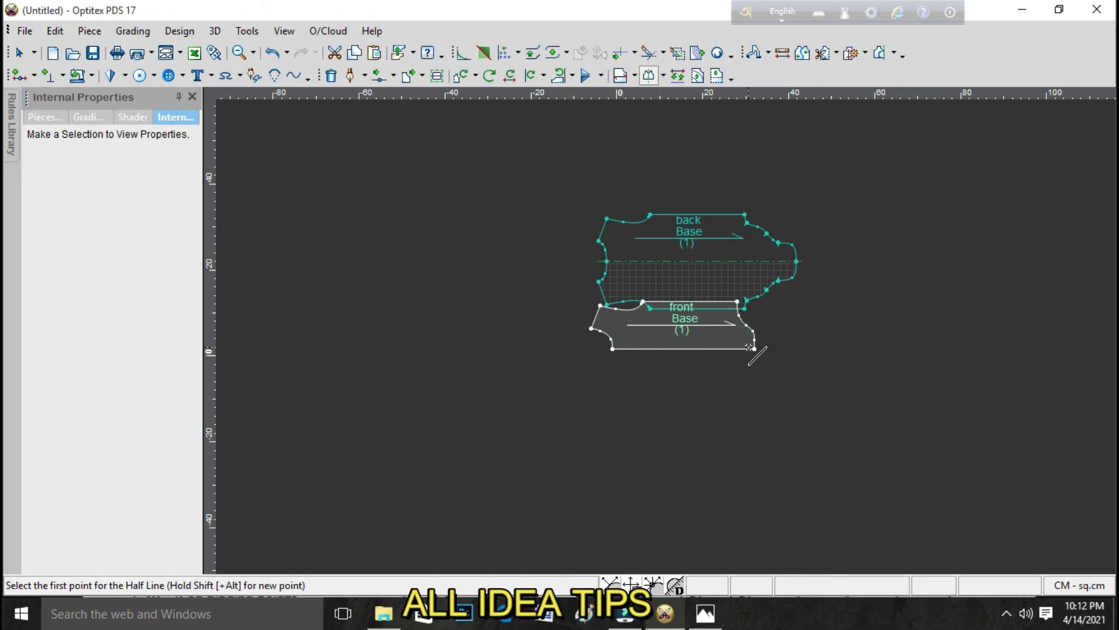
click(758, 350)
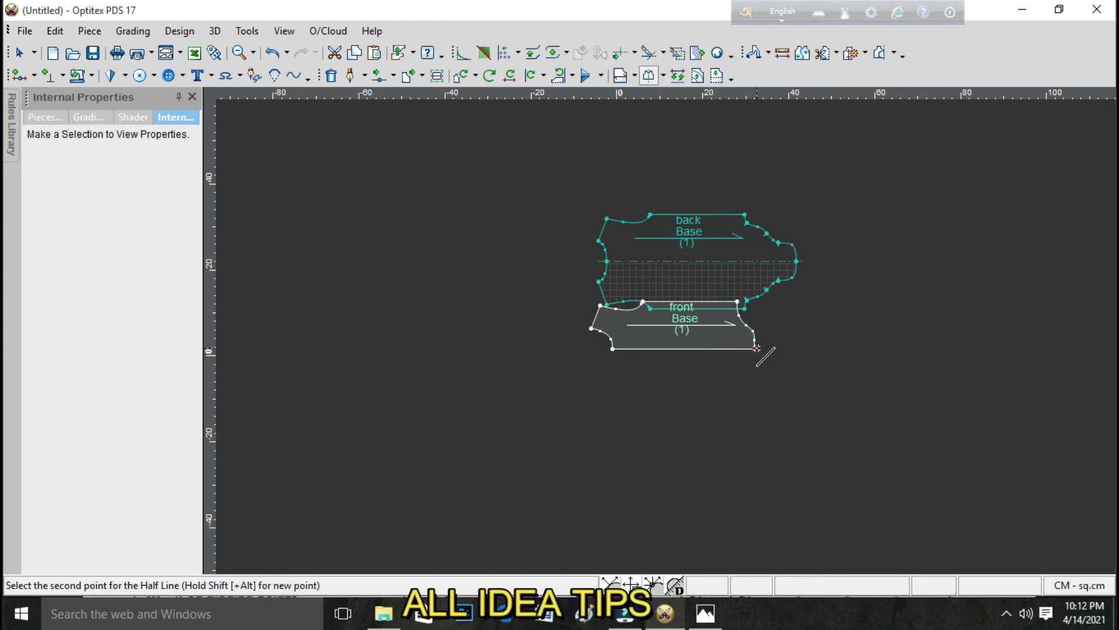
click(613, 350)
right_click(514, 314)
Drag the back piece up-left and the front piece beneath it to separate them.
click(571, 325)
scroll(726, 327, up, 3)
drag(662, 418, 707, 332)
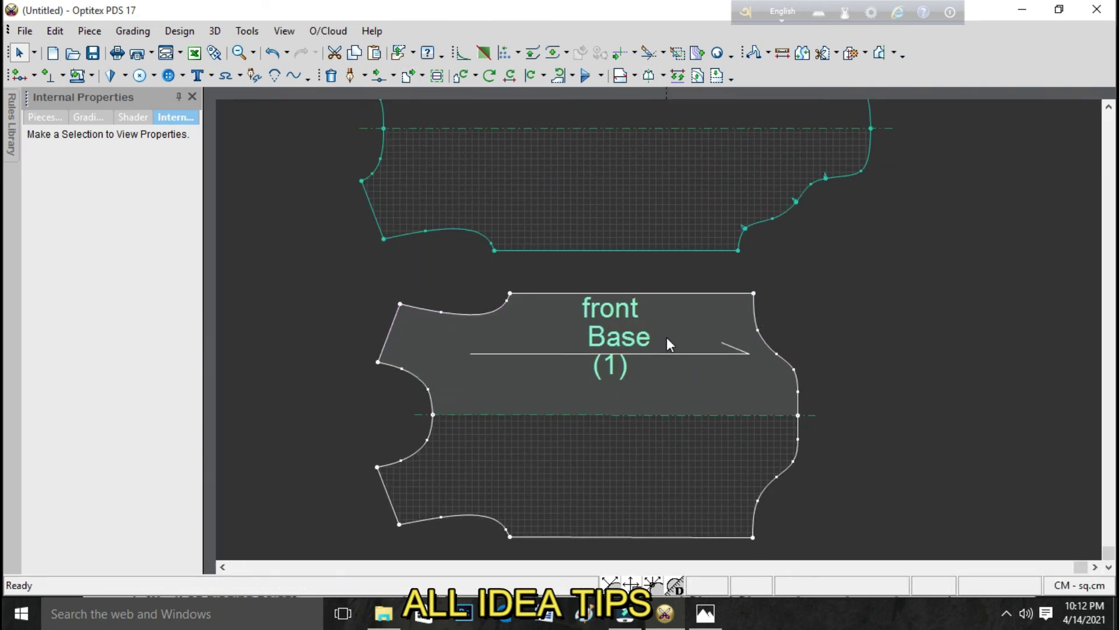
scroll(667, 337, down, 3)
drag(628, 257, 518, 232)
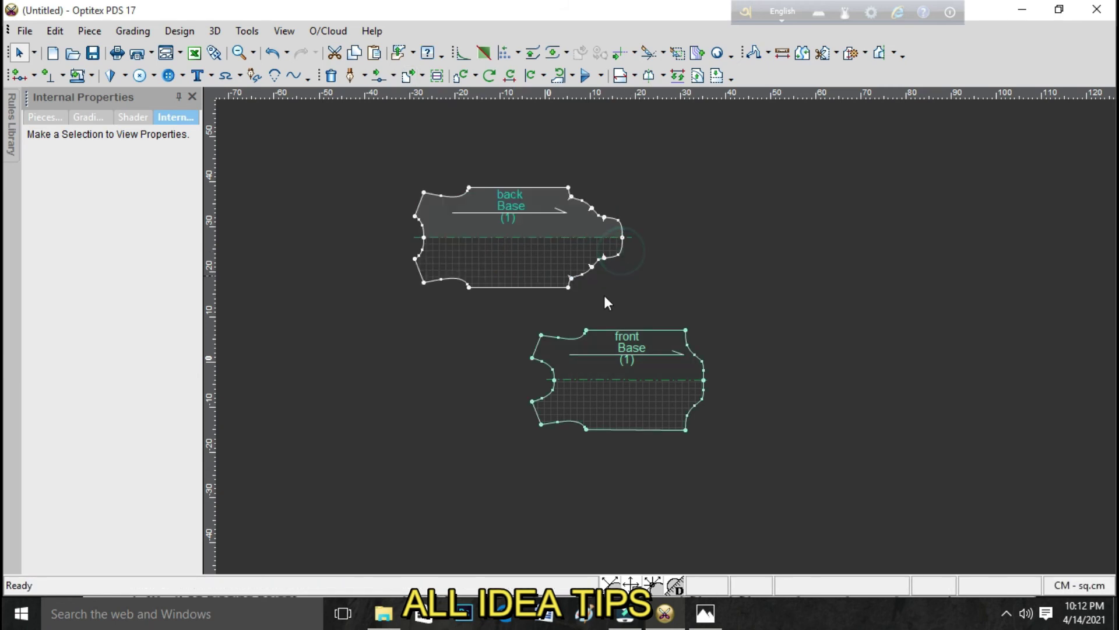
drag(622, 352, 539, 343)
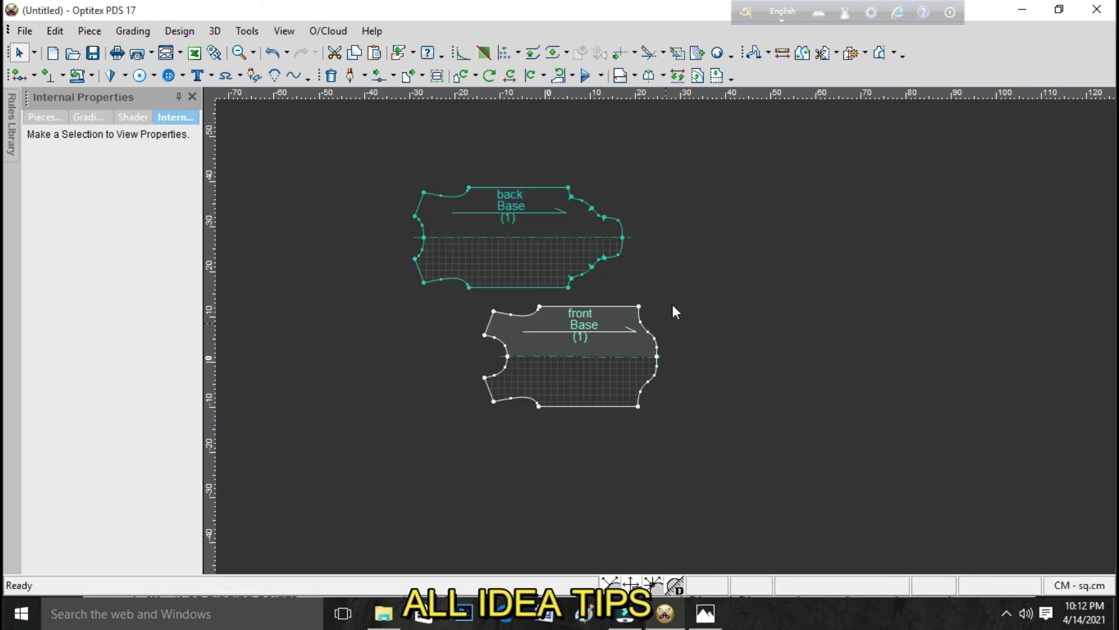
Raise the back piece higher and set the front piece just below it.
right_click(752, 204)
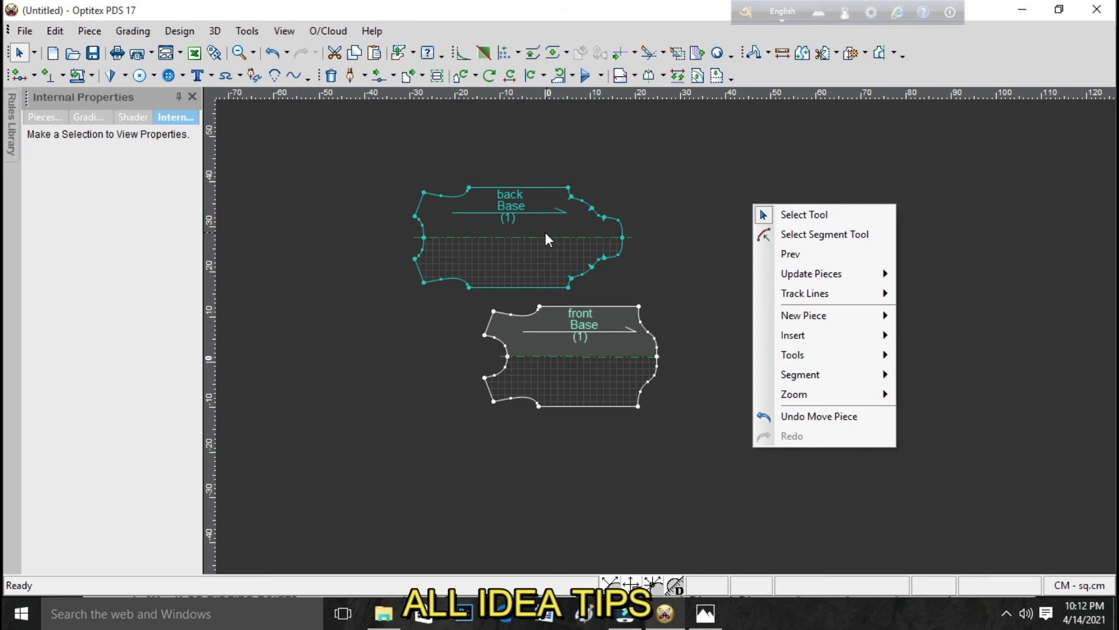
click(586, 218)
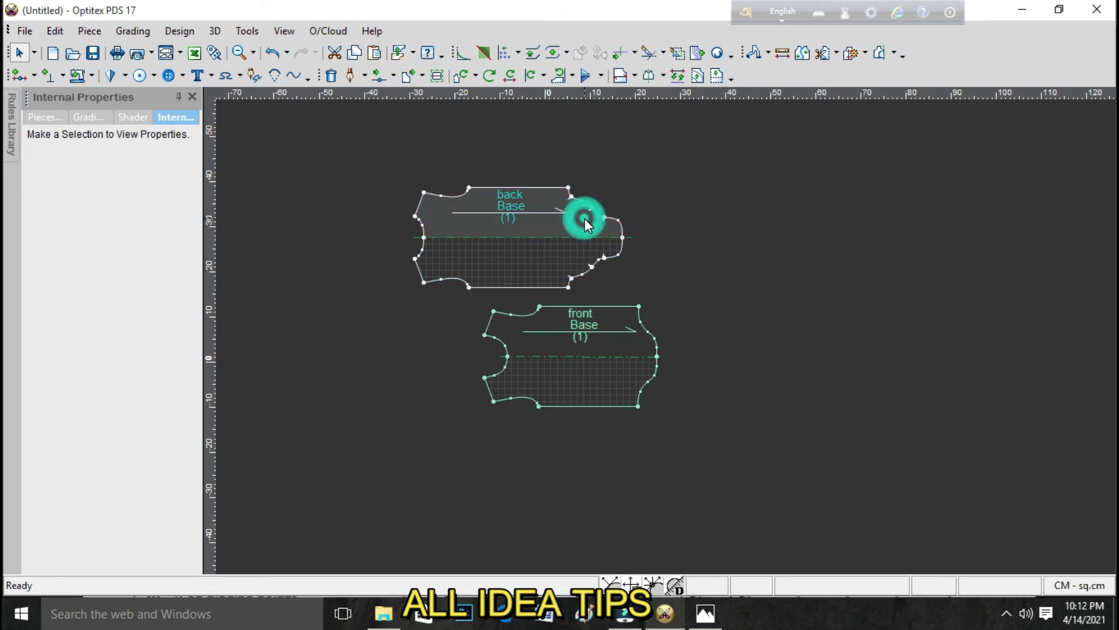
scroll(666, 337, up, 1)
scroll(659, 330, up, 3)
scroll(659, 330, up, 1)
scroll(659, 330, down, 3)
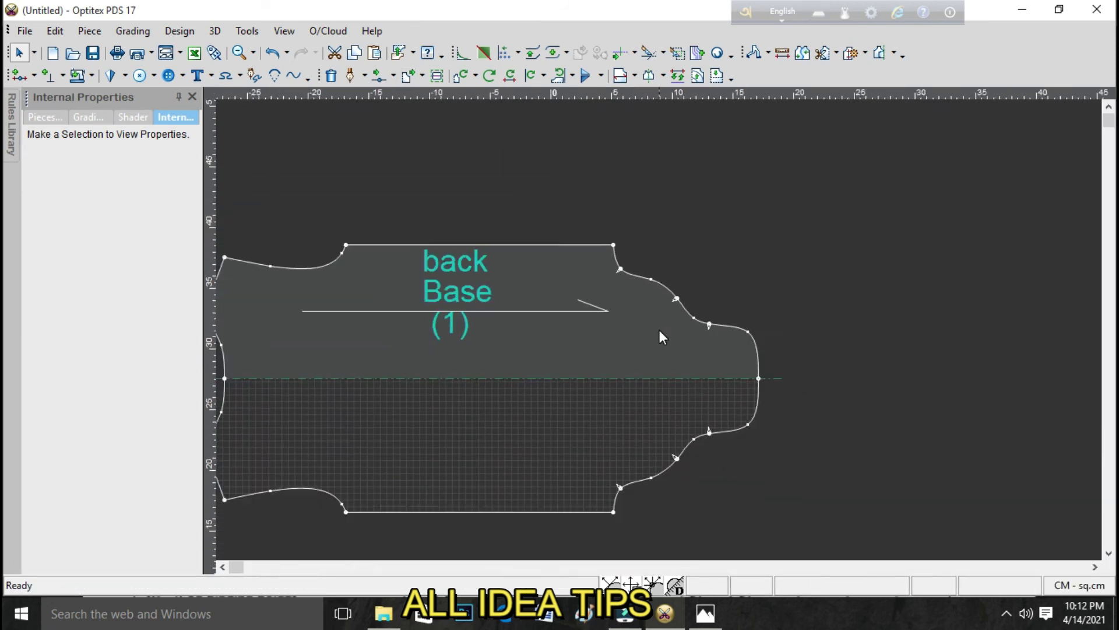
scroll(659, 330, down, 1)
drag(635, 345, 644, 220)
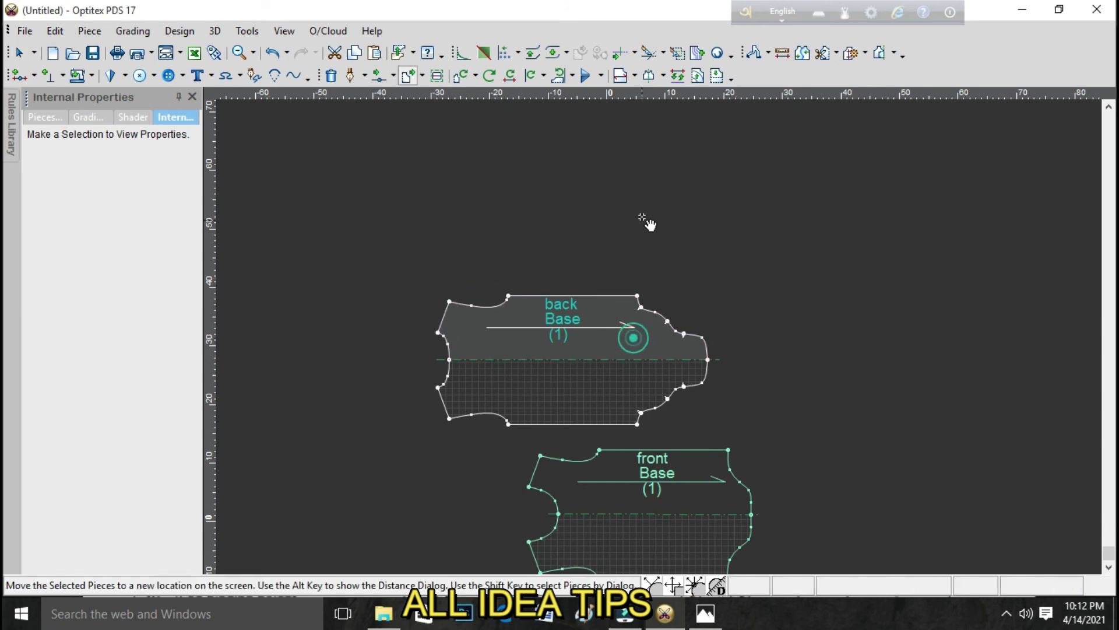
drag(648, 494, 594, 378)
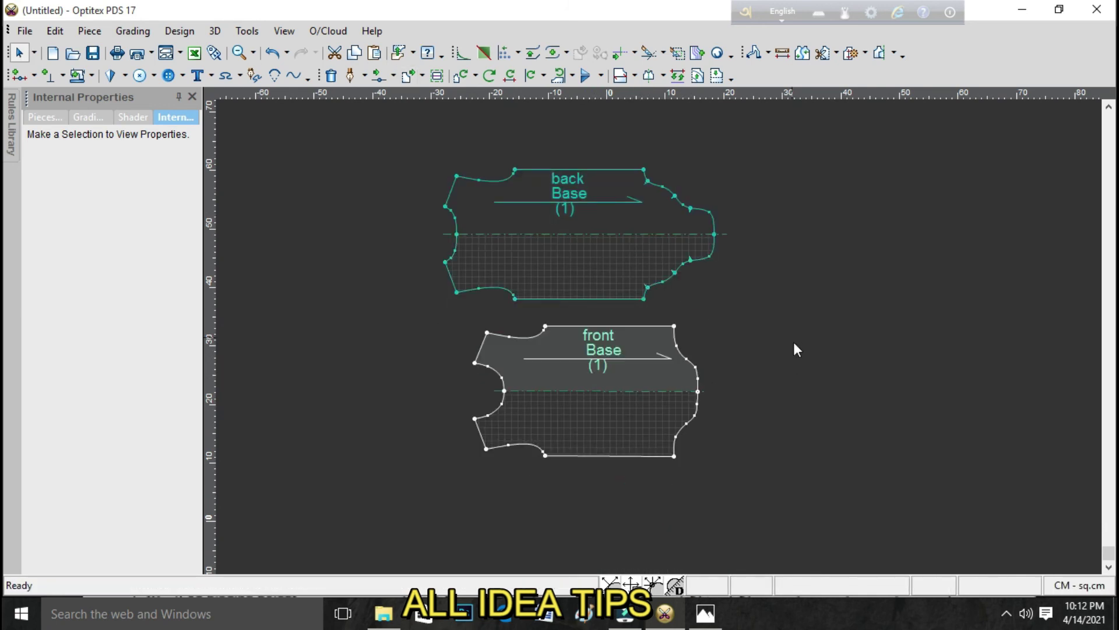
right_click(804, 295)
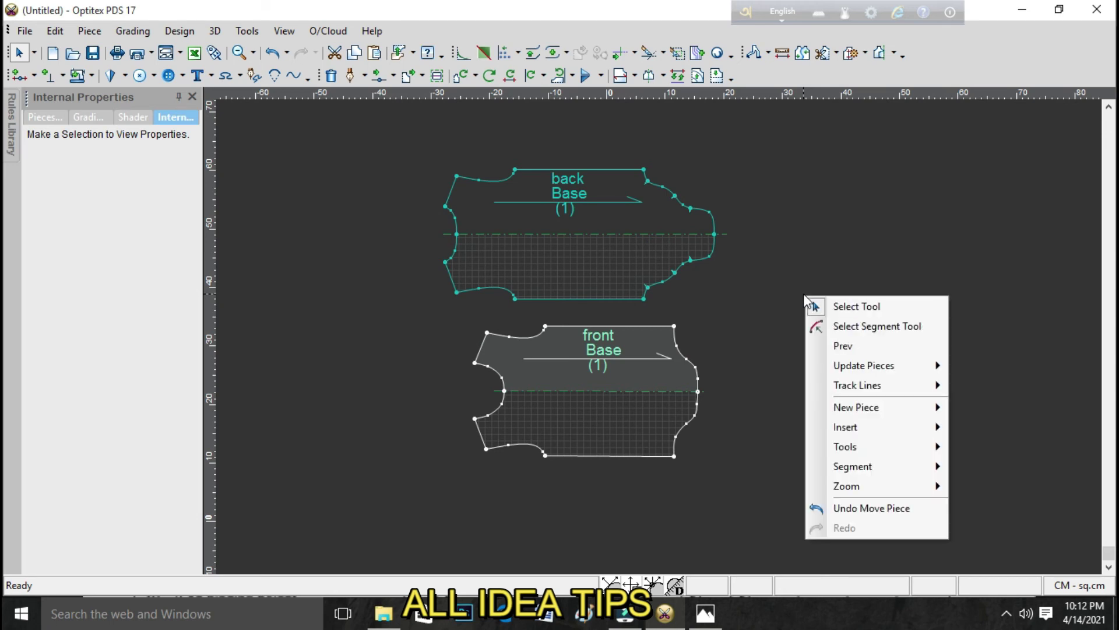
Start a new piece via Create a Rectangular Piece, then view RAMPER.JPG in Photos.
click(843, 302)
right_click(821, 251)
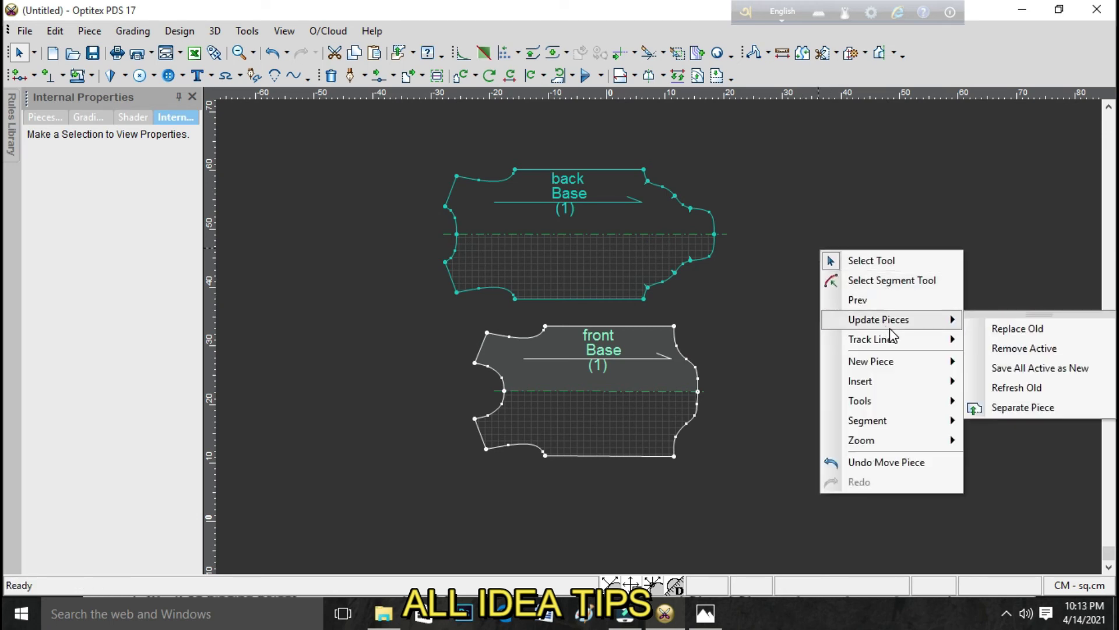
mouse_move(871, 362)
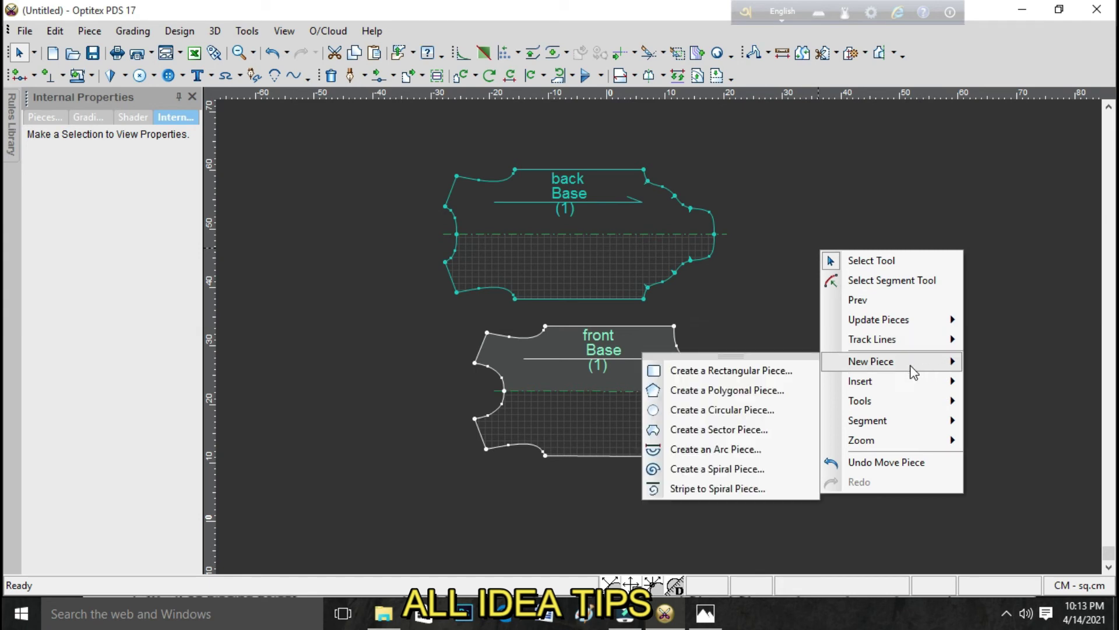
click(774, 376)
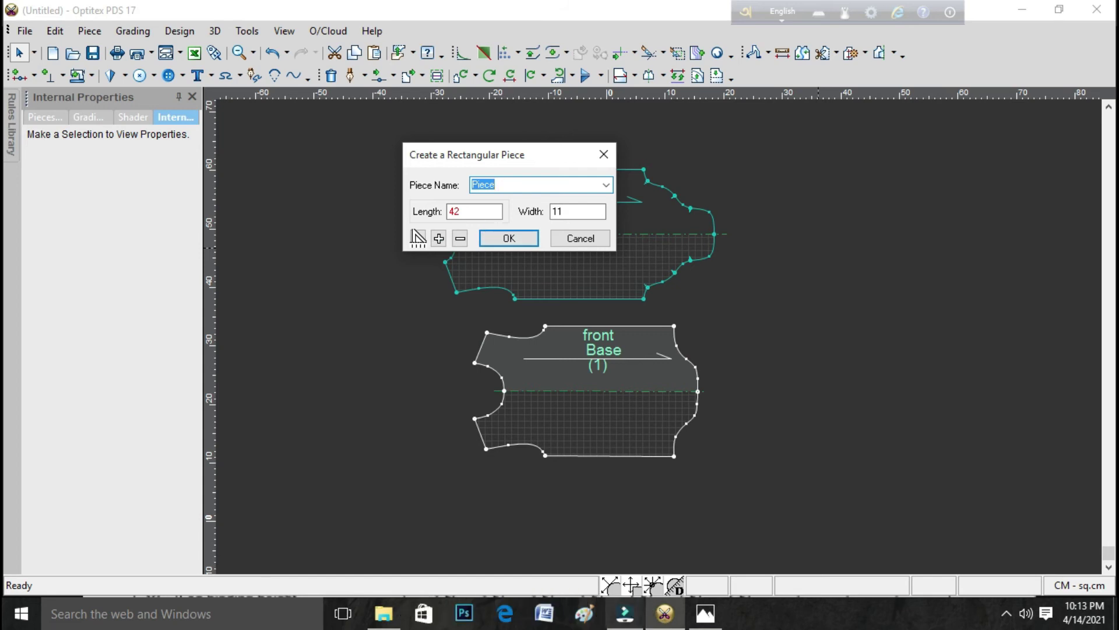
click(705, 618)
mouse_move(543, 411)
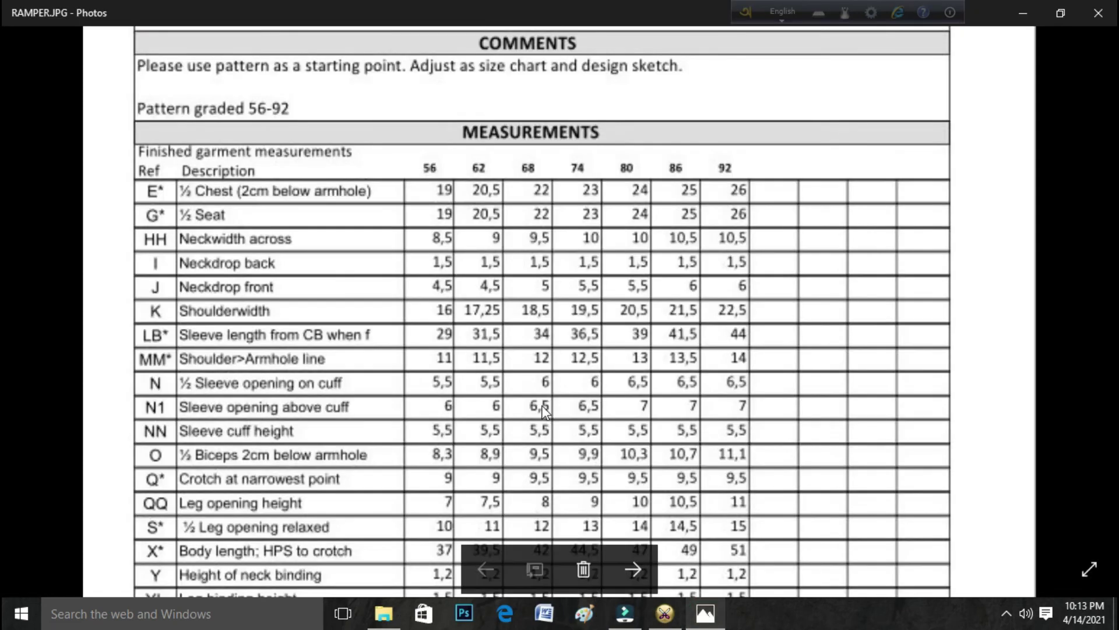
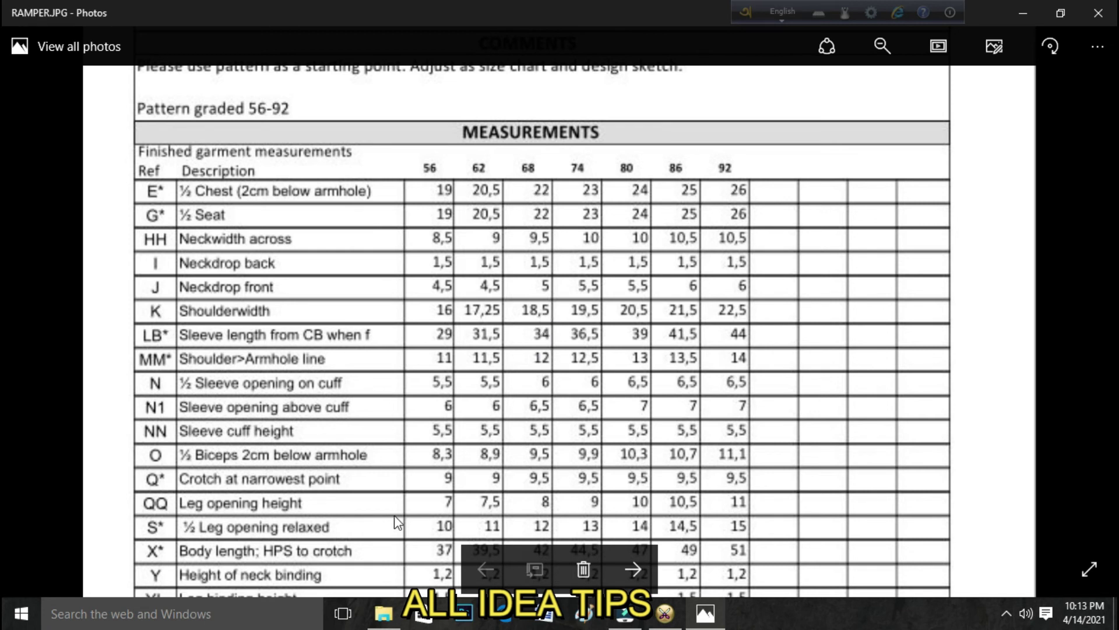
Create a rectangular piece 25 long and 9 wide.
click(665, 612)
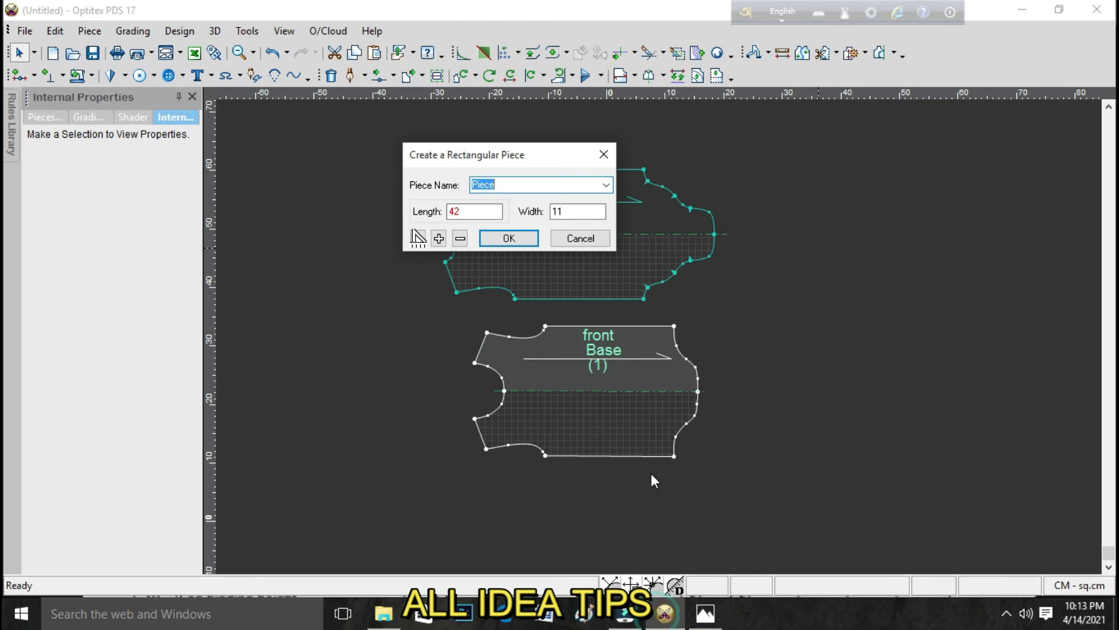
key(Tab)
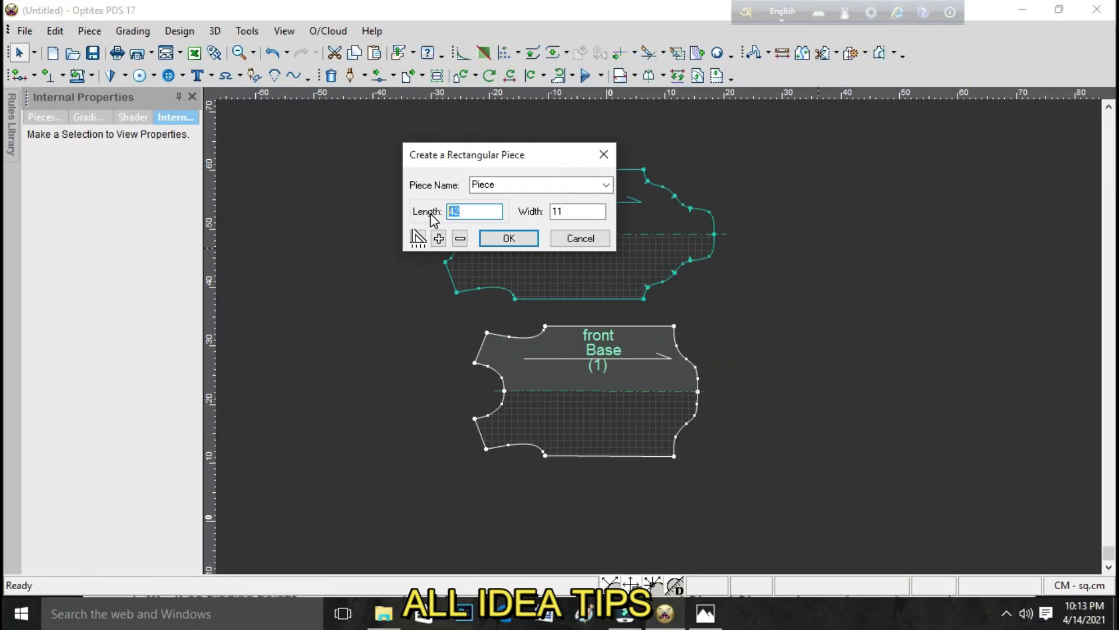
text(2)
double_click(570, 213)
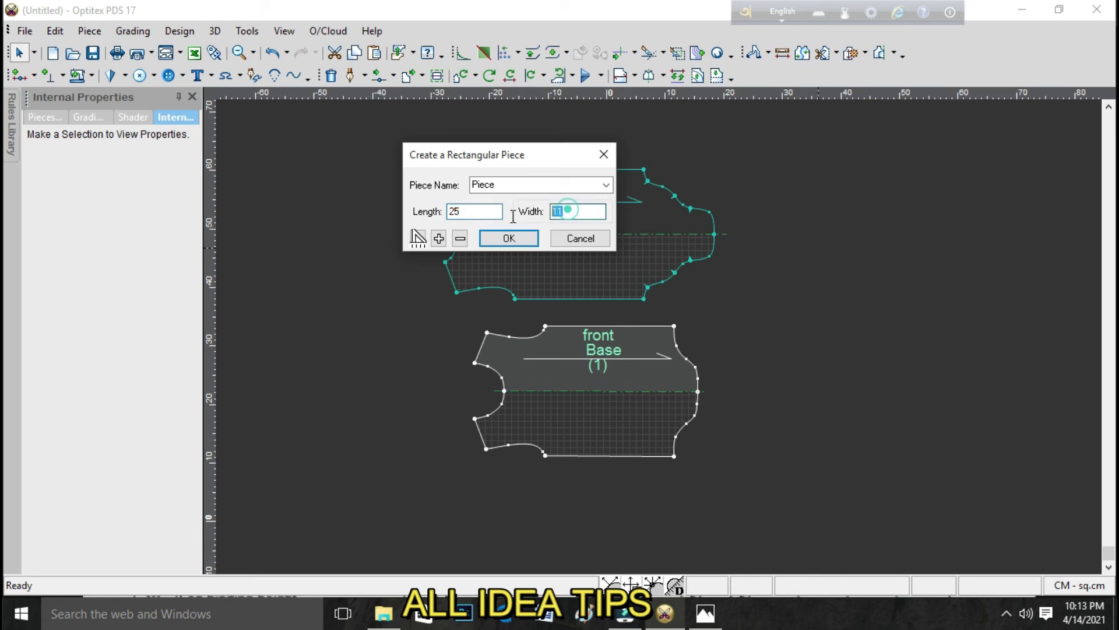
text(9.5)
key(Return)
Move the new rectangle right, below the upper bodice piece, and nudge the bodice down-right.
scroll(719, 491, up, 3)
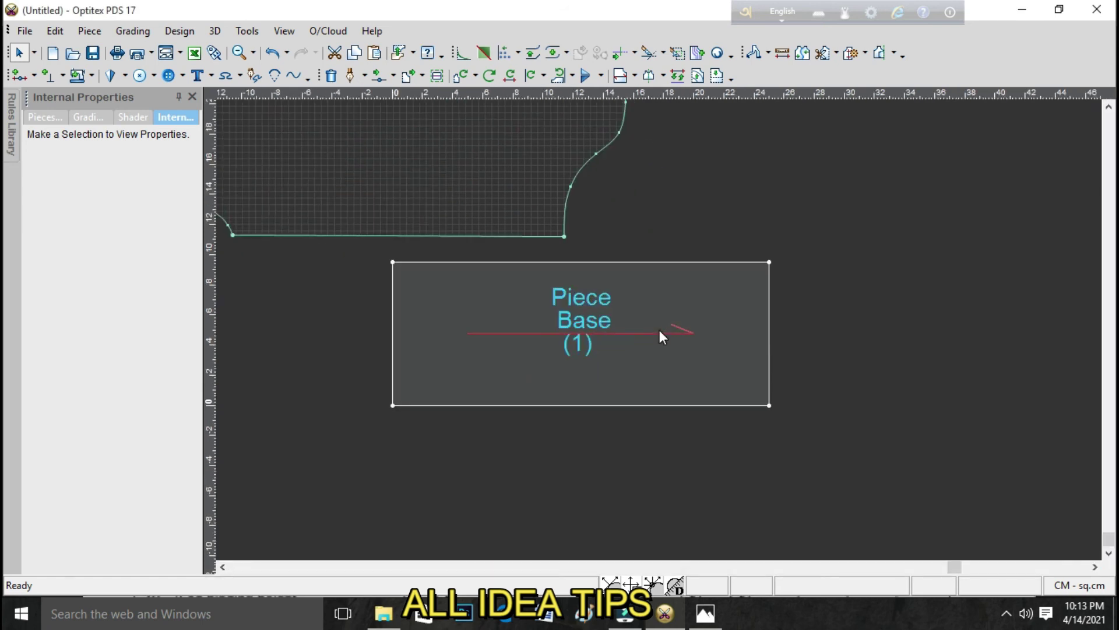
drag(660, 330, 782, 339)
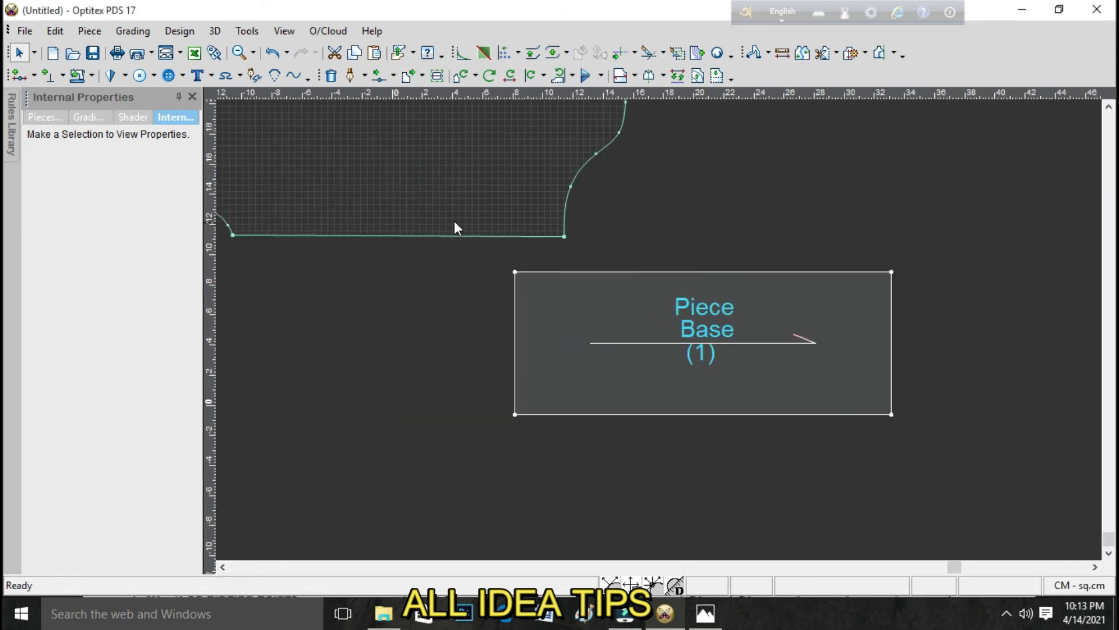
drag(455, 227, 467, 242)
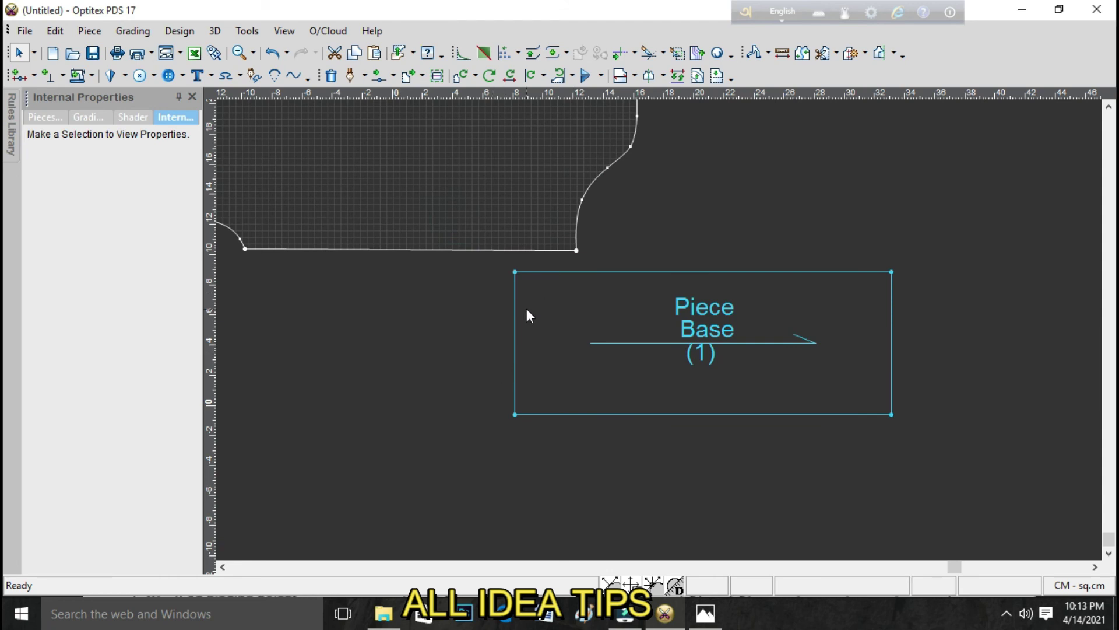
click(111, 75)
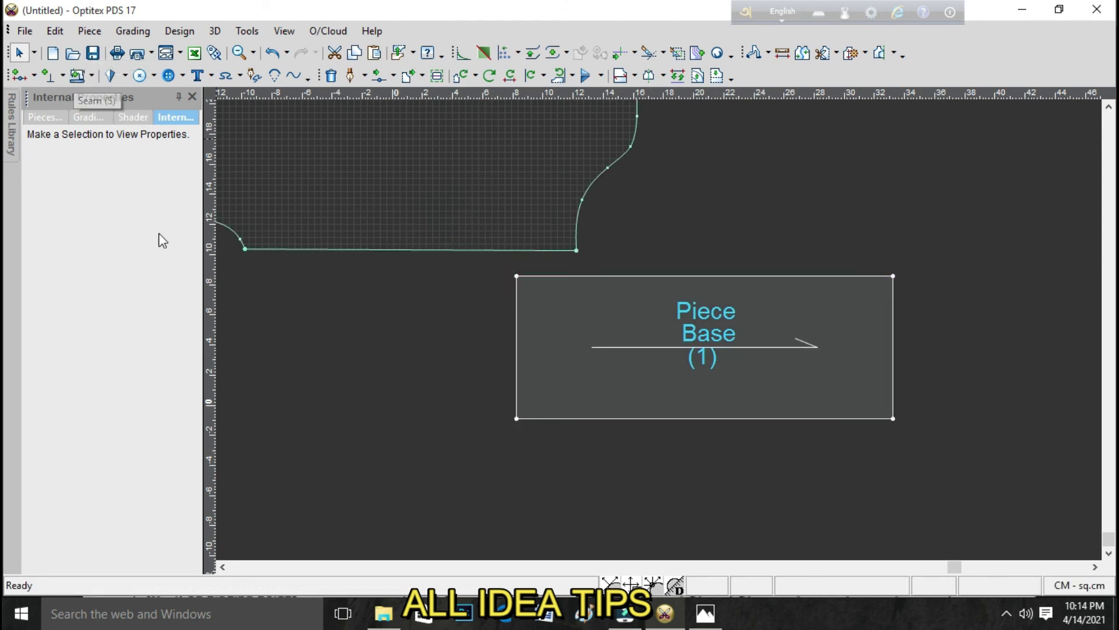
key(p)
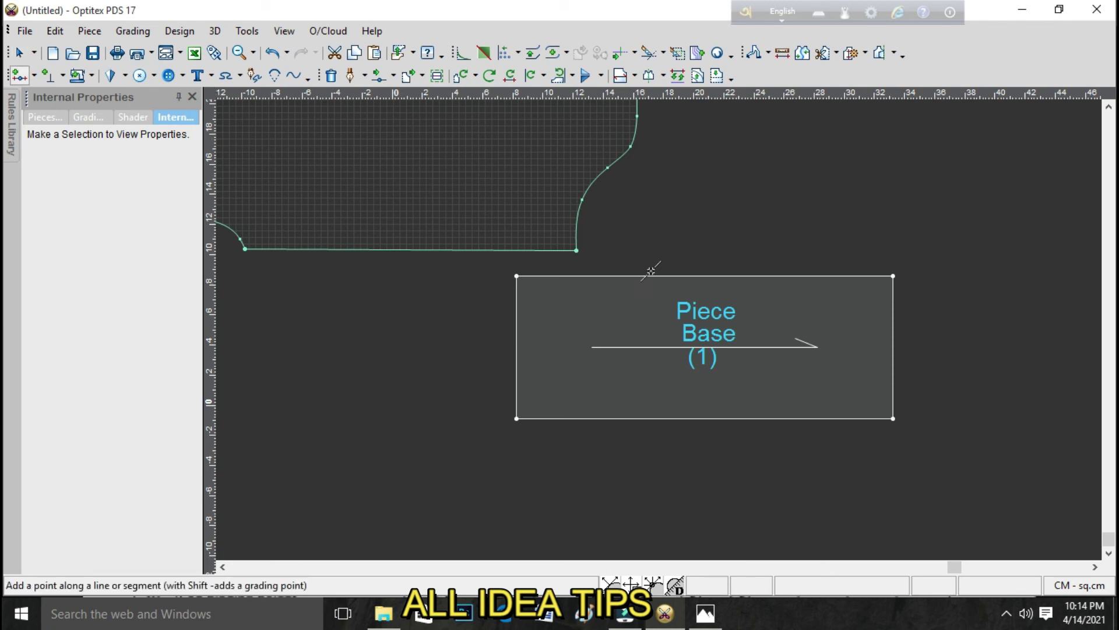
Add a point on the rectangle's top edge, 8 from the previous corner.
click(535, 276)
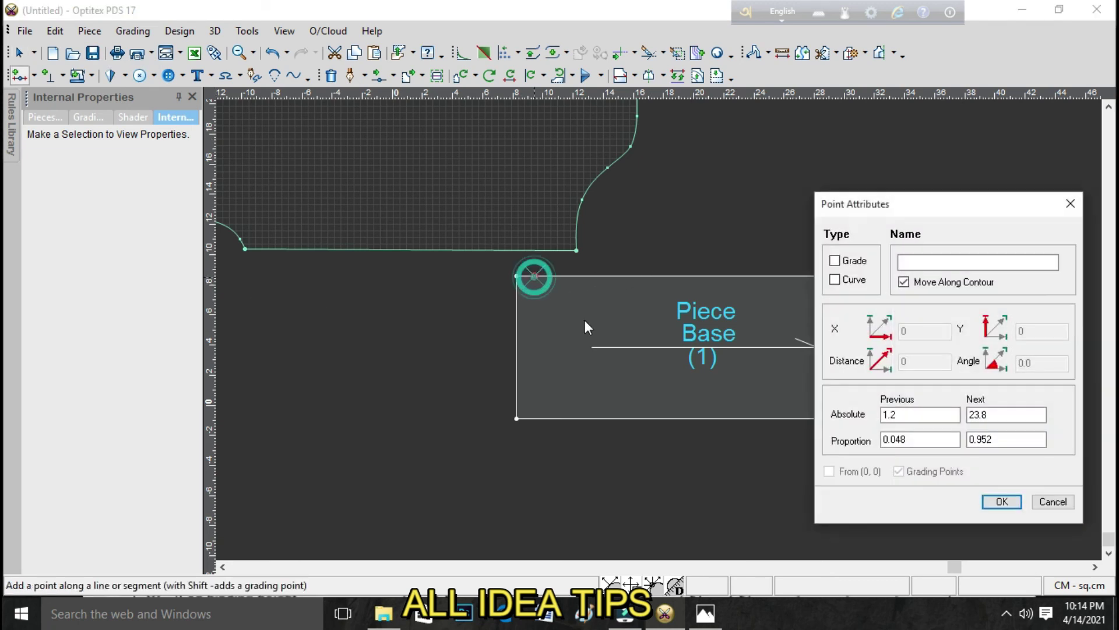
double_click(910, 414)
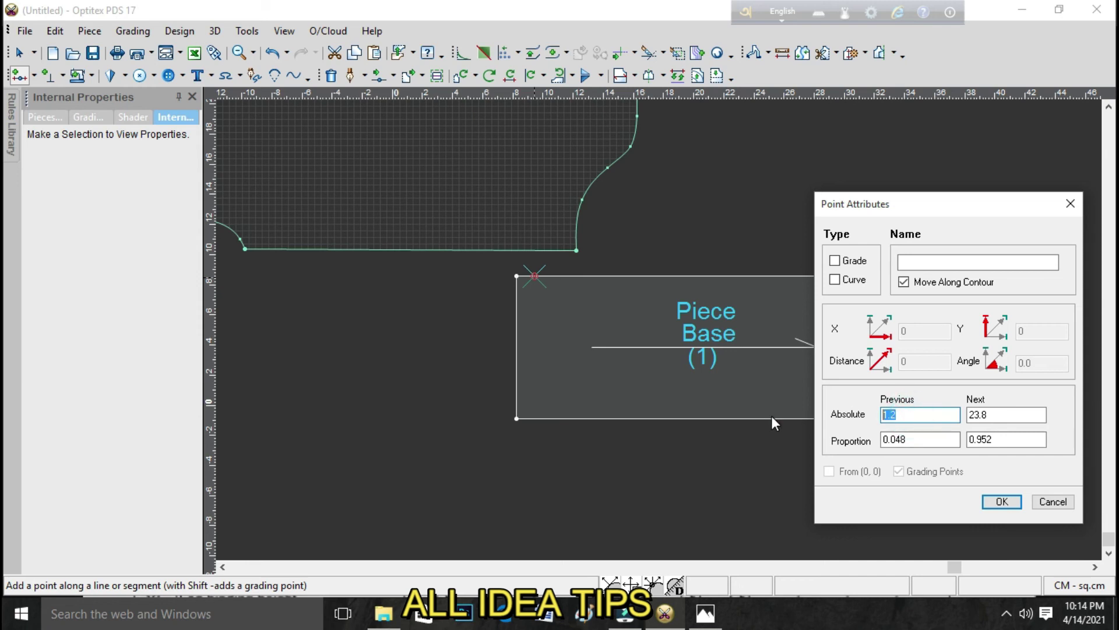
text(8)
key(Return)
Make the new top-edge point a grading point.
right_click(724, 145)
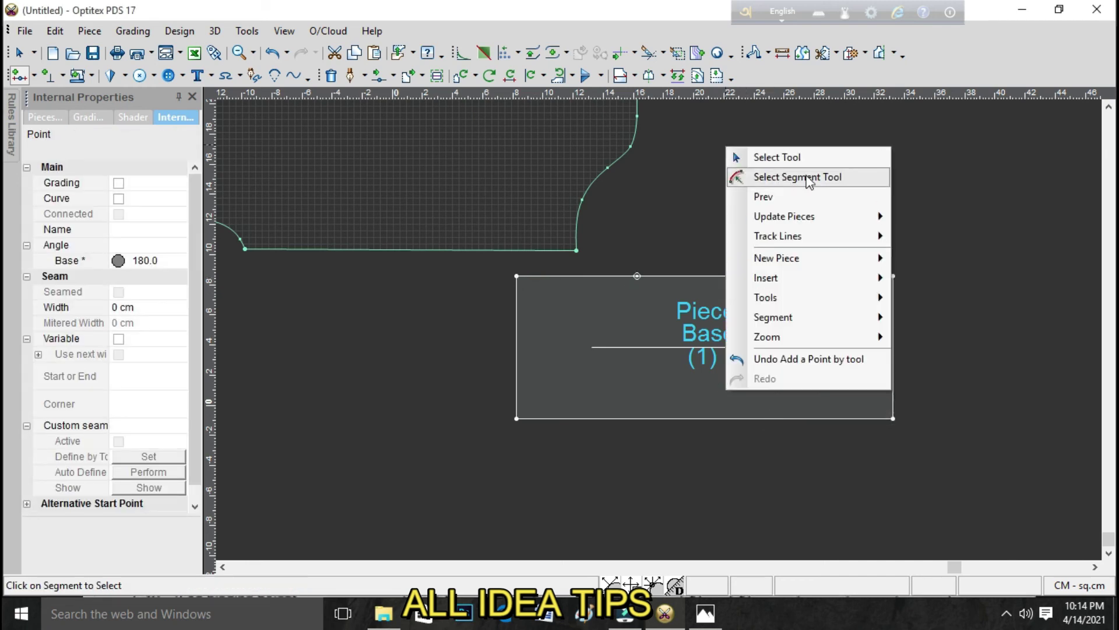
click(797, 155)
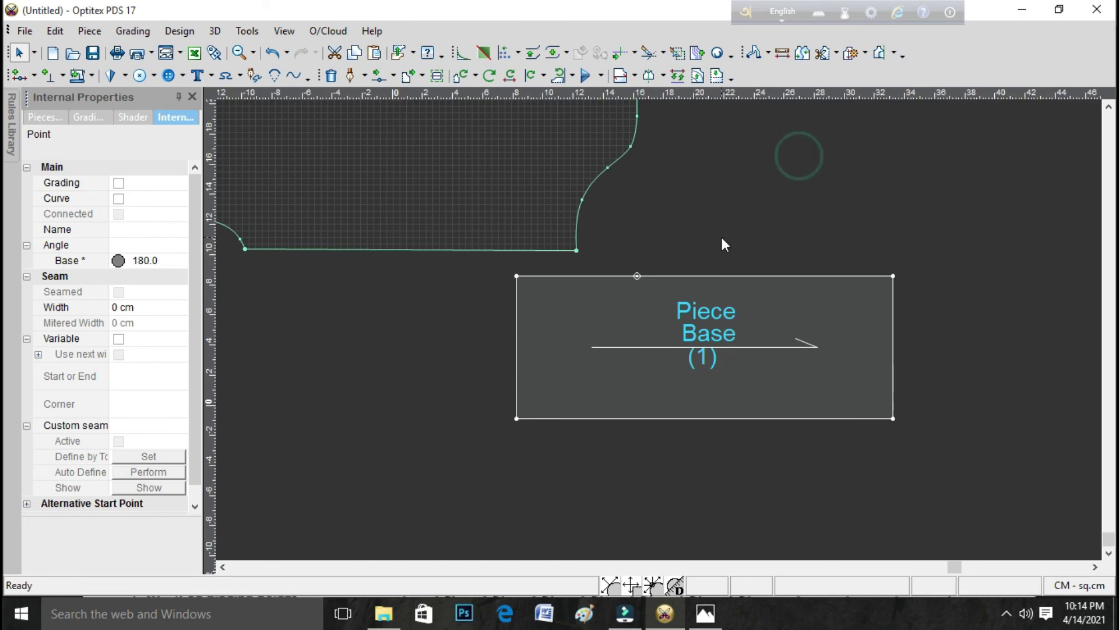
click(638, 275)
click(121, 183)
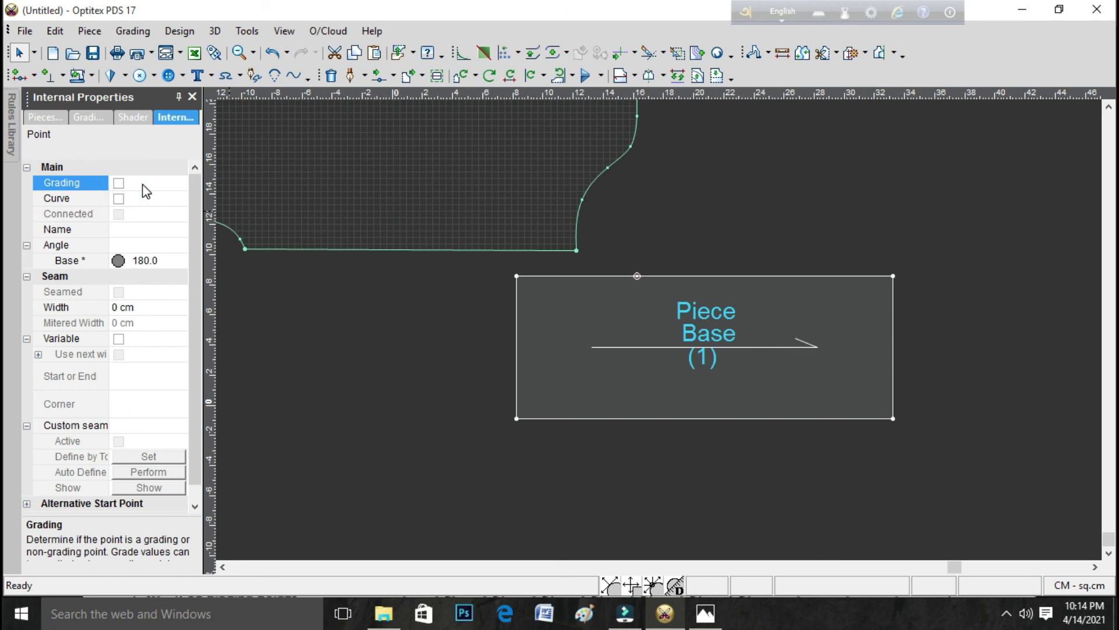
click(118, 182)
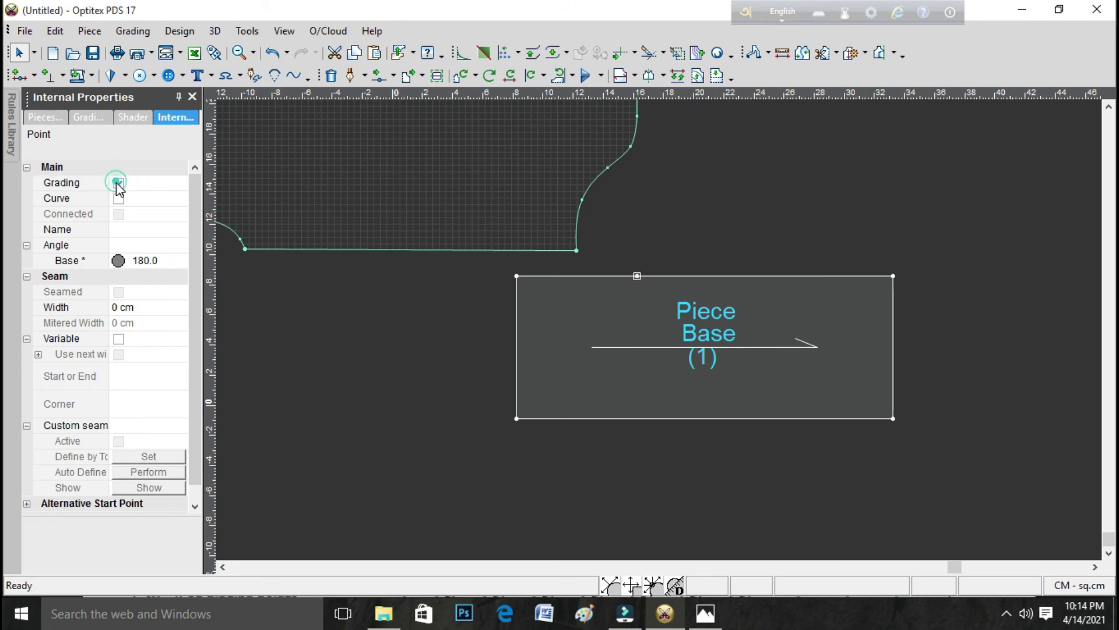
click(606, 298)
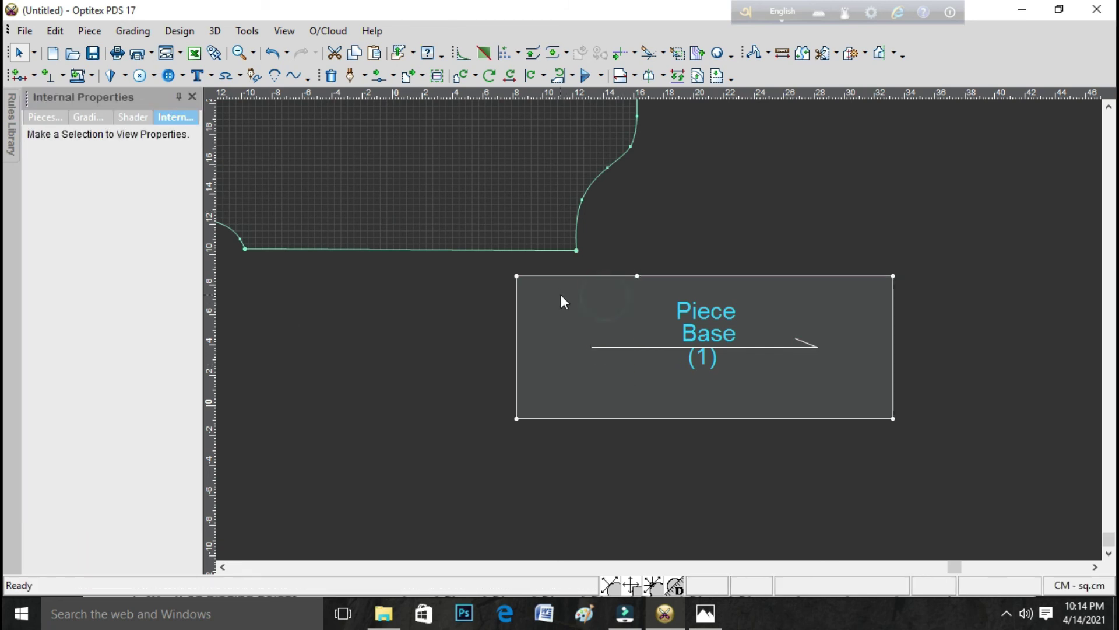
Set grading on the top-left corner point, then reselect that corner for removal.
click(517, 275)
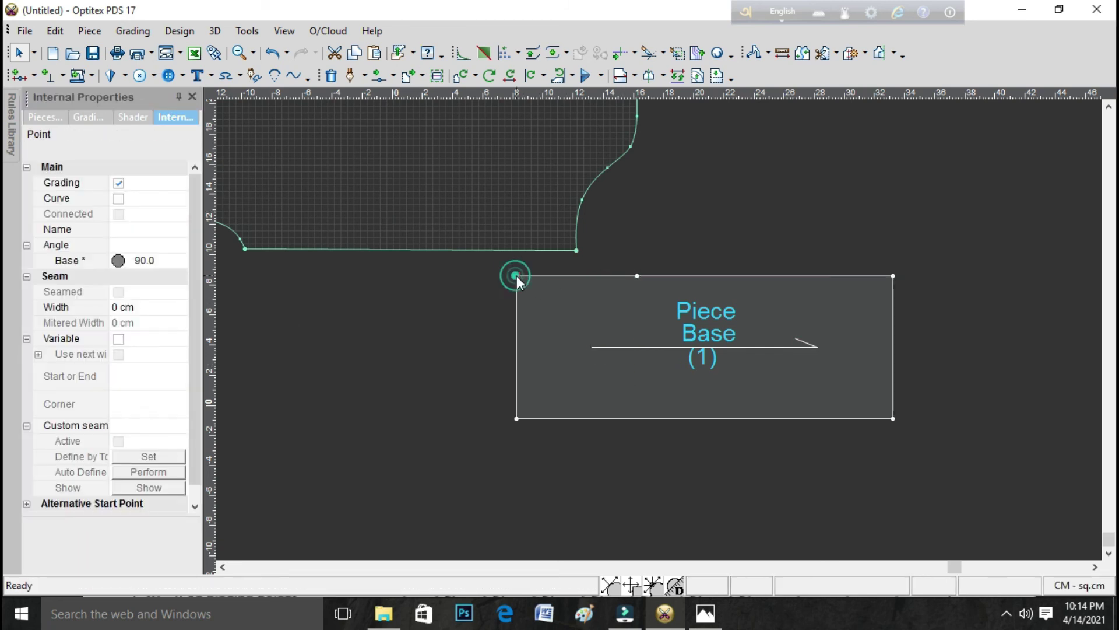
click(118, 183)
click(380, 289)
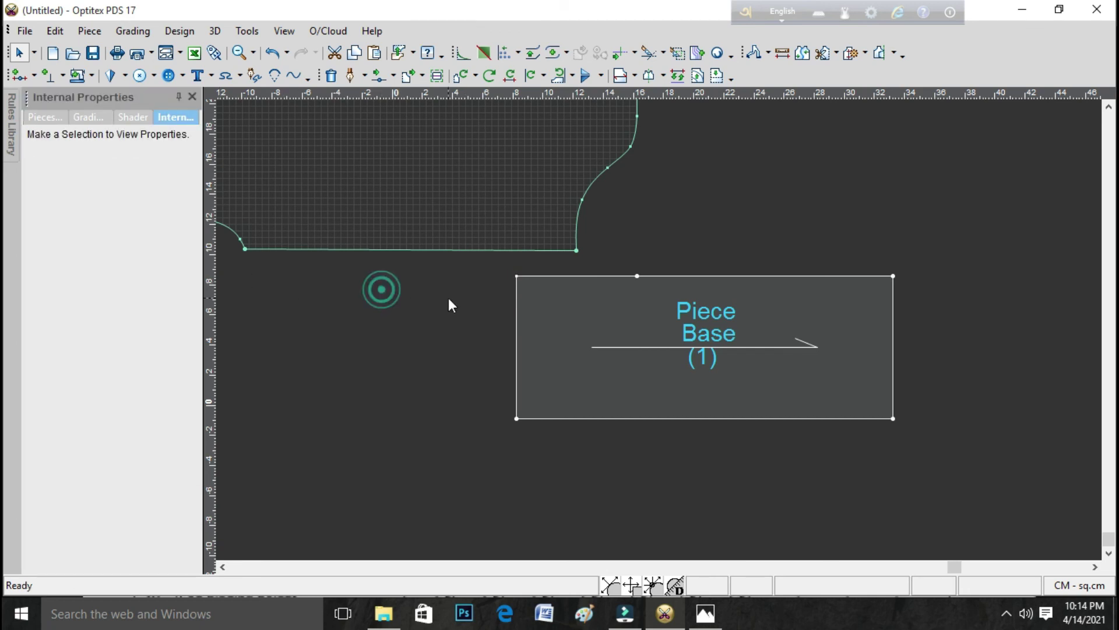
click(517, 276)
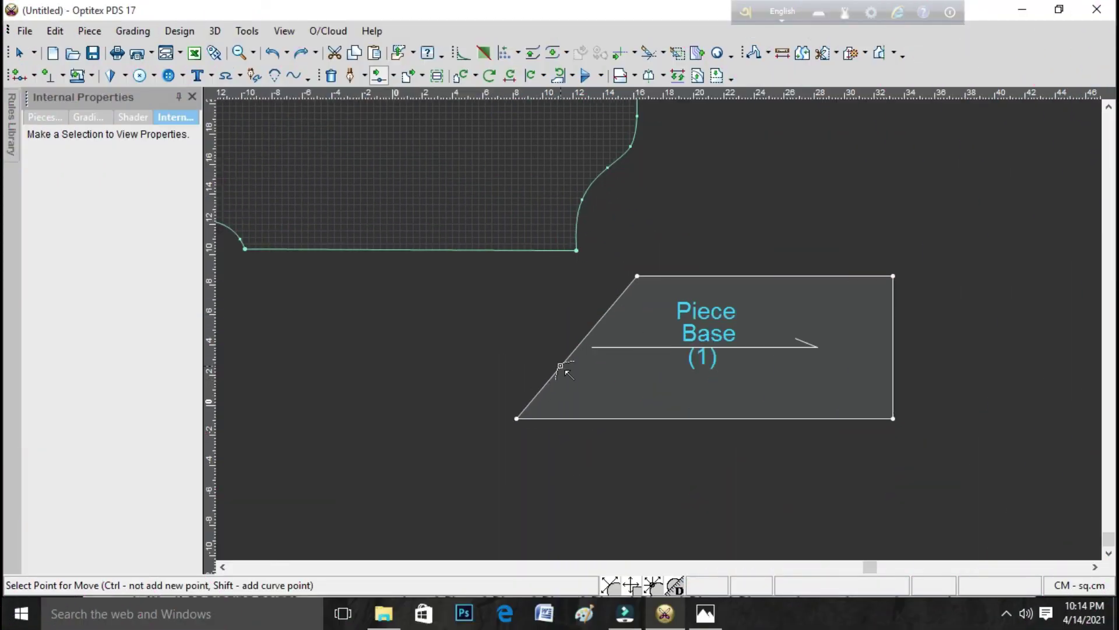
Move two points on the slanted edge to bulge it into a sleeve cap curve.
click(561, 366)
click(532, 353)
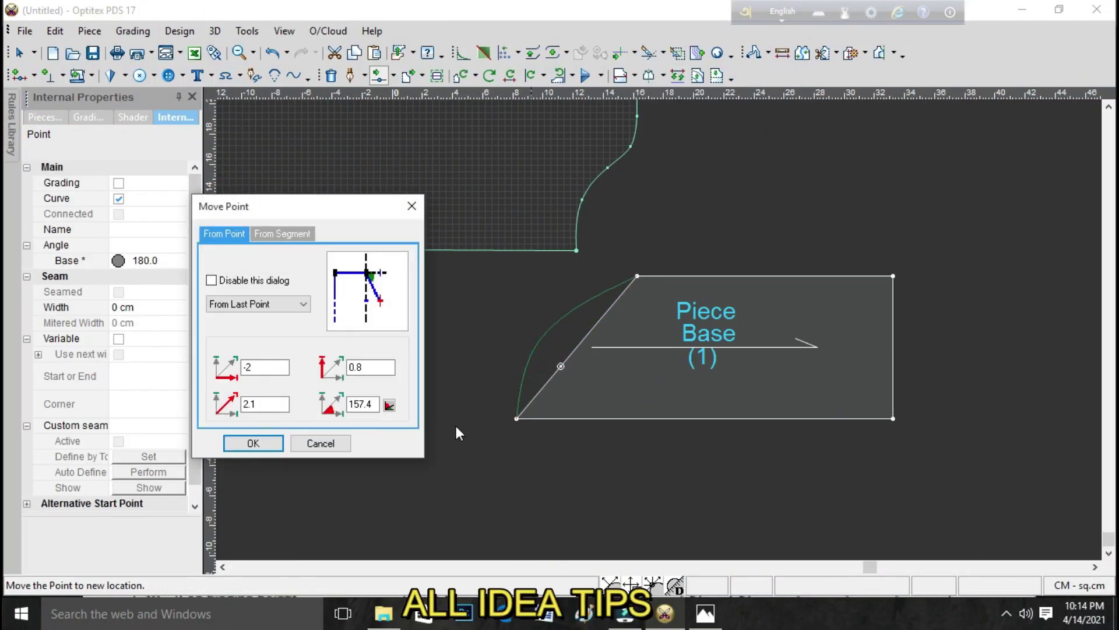
click(278, 449)
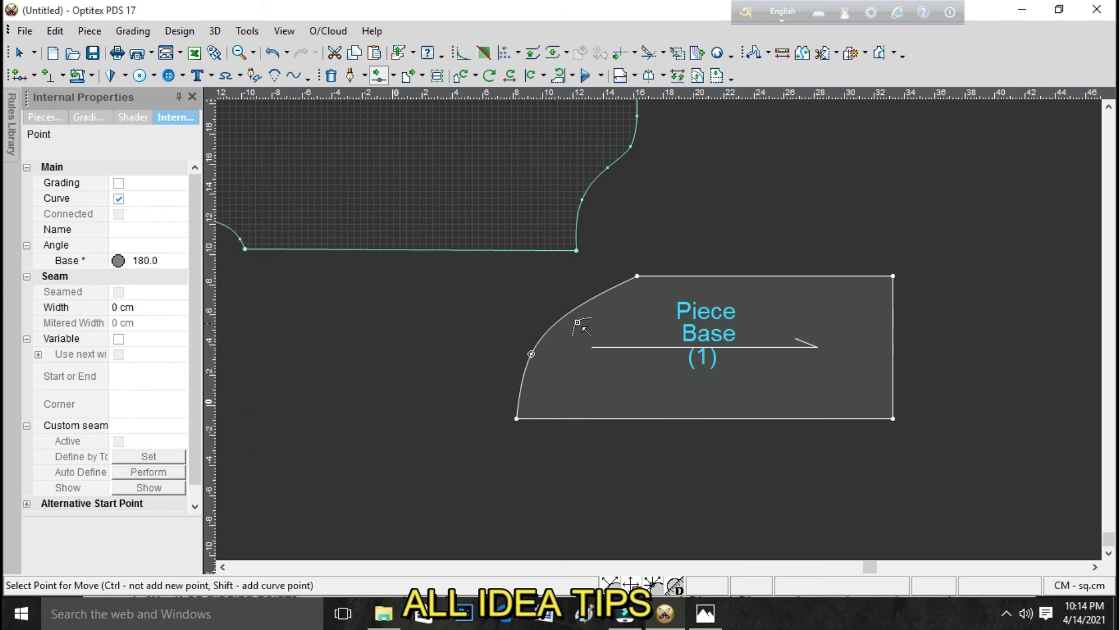
click(585, 302)
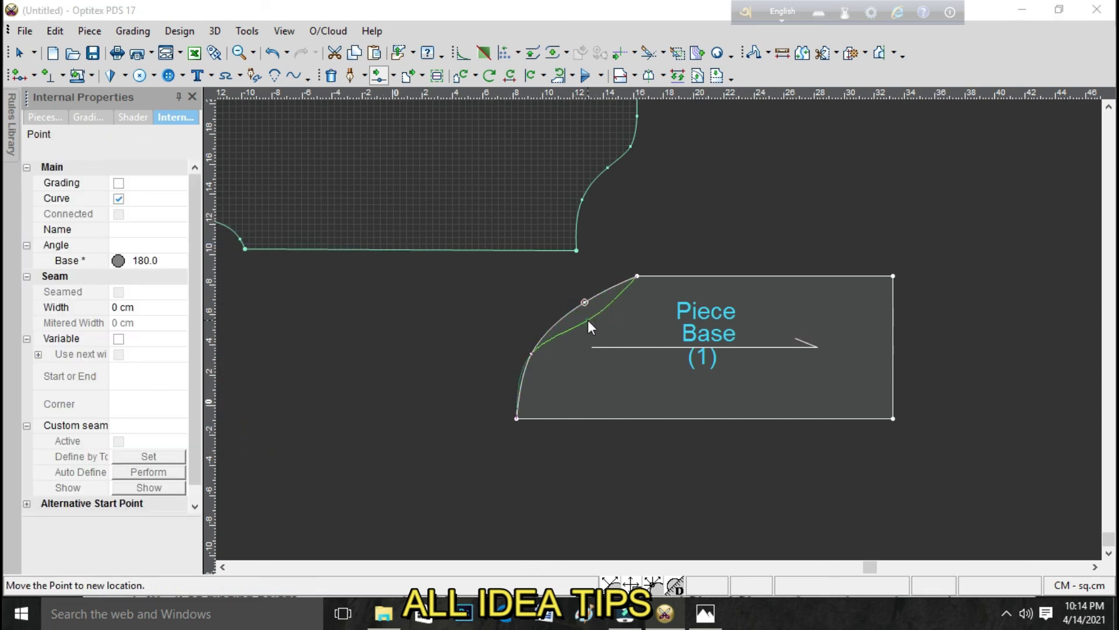
click(587, 319)
click(253, 443)
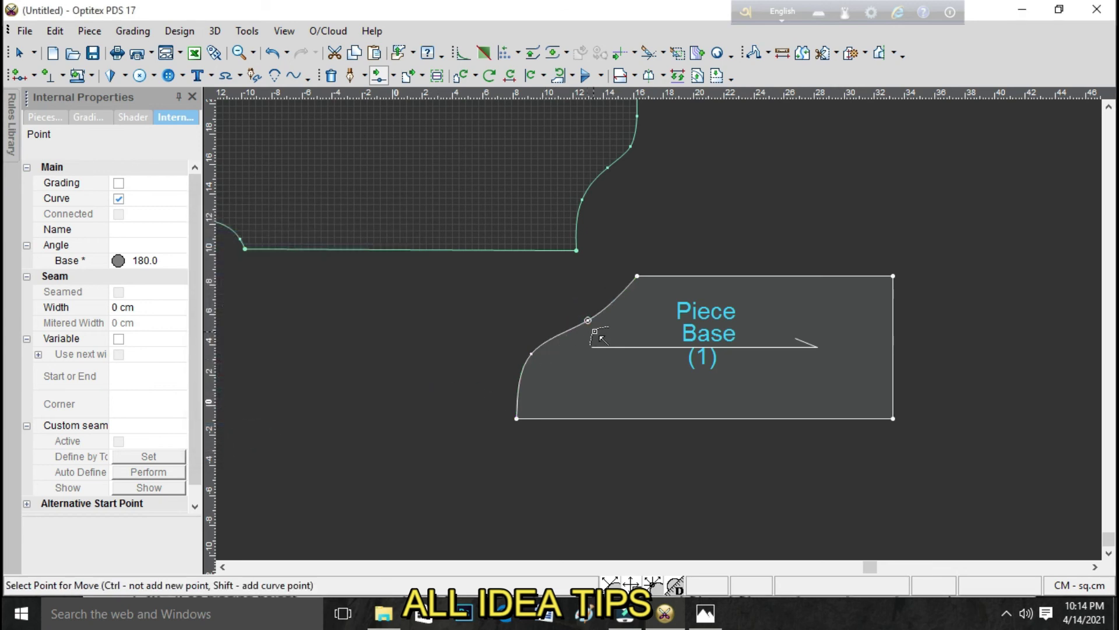
Reposition two more cap curve points, including the lower one, to smooth the curve.
click(621, 299)
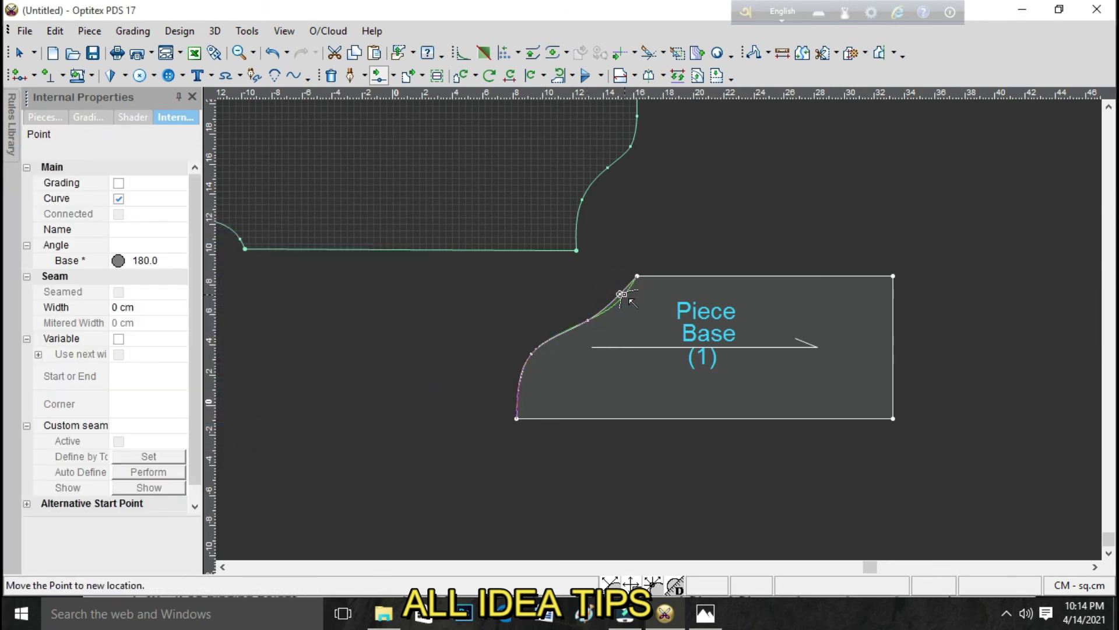
click(621, 296)
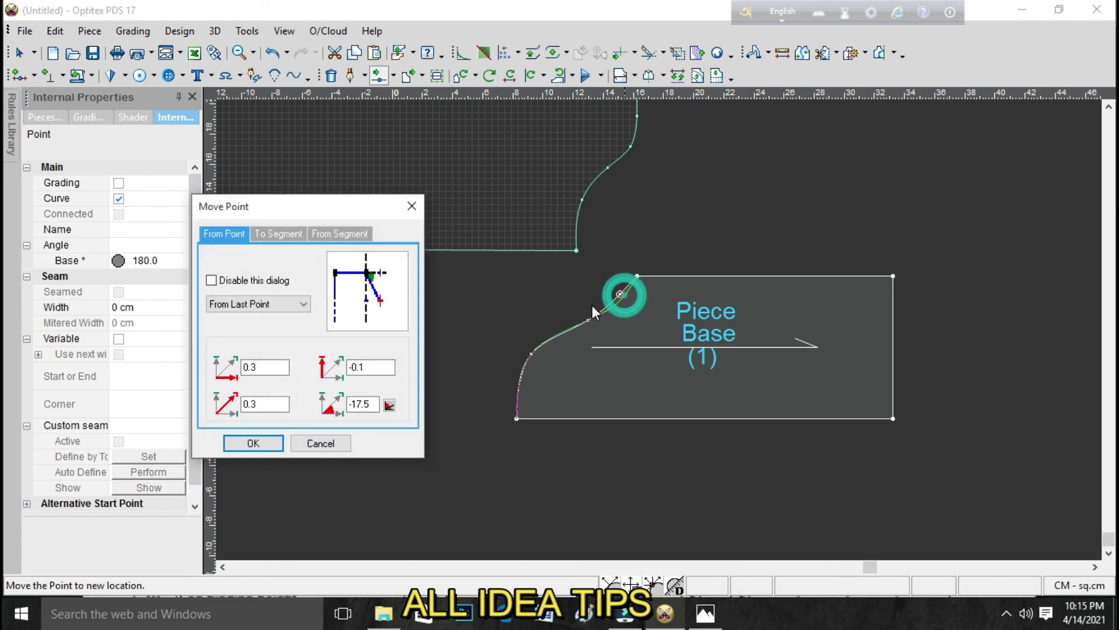
click(262, 442)
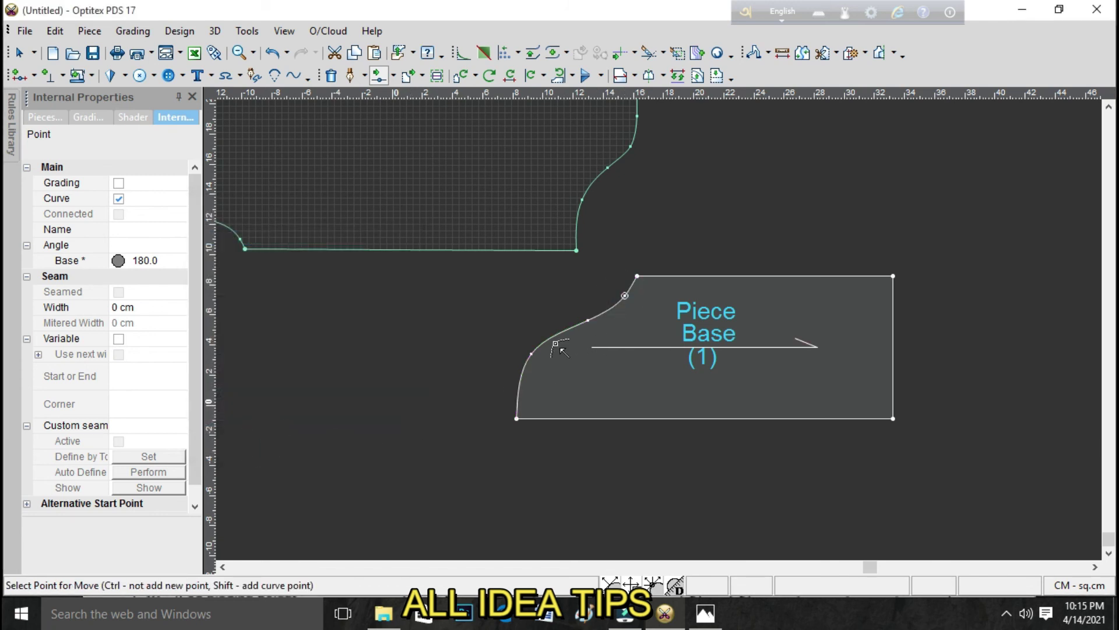
scroll(554, 332, up, 1)
scroll(662, 333, up, 1)
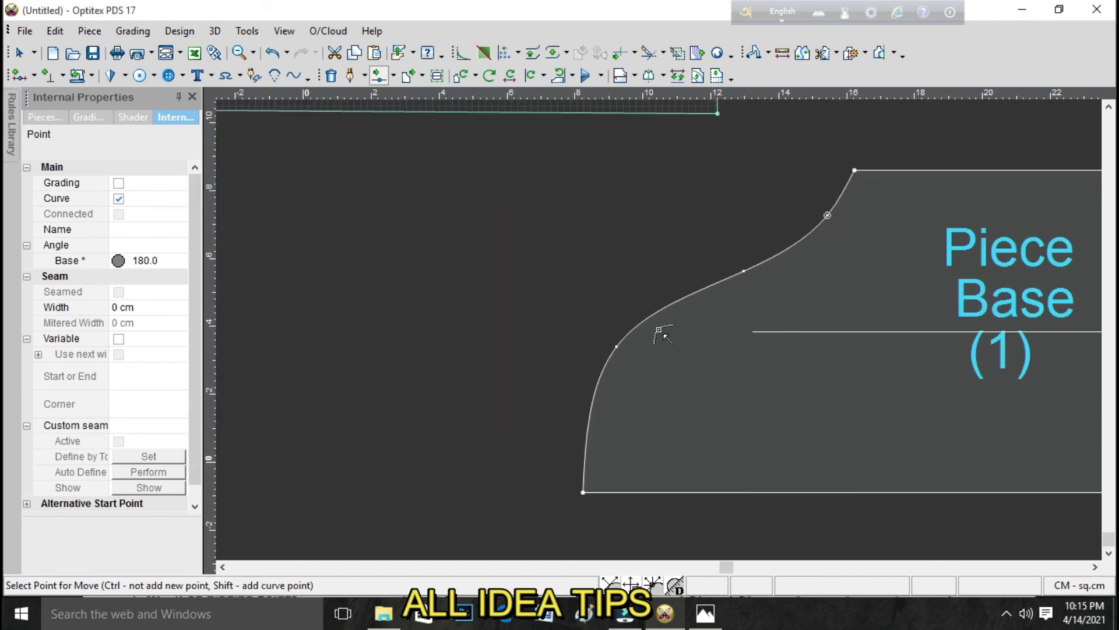
click(621, 346)
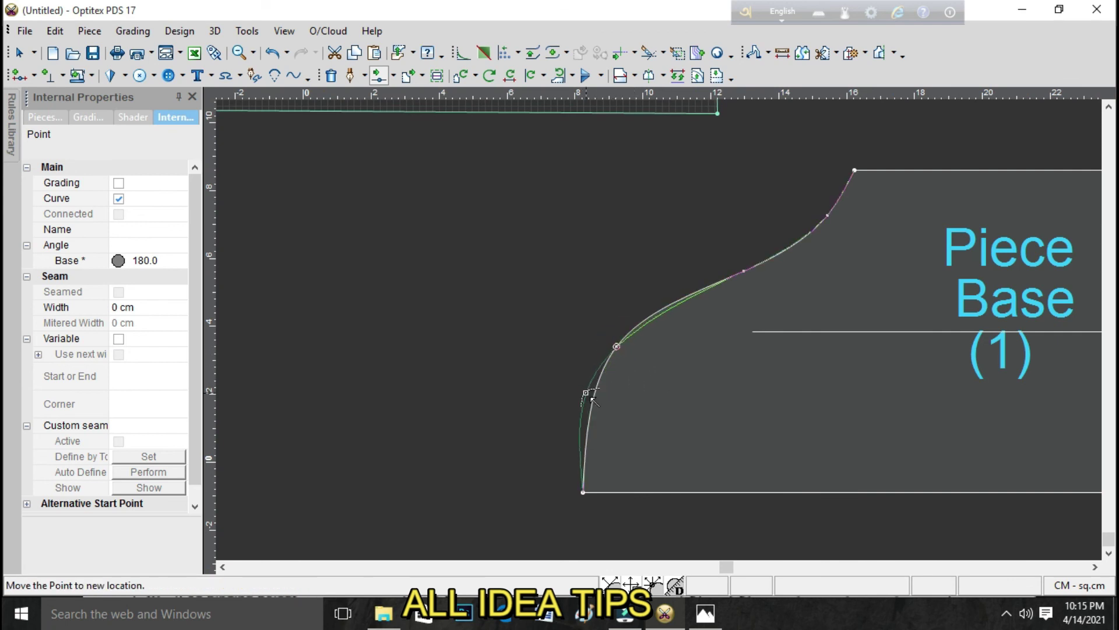
click(589, 395)
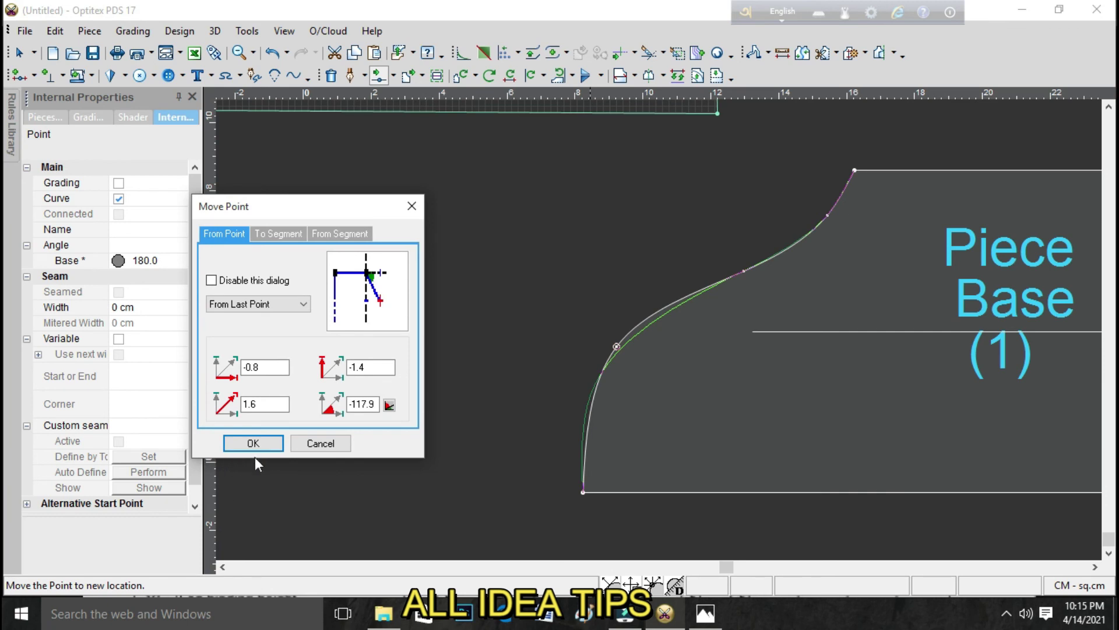
click(255, 442)
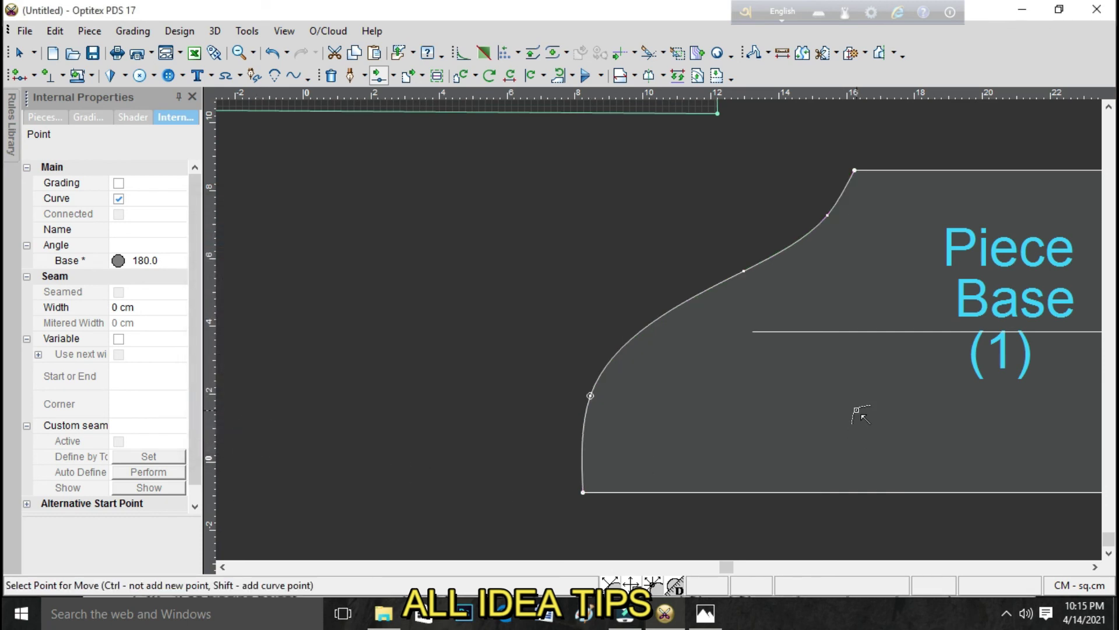
scroll(771, 313, down, 2)
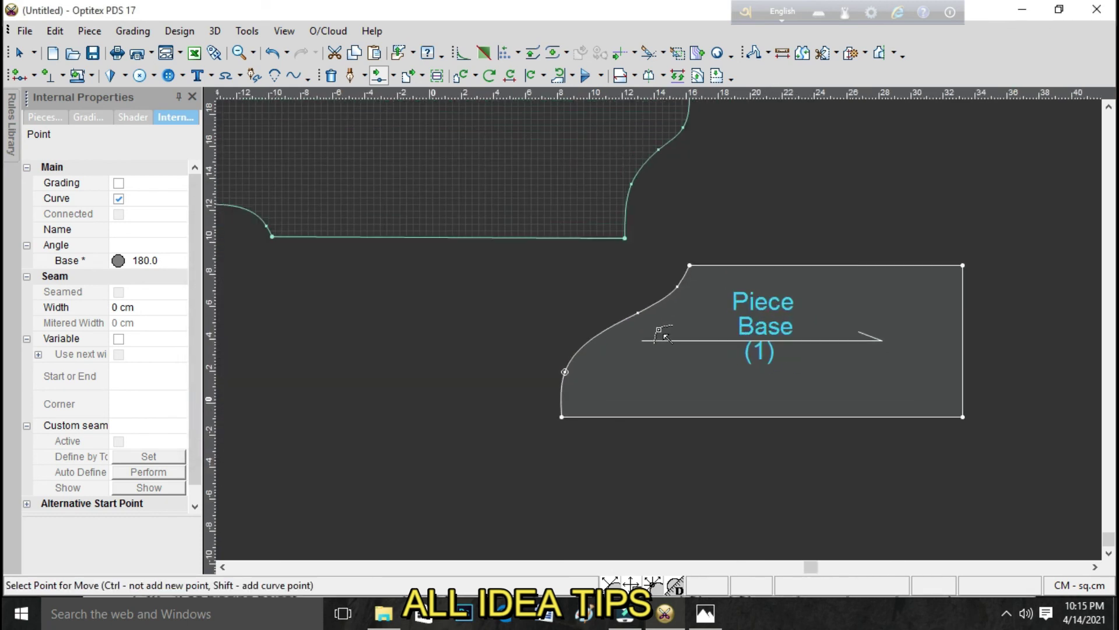
Clear the selection and check the RAMPER.JPG measurement chart before returning.
right_click(794, 204)
click(837, 219)
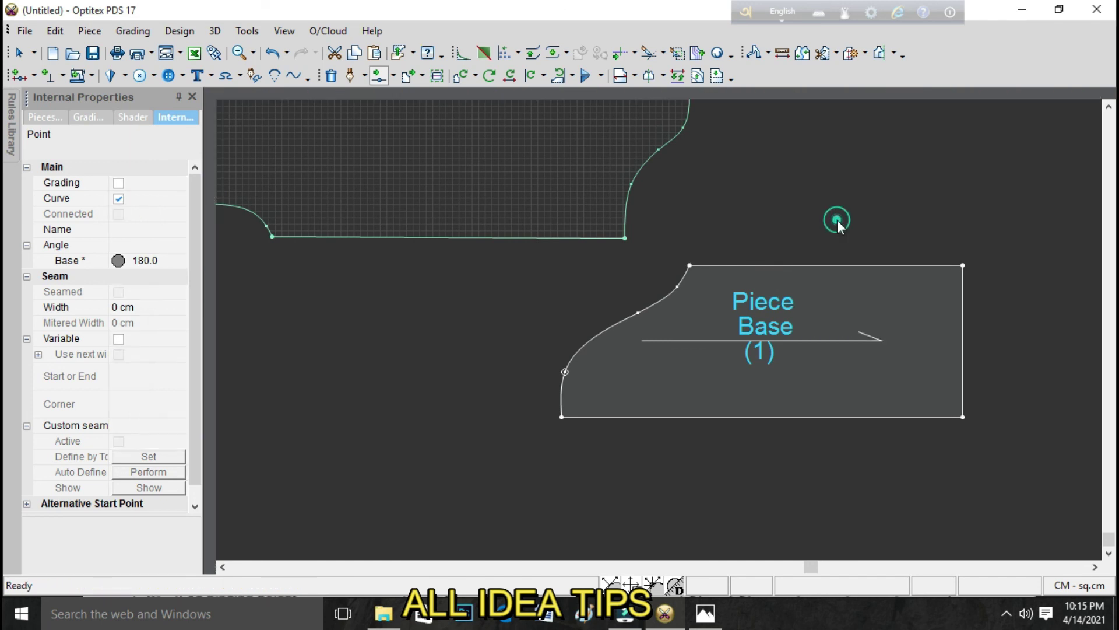
click(957, 374)
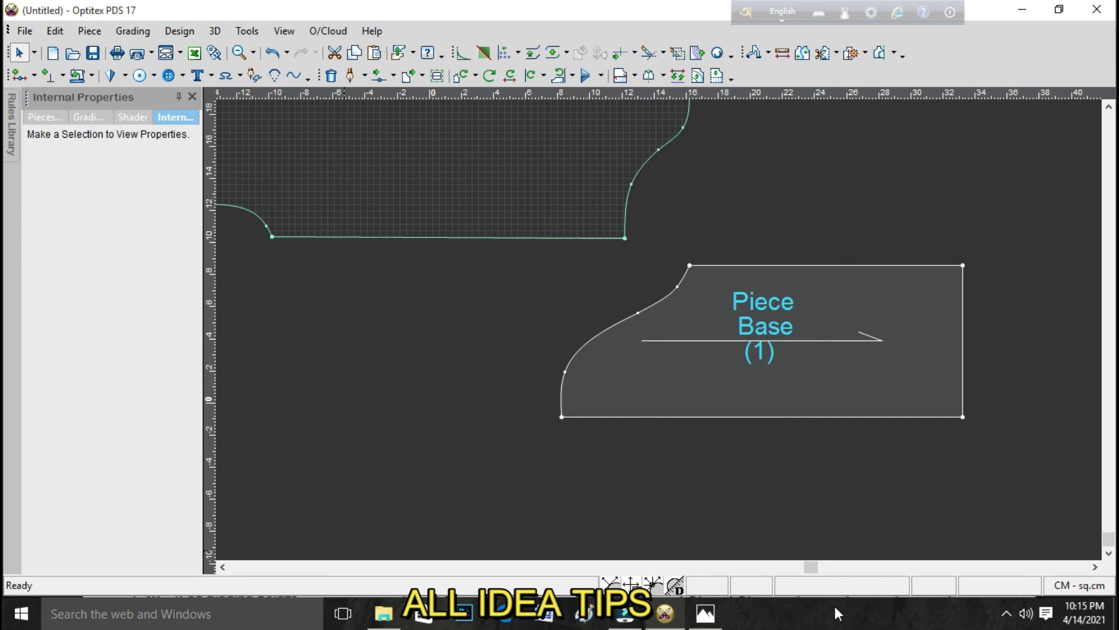
click(706, 612)
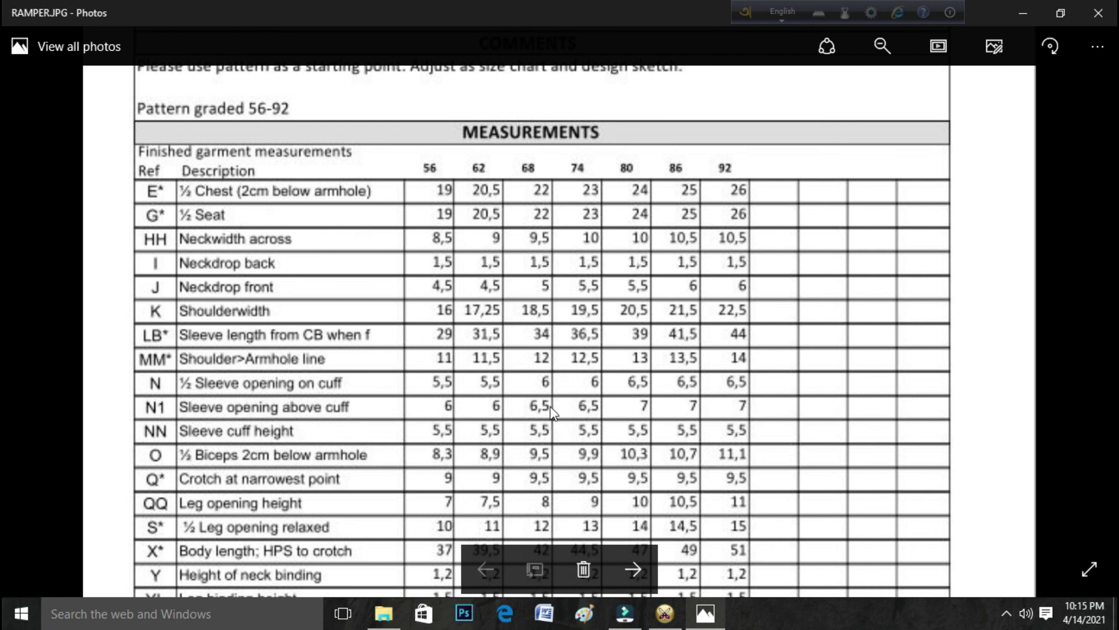
click(664, 612)
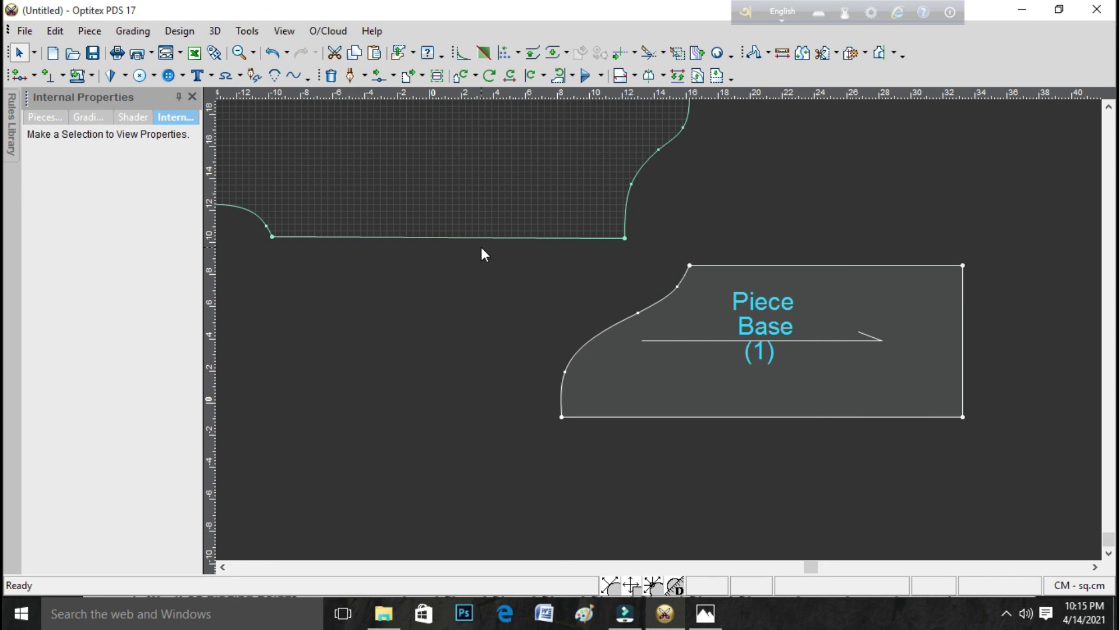
key(m)
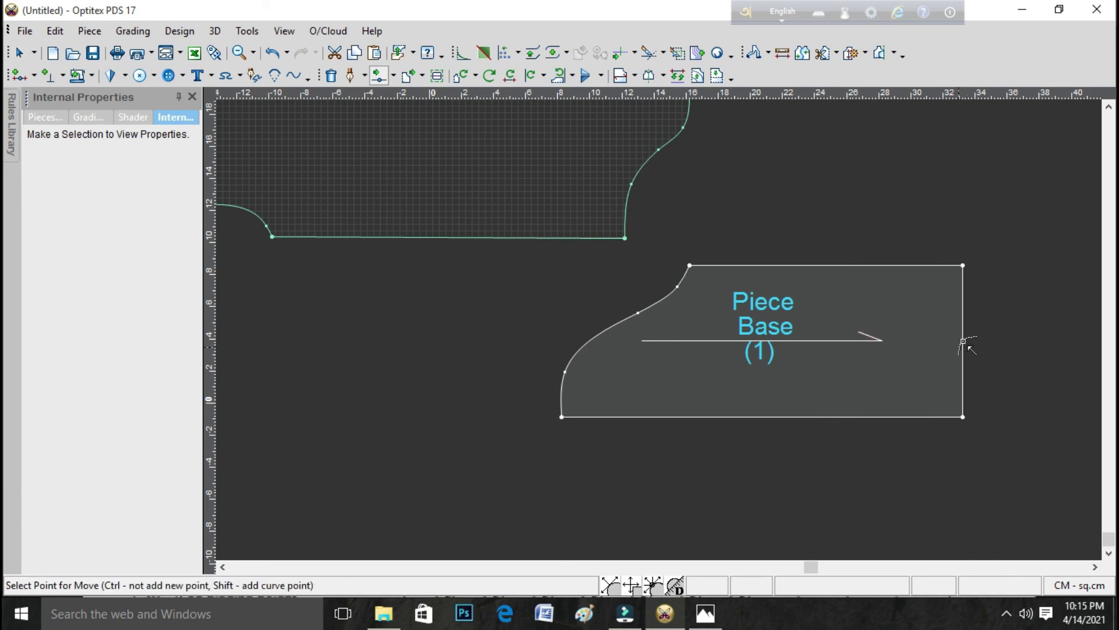
Try moving a point on the piece's right edge, then cancel the move.
click(963, 381)
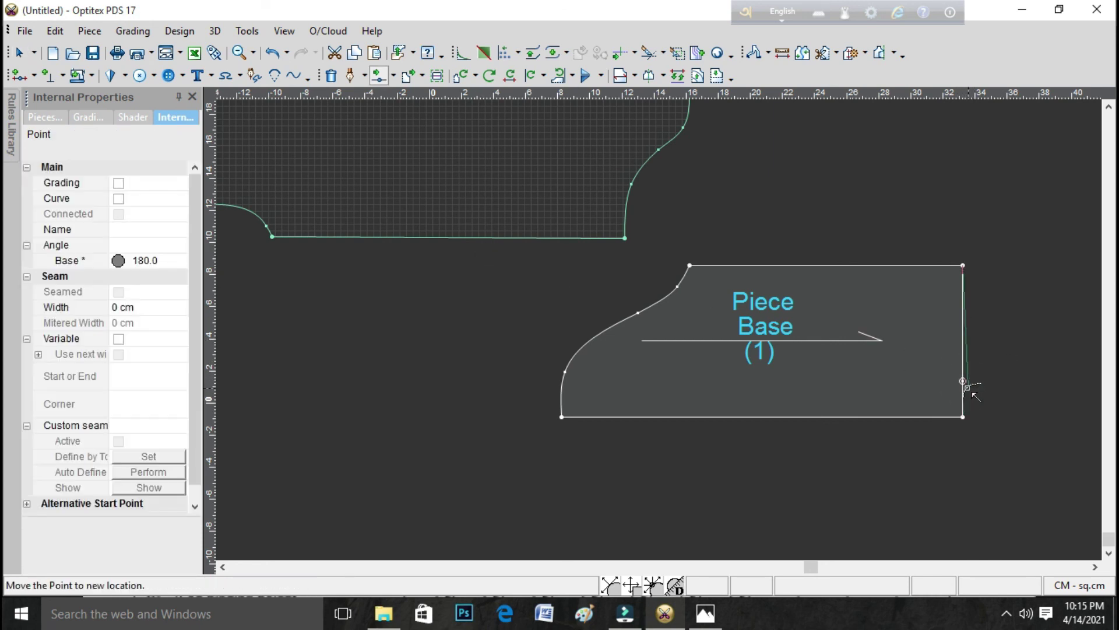
click(963, 388)
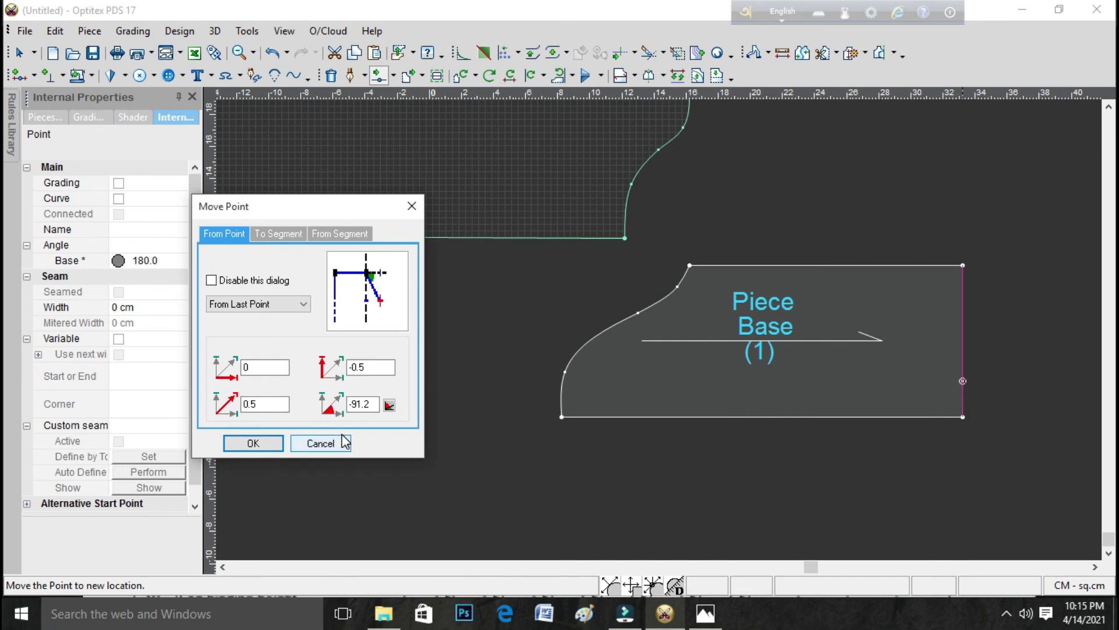
click(344, 442)
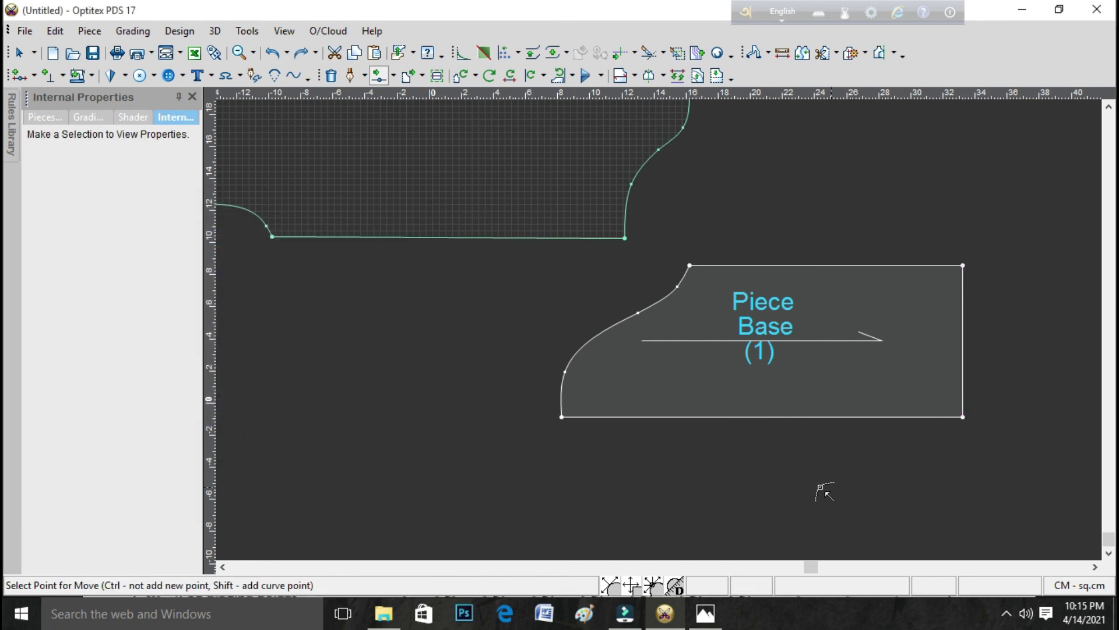
right_click(354, 344)
click(382, 350)
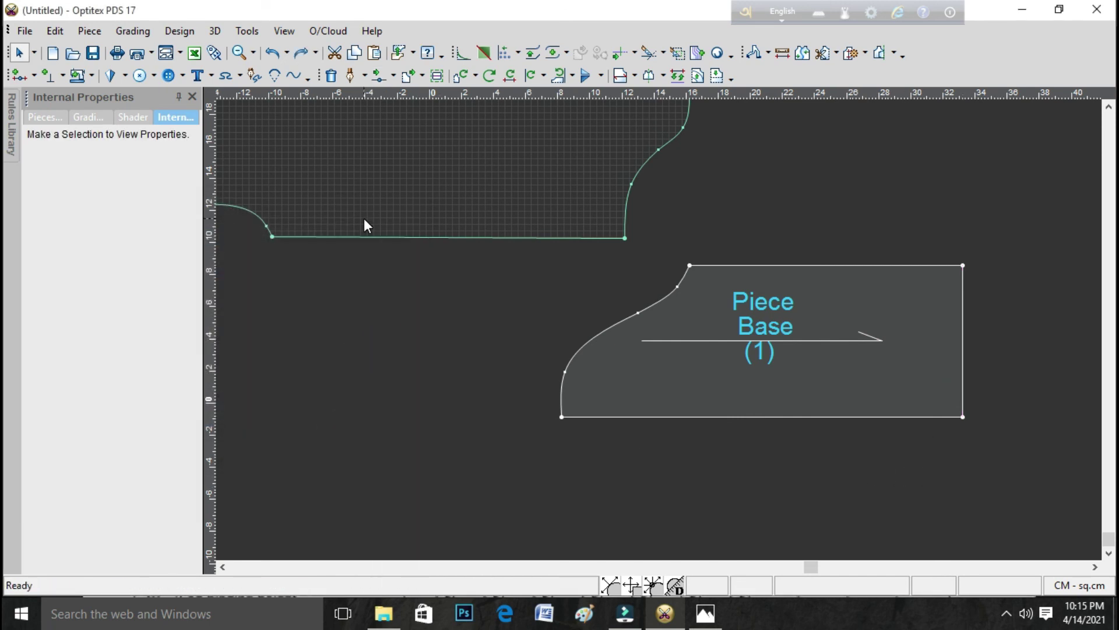
key(a)
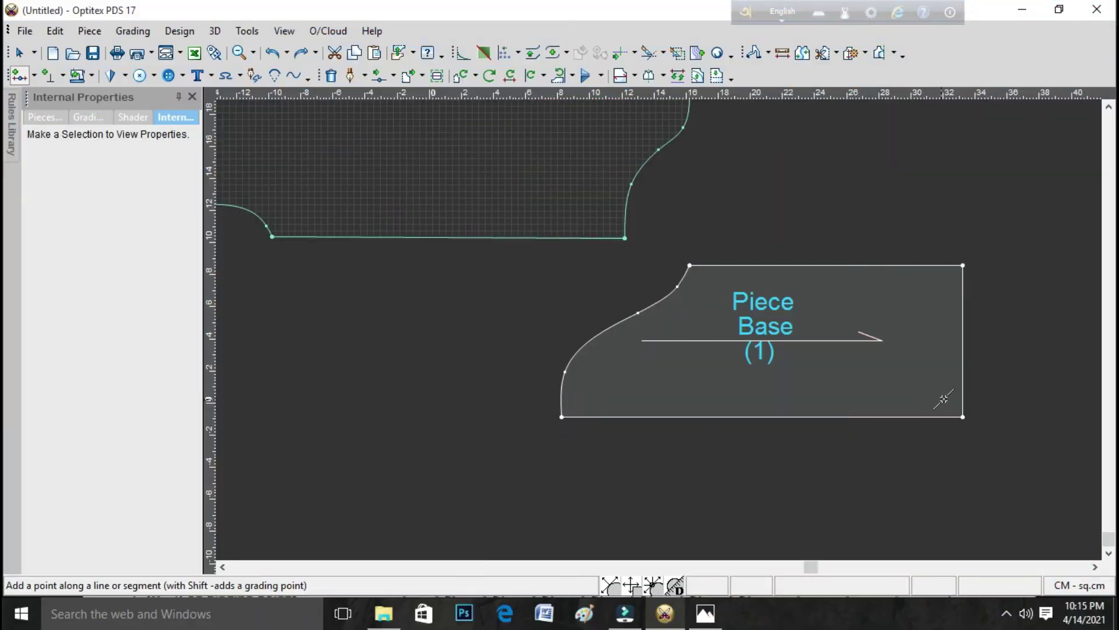
Add a grading point on the right edge, 6.5 from the next corner.
click(953, 396)
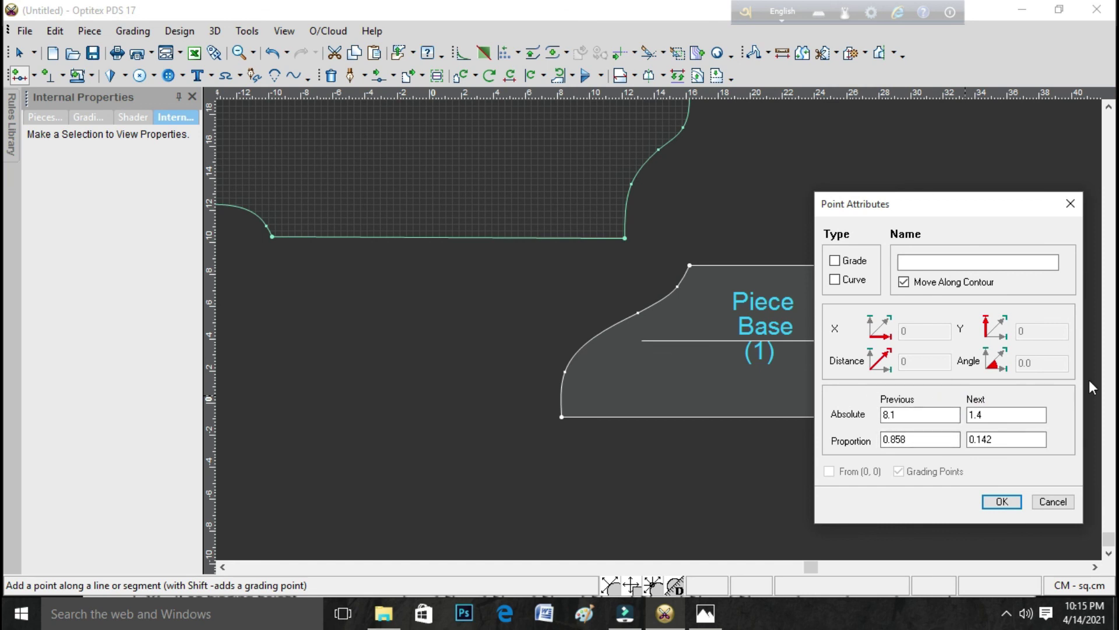
drag(991, 414, 963, 415)
text(6.5)
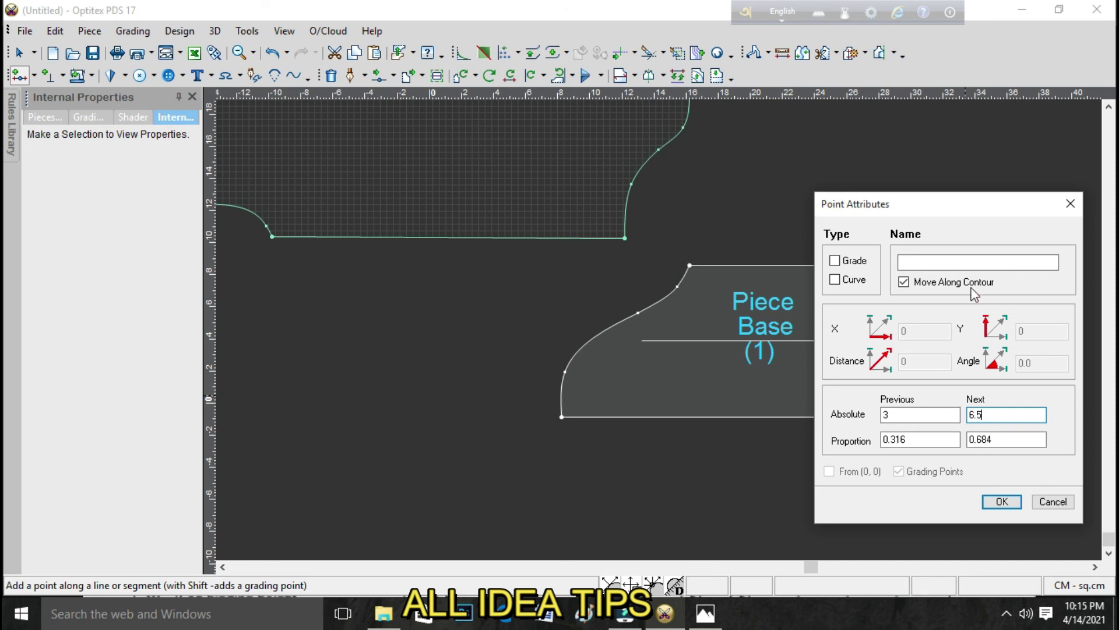
drag(992, 218, 827, 219)
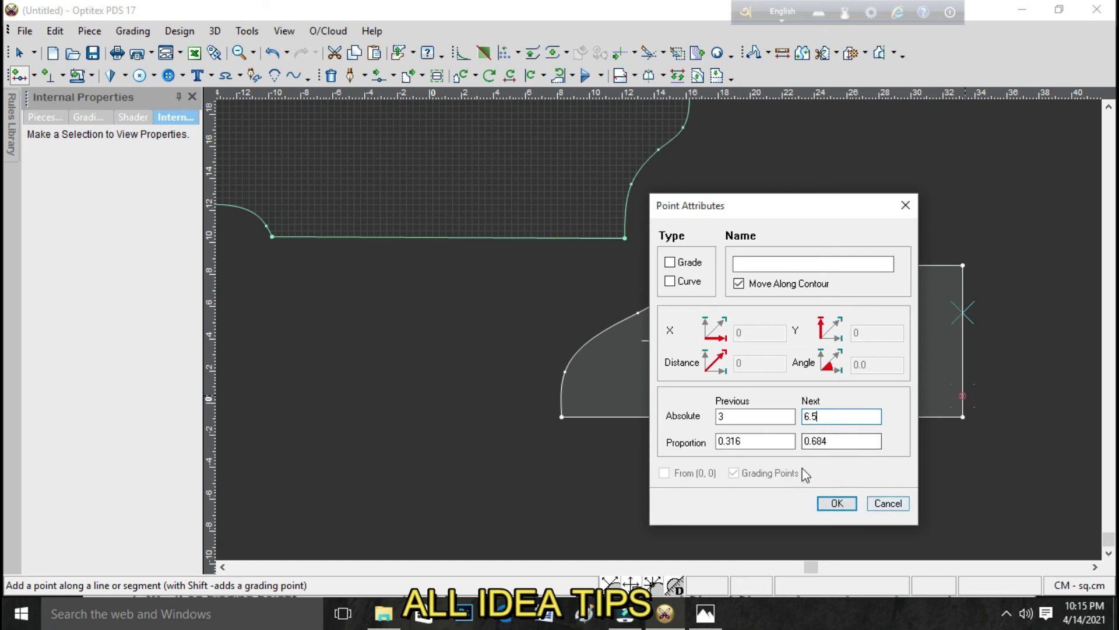
click(669, 263)
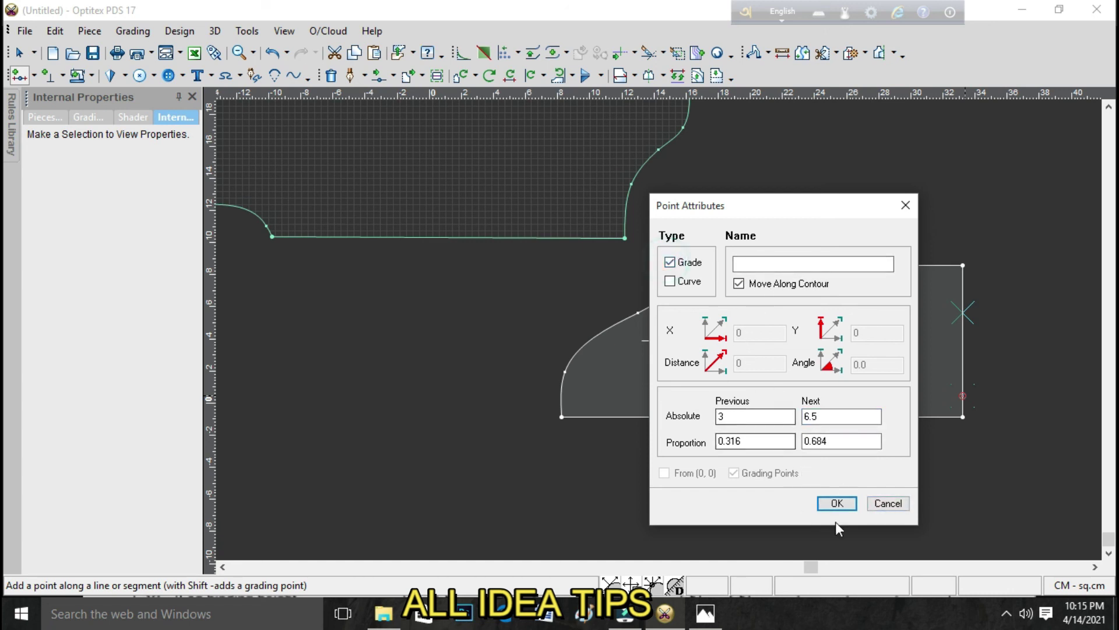
click(838, 503)
Delete the sleeve's top-right corner point so the top edge slopes.
right_click(998, 214)
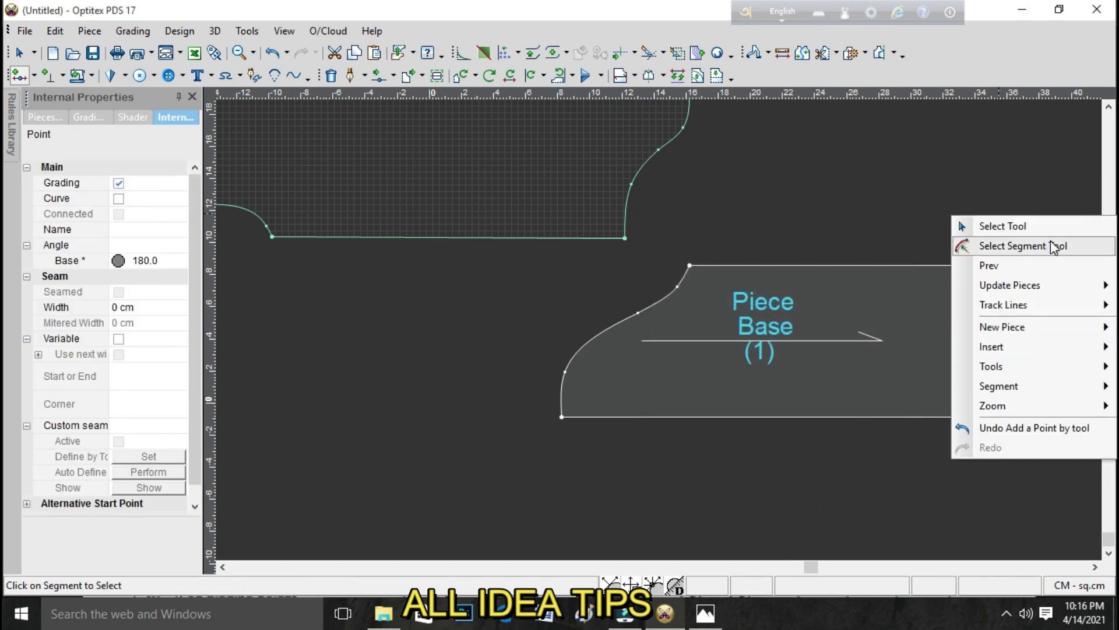
click(1044, 225)
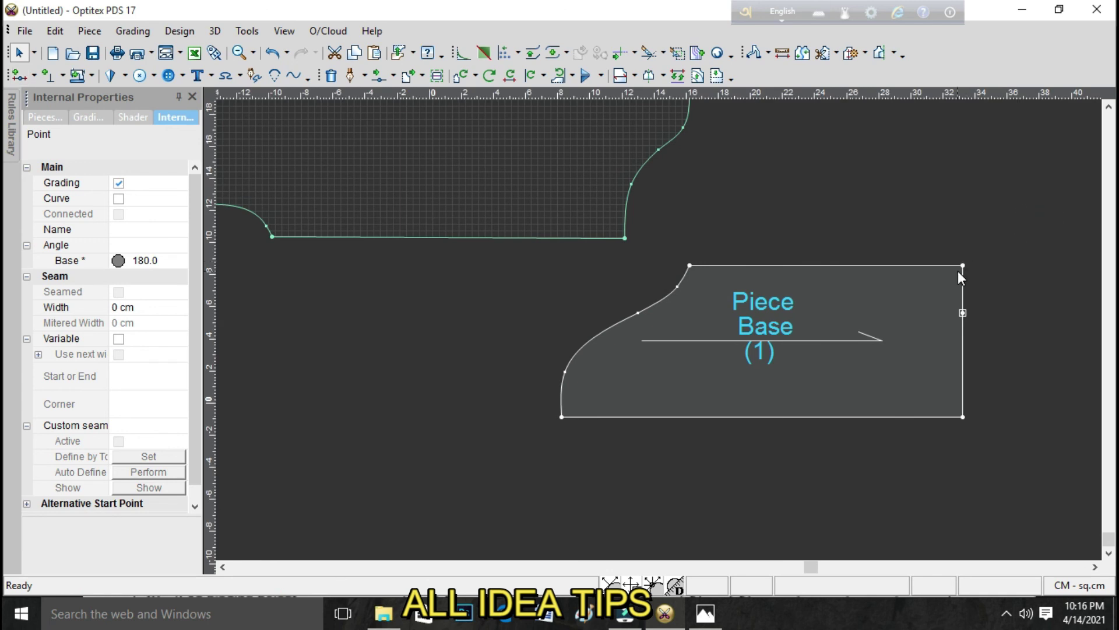
click(964, 265)
key(Delete)
Place the sleeve piece just below the bodice piece.
right_click(823, 201)
click(843, 213)
drag(854, 400, 783, 401)
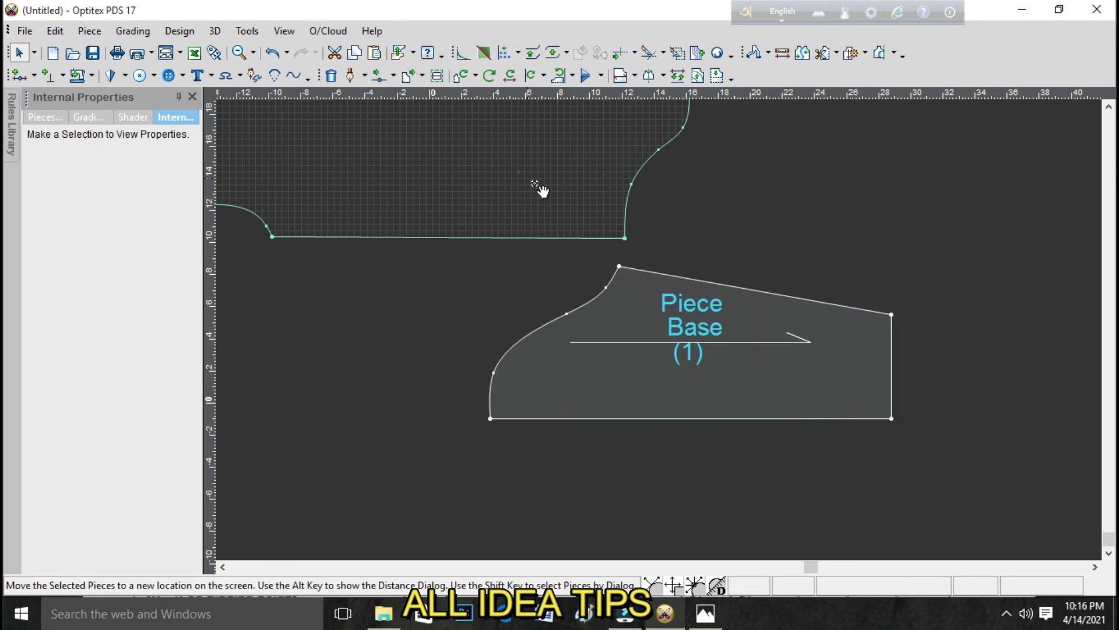
drag(540, 187, 657, 250)
drag(777, 410, 635, 436)
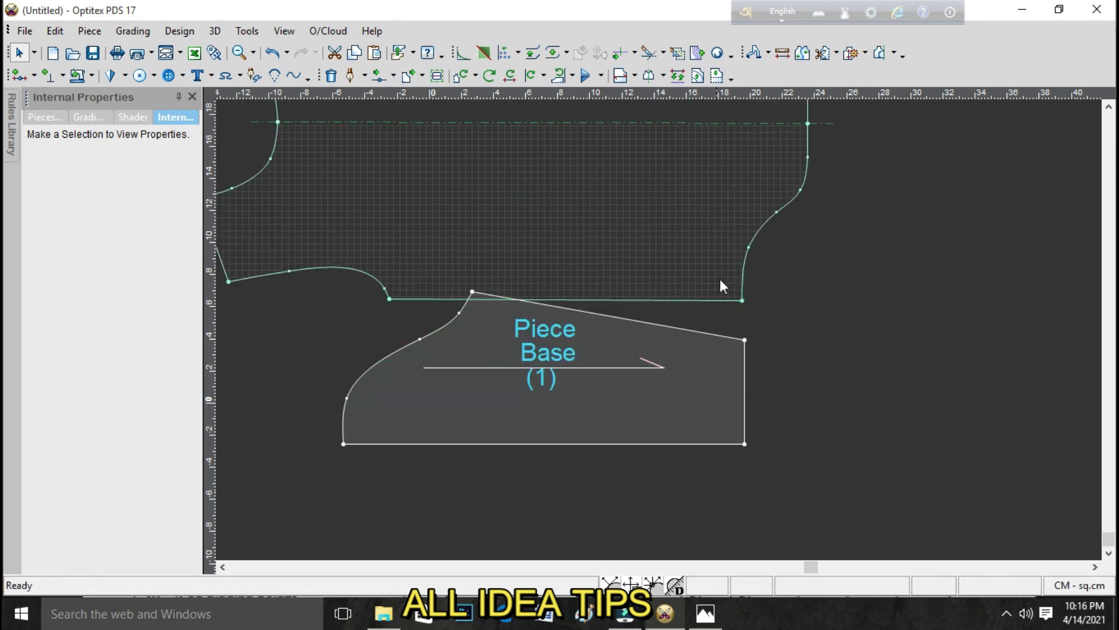
Mirror the sleeve on a half line from the bottom-right to bottom-left corner, then shift it right.
click(654, 78)
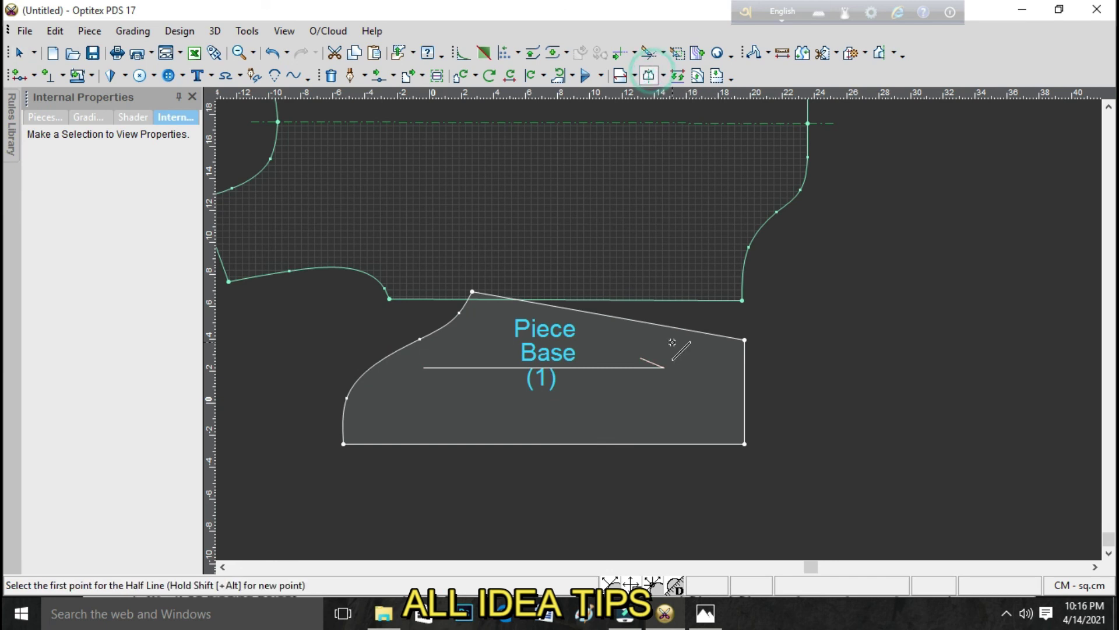
click(745, 446)
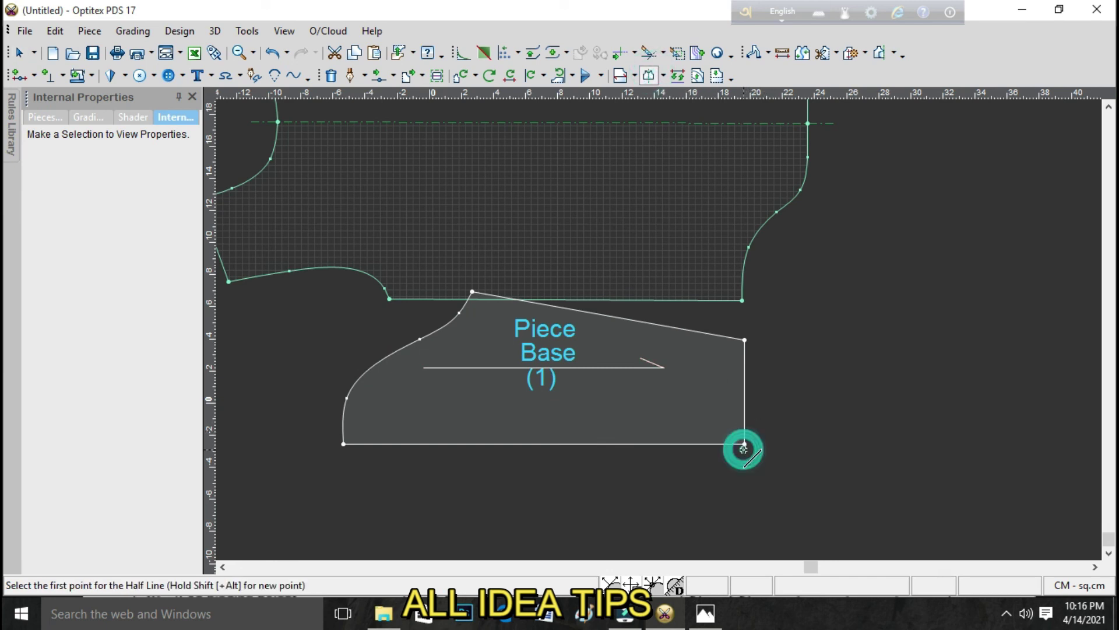
click(343, 444)
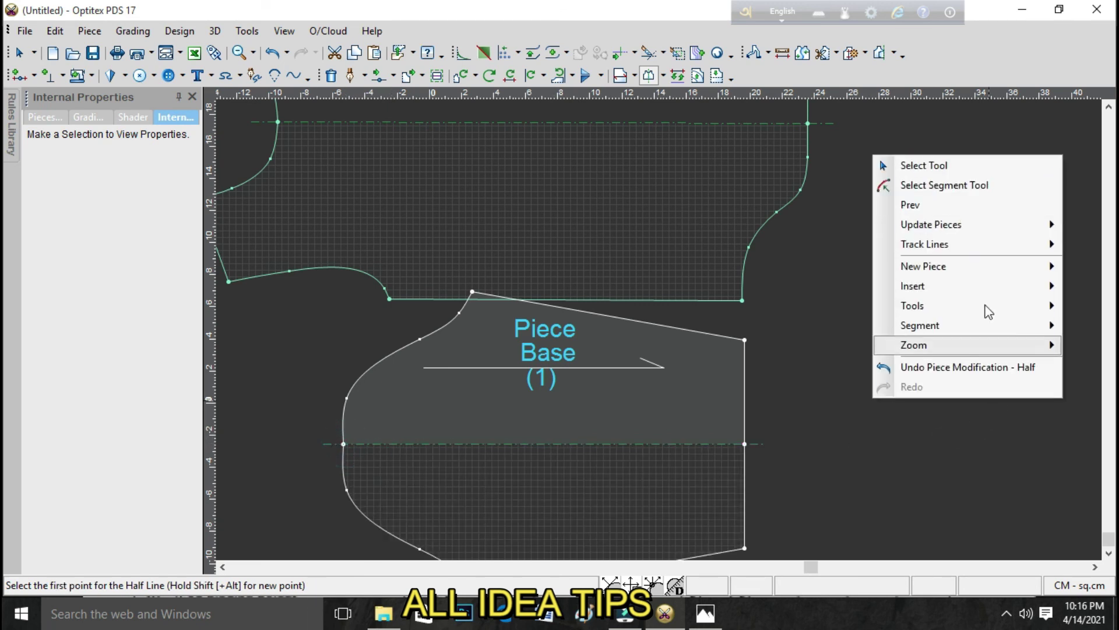
click(954, 167)
mouse_move(635, 413)
mouse_down()
mouse_move(716, 437)
mouse_move(757, 413)
mouse_up()
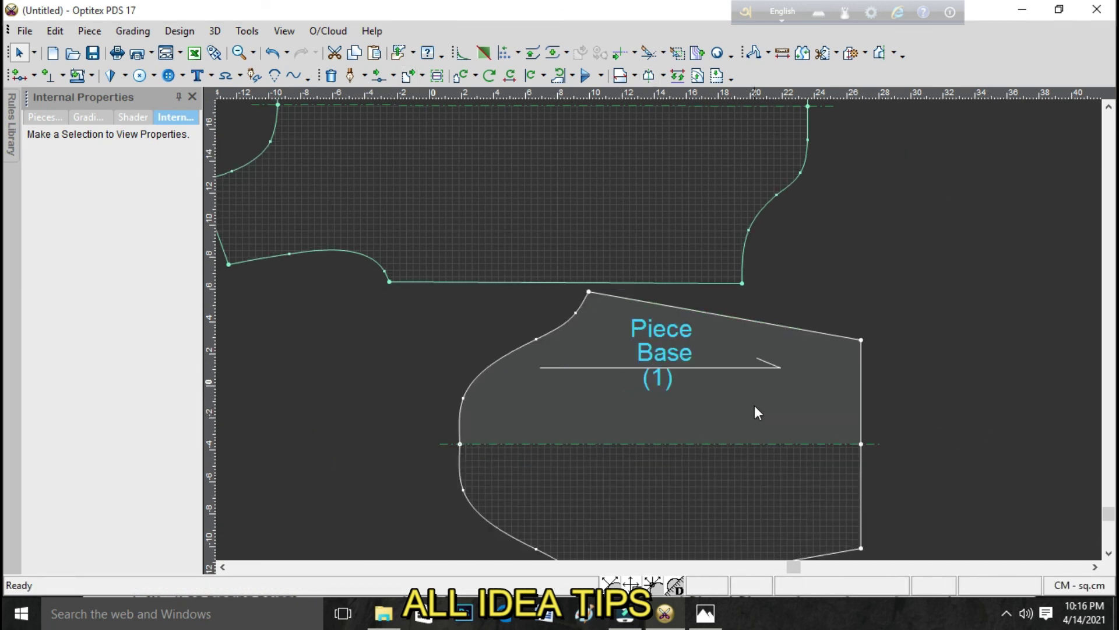
Move a sleeve cap curve point by offsets 0.1 and -0.3.
key(m)
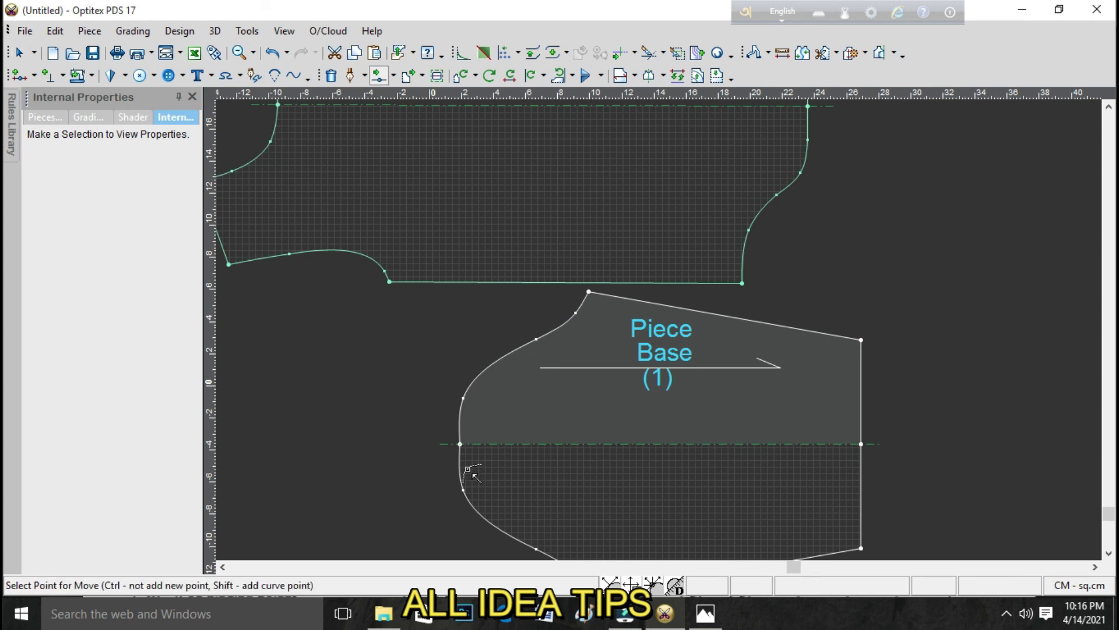
click(463, 398)
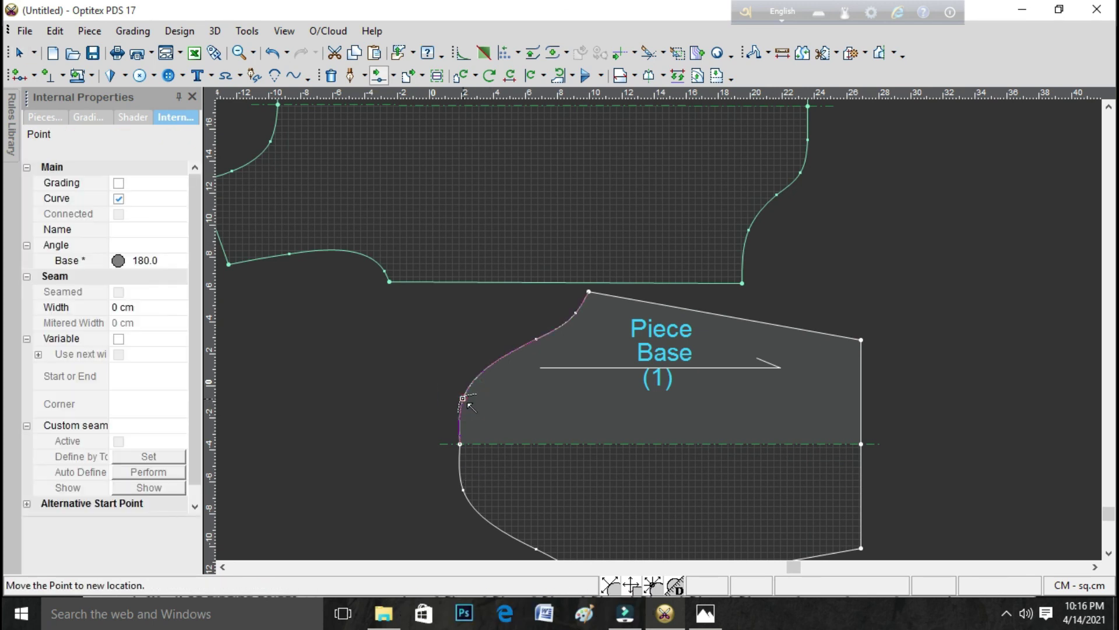
scroll(463, 397, up, 2)
scroll(660, 325, up, 2)
scroll(665, 338, up, 2)
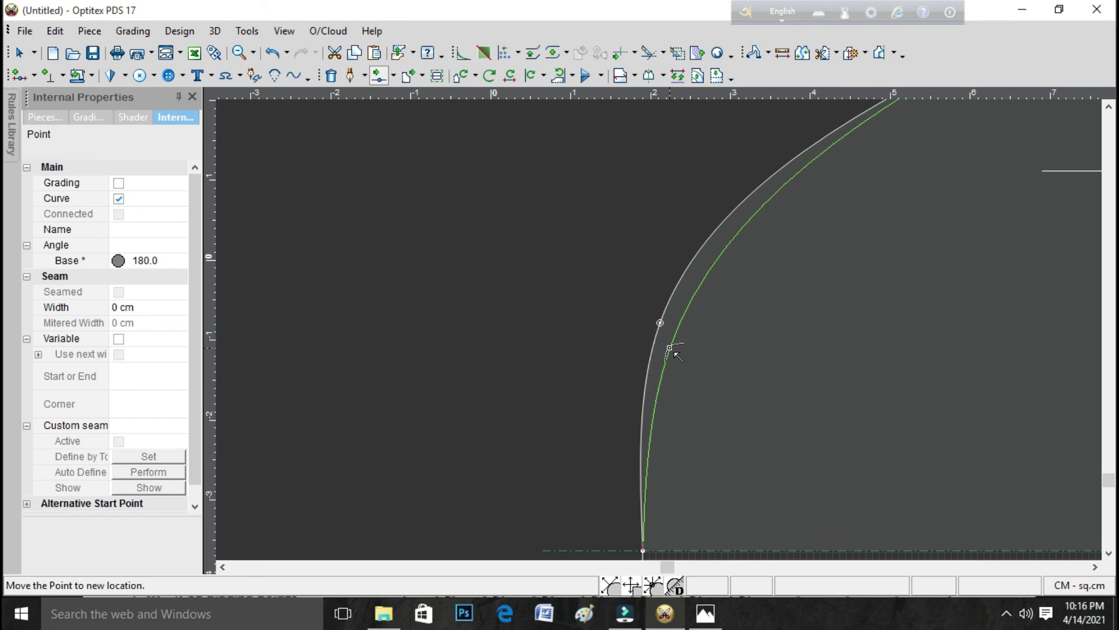
click(669, 348)
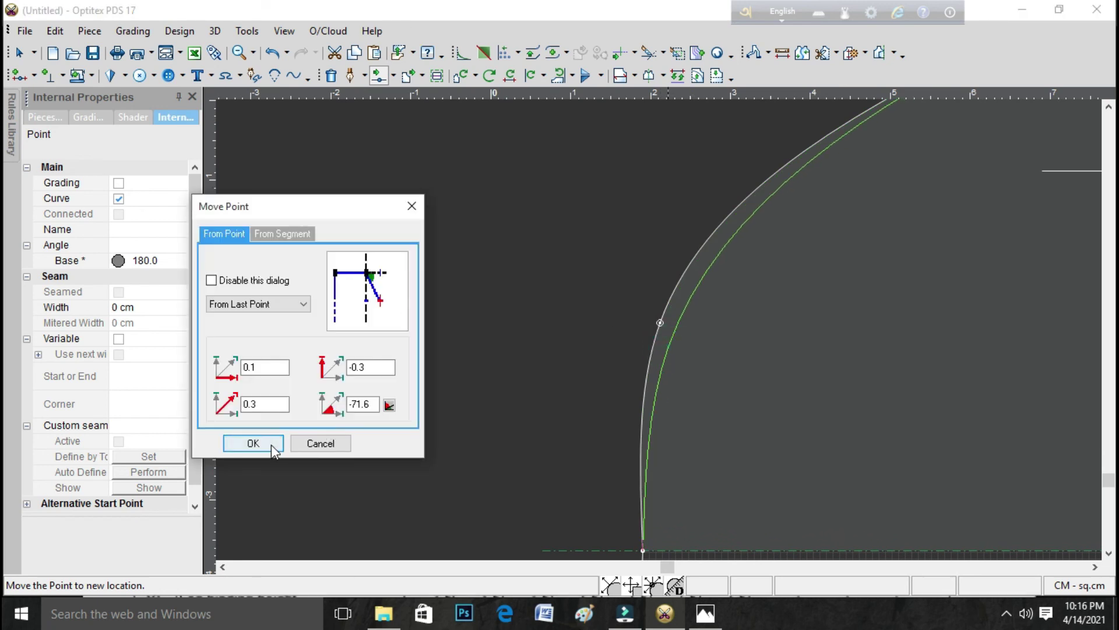
click(272, 446)
scroll(641, 323, down, 2)
scroll(665, 334, down, 3)
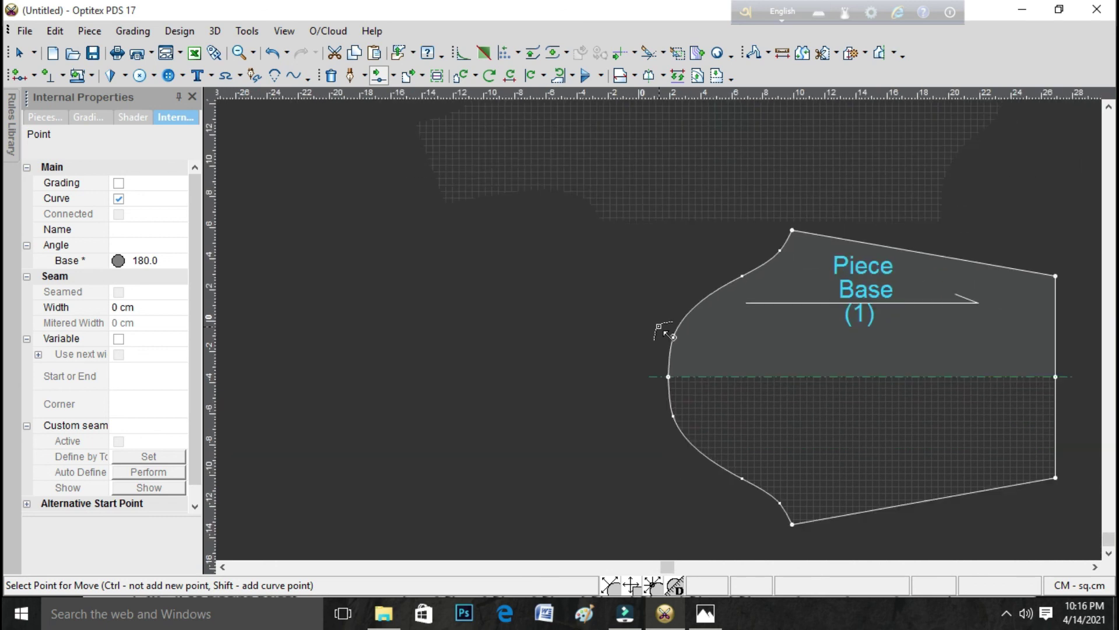
scroll(666, 333, down, 3)
scroll(667, 334, down, 2)
scroll(667, 334, down, 1)
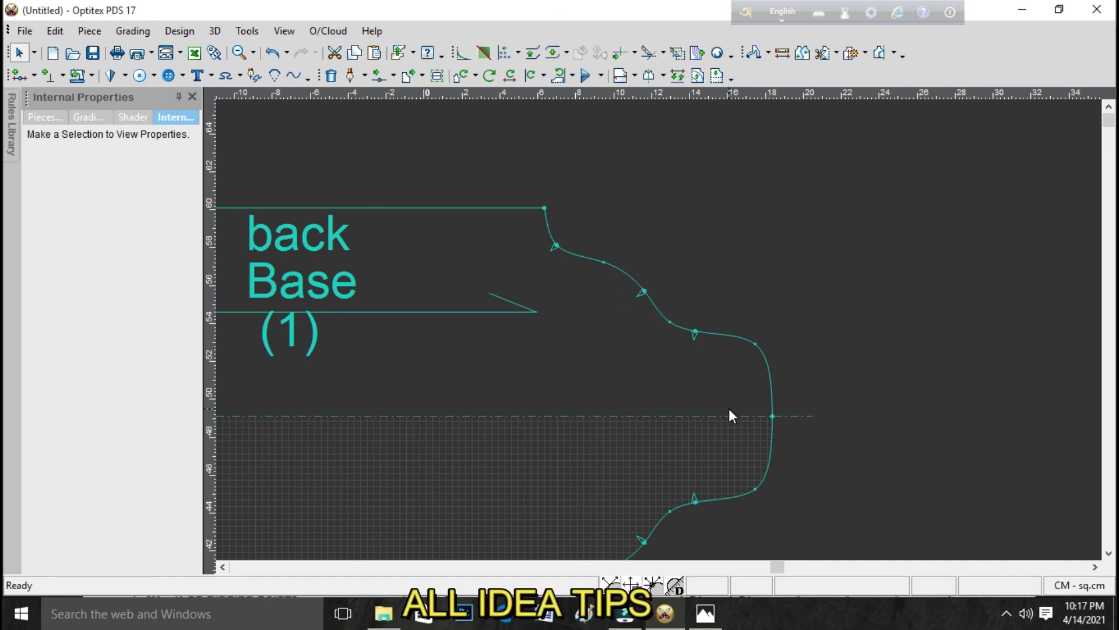
Move the back piece right, the front piece up beside it, and the sleeve below them.
scroll(660, 336, down, 1)
scroll(662, 337, down, 2)
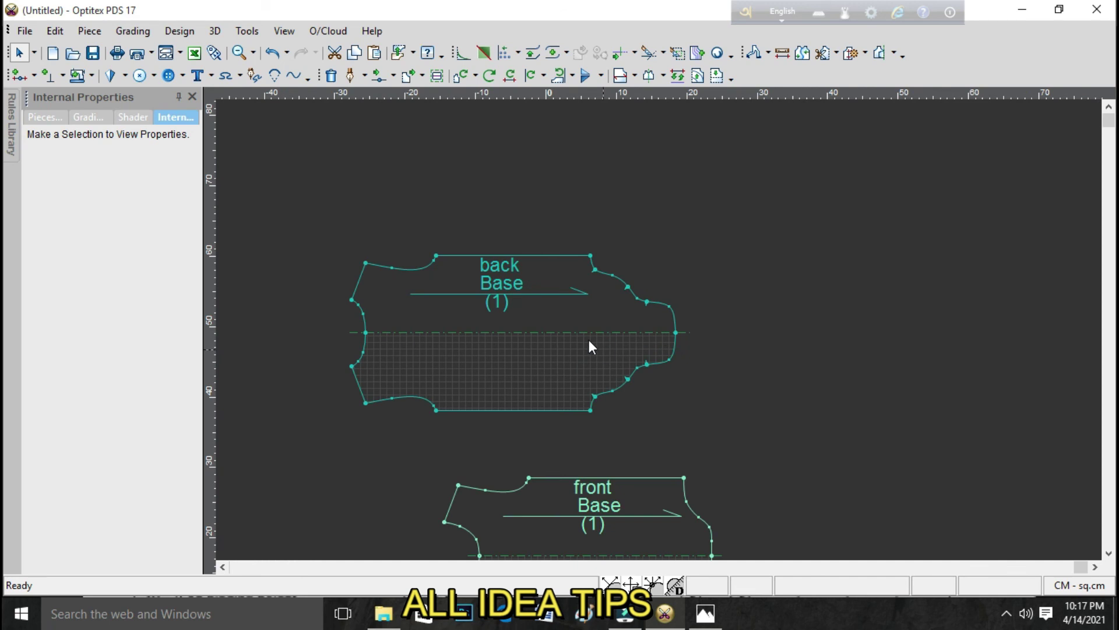
drag(453, 312, 557, 310)
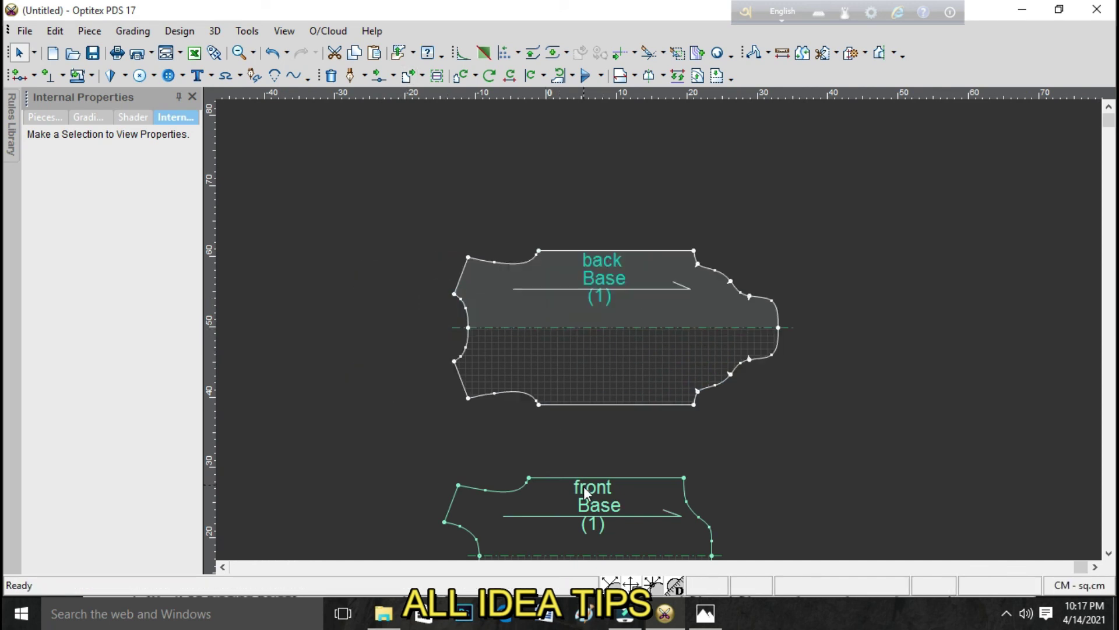
drag(602, 499, 665, 383)
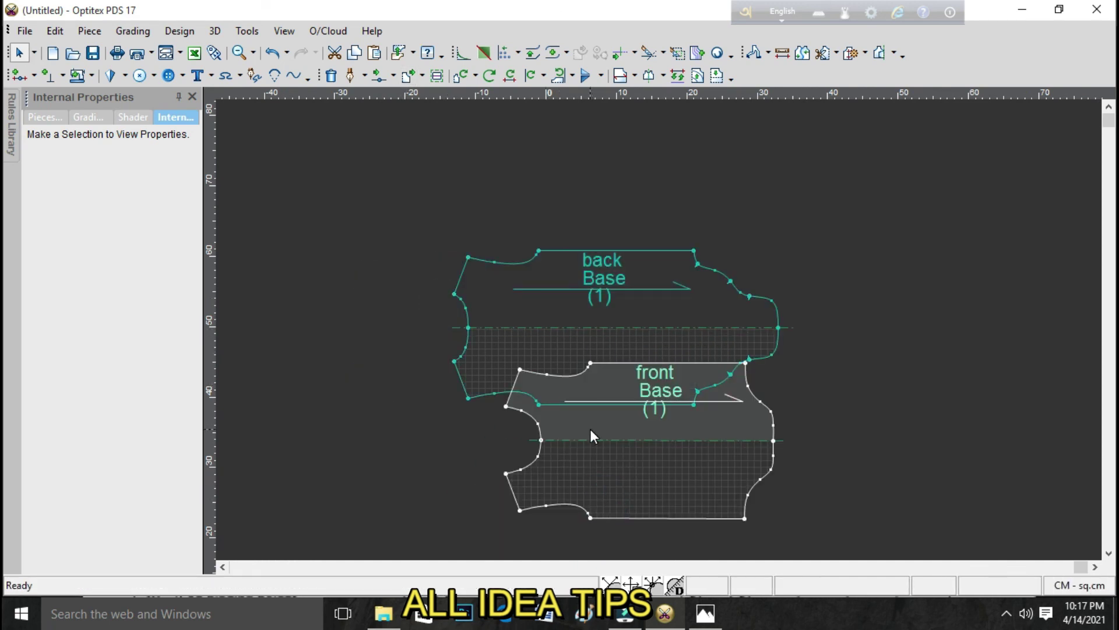
scroll(659, 330, up, 2)
scroll(659, 330, up, 2)
scroll(659, 330, down, 4)
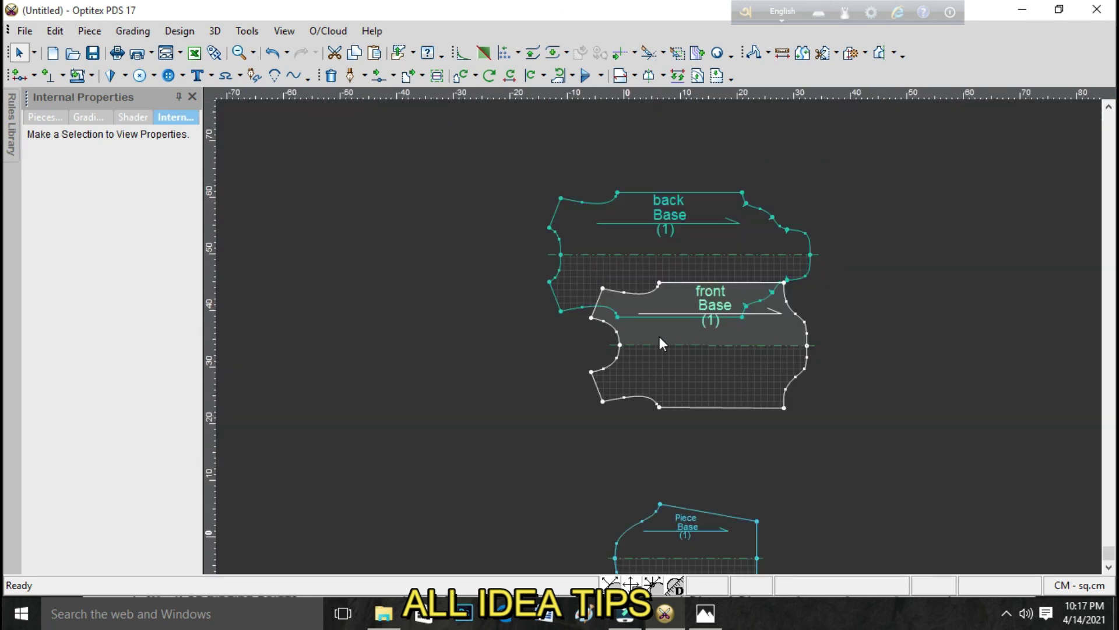
drag(725, 552, 746, 470)
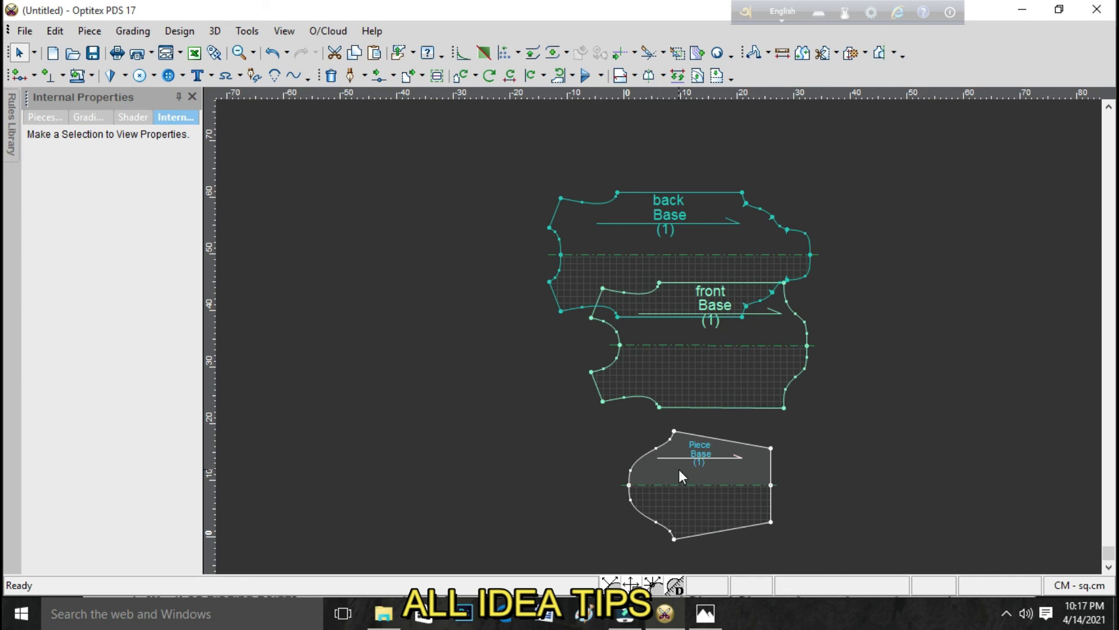
Reposition the front piece at the upper right and bring the back piece down beside it.
scroll(660, 330, up, 3)
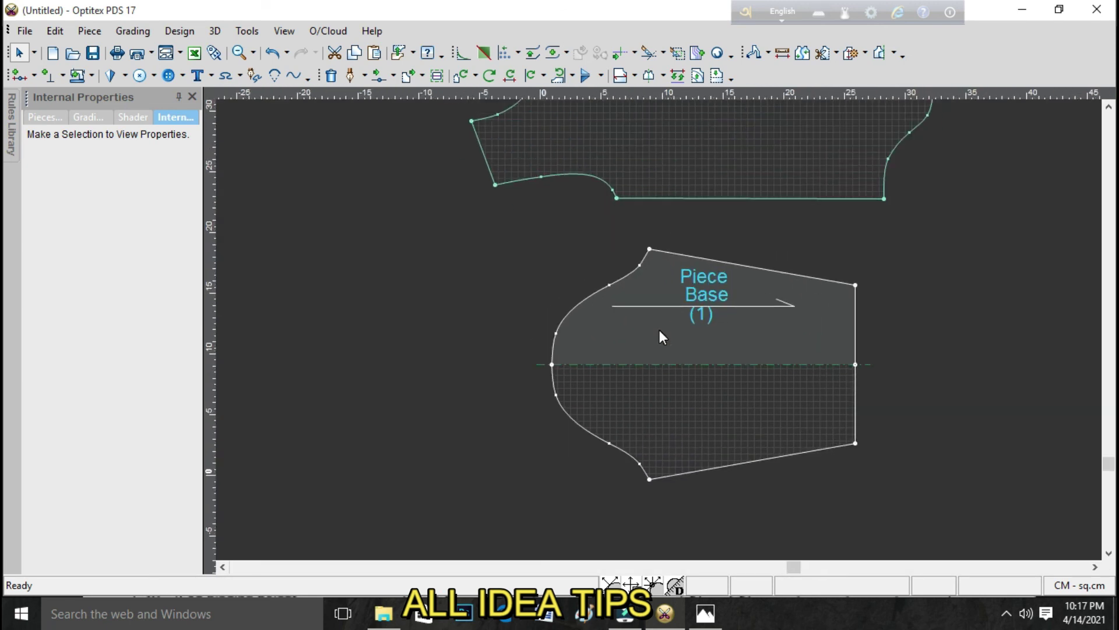
scroll(659, 330, down, 1)
scroll(659, 330, down, 2)
scroll(659, 330, down, 2)
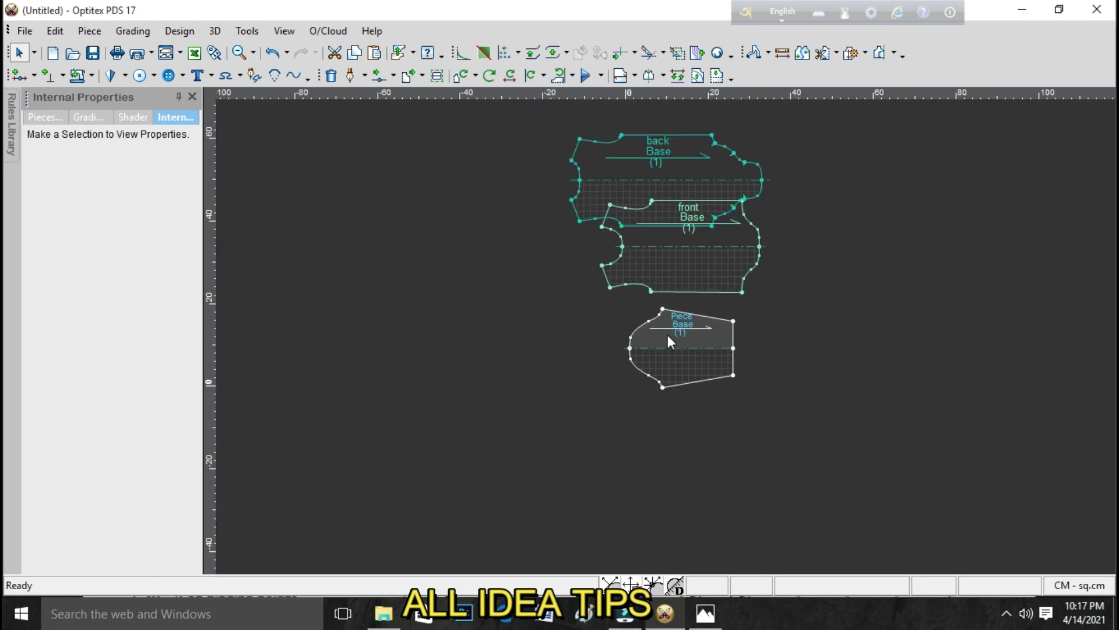
mouse_move(748, 265)
mouse_down()
mouse_move(806, 365)
mouse_move(891, 267)
mouse_up()
click(889, 266)
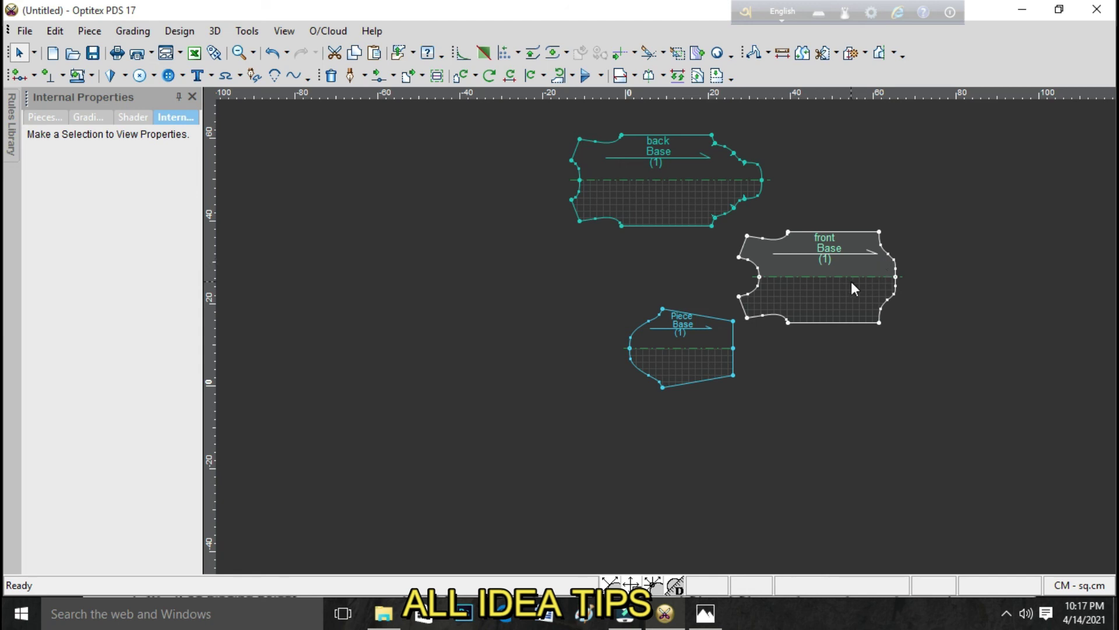
mouse_move(855, 261)
mouse_down()
mouse_move(766, 262)
mouse_move(825, 276)
mouse_move(825, 258)
mouse_up()
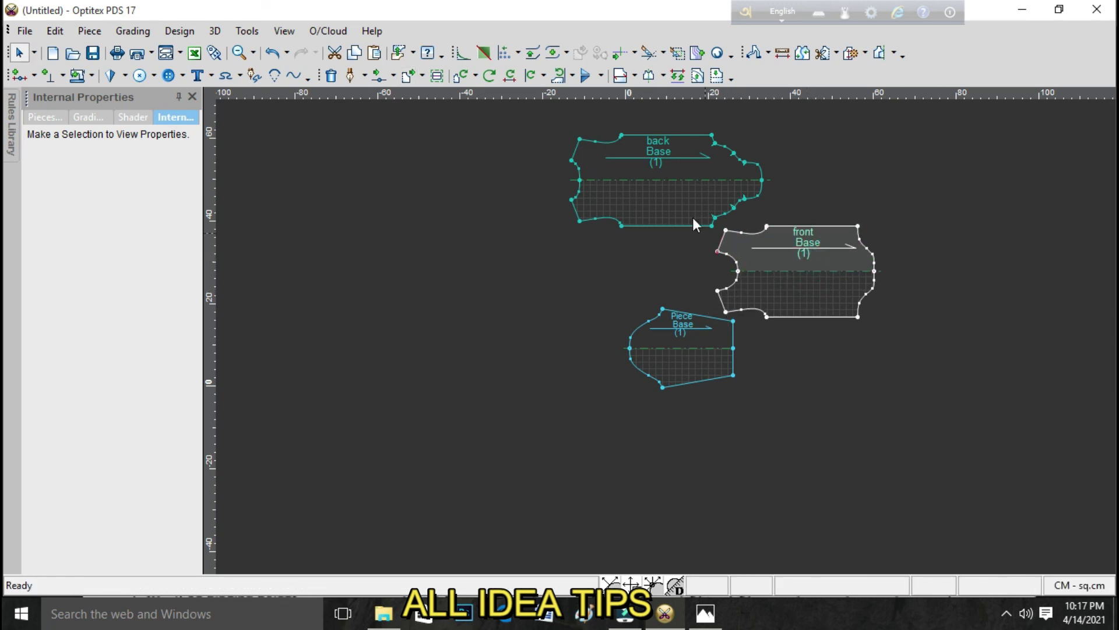
drag(657, 162, 673, 222)
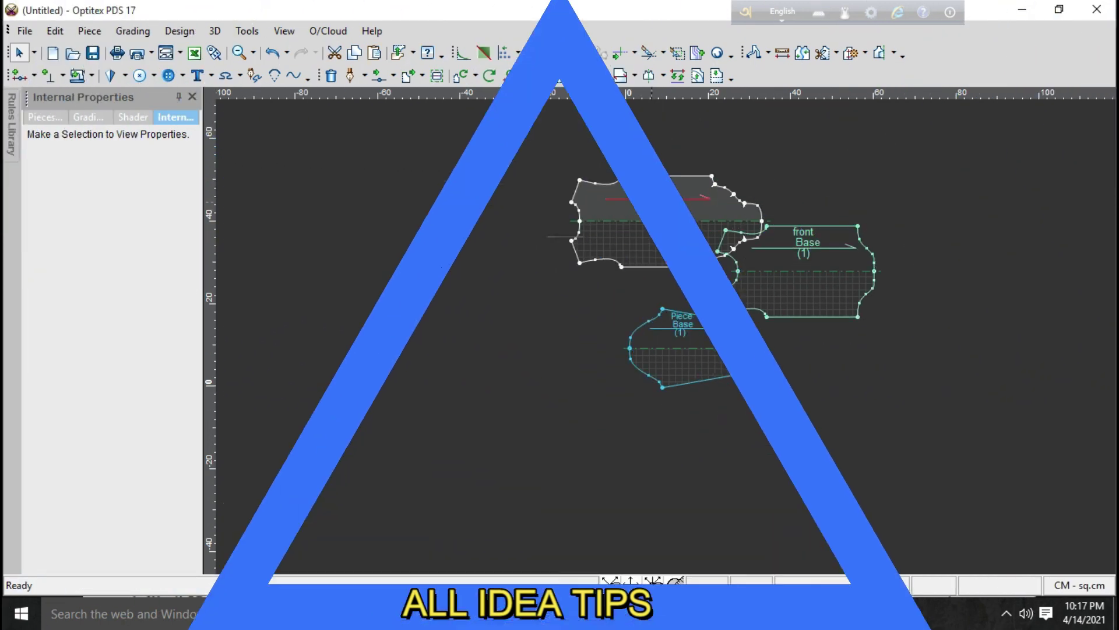